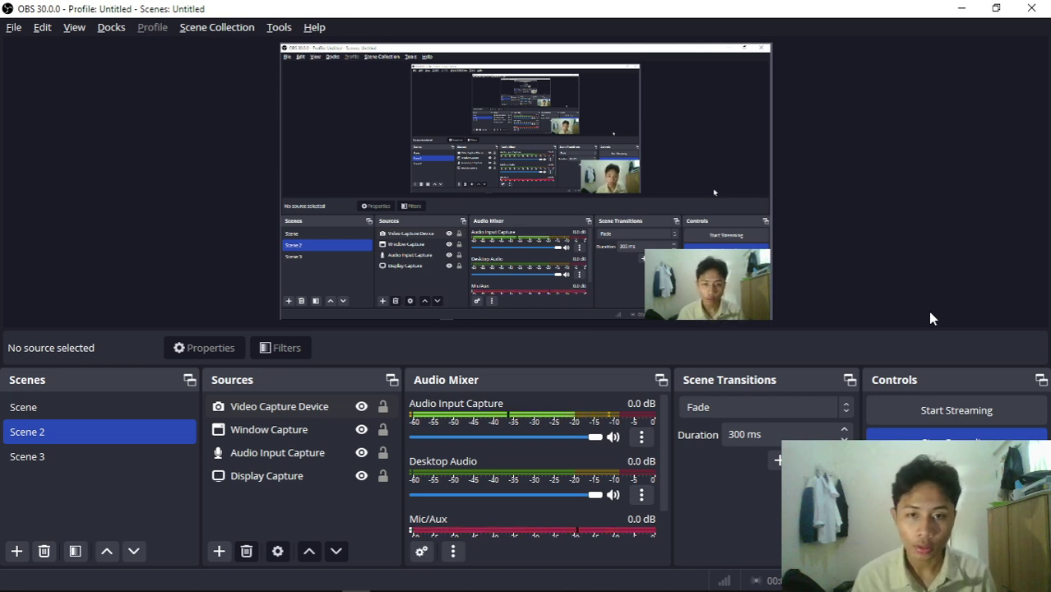
- Switch to the browser and read the exam assignment's network requirements, tasks, routing algorithm rules and the definitions of X and Y
{"action": "key", "text": "alt+Tab"}
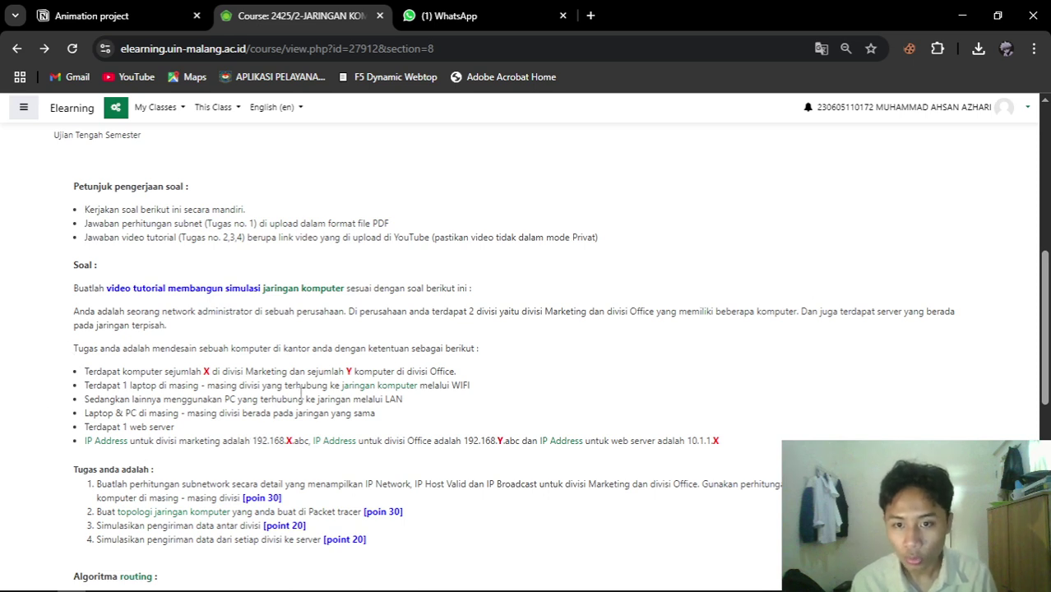
{"action": "scroll", "coordinate": [162, 390], "scroll_direction": "down", "scroll_amount": 1}
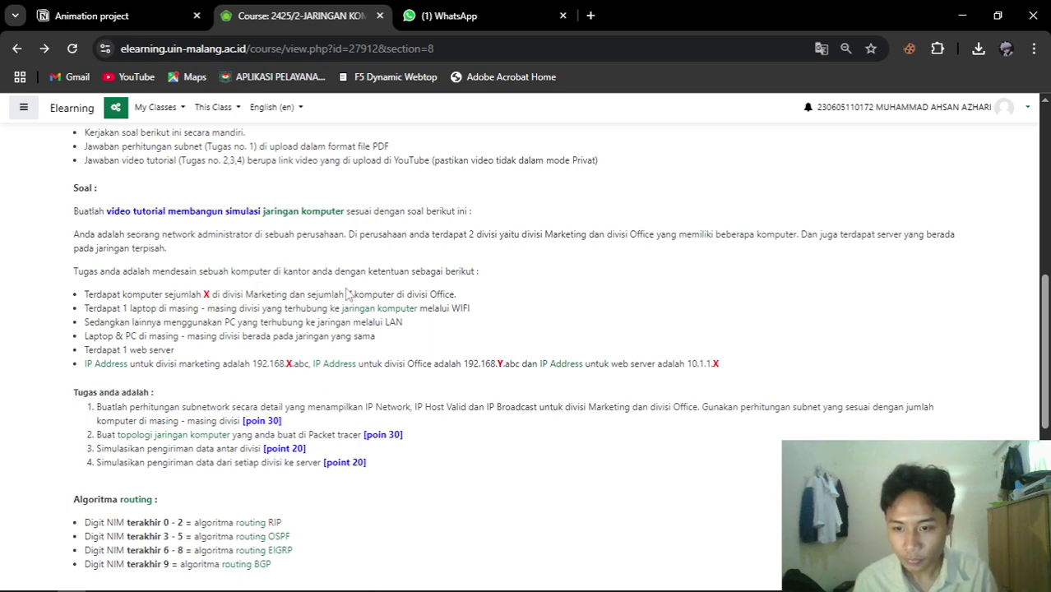
{"action": "scroll", "coordinate": [310, 303], "scroll_direction": "down", "scroll_amount": 1}
{"action": "scroll", "coordinate": [329, 383], "scroll_direction": "down", "scroll_amount": 1}
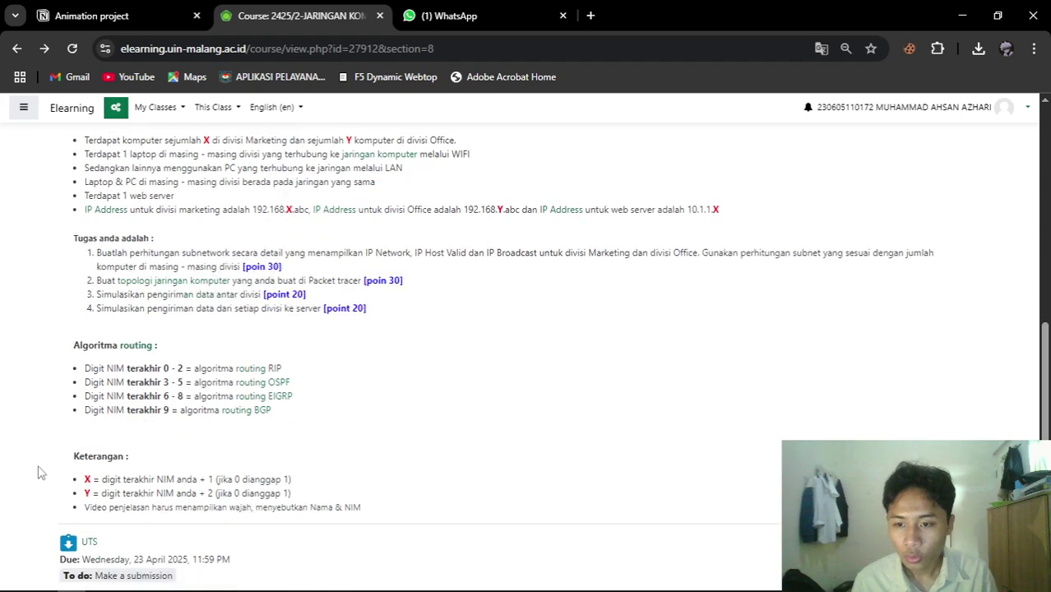
{"action": "scroll", "coordinate": [197, 465], "scroll_direction": "up", "scroll_amount": 1}
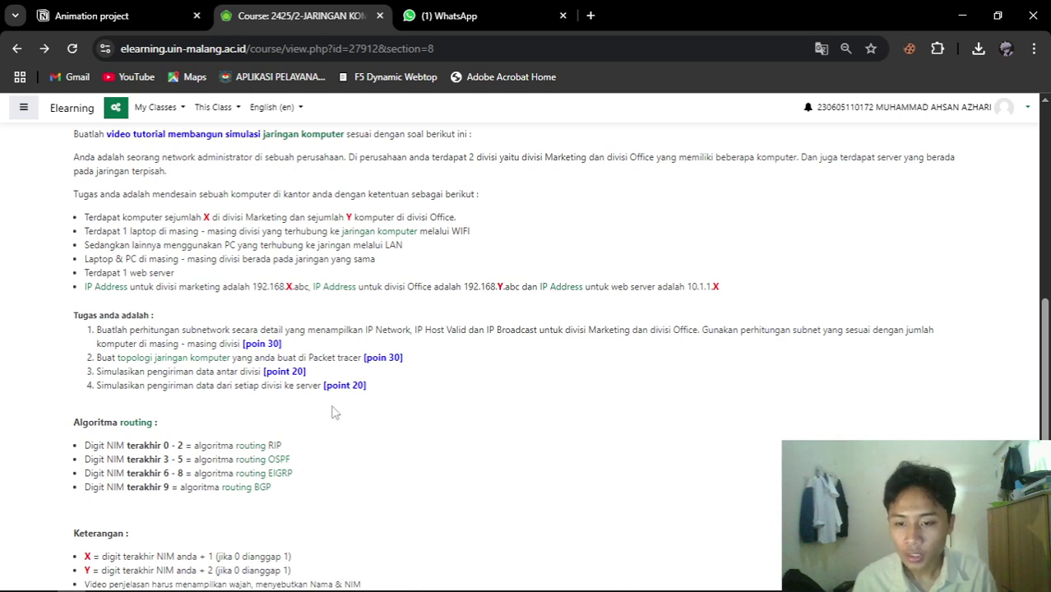
{"action": "scroll", "coordinate": [443, 364], "scroll_direction": "up", "scroll_amount": 1}
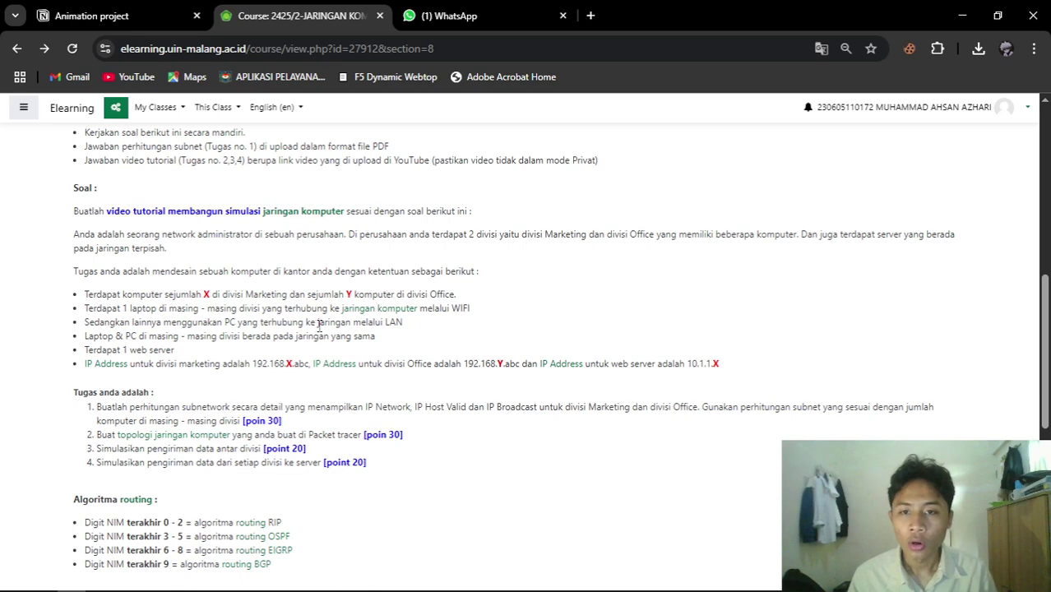
- Switch to the Word document "UTS (perhitungan subbneting)" and review the student number and X and Y values opening the parameter list
{"action": "key", "text": "alt+Tab"}
{"action": "key", "text": "alt+Tab"}
{"action": "key", "text": "alt+Tab"}
{"action": "key", "text": "alt+Tab"}
{"action": "key", "text": "alt+Tab"}
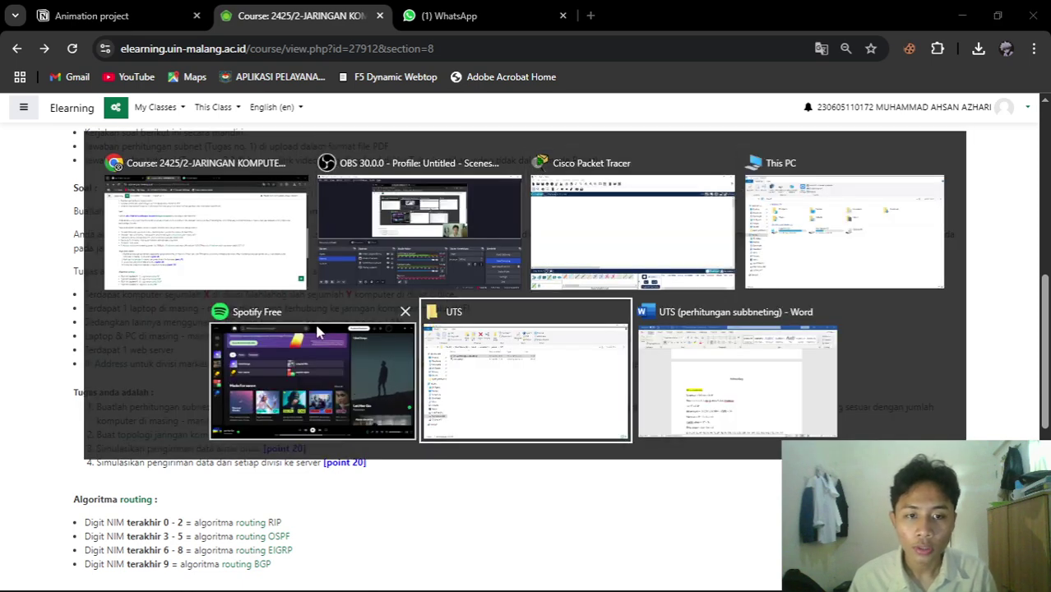
{"action": "key", "text": "alt+Tab"}
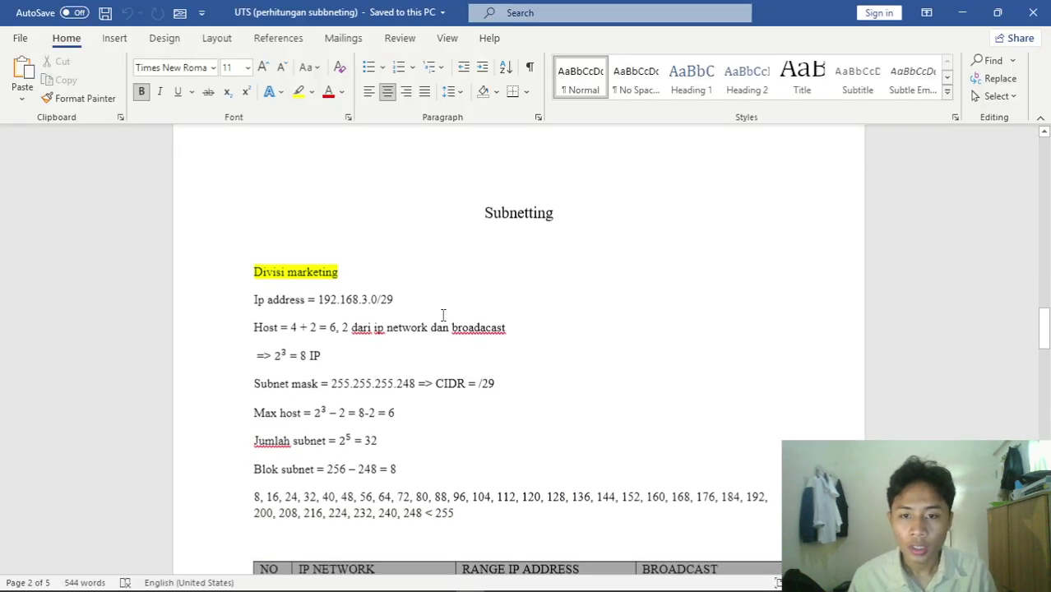
{"action": "scroll", "coordinate": [443, 314], "scroll_direction": "up", "scroll_amount": 15}
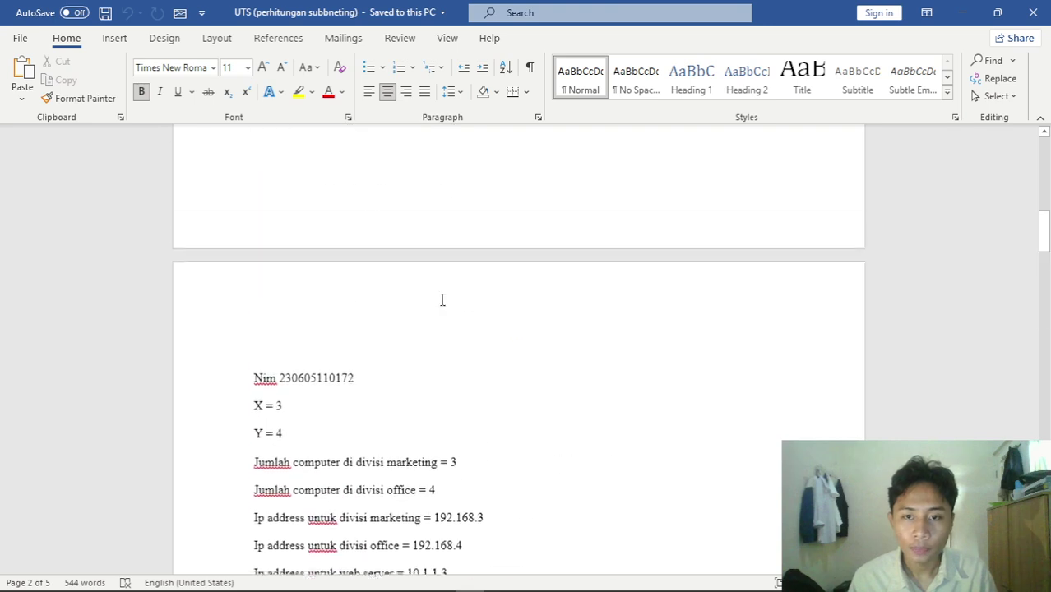
{"action": "scroll", "coordinate": [443, 300], "scroll_direction": "down", "scroll_amount": 3}
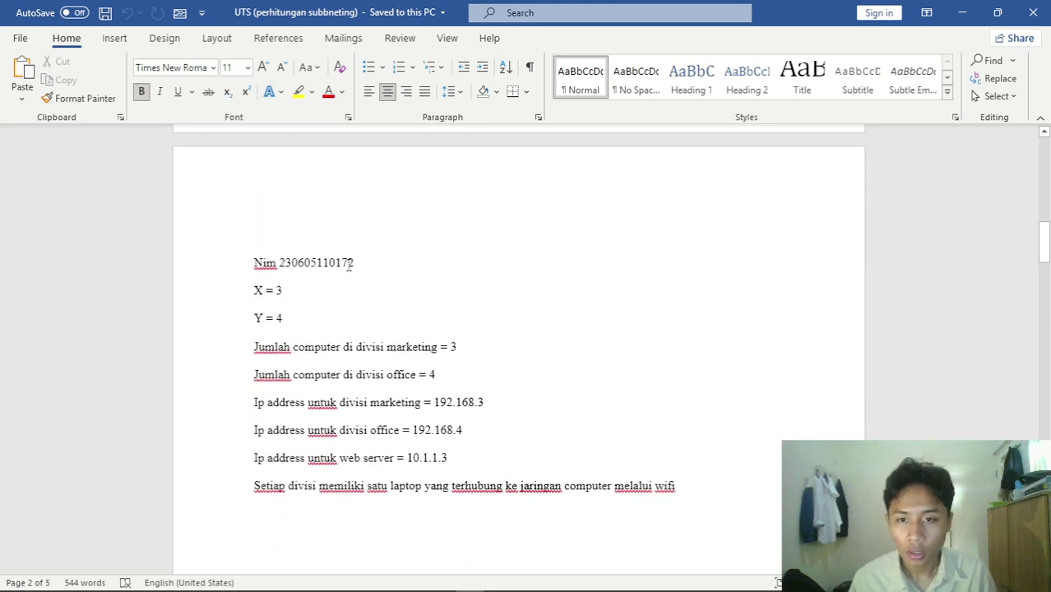
{"action": "double_click", "coordinate": [351, 264]}
{"action": "left_click", "coordinate": [361, 278]}
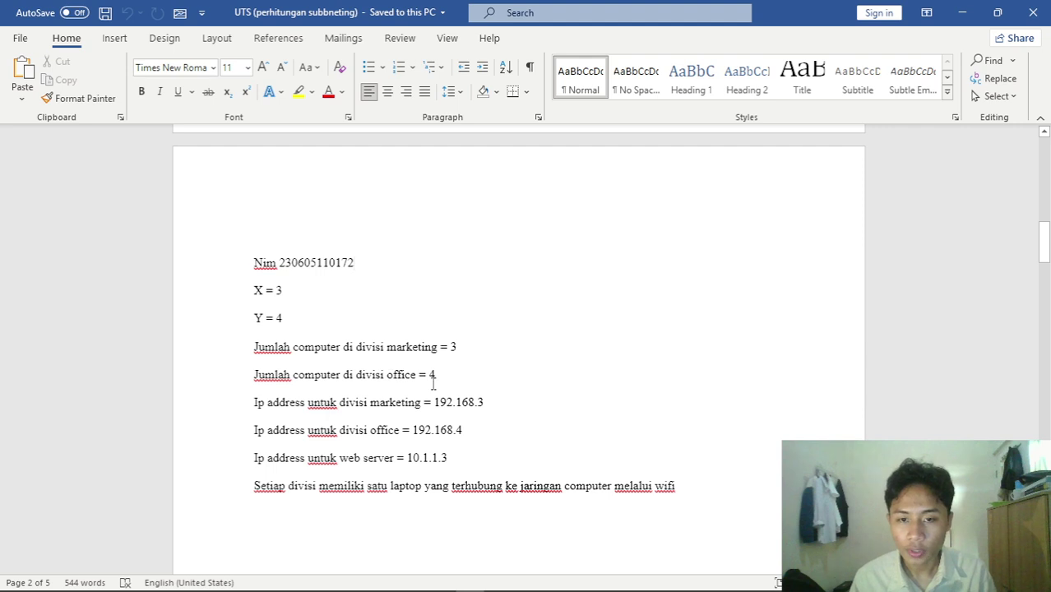
- Review the parameter lines for the office computer count, both divisions' IP addresses, the web server address and the Wi-Fi laptops
{"action": "left_click_drag", "start_coordinate": [254, 374], "coordinate": [430, 375]}
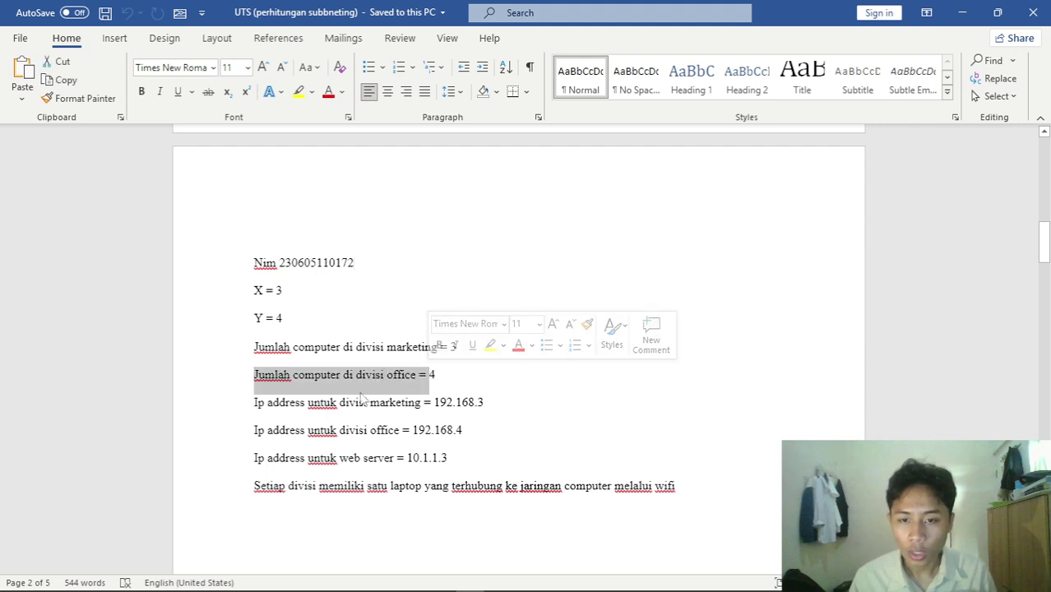
{"action": "left_click_drag", "start_coordinate": [256, 402], "coordinate": [498, 413]}
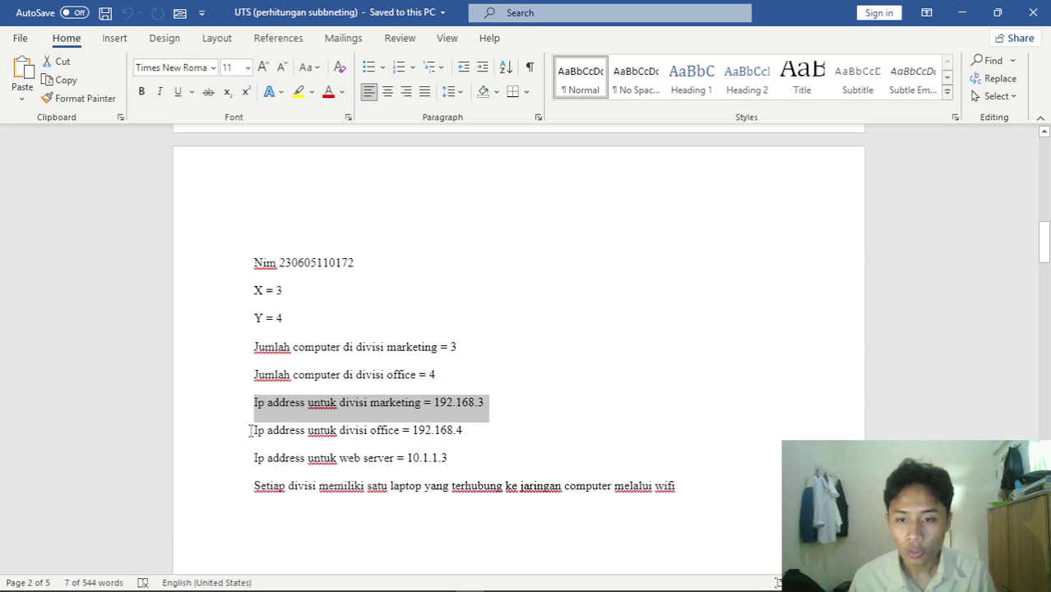
{"action": "left_click_drag", "start_coordinate": [250, 430], "coordinate": [467, 434]}
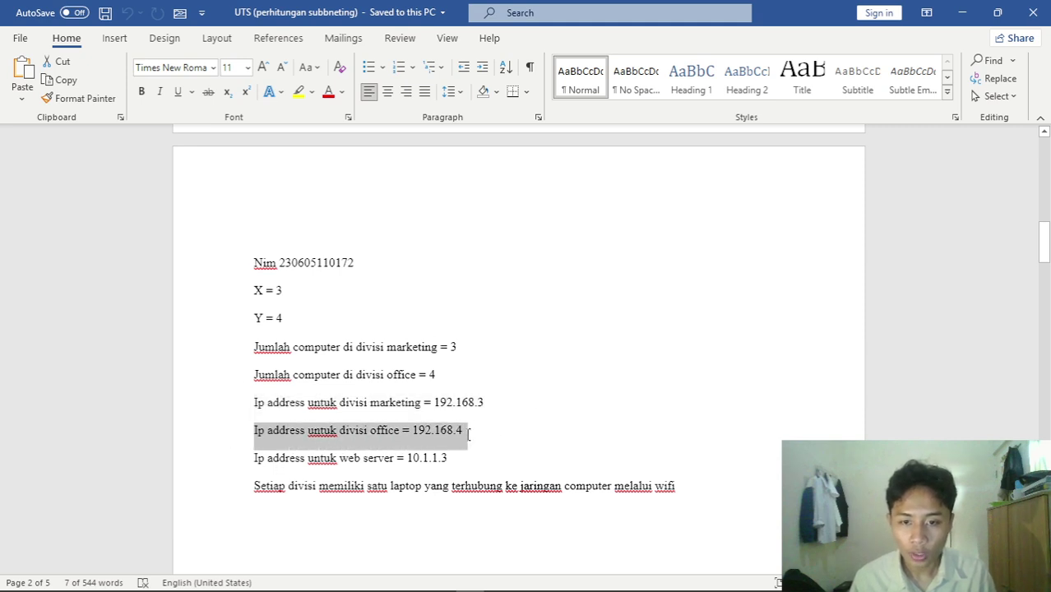
{"action": "left_click_drag", "start_coordinate": [251, 463], "coordinate": [452, 470]}
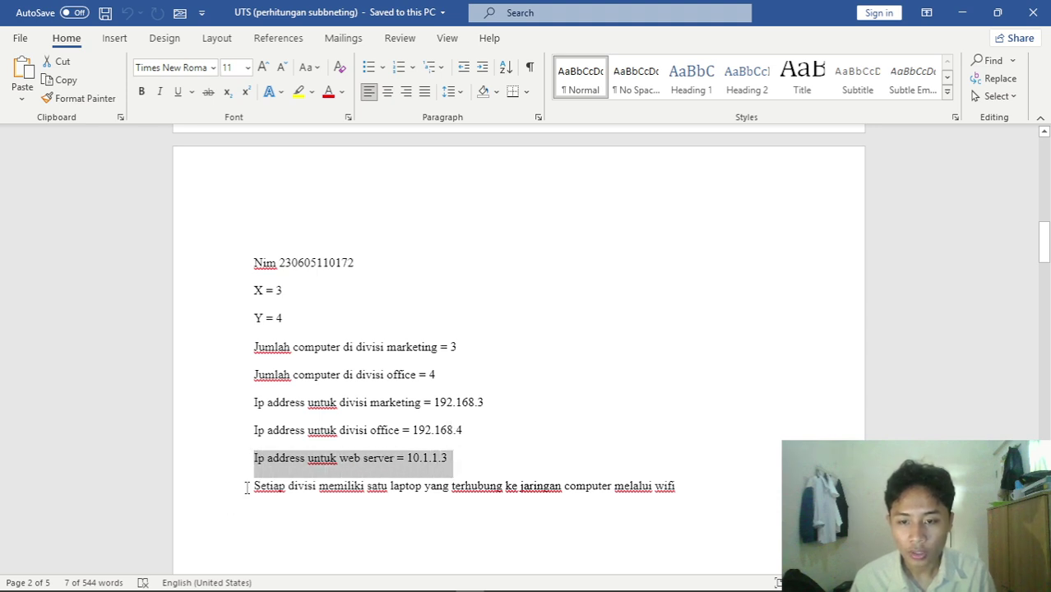
{"action": "left_click_drag", "start_coordinate": [248, 487], "coordinate": [704, 498]}
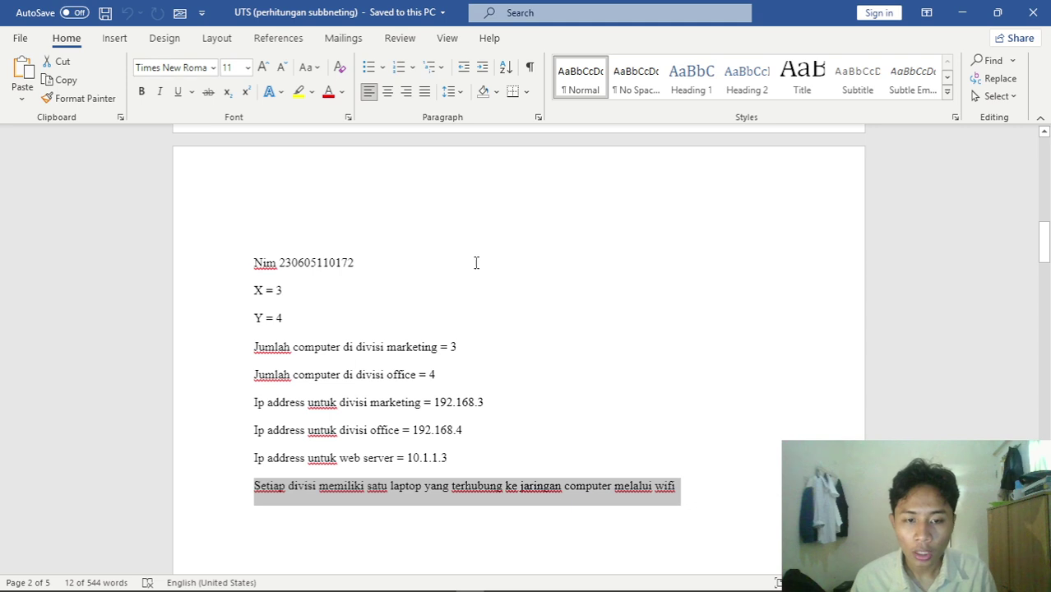
{"action": "left_click", "coordinate": [588, 329]}
- Examine the Divisi marketing subnetting section, covering its IP address, host calculation, subnet blocks and network table
{"action": "scroll", "coordinate": [426, 277], "scroll_direction": "down", "scroll_amount": 10}
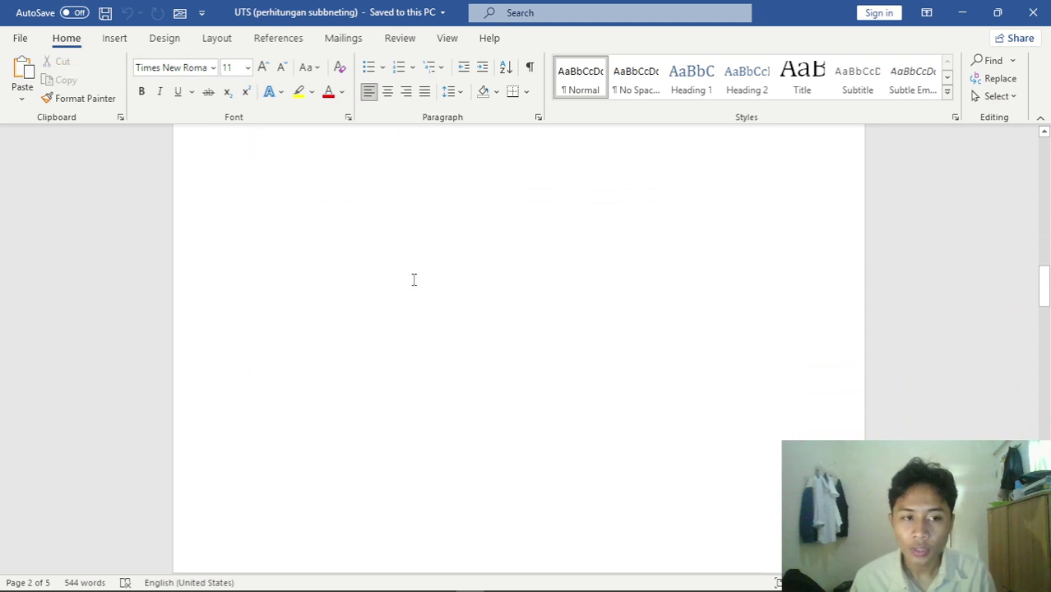
{"action": "scroll", "coordinate": [413, 281], "scroll_direction": "down", "scroll_amount": 3}
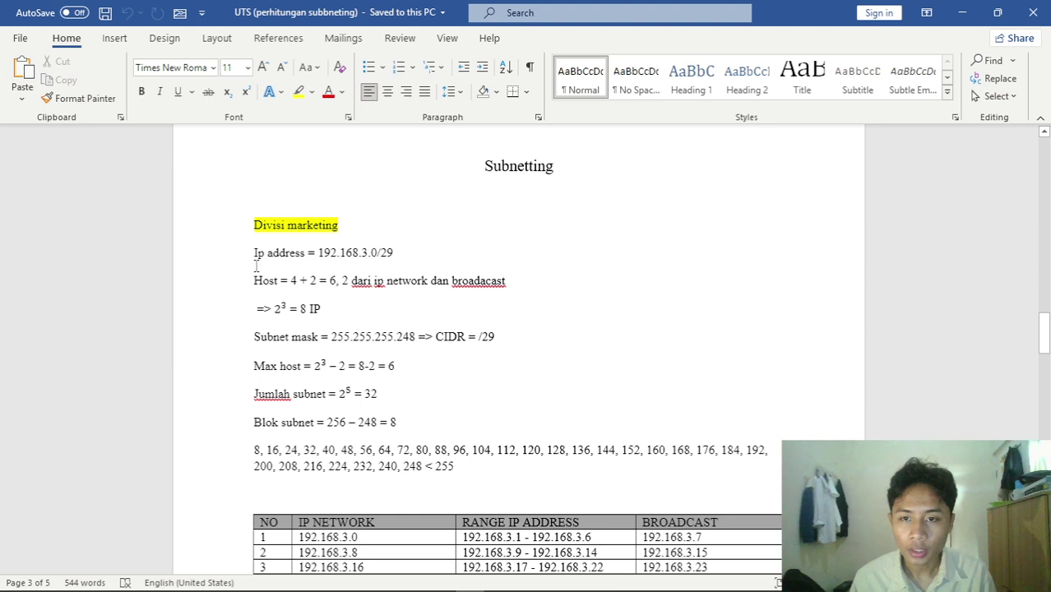
{"action": "left_click_drag", "start_coordinate": [250, 254], "coordinate": [396, 255]}
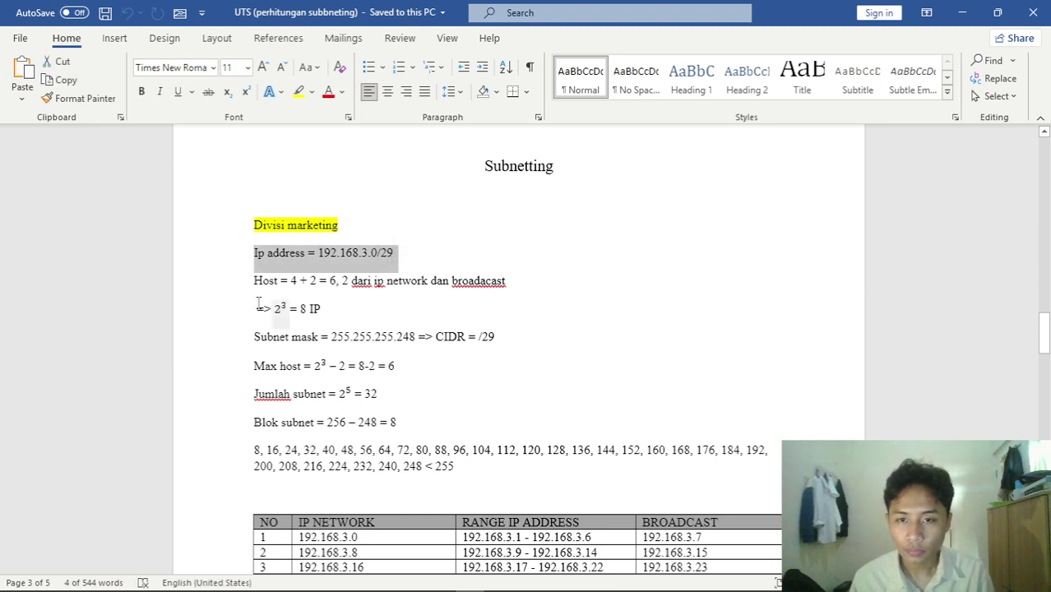
{"action": "left_click", "coordinate": [424, 258]}
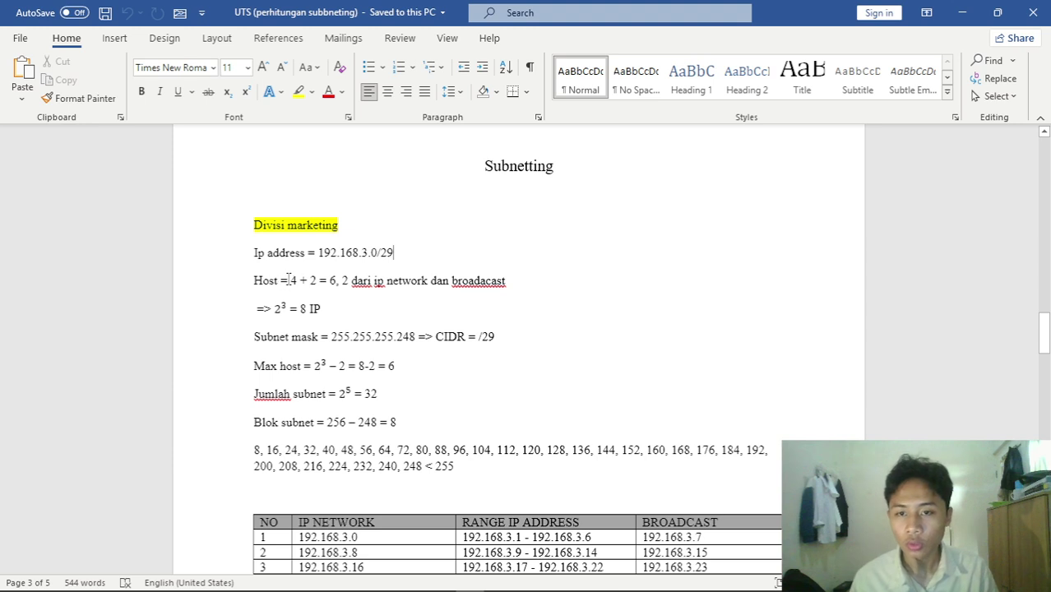
{"action": "left_click_drag", "start_coordinate": [289, 281], "coordinate": [476, 281]}
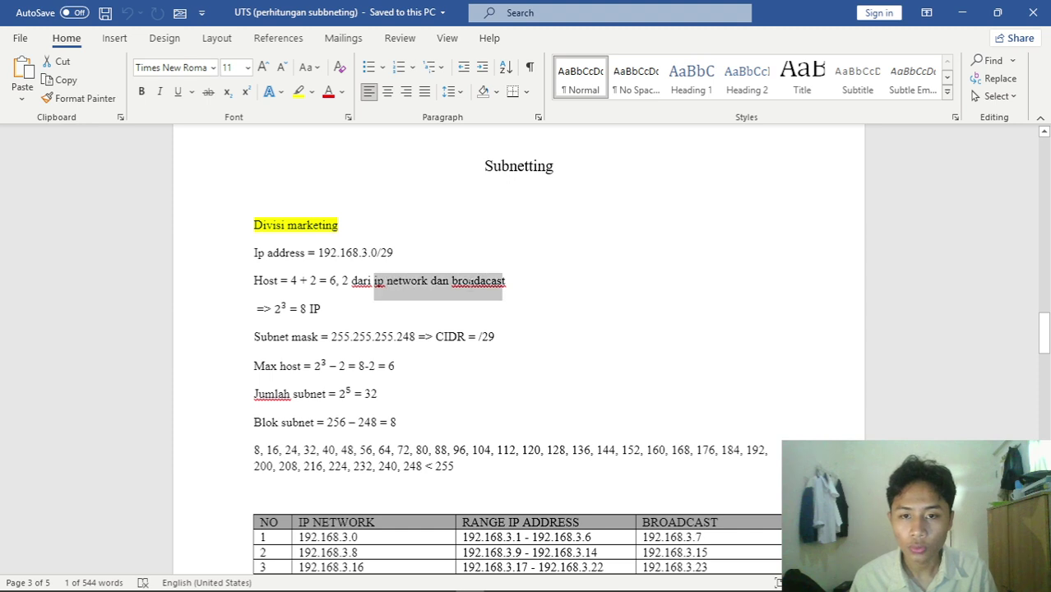
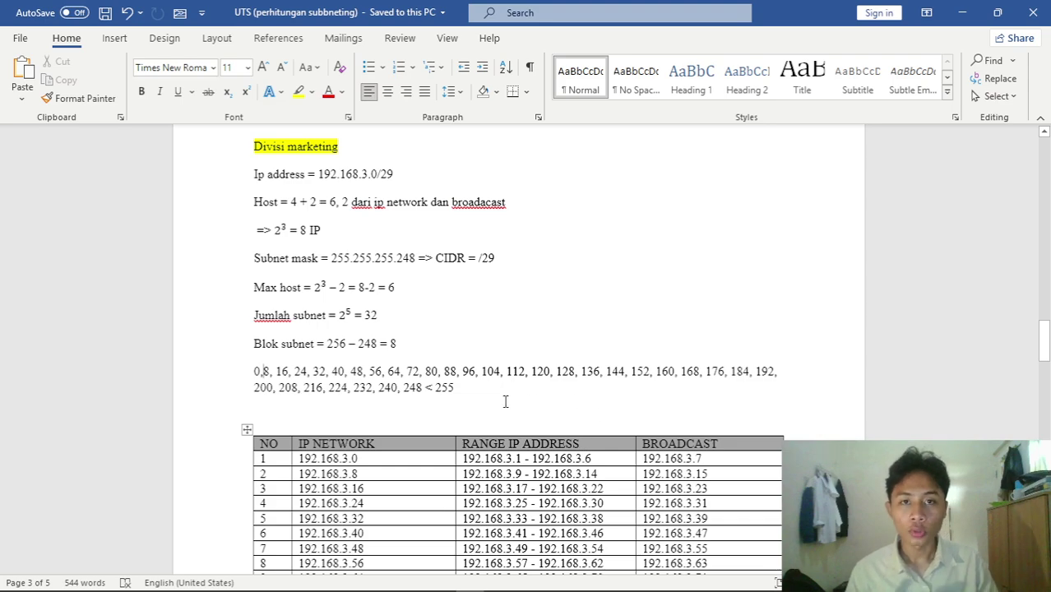
{"action": "scroll", "coordinate": [506, 401], "scroll_direction": "down", "scroll_amount": 20}
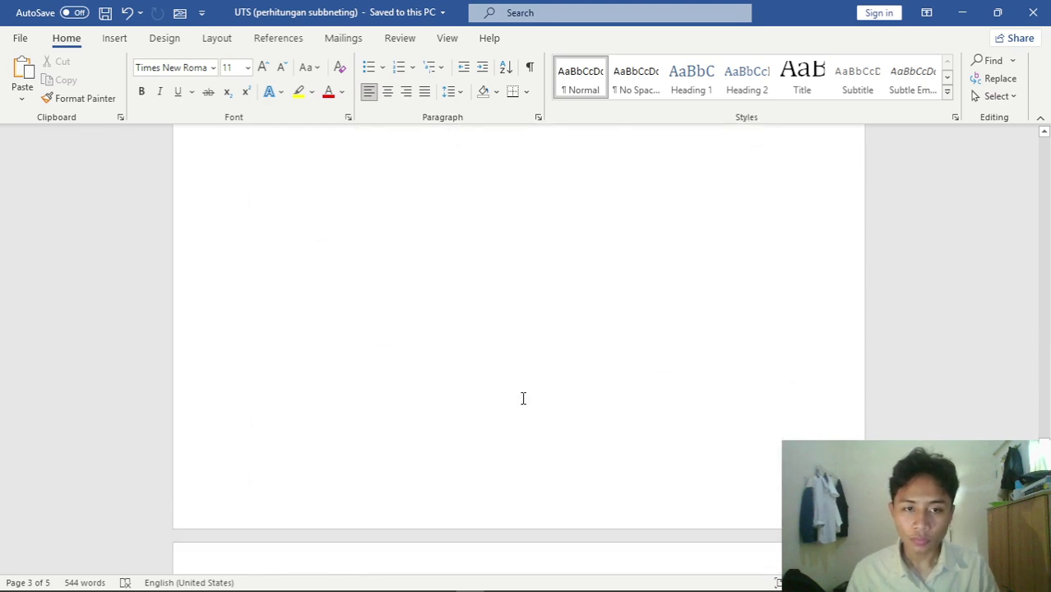
{"action": "scroll", "coordinate": [523, 398], "scroll_direction": "up", "scroll_amount": 10}
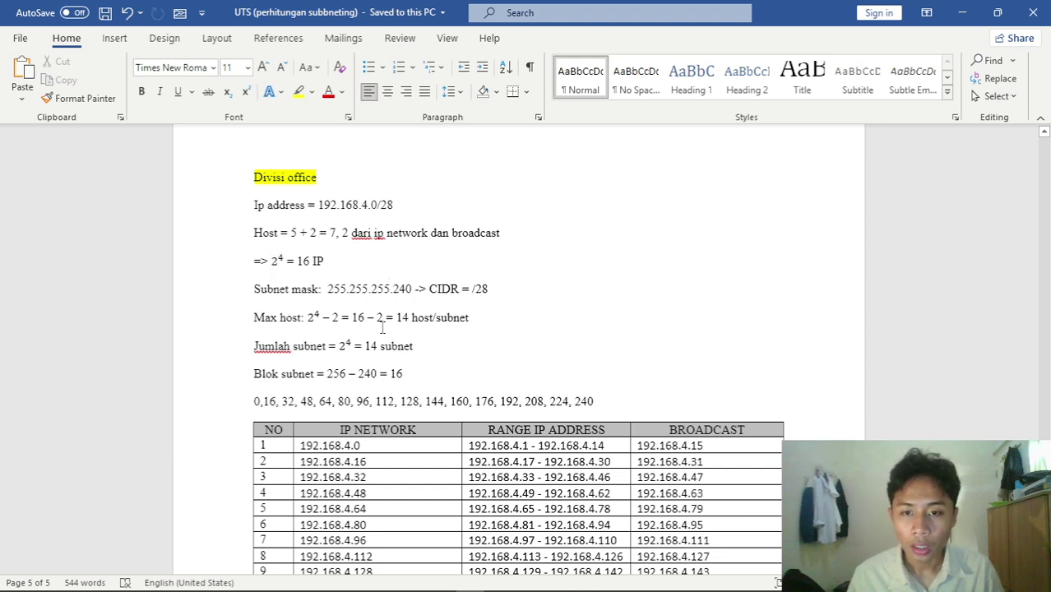
- Examine the Divisi office subnetting calculations for hosts, maximum hosts per subnet, subnet count and block size
{"action": "left_click_drag", "start_coordinate": [397, 317], "coordinate": [469, 319]}
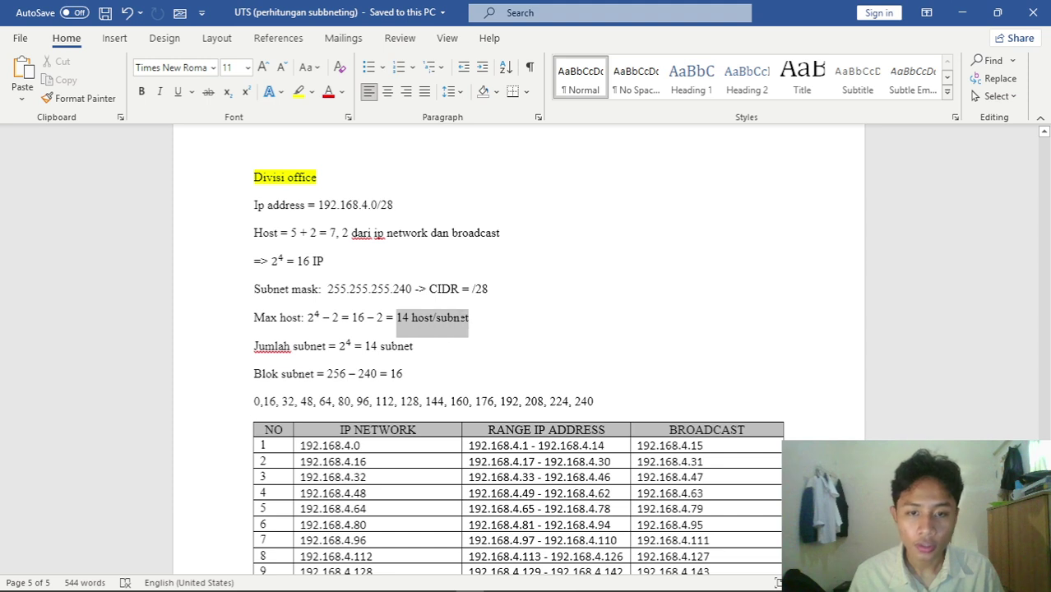
{"action": "double_click", "coordinate": [332, 234]}
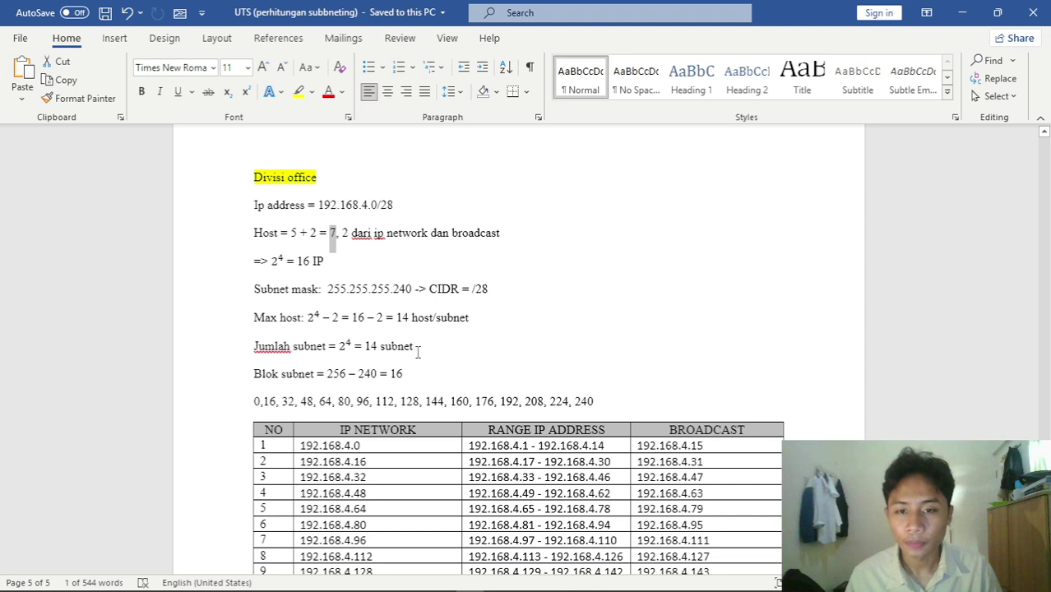
{"action": "left_click", "coordinate": [433, 342]}
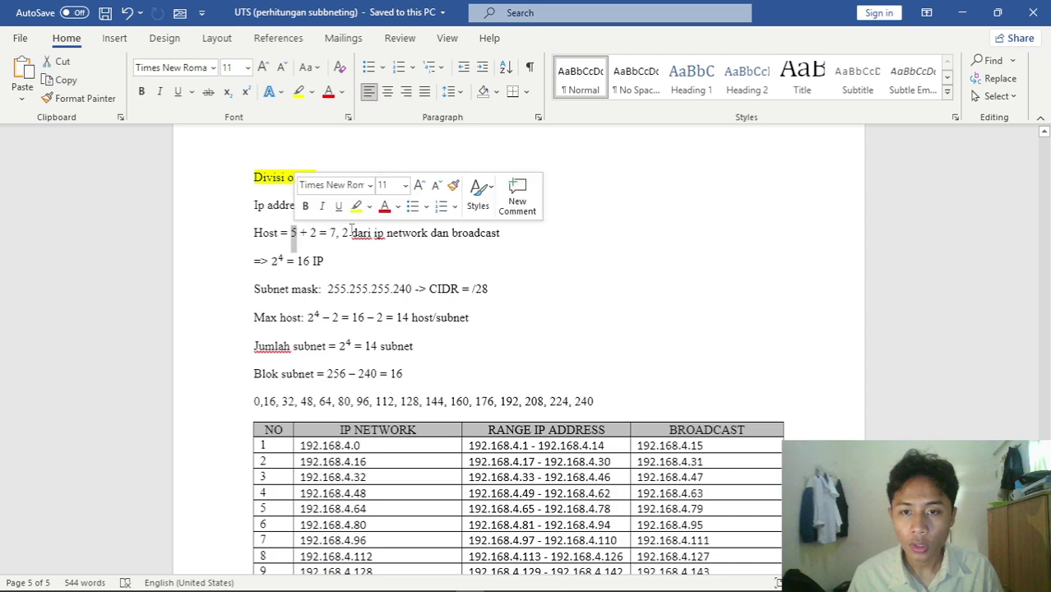
{"action": "left_click_drag", "start_coordinate": [374, 234], "coordinate": [529, 234]}
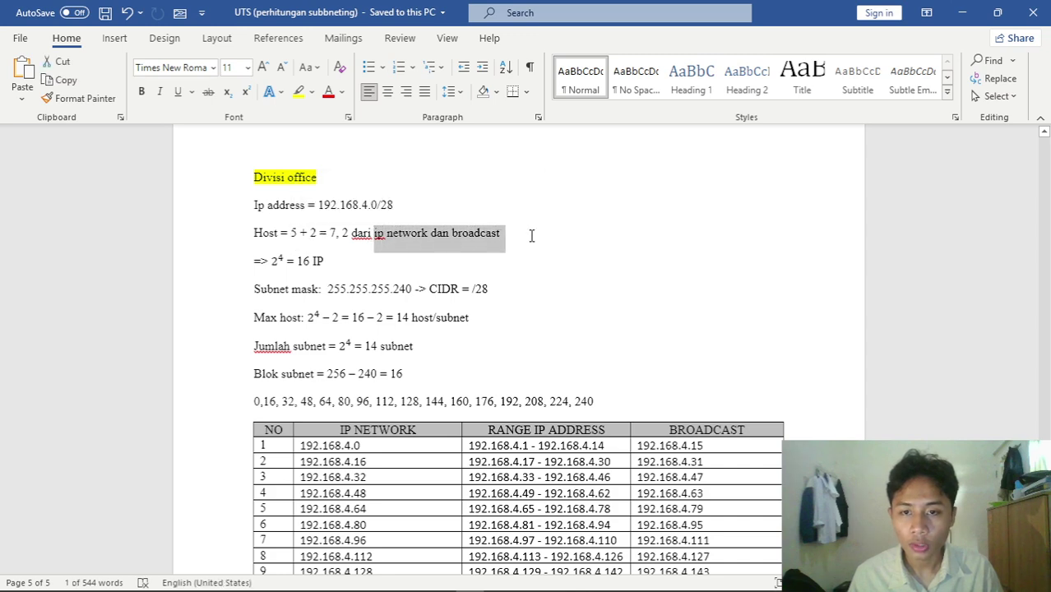
{"action": "left_click", "coordinate": [453, 319]}
{"action": "scroll", "coordinate": [439, 314], "scroll_direction": "down", "scroll_amount": 2}
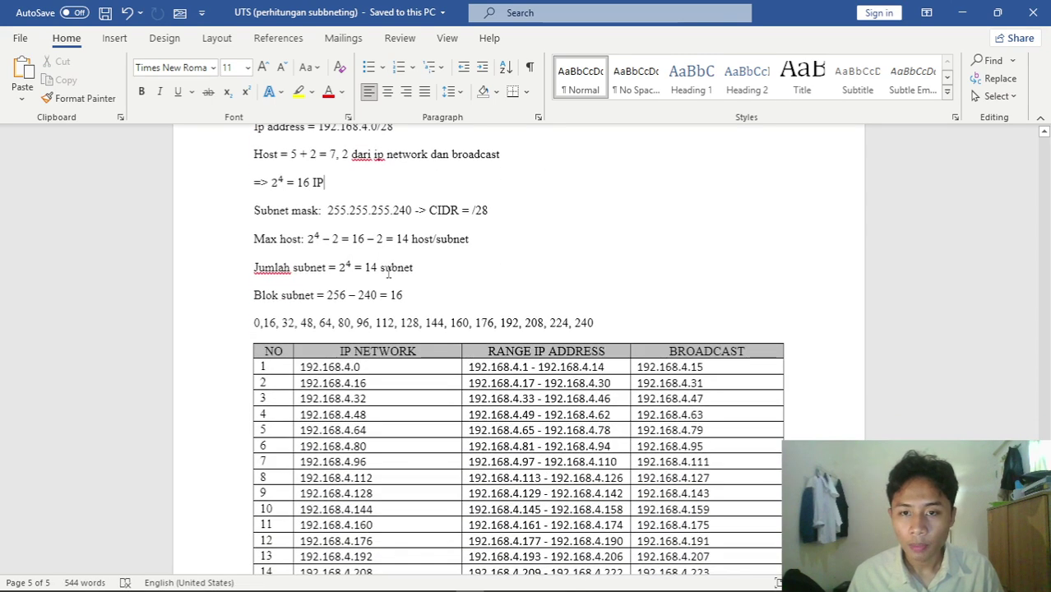
{"action": "left_click_drag", "start_coordinate": [374, 269], "coordinate": [413, 269]}
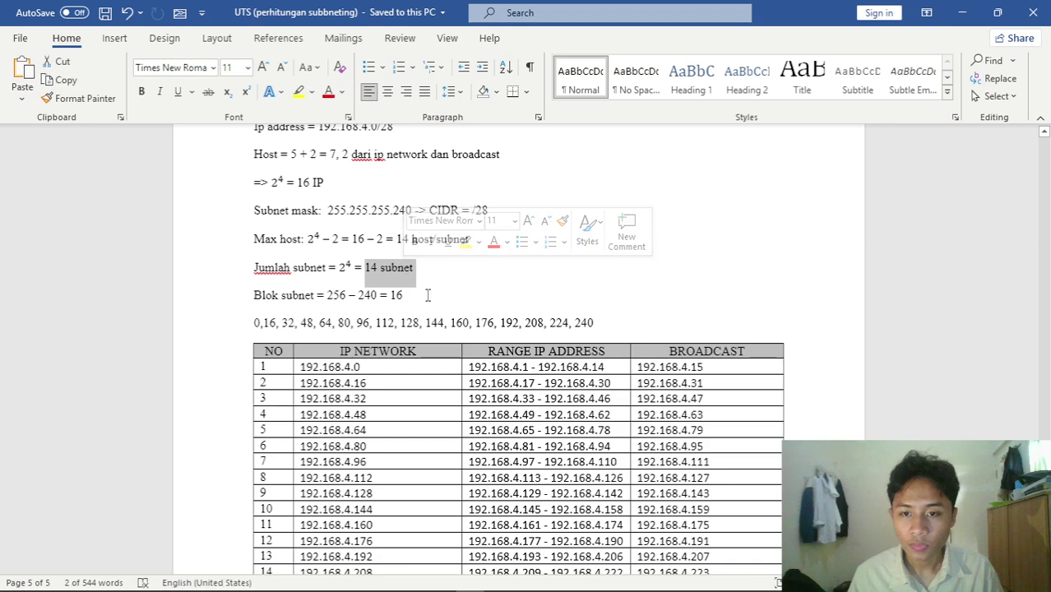
{"action": "left_click", "coordinate": [403, 296]}
{"action": "double_click", "coordinate": [392, 295]}
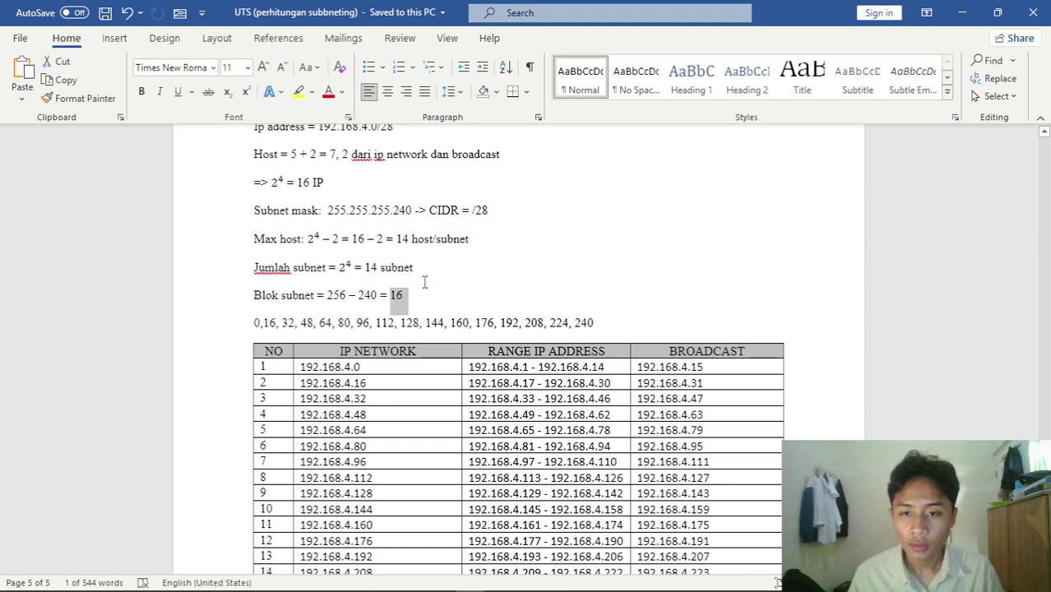
{"action": "left_click", "coordinate": [456, 286]}
- Review the office division's list of subnet blocks and the IP address ranges in its network table
{"action": "scroll", "coordinate": [383, 276], "scroll_direction": "down", "scroll_amount": 1}
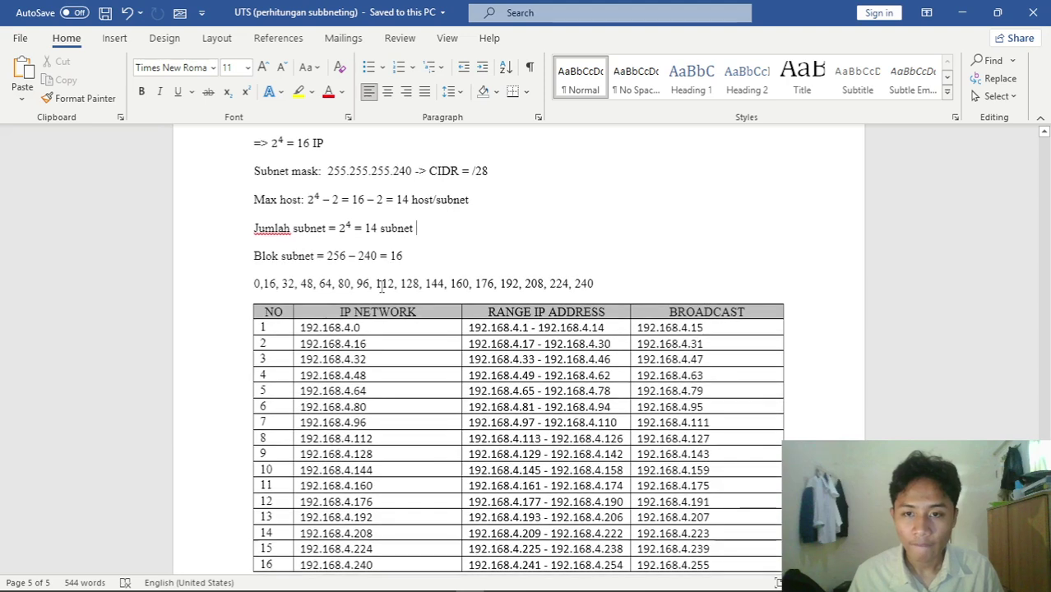
{"action": "left_click_drag", "start_coordinate": [251, 285], "coordinate": [597, 285]}
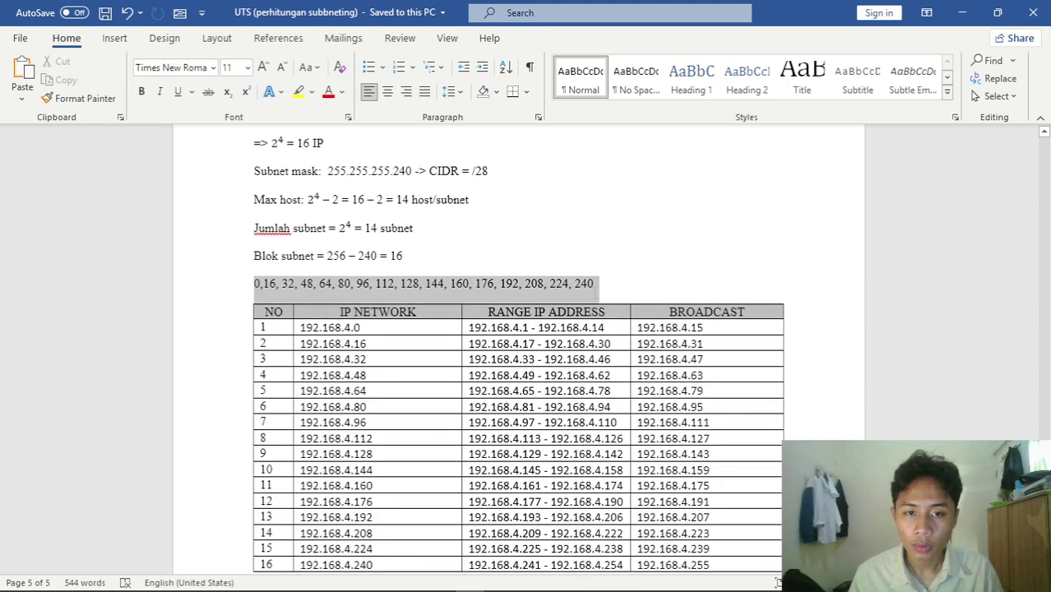
{"action": "left_click", "coordinate": [513, 327]}
{"action": "mouse_move", "coordinate": [527, 312]}
{"action": "left_mouse_down"}
{"action": "mouse_move", "coordinate": [576, 375]}
{"action": "mouse_move", "coordinate": [606, 477]}
{"action": "left_mouse_up"}
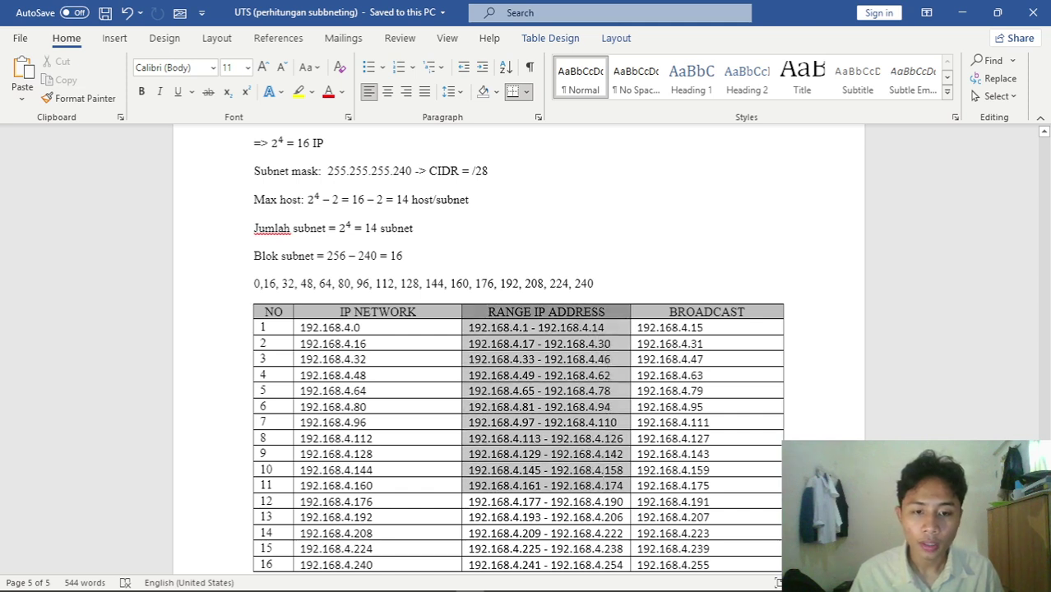
{"action": "left_click", "coordinate": [602, 242]}
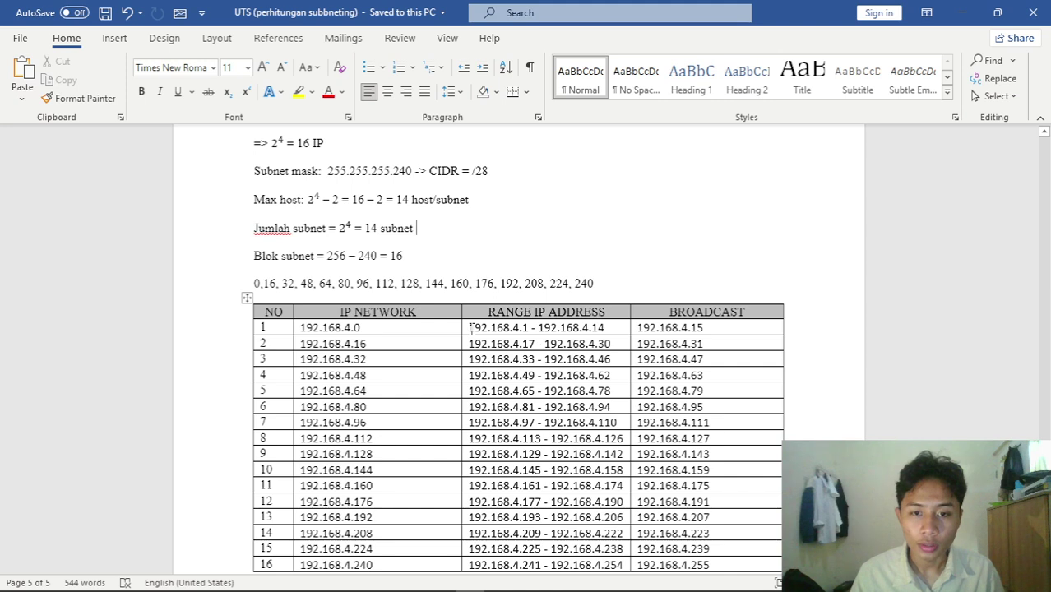
{"action": "left_click_drag", "start_coordinate": [471, 327], "coordinate": [609, 344]}
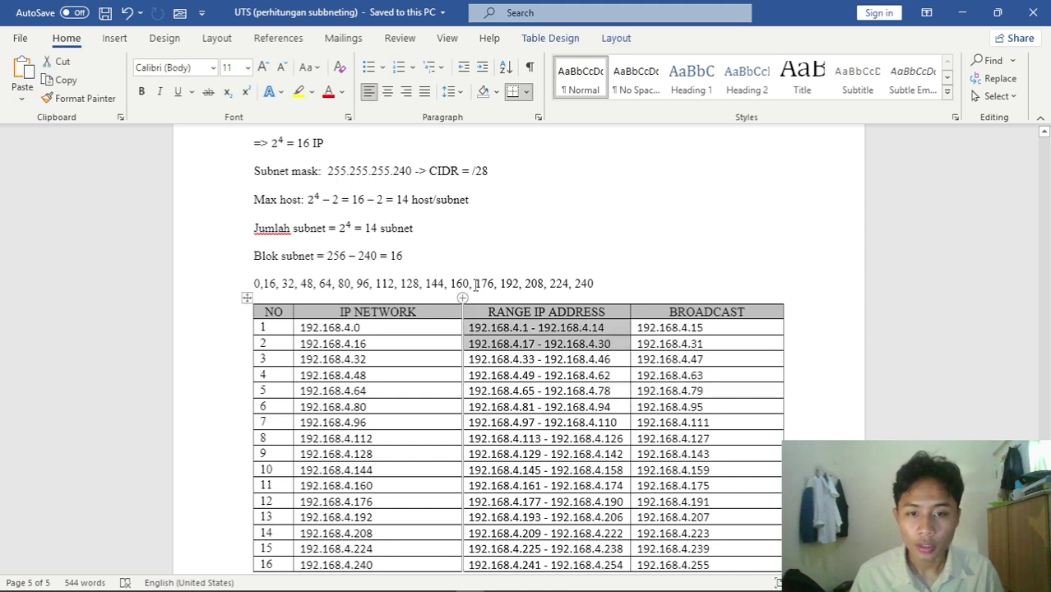
- Go back through the subnetting calculations to the parameter list giving each division's computer count
{"action": "left_click", "coordinate": [655, 245]}
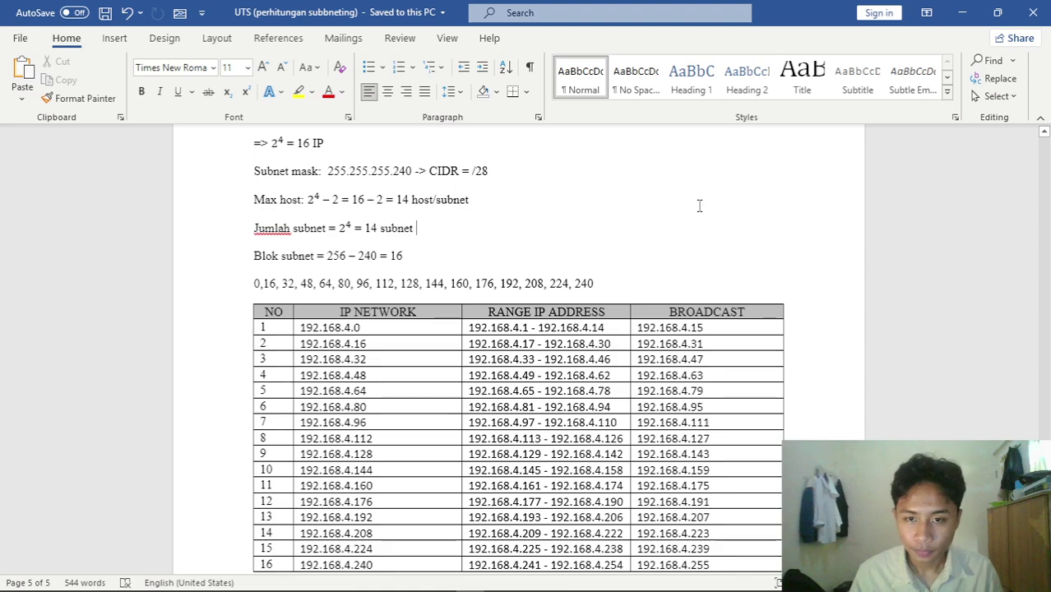
{"action": "scroll", "coordinate": [699, 206], "scroll_direction": "down", "scroll_amount": 2}
{"action": "scroll", "coordinate": [545, 222], "scroll_direction": "up", "scroll_amount": 15}
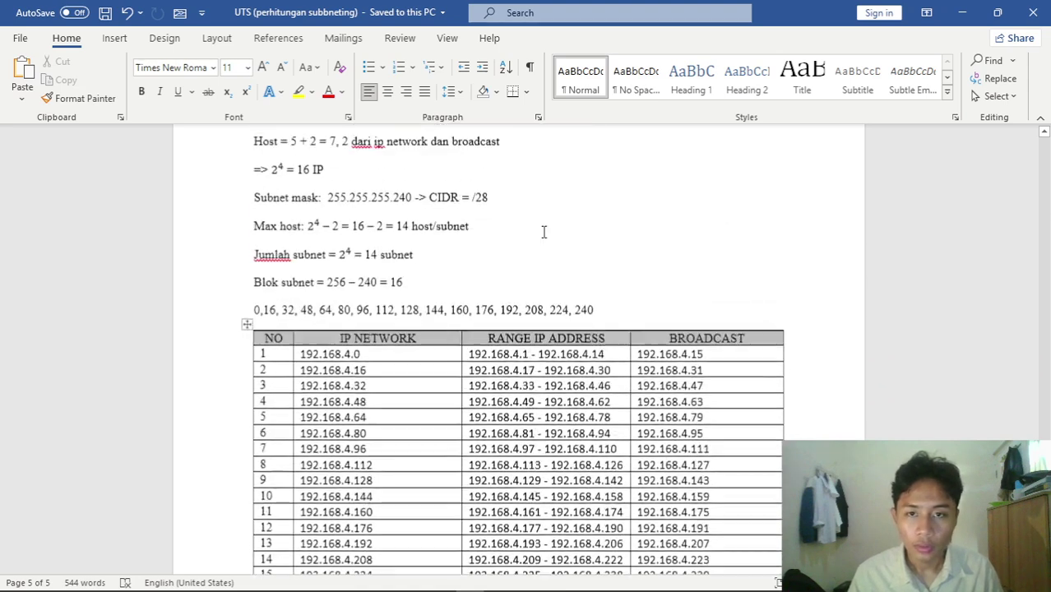
{"action": "scroll", "coordinate": [549, 220], "scroll_direction": "up", "scroll_amount": 20}
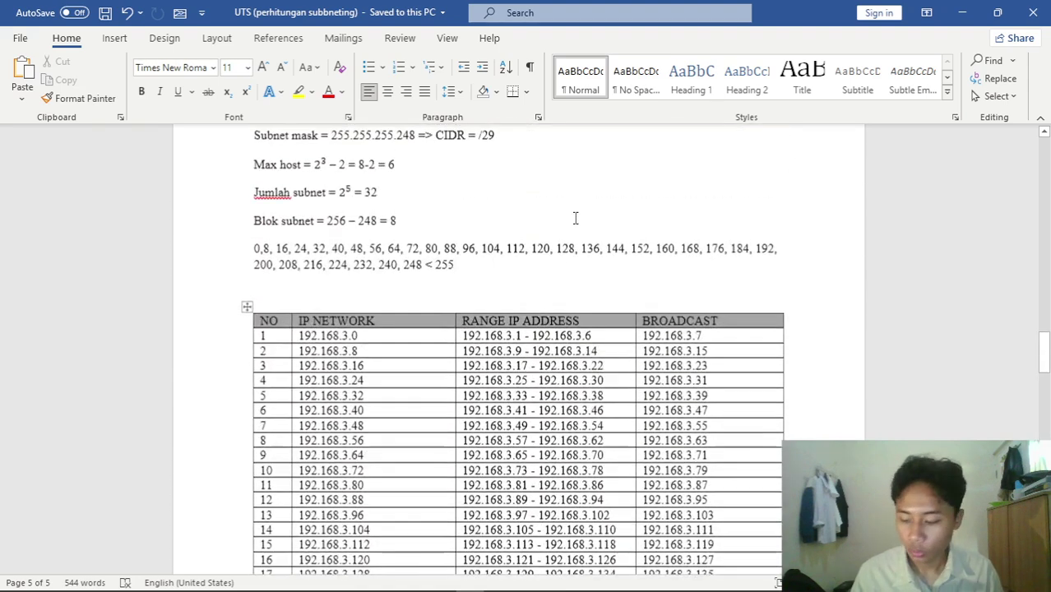
{"action": "scroll", "coordinate": [586, 204], "scroll_direction": "up", "scroll_amount": 12}
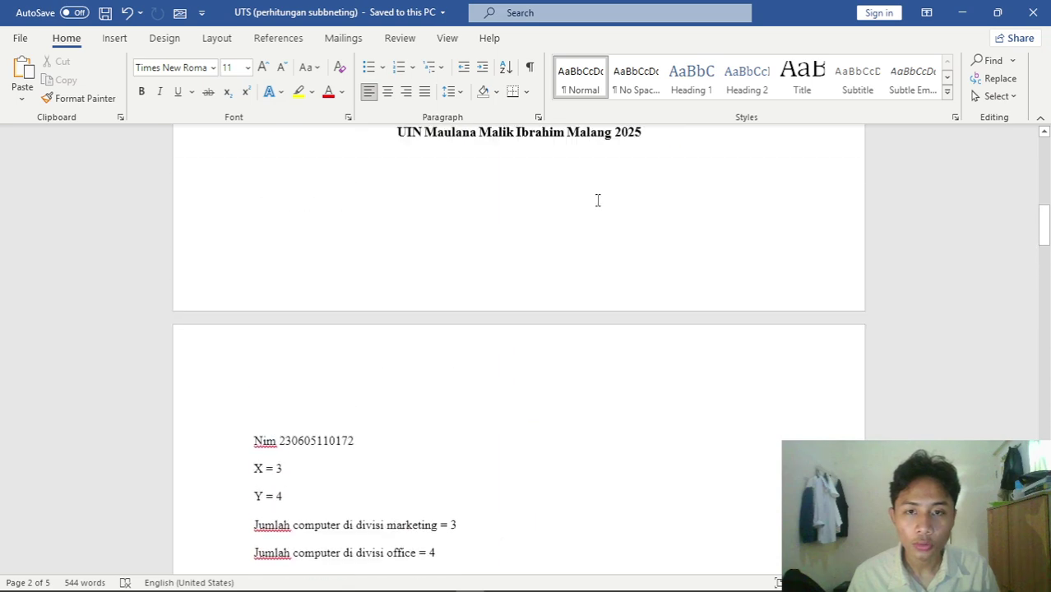
{"action": "scroll", "coordinate": [598, 198], "scroll_direction": "down", "scroll_amount": 2}
{"action": "scroll", "coordinate": [601, 194], "scroll_direction": "down", "scroll_amount": 3}
- Switch to Cisco Packet Tracer and show the end devices available for the topology
{"action": "key", "text": "alt+Tab"}
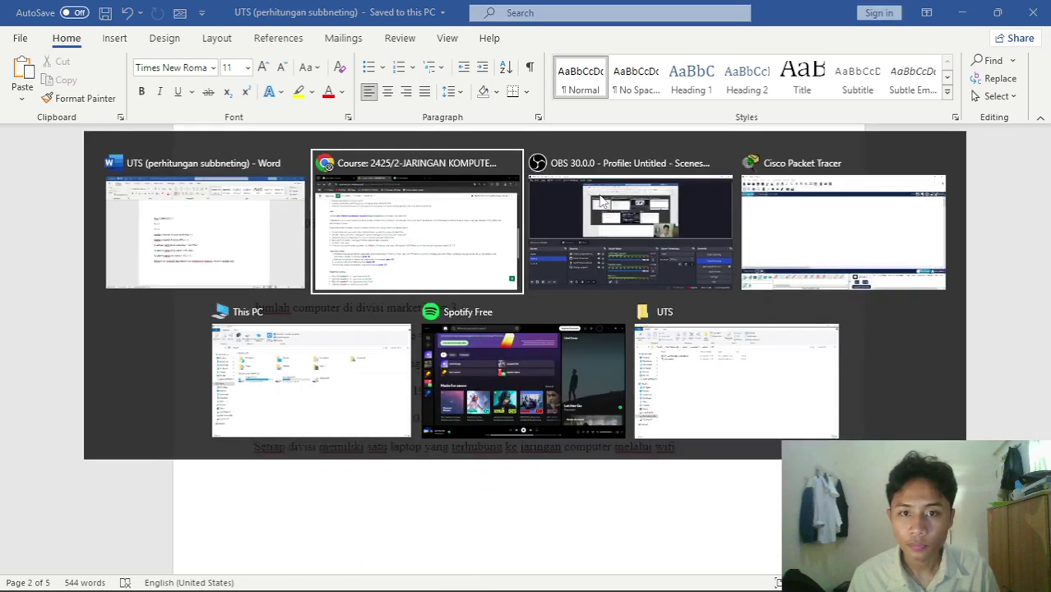
{"action": "key", "text": "alt+Tab"}
{"action": "key", "text": "alt+Tab"}
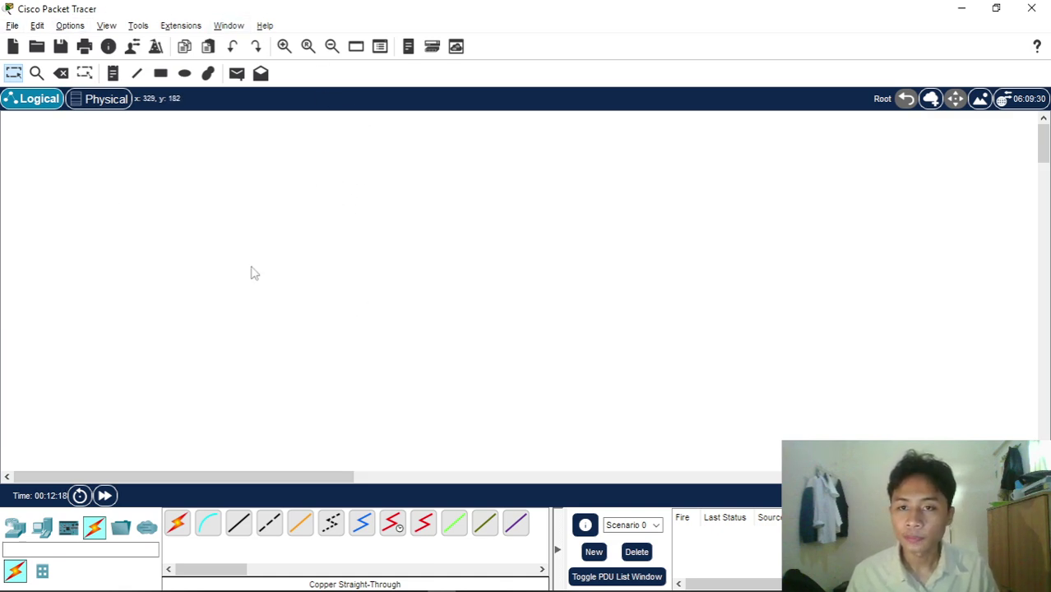
{"action": "left_click", "coordinate": [15, 527]}
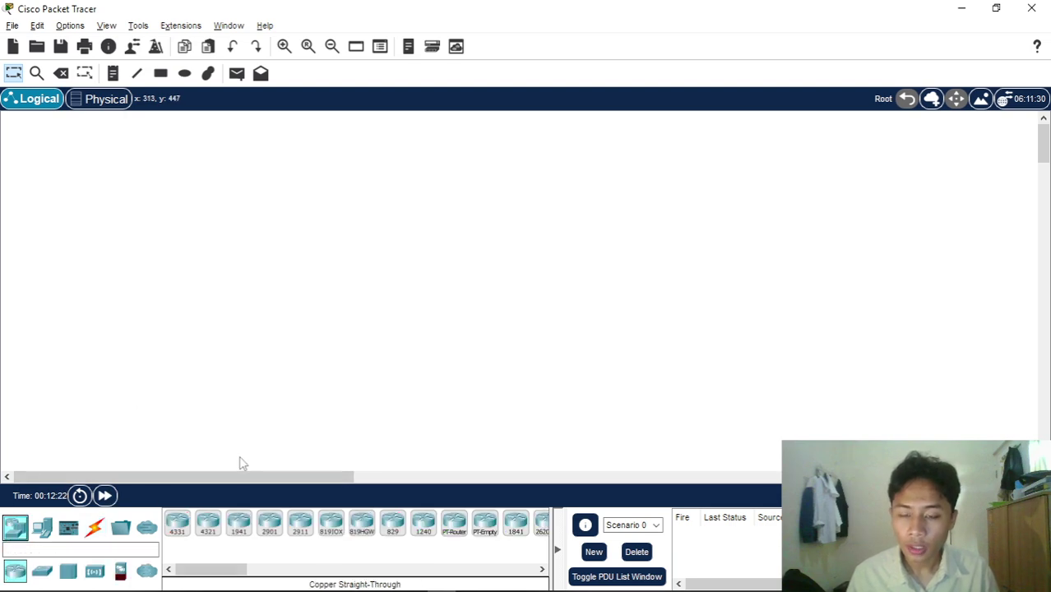
{"action": "left_click", "coordinate": [51, 529]}
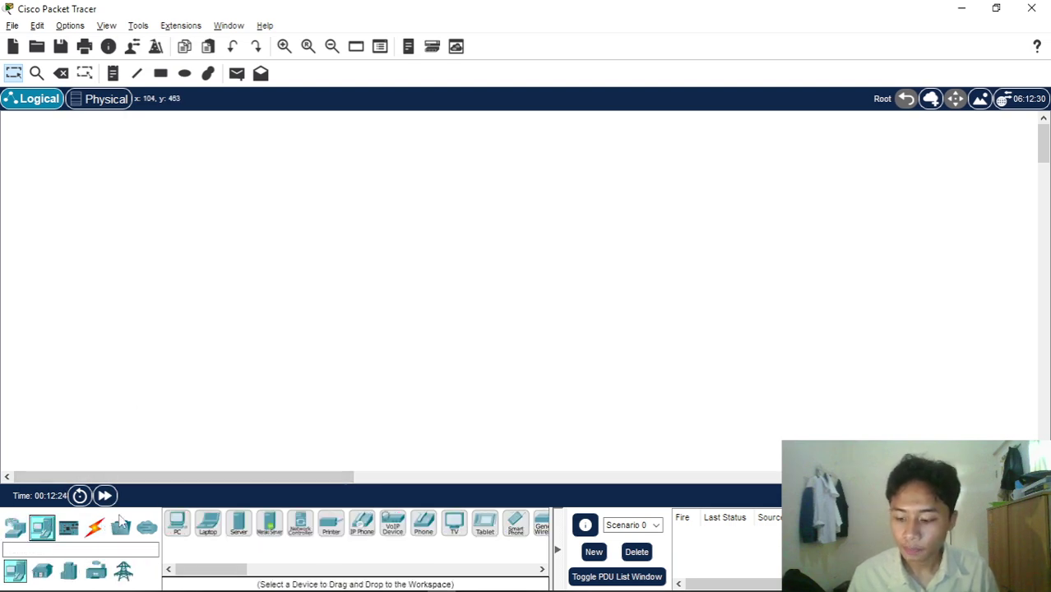
- Check the marketing division's host calculation in the Word document and return to Packet Tracer
{"action": "key", "text": "alt+Tab"}
{"action": "scroll", "coordinate": [300, 343], "scroll_direction": "down", "scroll_amount": 10}
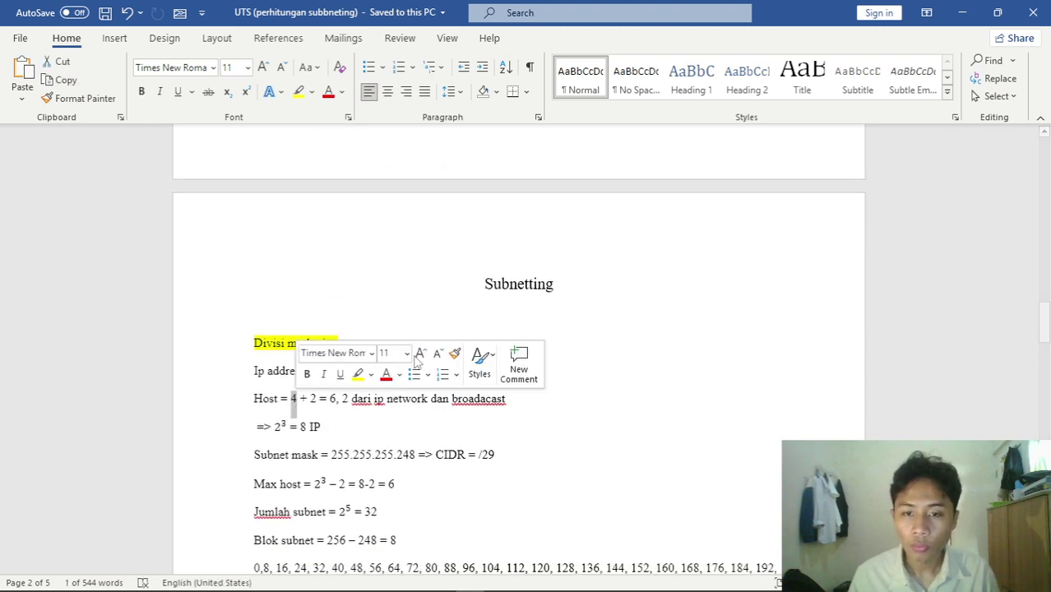
{"action": "key", "text": "alt+Tab"}
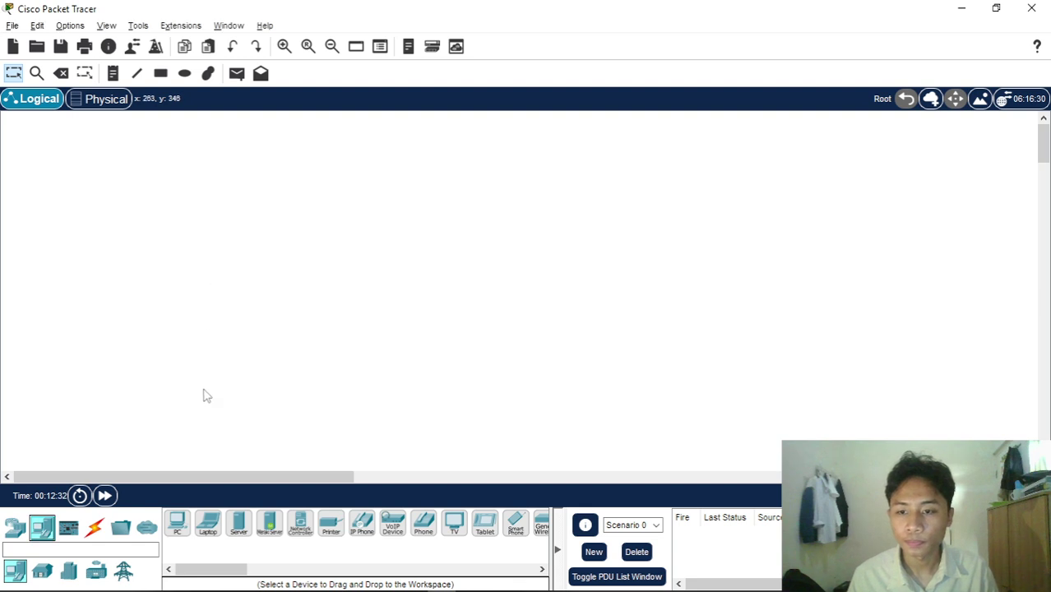
- Place three PCs for the marketing division in the logical workspace and arrange them in an arc
{"action": "left_click", "coordinate": [179, 530]}
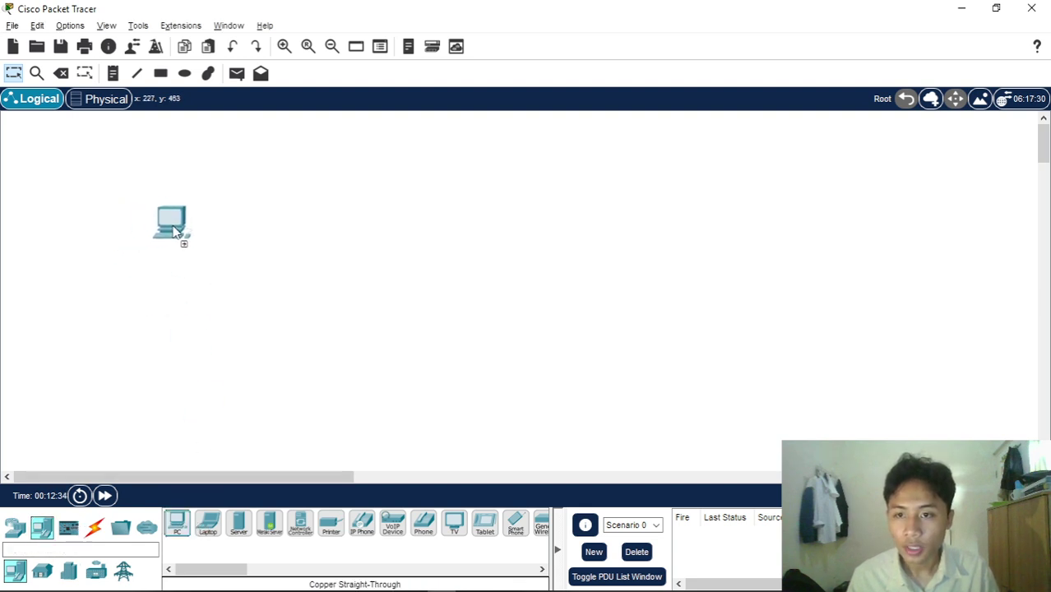
{"action": "left_click", "coordinate": [175, 233]}
{"action": "left_click", "coordinate": [179, 531]}
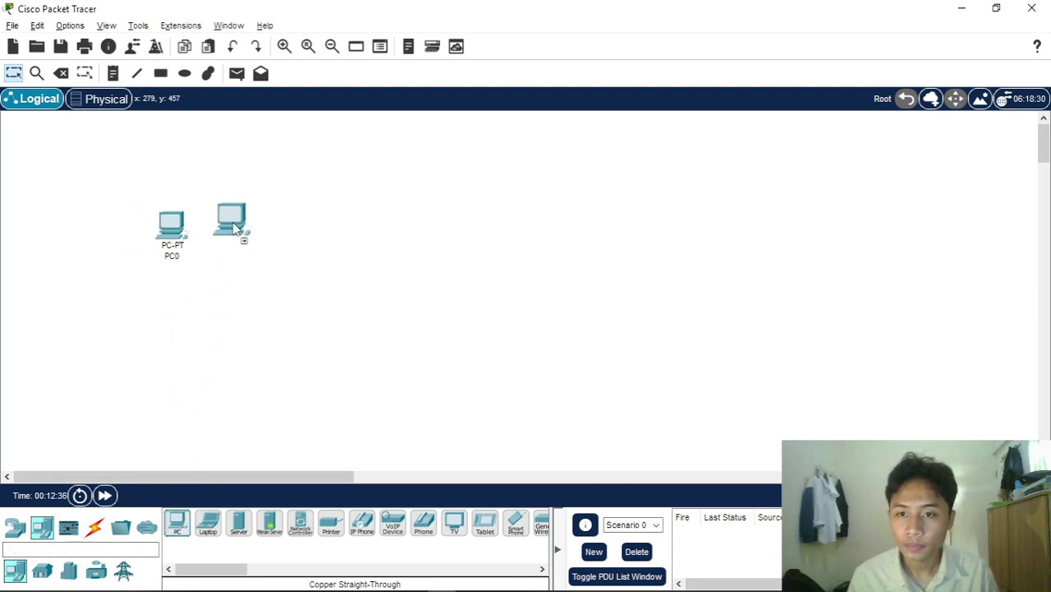
{"action": "left_click", "coordinate": [237, 222]}
{"action": "left_click_drag", "start_coordinate": [172, 231], "coordinate": [145, 231]}
{"action": "left_click_drag", "start_coordinate": [237, 222], "coordinate": [208, 212]}
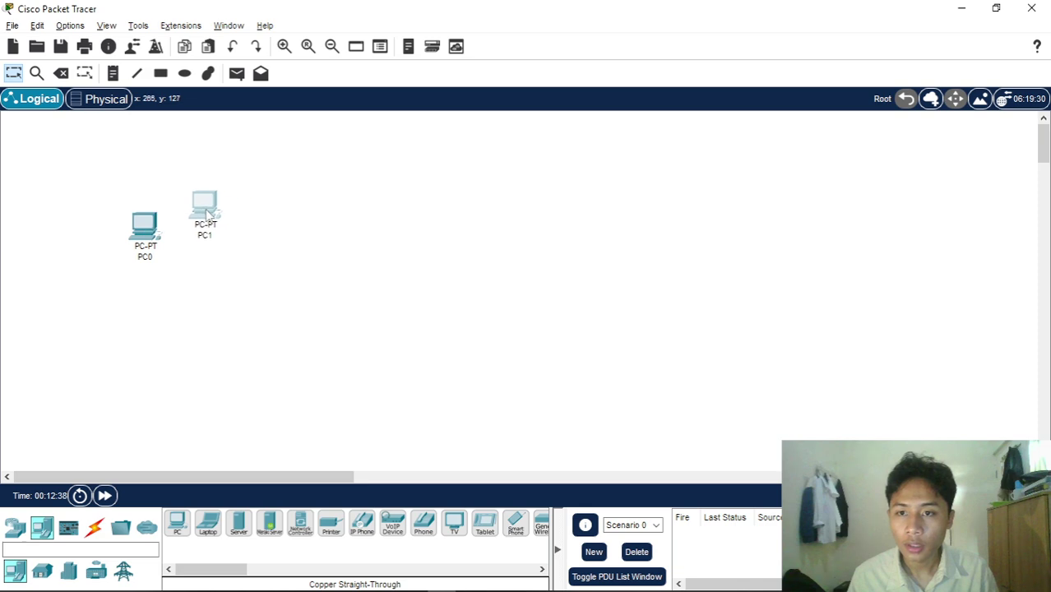
{"action": "left_click", "coordinate": [177, 526]}
{"action": "left_click", "coordinate": [255, 257]}
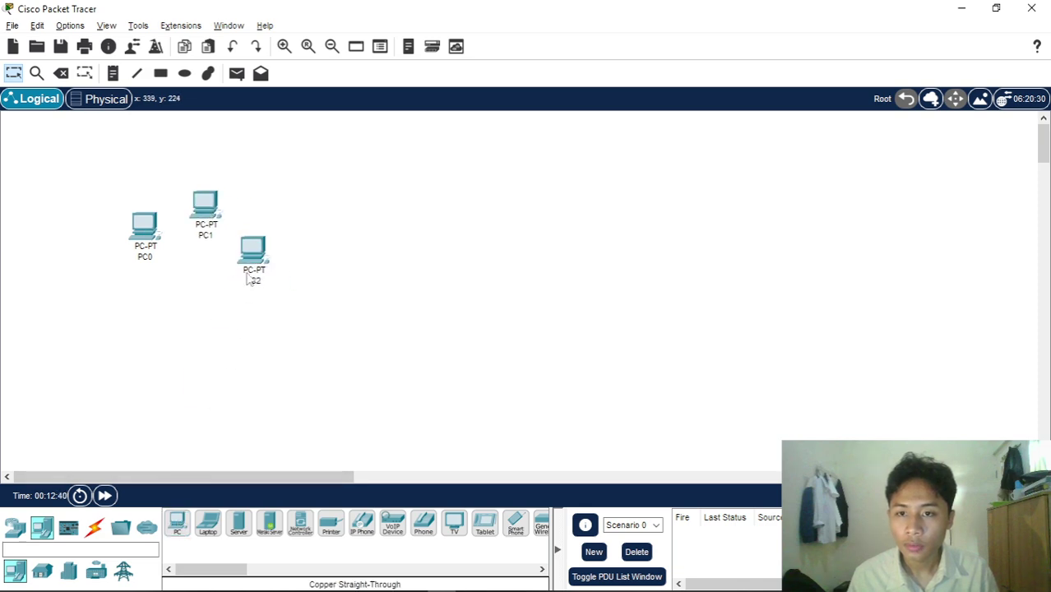
{"action": "left_click_drag", "start_coordinate": [253, 261], "coordinate": [258, 250]}
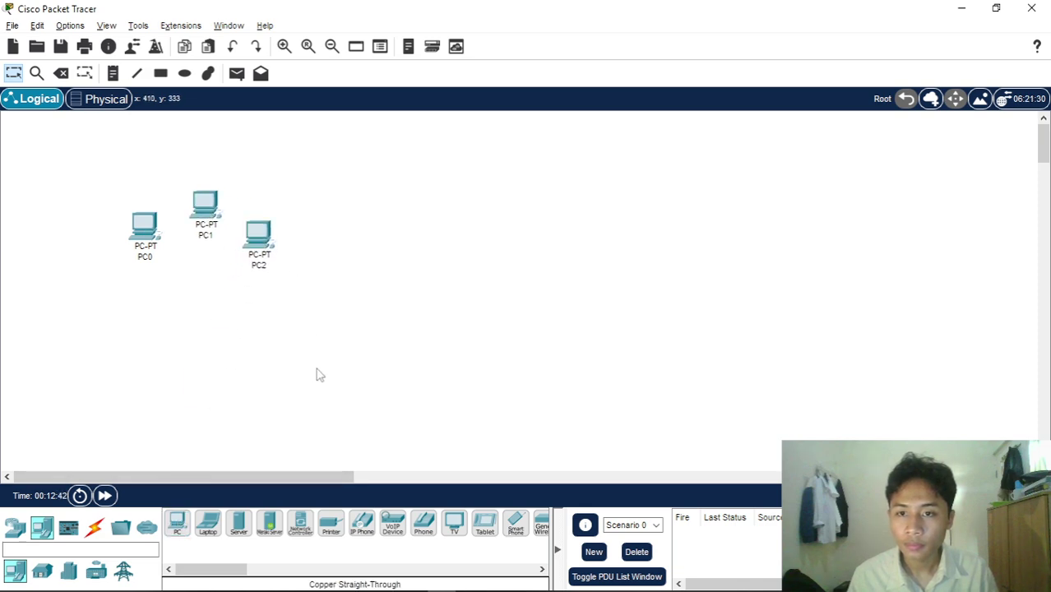
- Check the laptop requirement in the Word parameter list and add one laptop below the marketing PCs in Packet Tracer
{"action": "key", "text": "alt+Tab"}
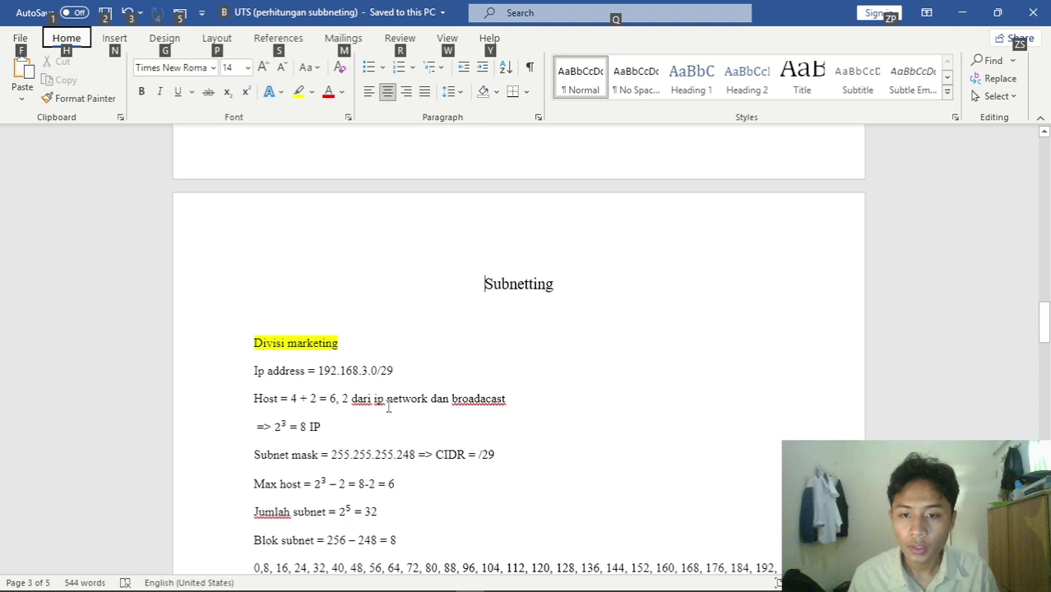
{"action": "left_click", "coordinate": [465, 350]}
{"action": "scroll", "coordinate": [465, 321], "scroll_direction": "up", "scroll_amount": 8}
{"action": "scroll", "coordinate": [456, 329], "scroll_direction": "up", "scroll_amount": 1}
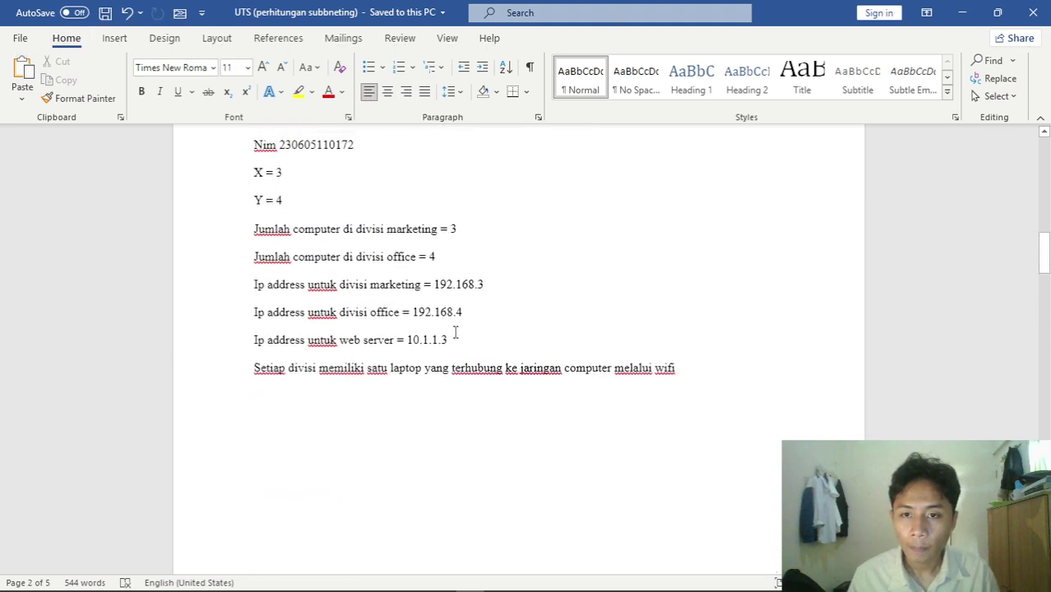
{"action": "key", "text": "alt+Tab"}
{"action": "left_click_drag", "start_coordinate": [211, 531], "coordinate": [284, 418]}
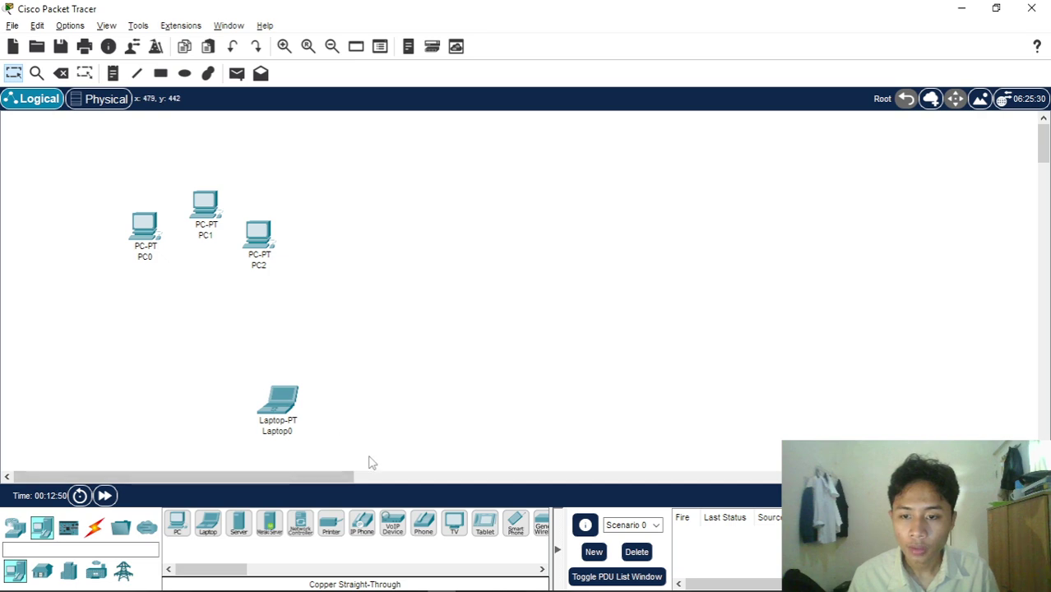
- Place four PCs for the office division well apart from the marketing group and arrange them in a cluster
{"action": "key", "text": "alt+Tab"}
{"action": "key", "text": "alt+Tab"}
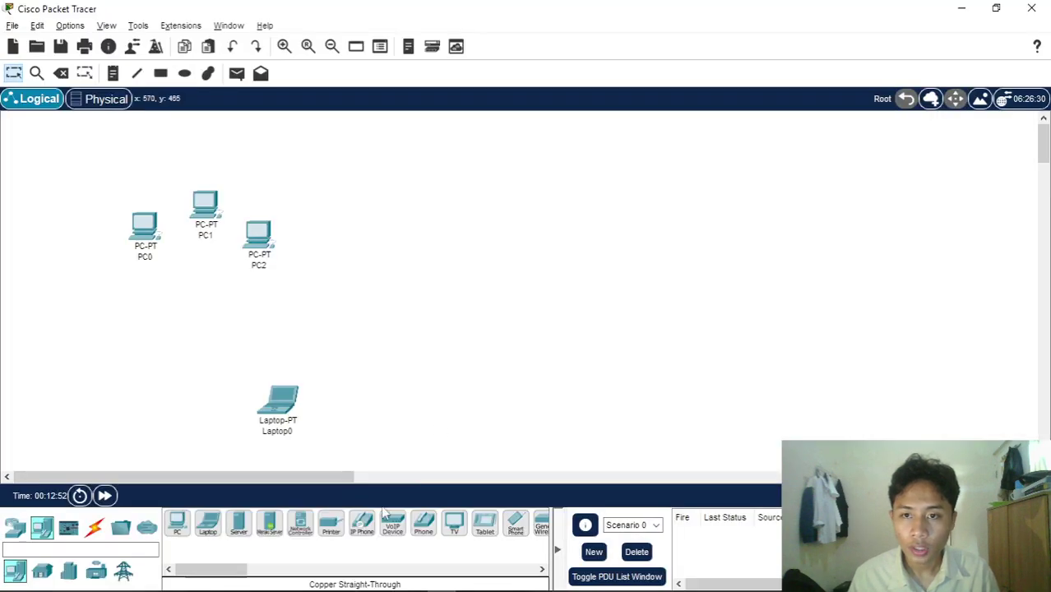
{"action": "left_click_drag", "start_coordinate": [177, 524], "coordinate": [660, 221]}
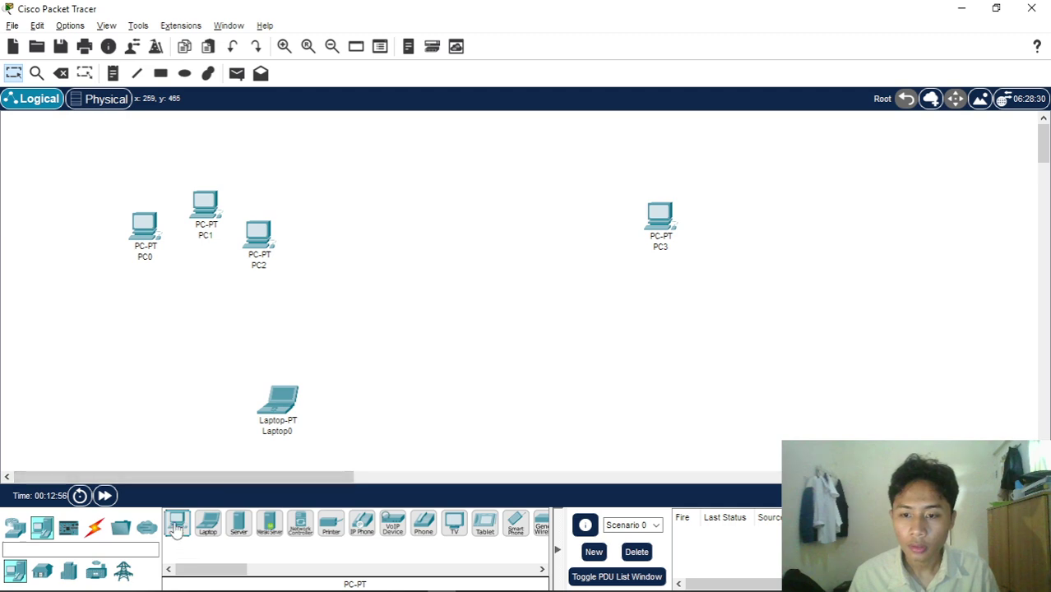
{"action": "left_click_drag", "start_coordinate": [175, 529], "coordinate": [718, 216]}
{"action": "left_click_drag", "start_coordinate": [656, 236], "coordinate": [648, 250]}
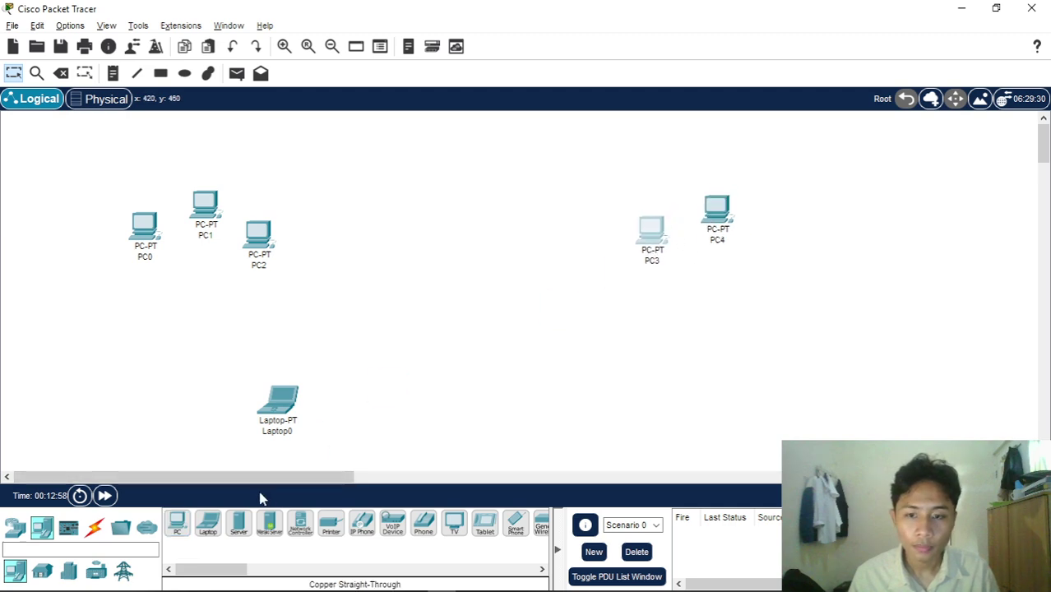
{"action": "left_click_drag", "start_coordinate": [177, 525], "coordinate": [764, 263]}
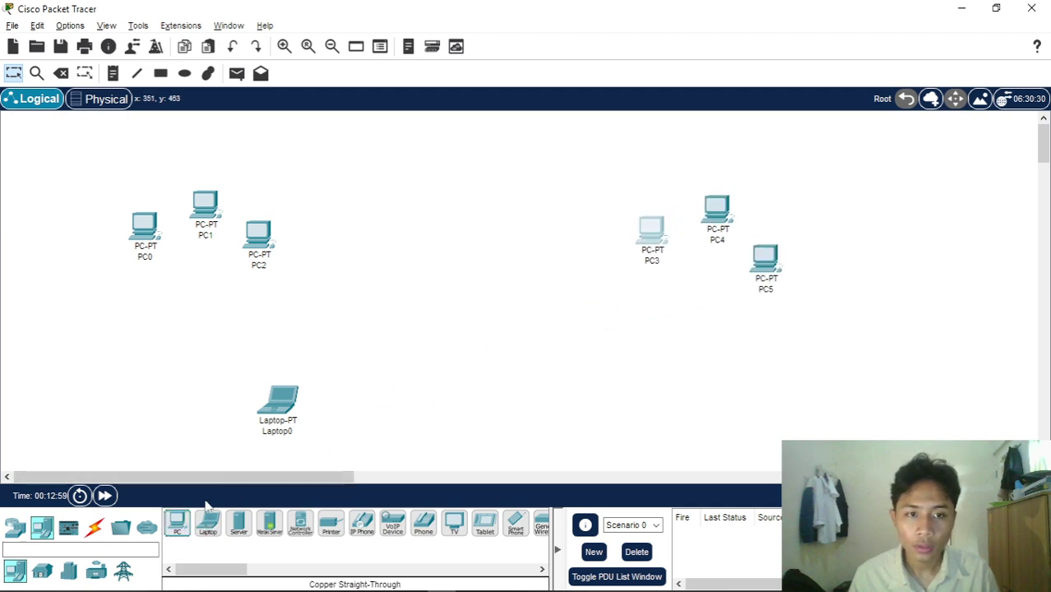
{"action": "left_click_drag", "start_coordinate": [177, 524], "coordinate": [705, 327]}
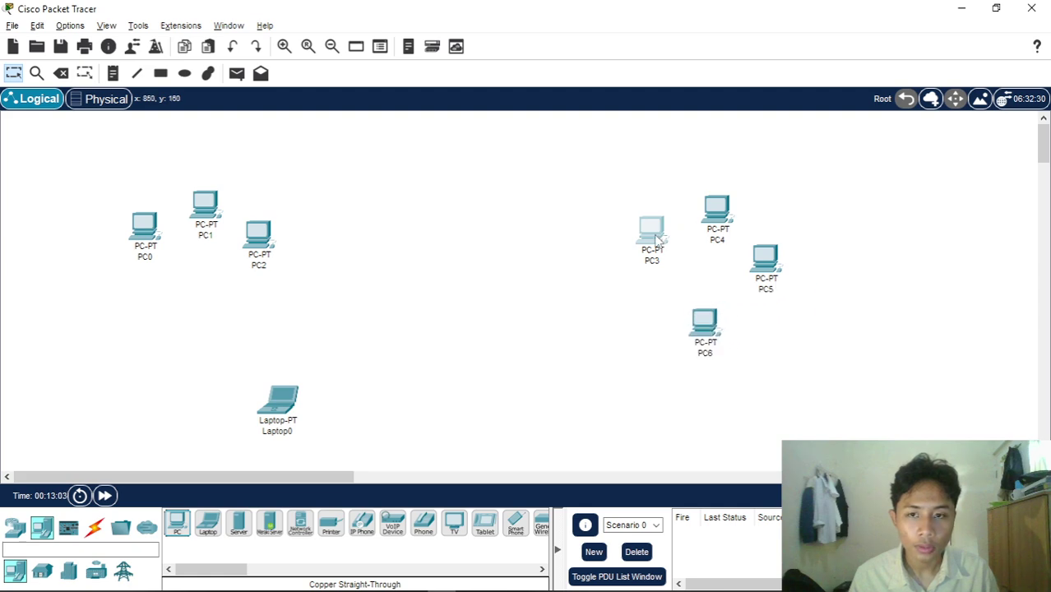
{"action": "left_click_drag", "start_coordinate": [658, 238], "coordinate": [709, 212]}
{"action": "left_click_drag", "start_coordinate": [760, 257], "coordinate": [763, 231]}
{"action": "left_click_drag", "start_coordinate": [715, 314], "coordinate": [721, 285]}
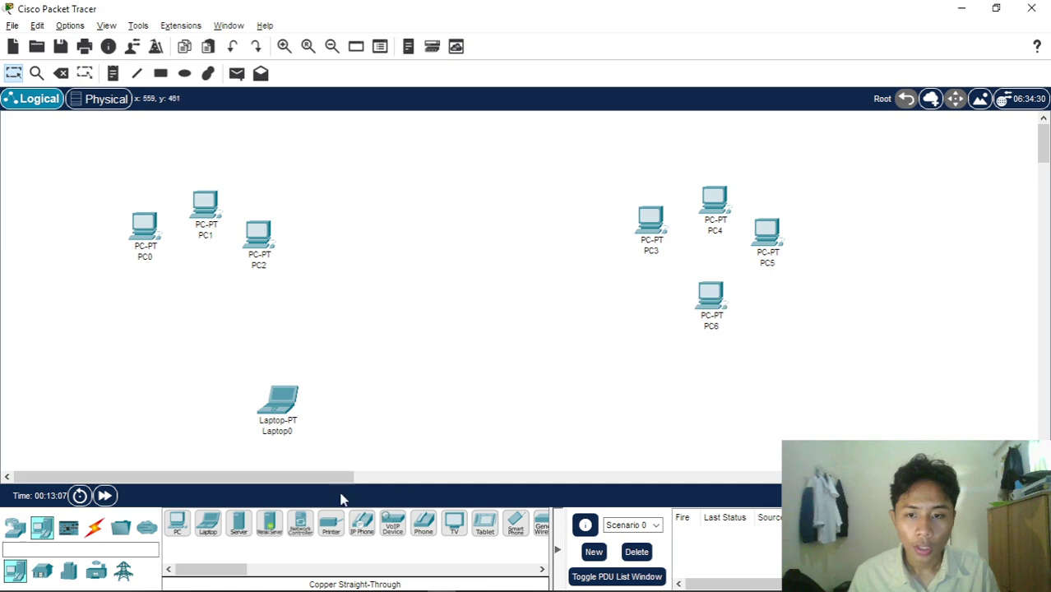
- Add one laptop for the office division below its four PCs
{"action": "left_click", "coordinate": [208, 524]}
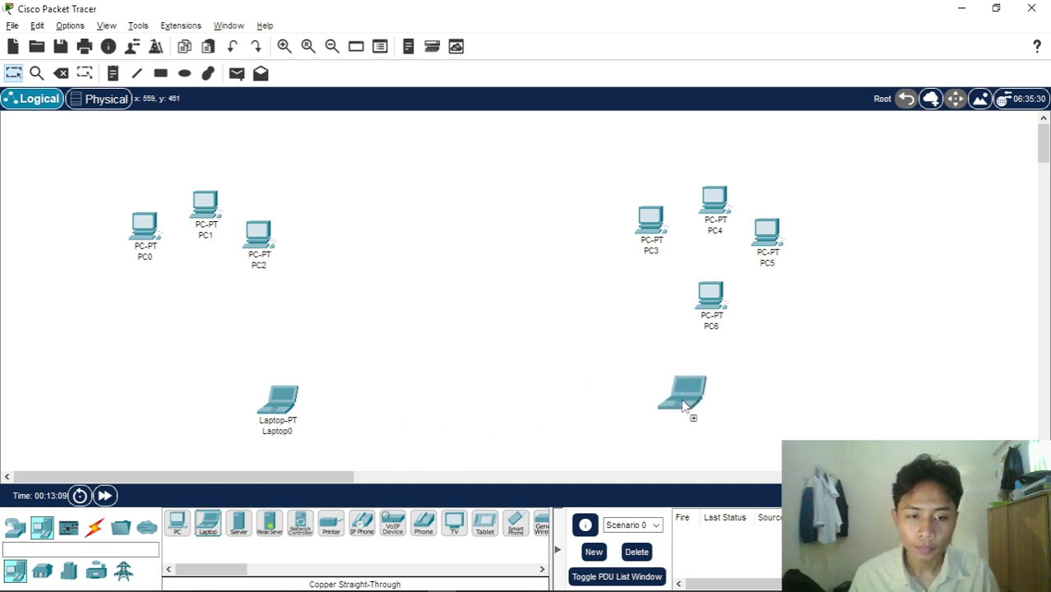
{"action": "left_click", "coordinate": [679, 409]}
{"action": "left_click_drag", "start_coordinate": [675, 414], "coordinate": [676, 410]}
{"action": "left_click", "coordinate": [769, 382]}
- Check the web server requirement in the Chrome assignment page and place a Server-PT between the two divisions in Packet Tracer
{"action": "key", "text": "alt+Tab"}
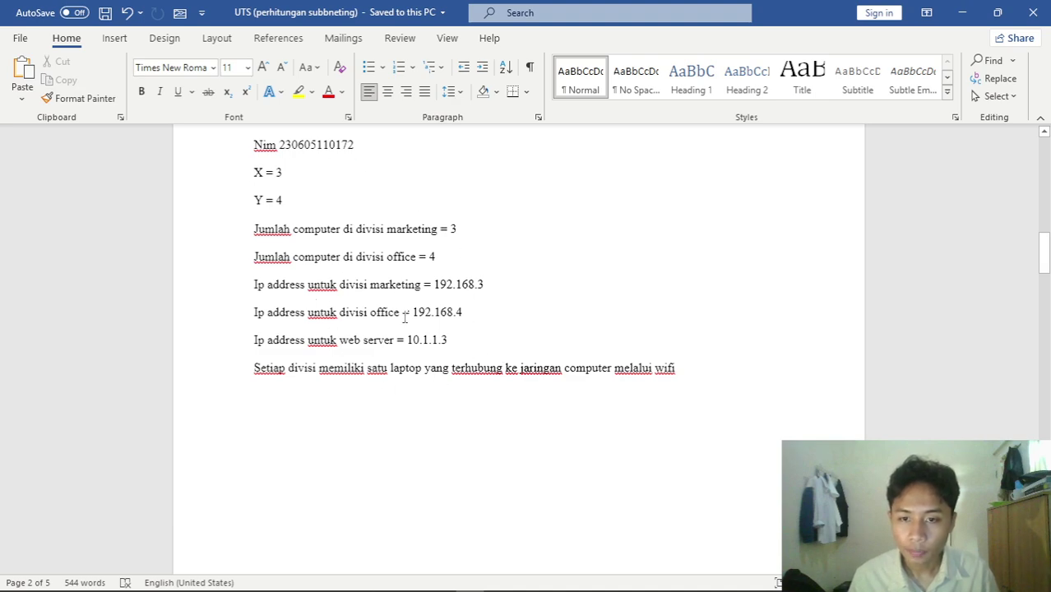
{"action": "key", "text": "alt+Tab"}
{"action": "key", "text": "Tab"}
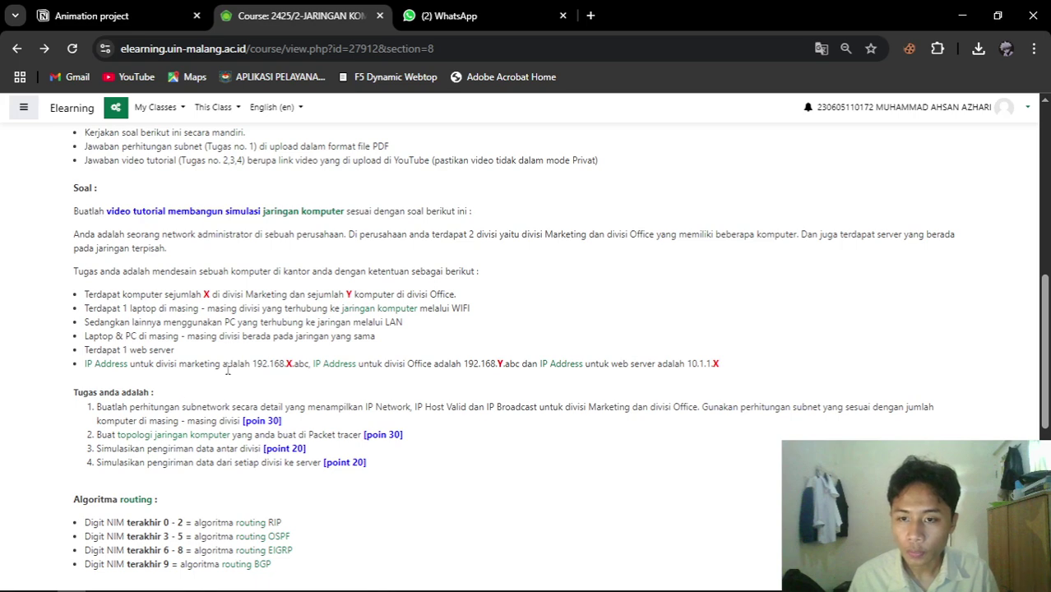
{"action": "key", "text": "alt+Tab"}
{"action": "key", "text": "Tab"}
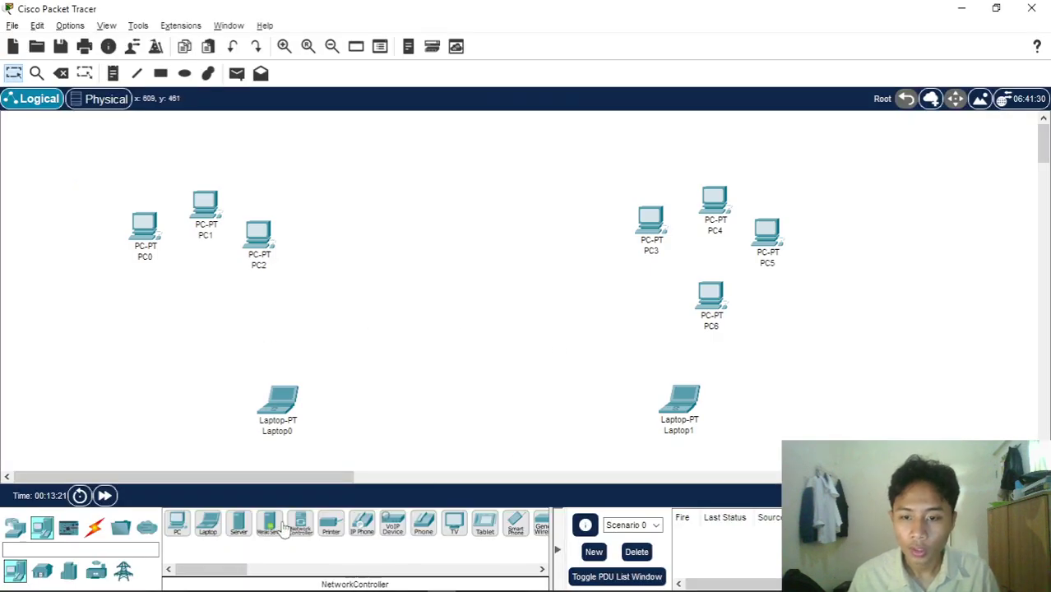
{"action": "left_click_drag", "start_coordinate": [238, 523], "coordinate": [473, 176]}
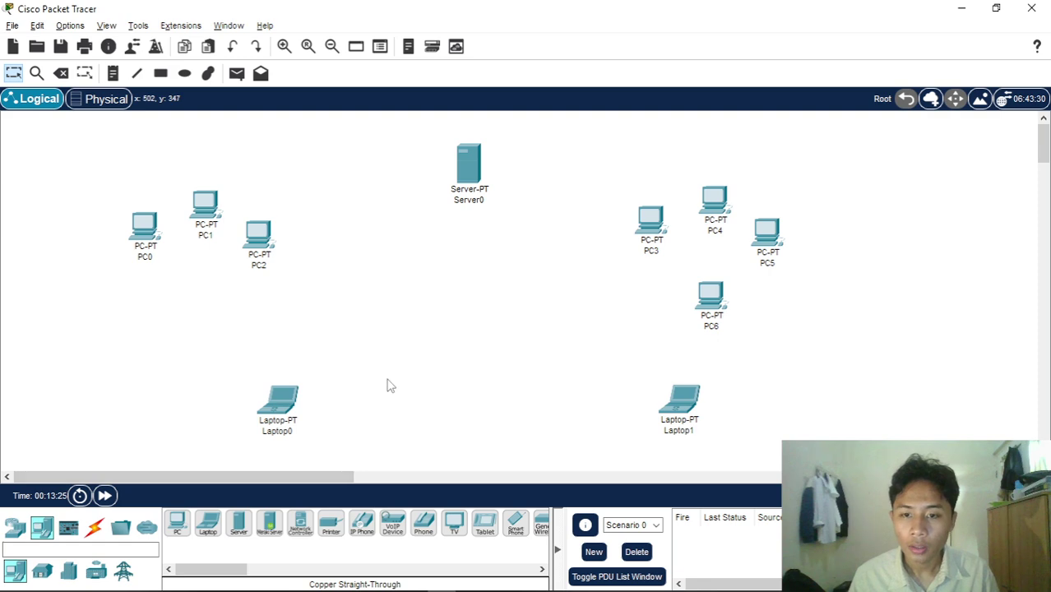
- Recheck the assignment in Chrome, and in Packet Tracer add an AP-PT access point below the marketing PCs with the laptop beneath it
{"action": "key", "text": "alt+Tab"}
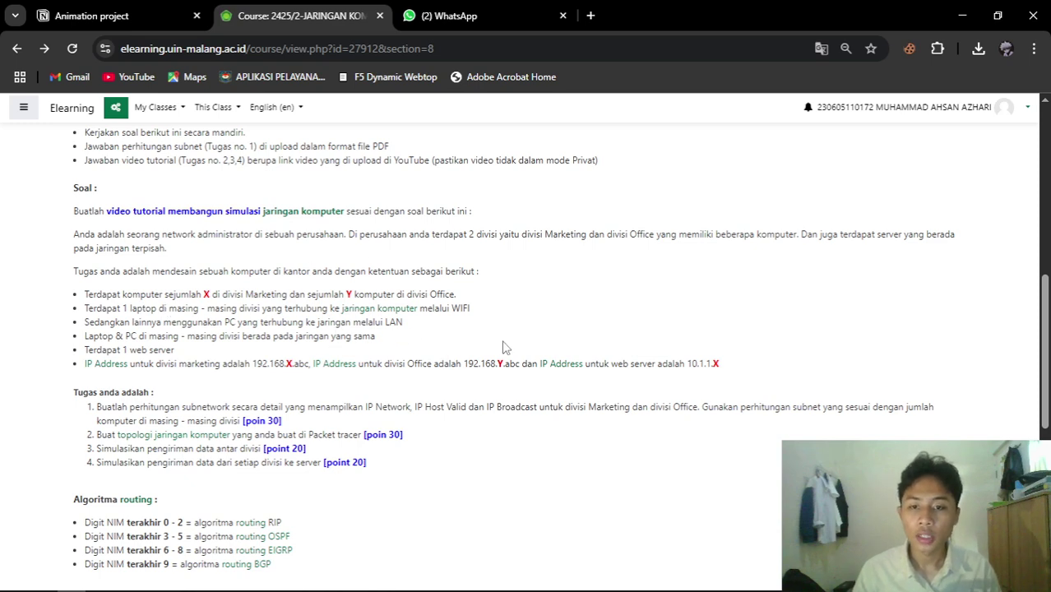
{"action": "key", "text": "alt+Tab"}
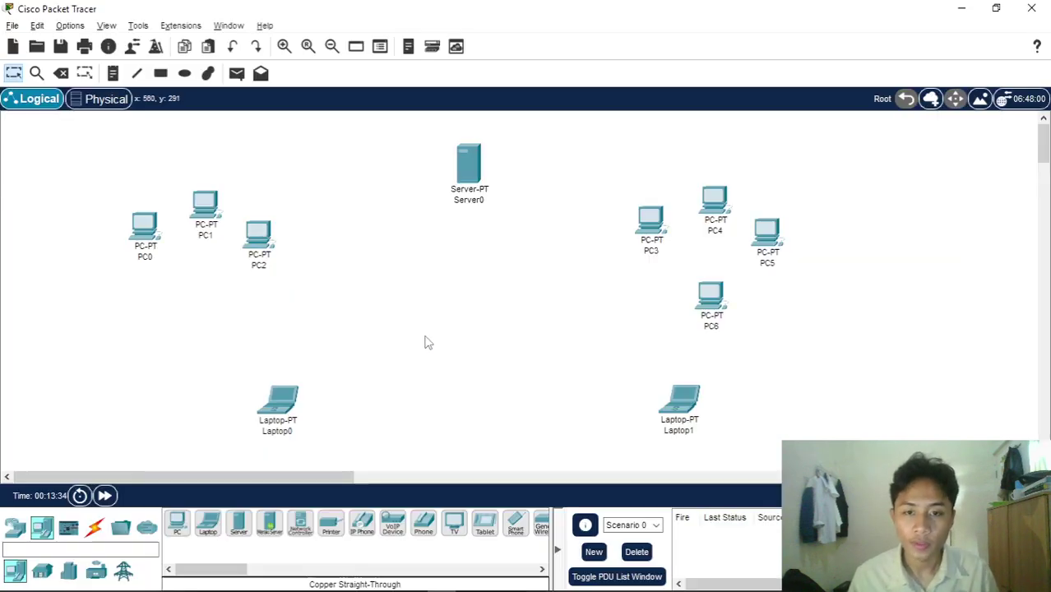
{"action": "left_click", "coordinate": [18, 535]}
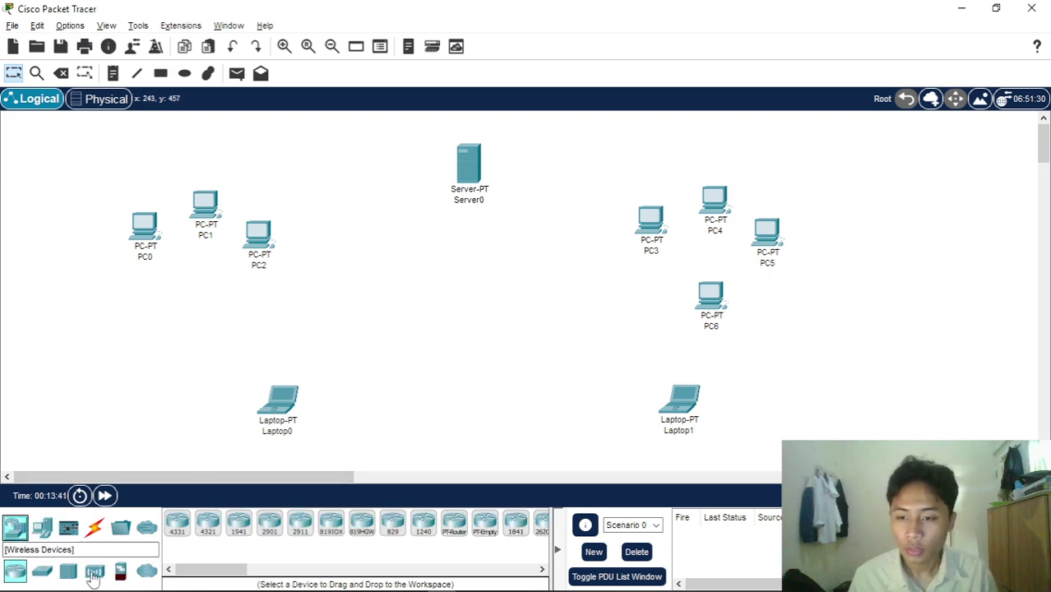
{"action": "left_click", "coordinate": [94, 573]}
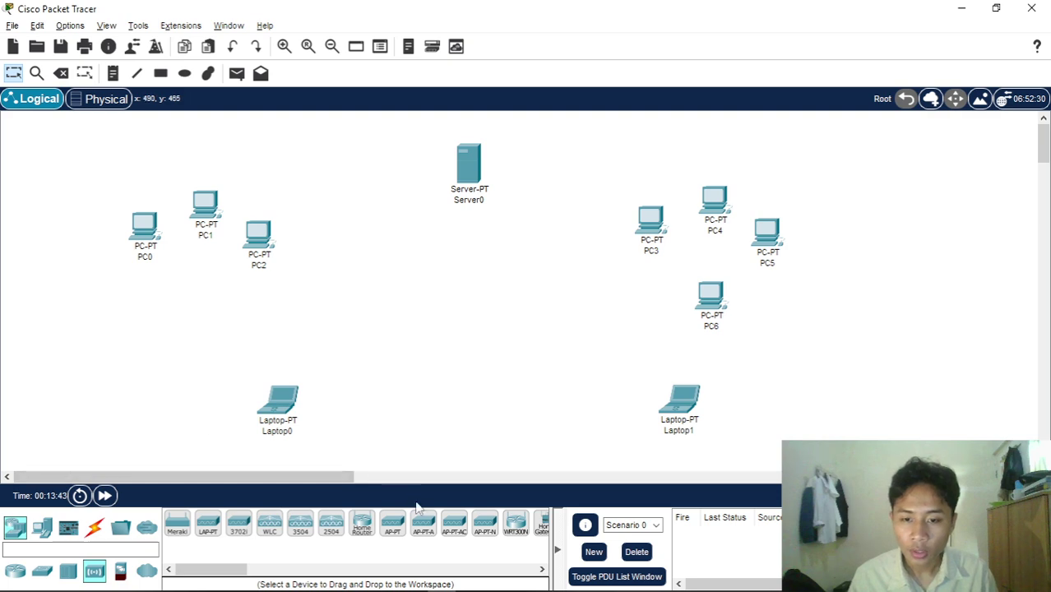
{"action": "left_click_drag", "start_coordinate": [392, 533], "coordinate": [213, 359]}
{"action": "left_click_drag", "start_coordinate": [278, 403], "coordinate": [216, 423]}
{"action": "left_click_drag", "start_coordinate": [223, 376], "coordinate": [215, 361]}
{"action": "left_click_drag", "start_coordinate": [219, 420], "coordinate": [200, 407]}
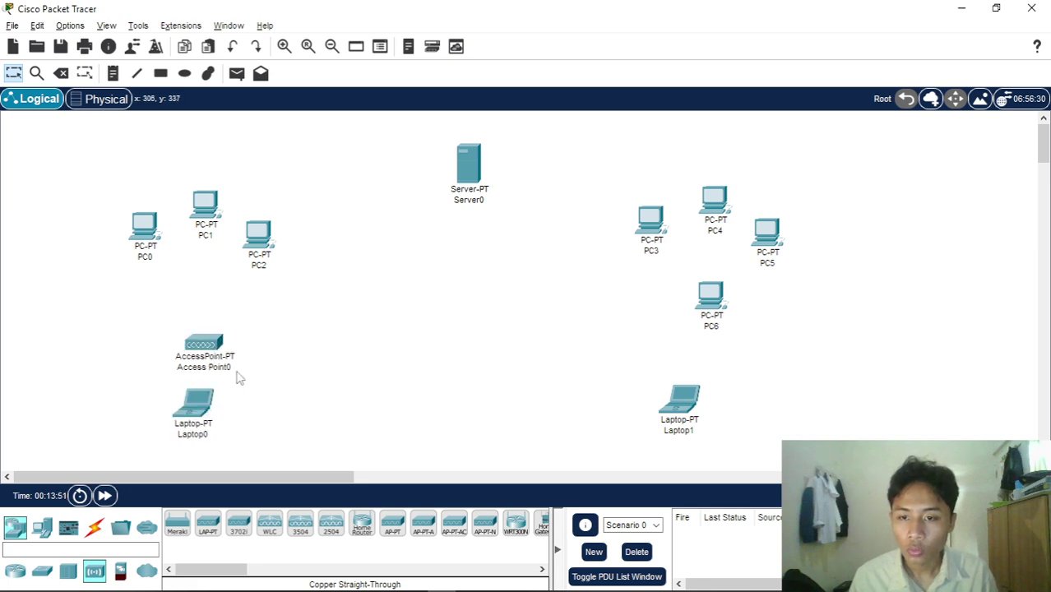
- Add an AP-PT access point between the office PCs and their laptop, and align the laptop under it
{"action": "left_click_drag", "start_coordinate": [401, 533], "coordinate": [708, 366]}
{"action": "mouse_move", "coordinate": [682, 411]}
{"action": "left_mouse_down"}
{"action": "mouse_move", "coordinate": [700, 415]}
{"action": "mouse_move", "coordinate": [692, 425]}
{"action": "left_mouse_up"}
{"action": "left_click_drag", "start_coordinate": [713, 371], "coordinate": [715, 368]}
{"action": "left_click_drag", "start_coordinate": [702, 421], "coordinate": [701, 413]}
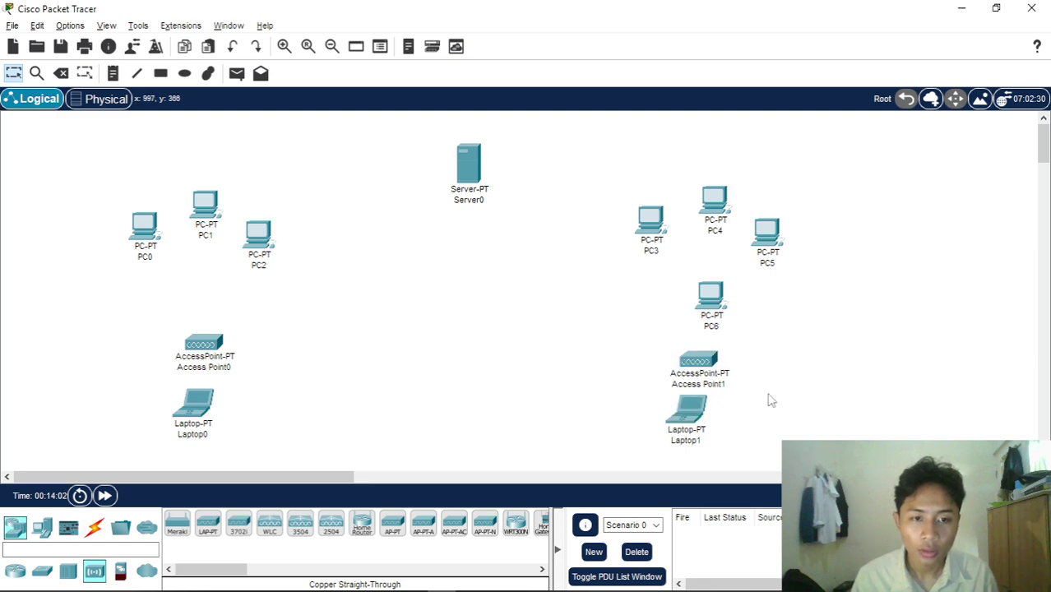
- Recheck the assignment requirements in Chrome, and in Packet Tracer place a Switch-PT between the marketing PCs and their access point
{"action": "left_click_drag", "start_coordinate": [707, 365], "coordinate": [710, 365]}
{"action": "left_click", "coordinate": [735, 390]}
{"action": "key", "text": "alt+Tab"}
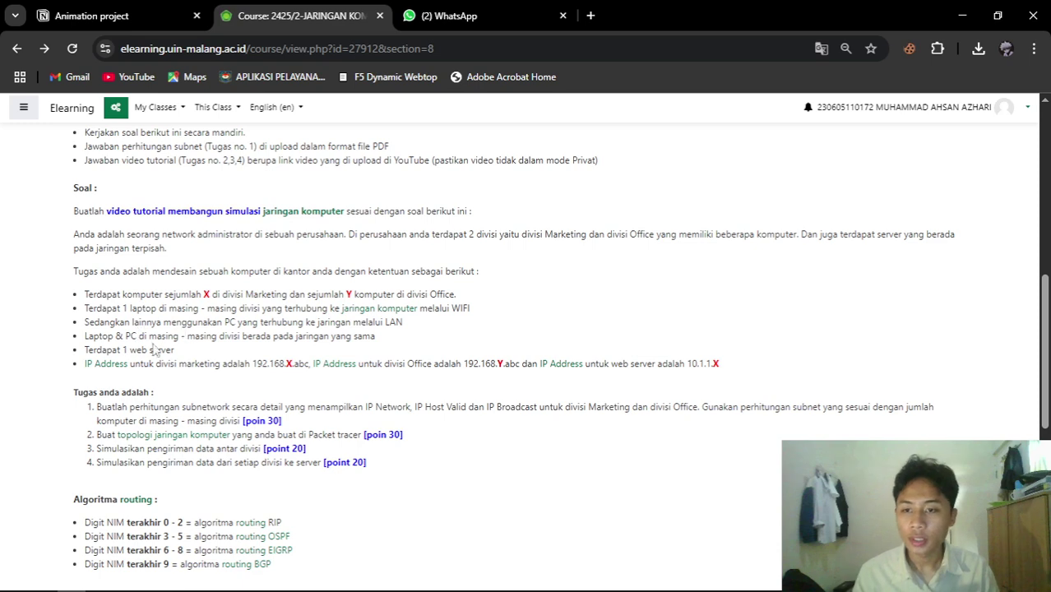
{"action": "key", "text": "alt+Tab"}
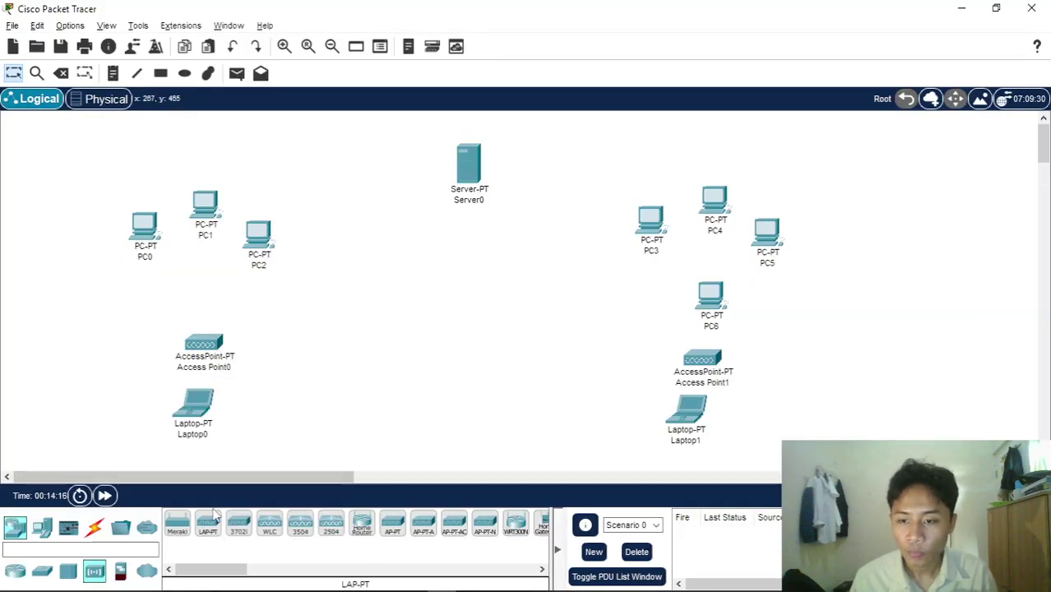
{"action": "left_click", "coordinate": [43, 573]}
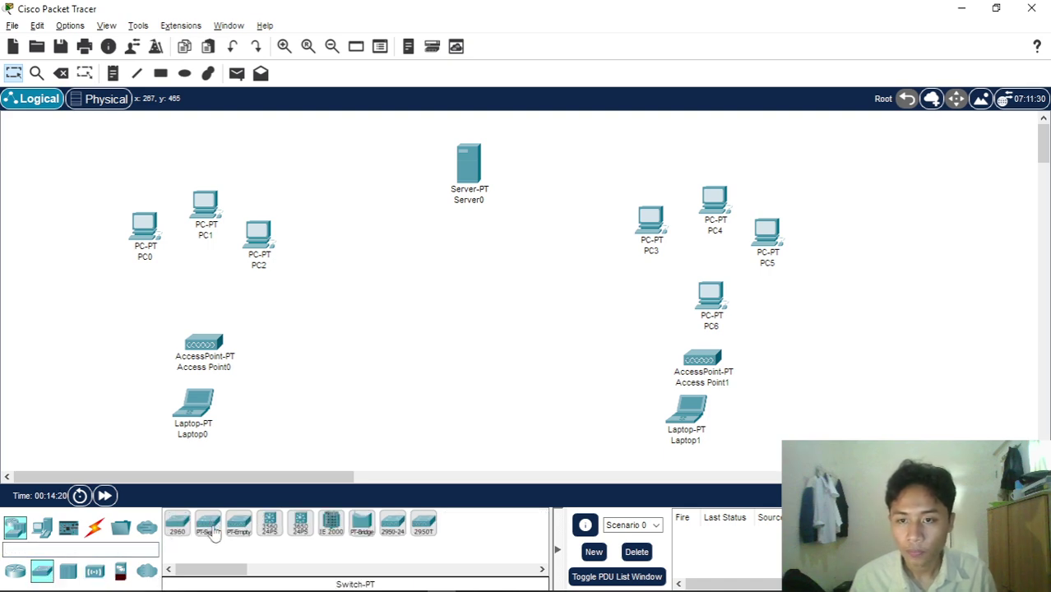
{"action": "left_click_drag", "start_coordinate": [211, 533], "coordinate": [198, 304]}
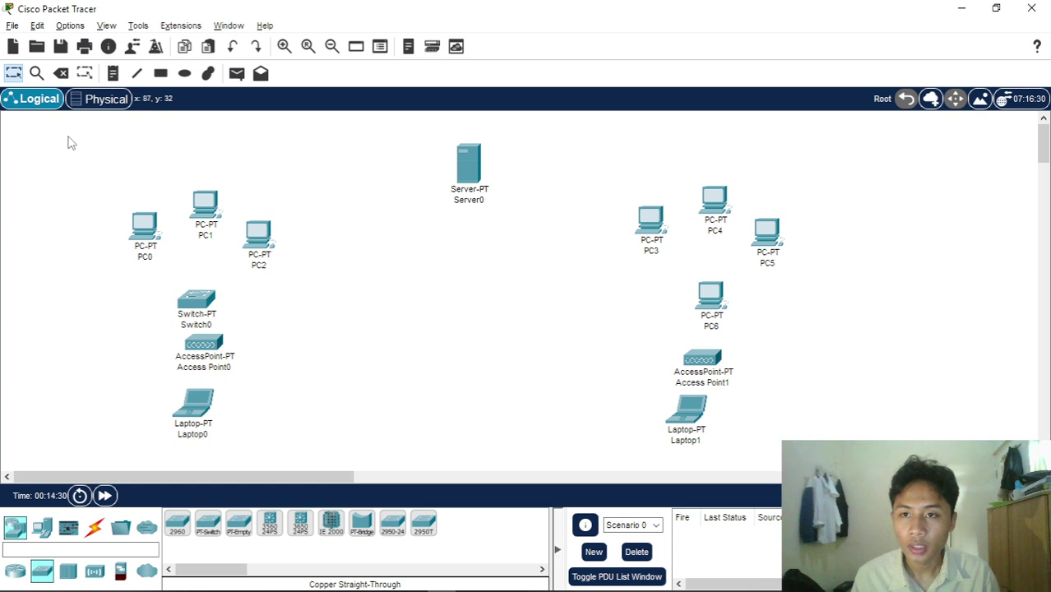
{"action": "left_click_drag", "start_coordinate": [69, 137], "coordinate": [319, 466]}
{"action": "left_click_drag", "start_coordinate": [603, 174], "coordinate": [818, 447]}
{"action": "left_click", "coordinate": [847, 404]}
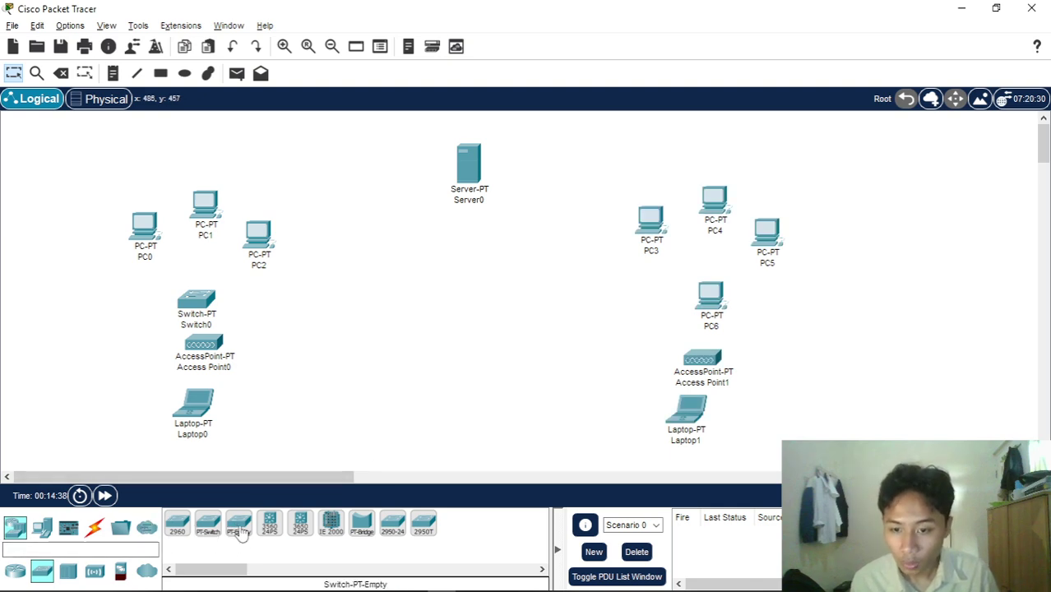
- Add a Switch-PT beside the office PCs, power it off and replace one of its fiber modules with a PT-SWITCH-NM-1CE
{"action": "left_click", "coordinate": [208, 524]}
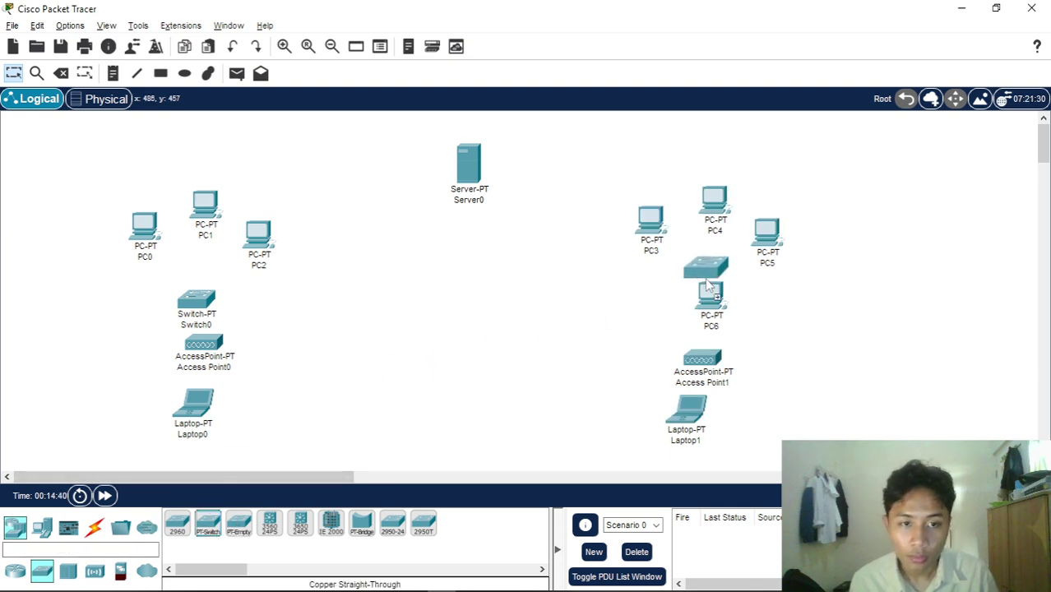
{"action": "left_click", "coordinate": [629, 320]}
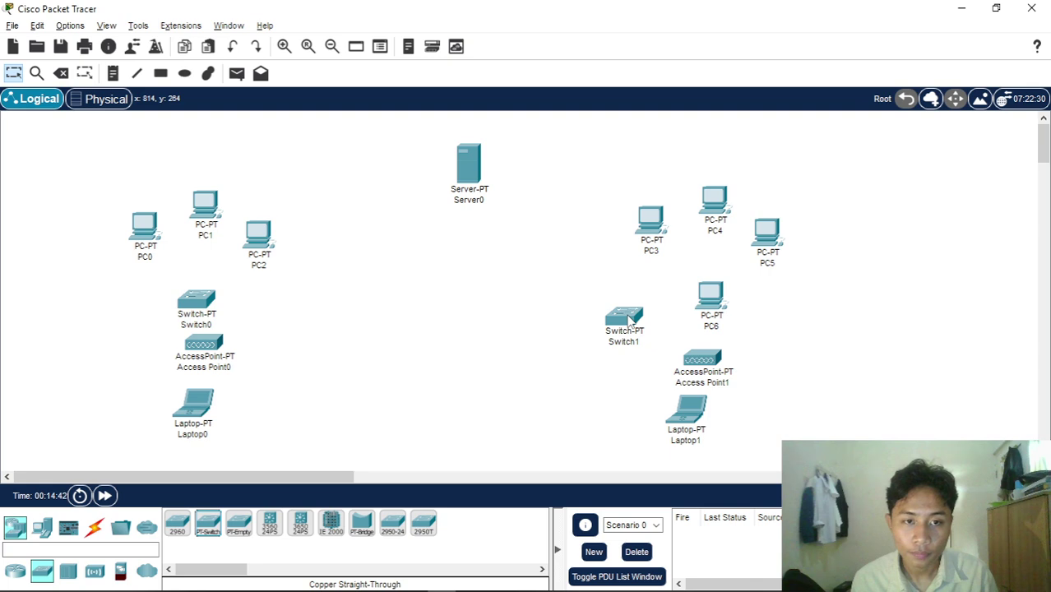
{"action": "left_click", "coordinate": [625, 319]}
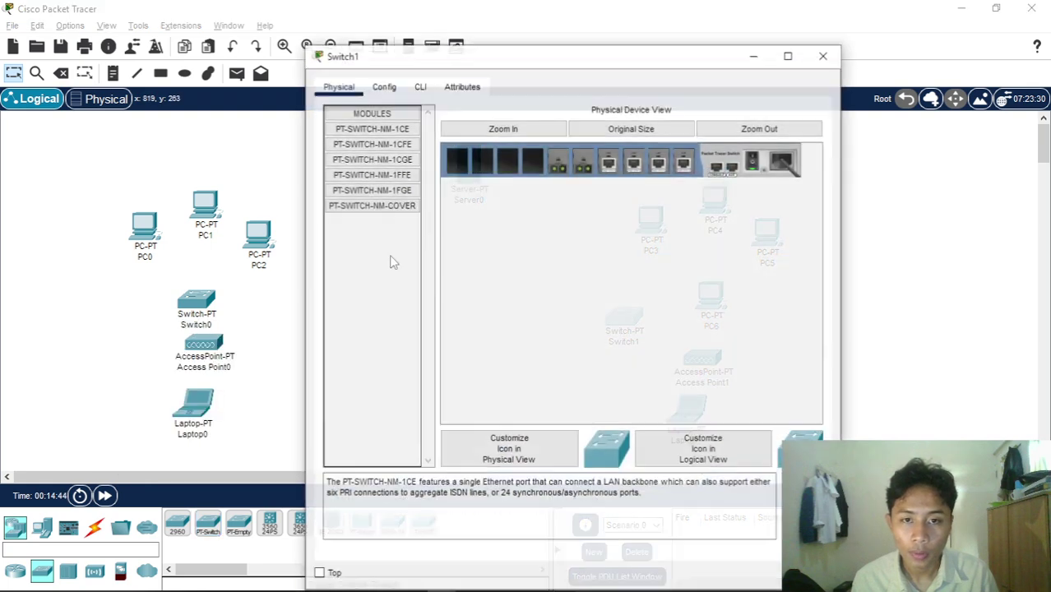
{"action": "left_click_drag", "start_coordinate": [582, 167], "coordinate": [372, 230]}
{"action": "left_click", "coordinate": [631, 247]}
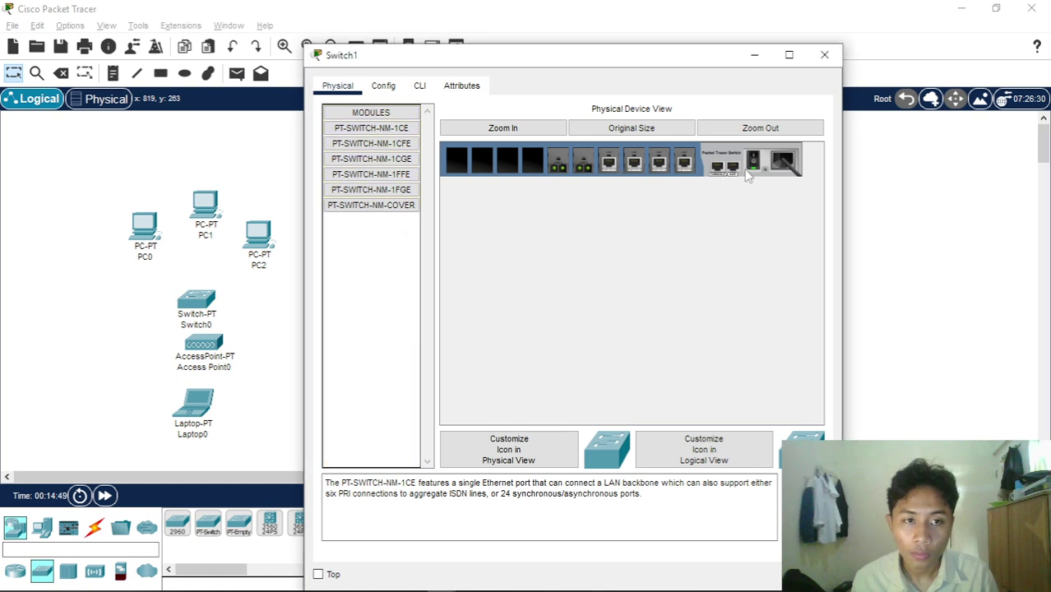
{"action": "left_click_drag", "start_coordinate": [581, 169], "coordinate": [370, 237]}
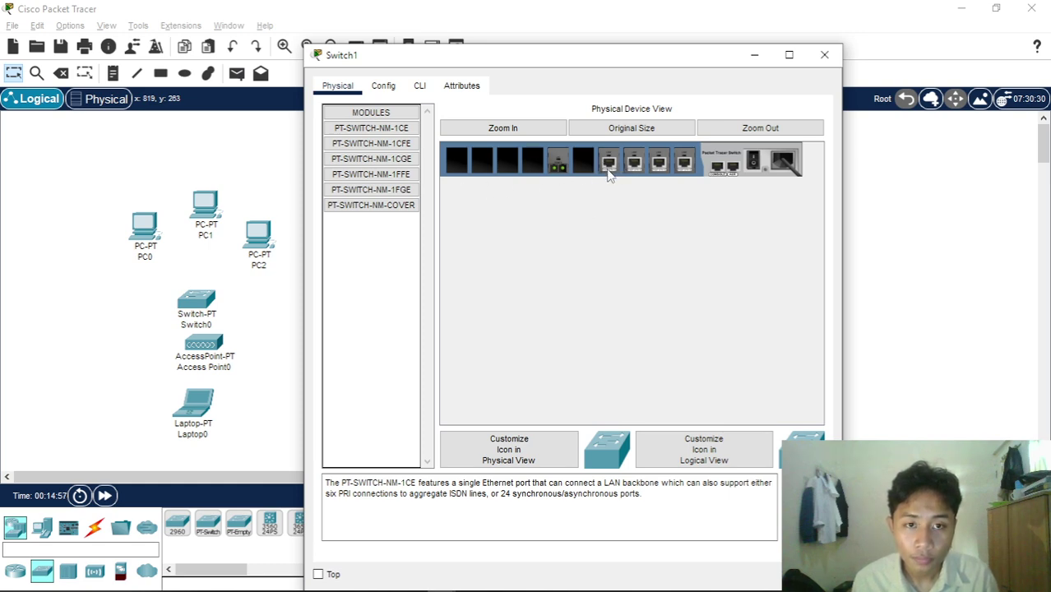
{"action": "left_click", "coordinate": [371, 143]}
{"action": "left_click", "coordinate": [371, 128]}
{"action": "left_click_drag", "start_coordinate": [378, 129], "coordinate": [580, 162]}
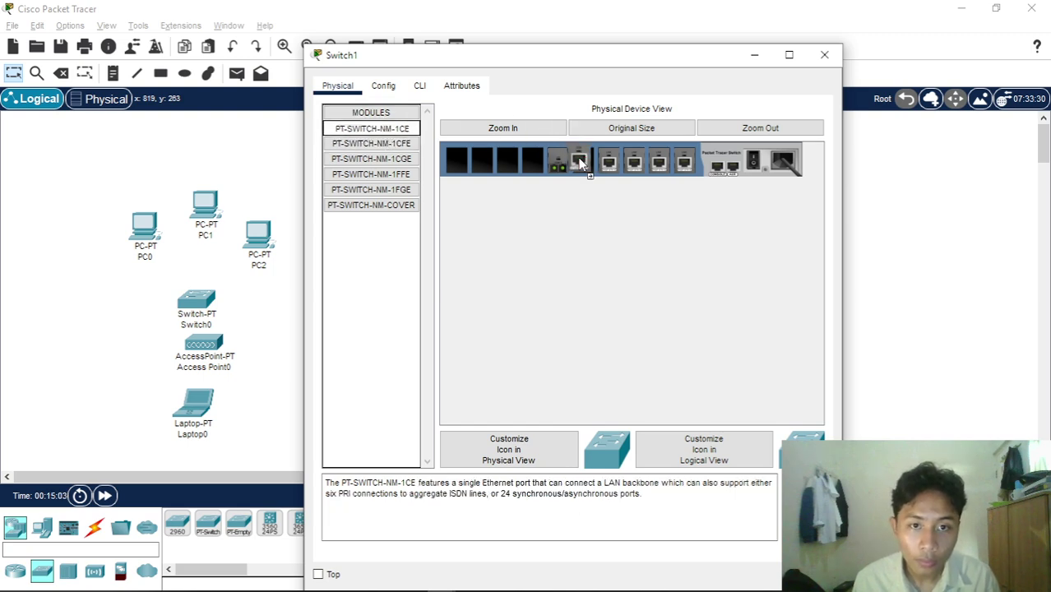
{"action": "left_click", "coordinate": [824, 55]}
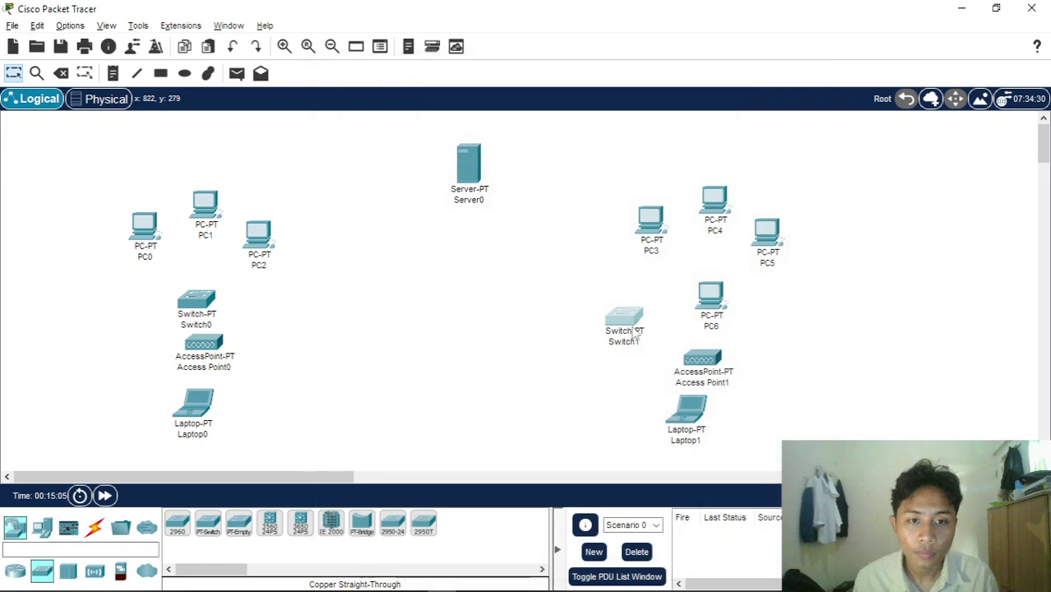
- Move the office switch in among the office PCs and spread PC3, PC4, PC5 and PC6 out around it
{"action": "mouse_move", "coordinate": [665, 271]}
{"action": "left_mouse_down"}
{"action": "mouse_move", "coordinate": [667, 288]}
{"action": "mouse_move", "coordinate": [646, 310]}
{"action": "mouse_move", "coordinate": [728, 259]}
{"action": "left_mouse_up"}
{"action": "left_click_drag", "start_coordinate": [728, 216], "coordinate": [731, 196]}
{"action": "left_click_drag", "start_coordinate": [775, 239], "coordinate": [804, 244]}
{"action": "left_click_drag", "start_coordinate": [651, 223], "coordinate": [639, 213]}
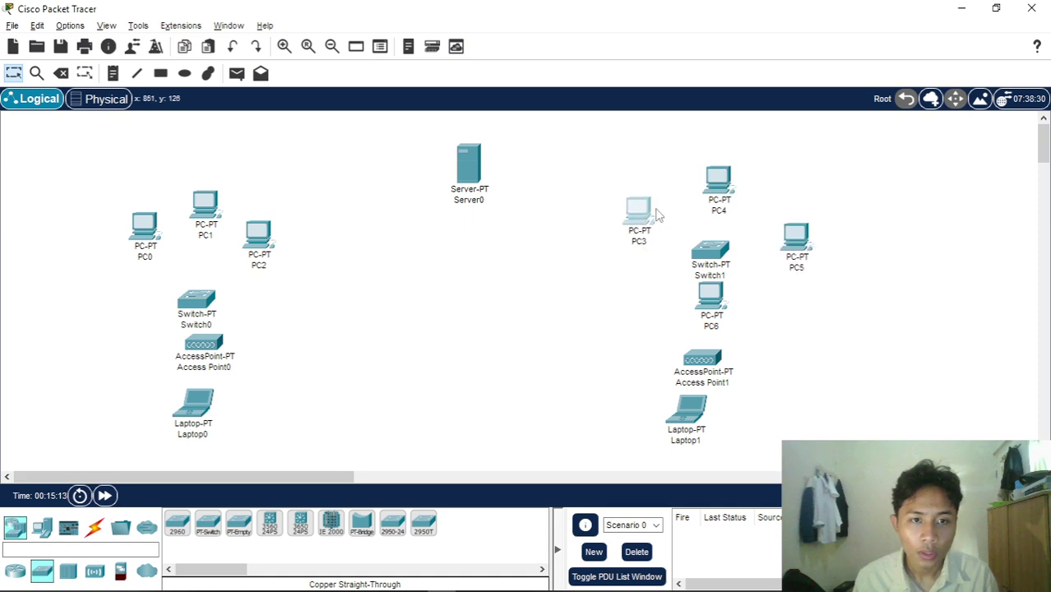
{"action": "left_click_drag", "start_coordinate": [719, 181], "coordinate": [721, 169]}
{"action": "left_click_drag", "start_coordinate": [711, 304], "coordinate": [751, 283]}
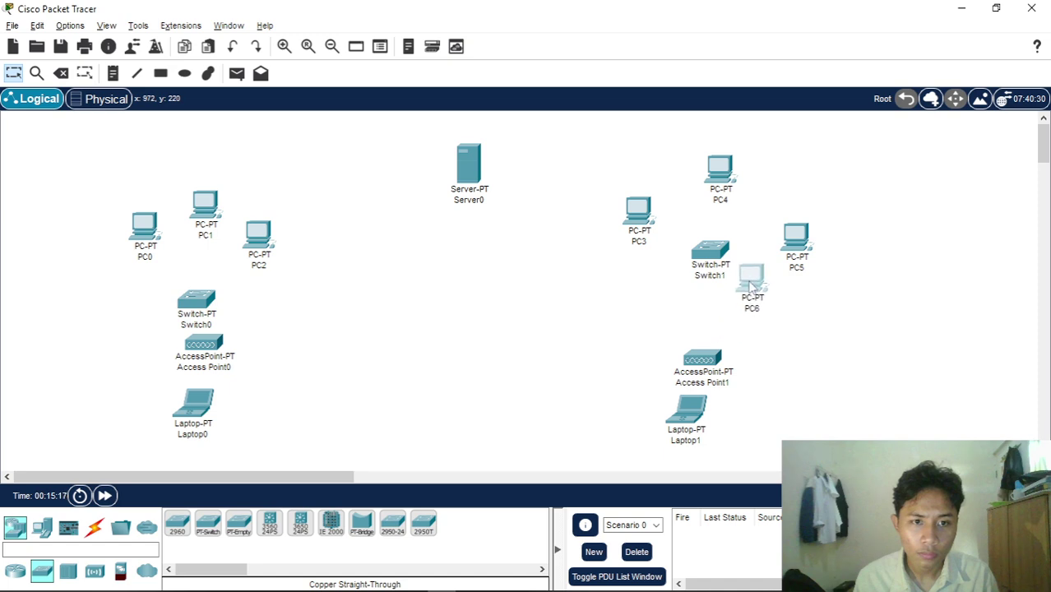
- Arrange the office PCs in an arc with PC6 between PC4 and PC5, and line up the switch, access point and laptop beneath PC4
{"action": "left_click_drag", "start_coordinate": [711, 251], "coordinate": [796, 200]}
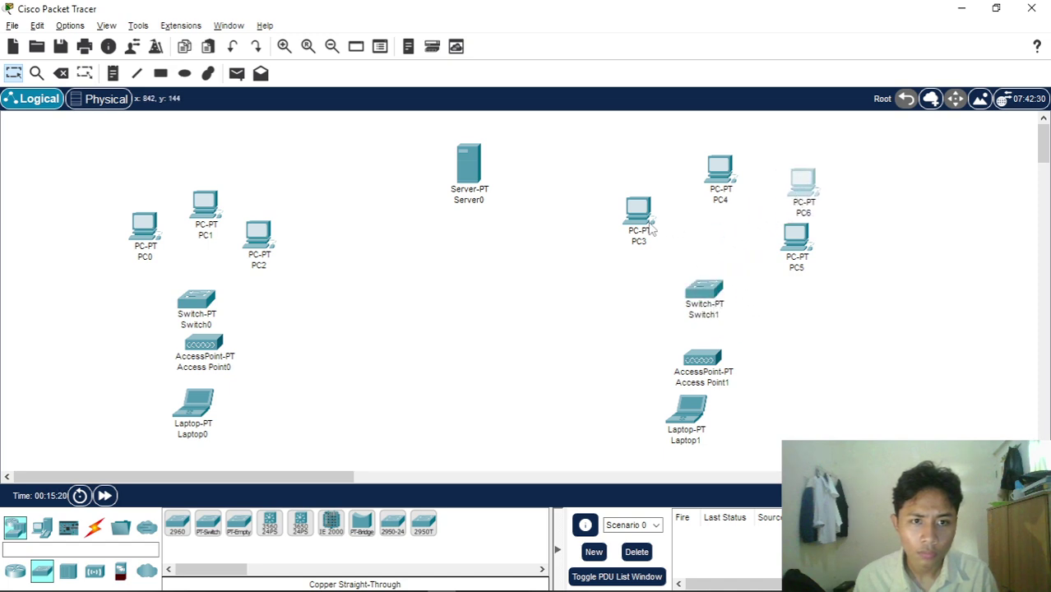
{"action": "left_click_drag", "start_coordinate": [652, 232], "coordinate": [663, 223]}
{"action": "left_click_drag", "start_coordinate": [785, 195], "coordinate": [773, 192]}
{"action": "left_click_drag", "start_coordinate": [787, 228], "coordinate": [796, 231]}
{"action": "left_click", "coordinate": [697, 292]}
{"action": "left_click_drag", "start_coordinate": [697, 291], "coordinate": [711, 265]}
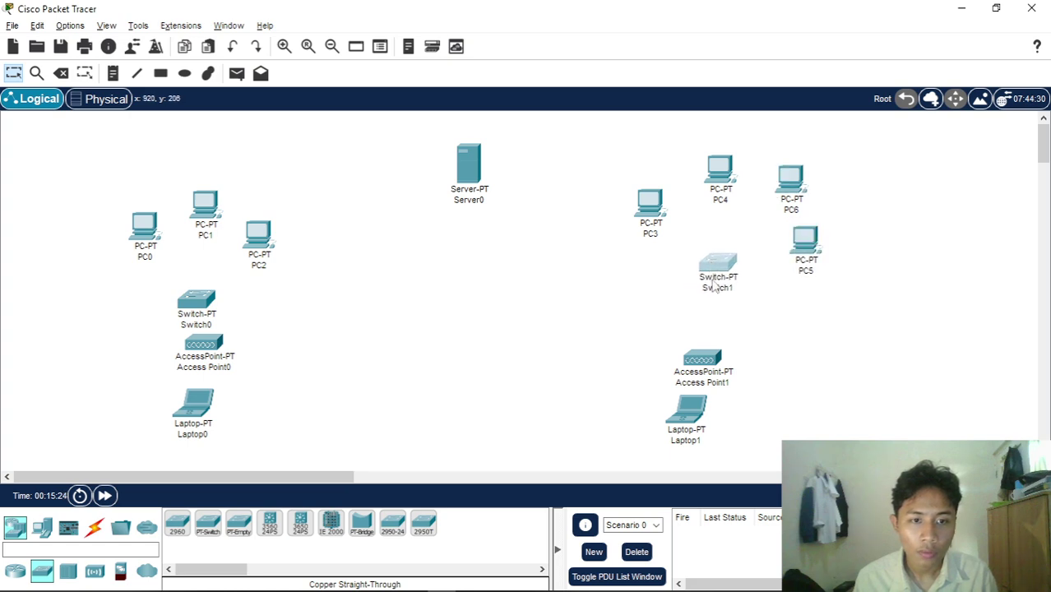
{"action": "left_click_drag", "start_coordinate": [700, 372], "coordinate": [712, 359]}
{"action": "left_click_drag", "start_coordinate": [689, 409], "coordinate": [714, 413]}
{"action": "left_click", "coordinate": [469, 395]}
- Spread PC0, PC1 and PC2 apart and line up the marketing switch, access point and laptop in a column beneath them
{"action": "left_click_drag", "start_coordinate": [205, 311], "coordinate": [203, 303]}
{"action": "left_click_drag", "start_coordinate": [151, 236], "coordinate": [133, 224]}
{"action": "left_click_drag", "start_coordinate": [208, 216], "coordinate": [185, 195]}
{"action": "left_click_drag", "start_coordinate": [130, 219], "coordinate": [110, 228]}
{"action": "left_click_drag", "start_coordinate": [254, 242], "coordinate": [244, 239]}
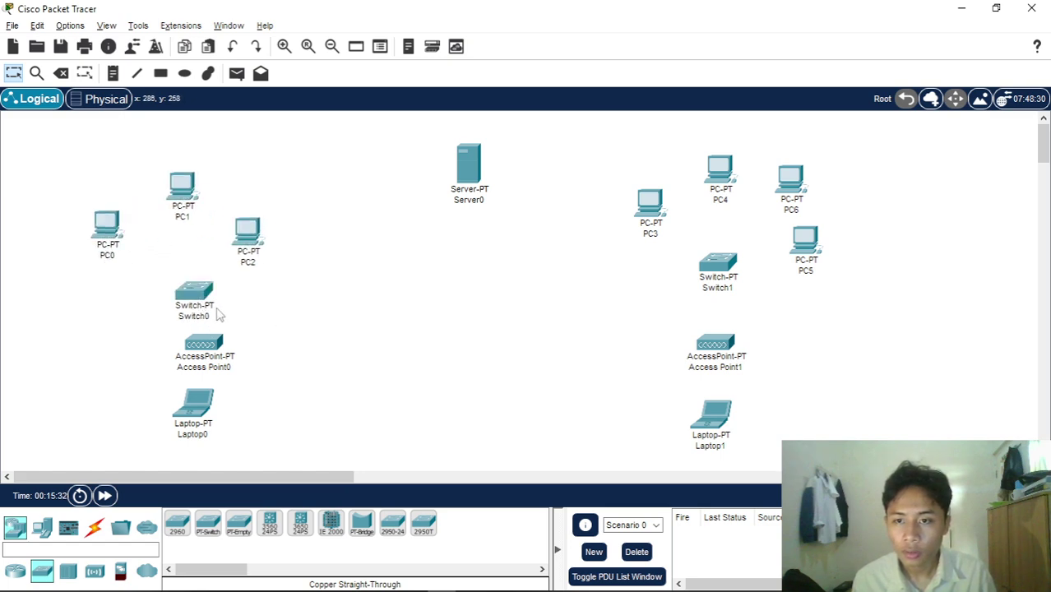
{"action": "left_click_drag", "start_coordinate": [202, 305], "coordinate": [180, 298]}
{"action": "left_click_drag", "start_coordinate": [200, 351], "coordinate": [159, 356]}
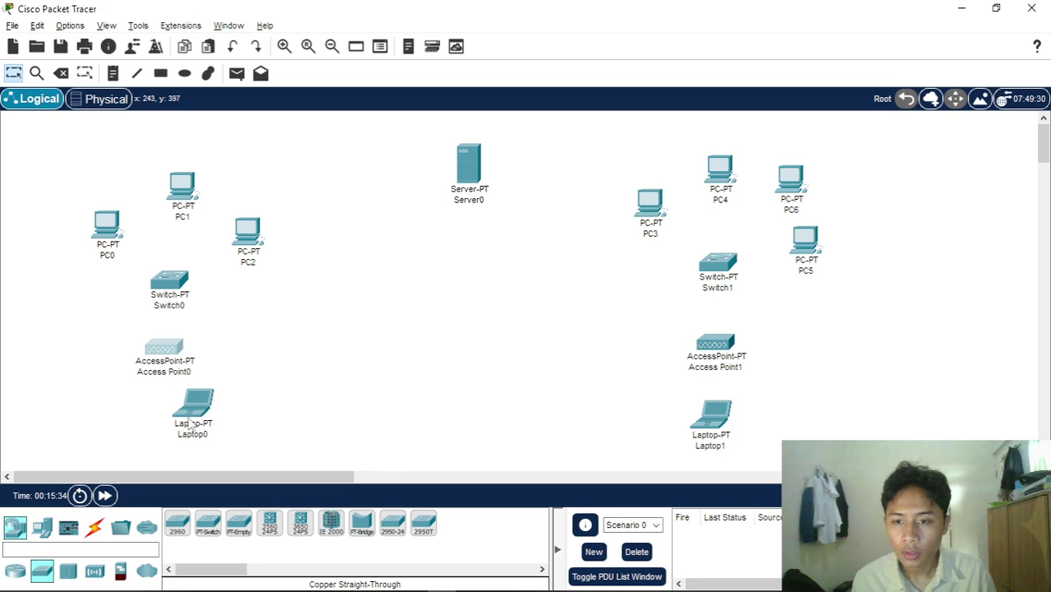
{"action": "left_click_drag", "start_coordinate": [190, 421], "coordinate": [154, 429]}
{"action": "left_click", "coordinate": [355, 384]}
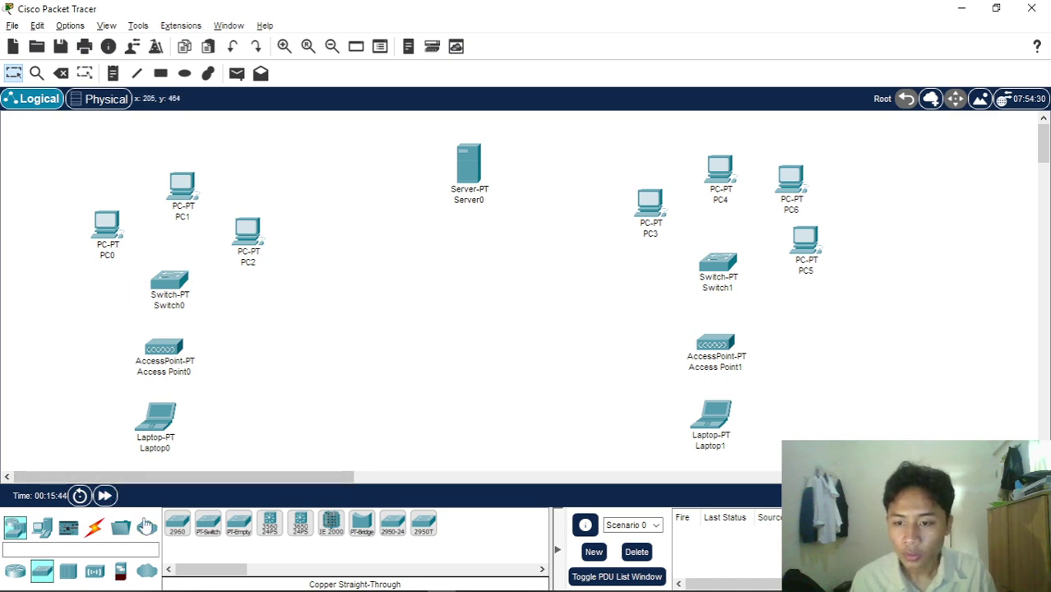
{"action": "left_click", "coordinate": [94, 527]}
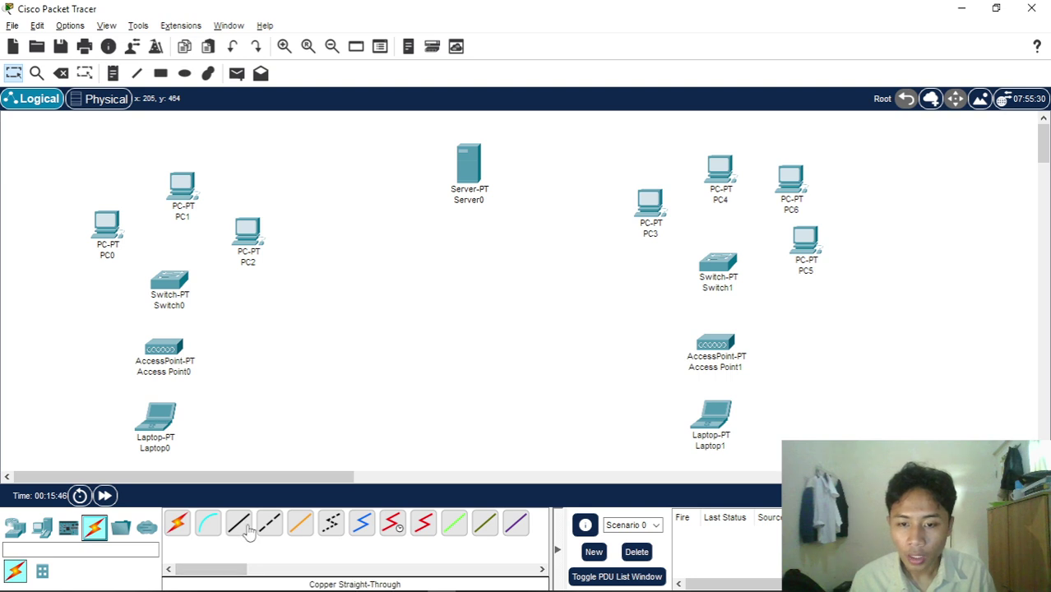
{"action": "left_click", "coordinate": [248, 528]}
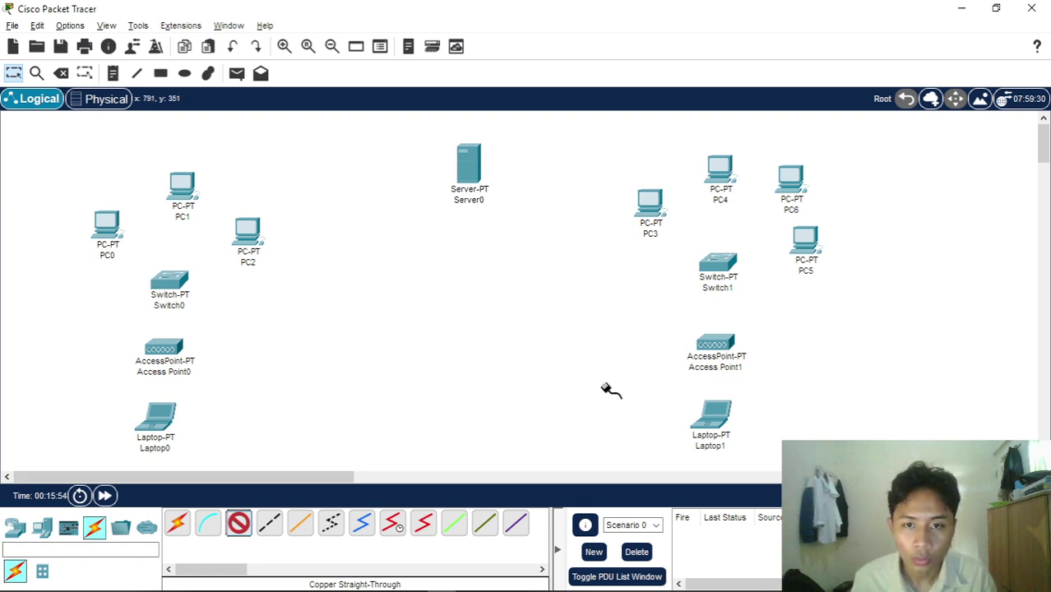
{"action": "left_click", "coordinate": [265, 528]}
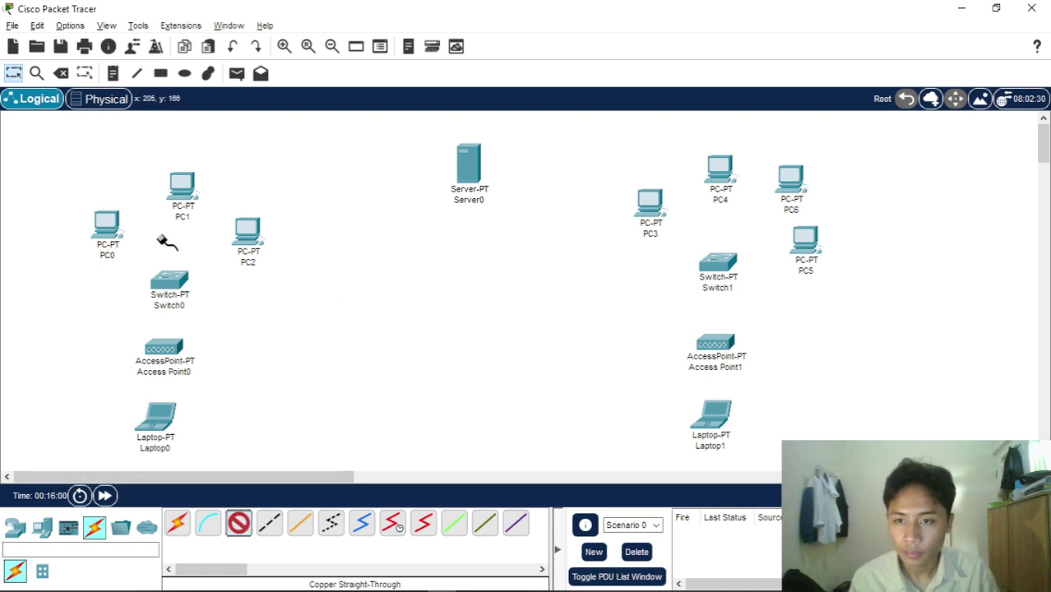
{"action": "left_click", "coordinate": [105, 229]}
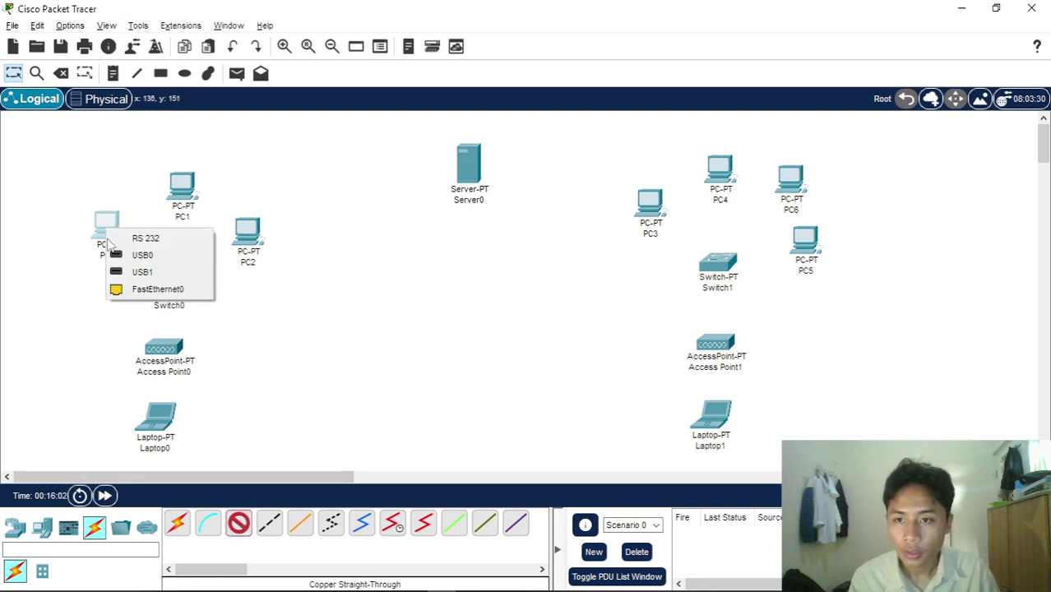
{"action": "left_click", "coordinate": [180, 288]}
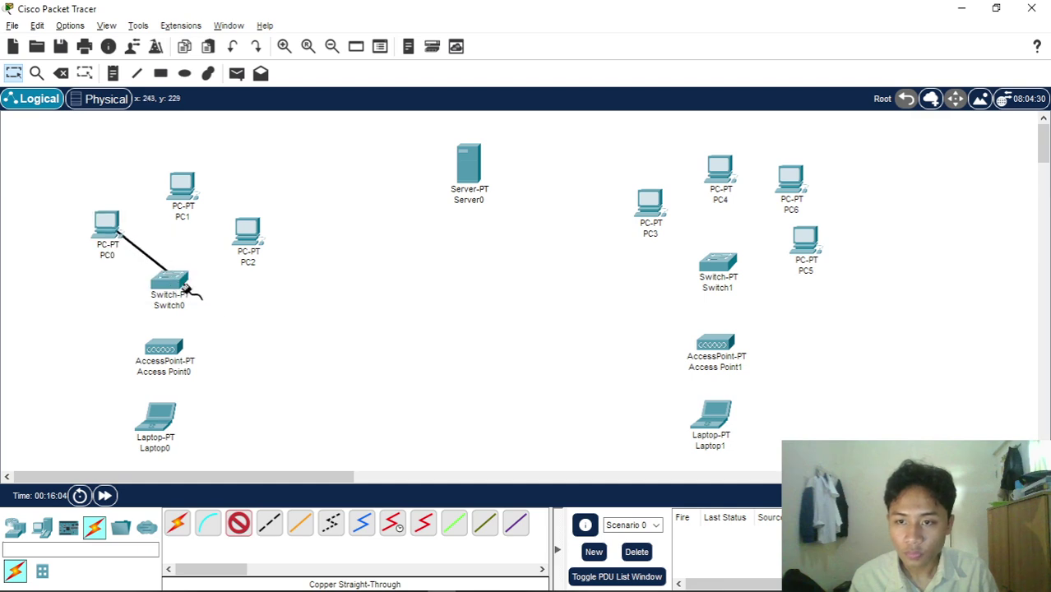
{"action": "left_click", "coordinate": [182, 287]}
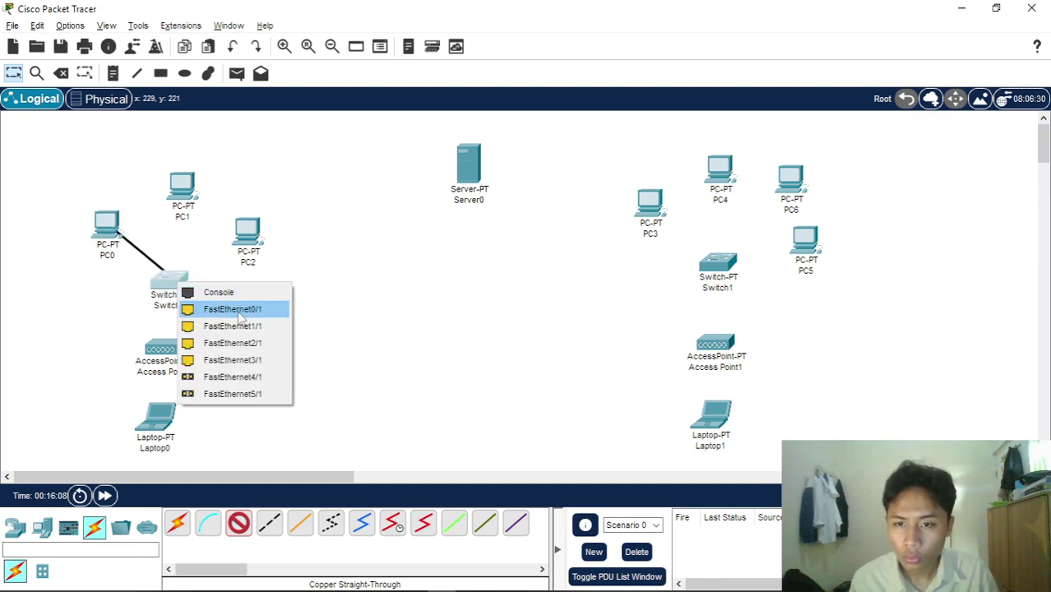
{"action": "left_click", "coordinate": [360, 302]}
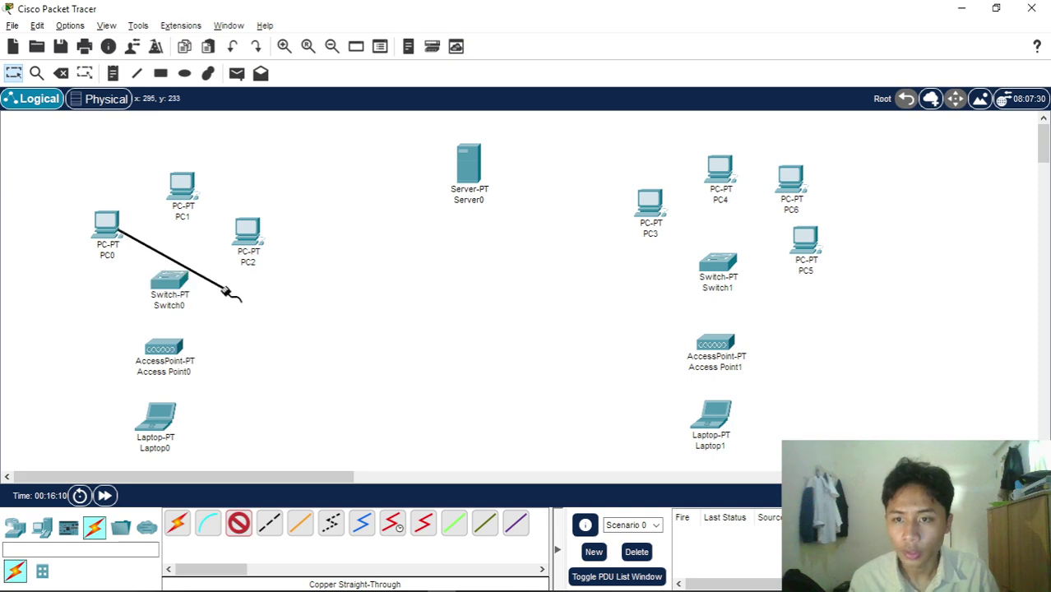
{"action": "left_click", "coordinate": [238, 523]}
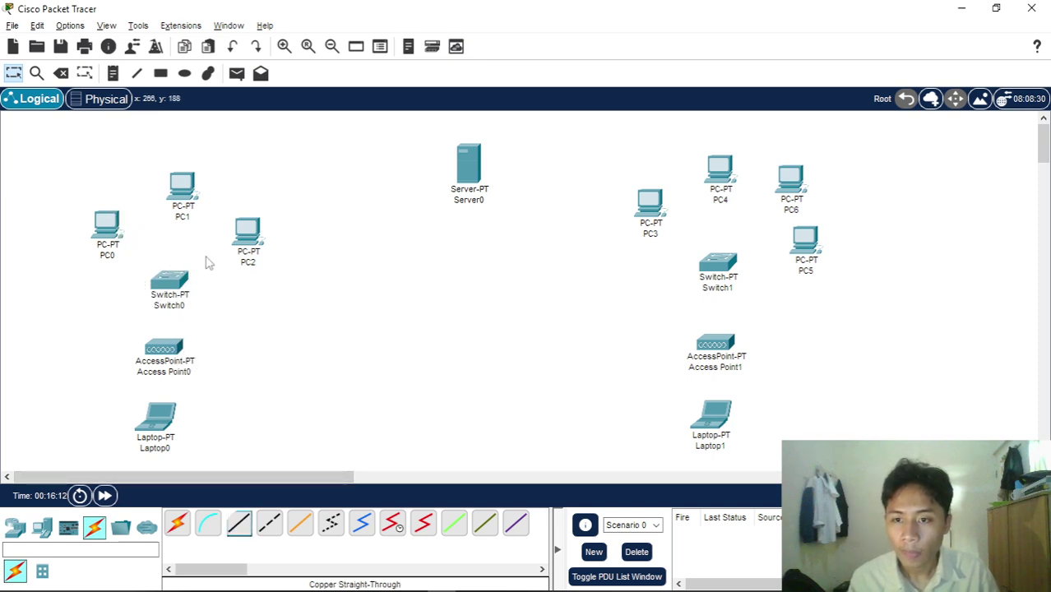
- Delete the marketing and office Switch-PT devices
{"action": "left_click", "coordinate": [61, 73]}
{"action": "left_click", "coordinate": [512, 323]}
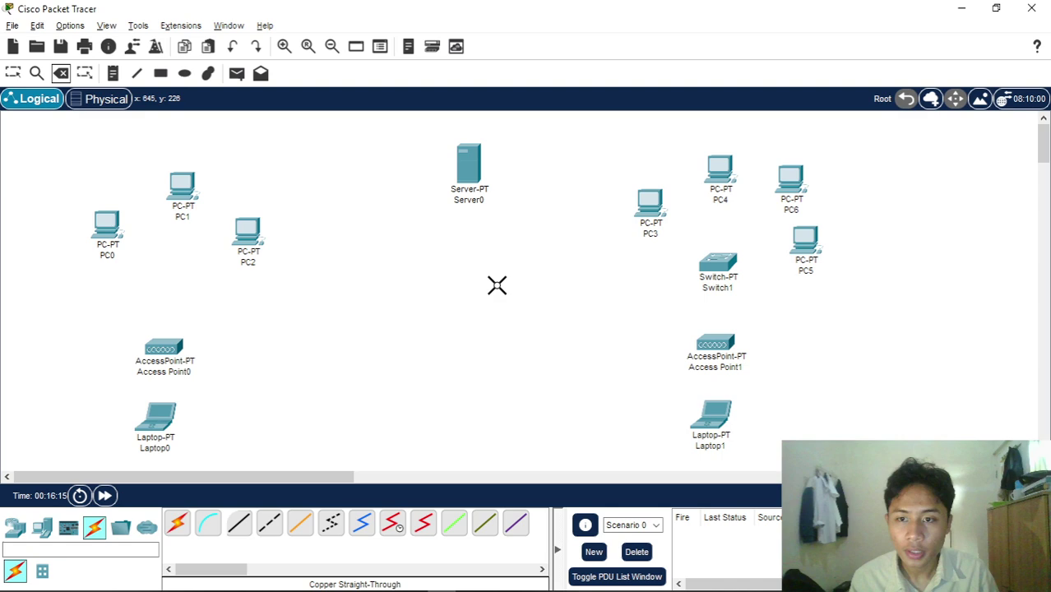
{"action": "left_click", "coordinate": [744, 268]}
{"action": "left_click", "coordinate": [536, 324]}
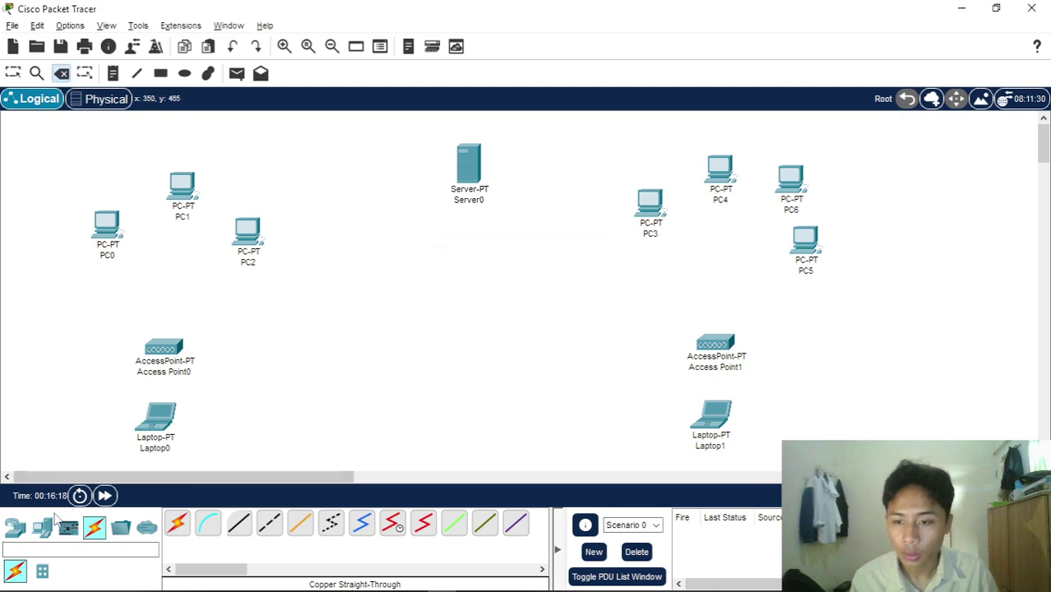
- Add a Switch-PT-Empty between the marketing PCs and their access point, and inspect its module slots
{"action": "left_click", "coordinate": [23, 535]}
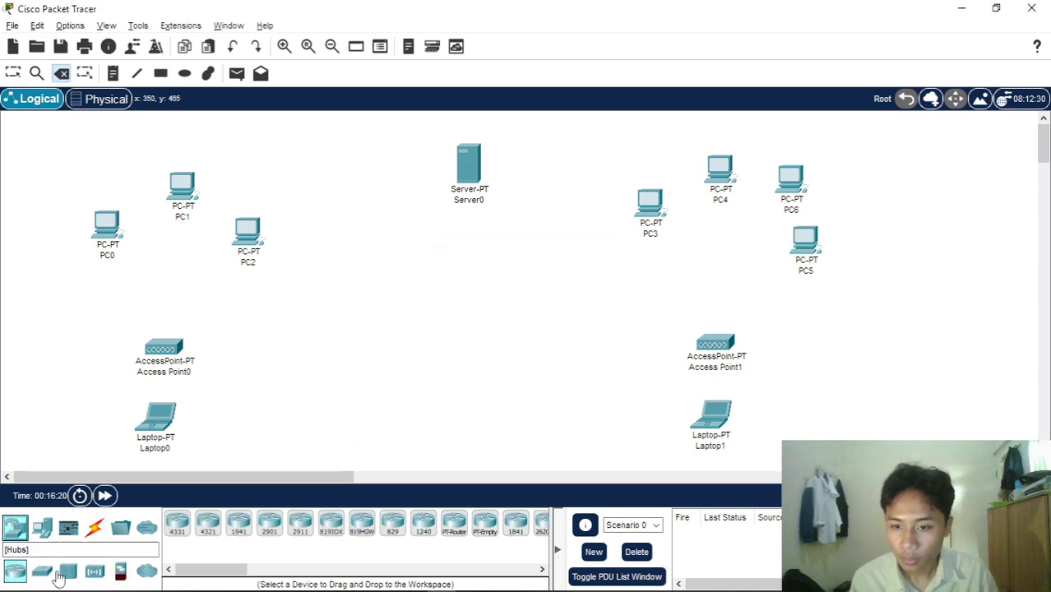
{"action": "left_click", "coordinate": [43, 572]}
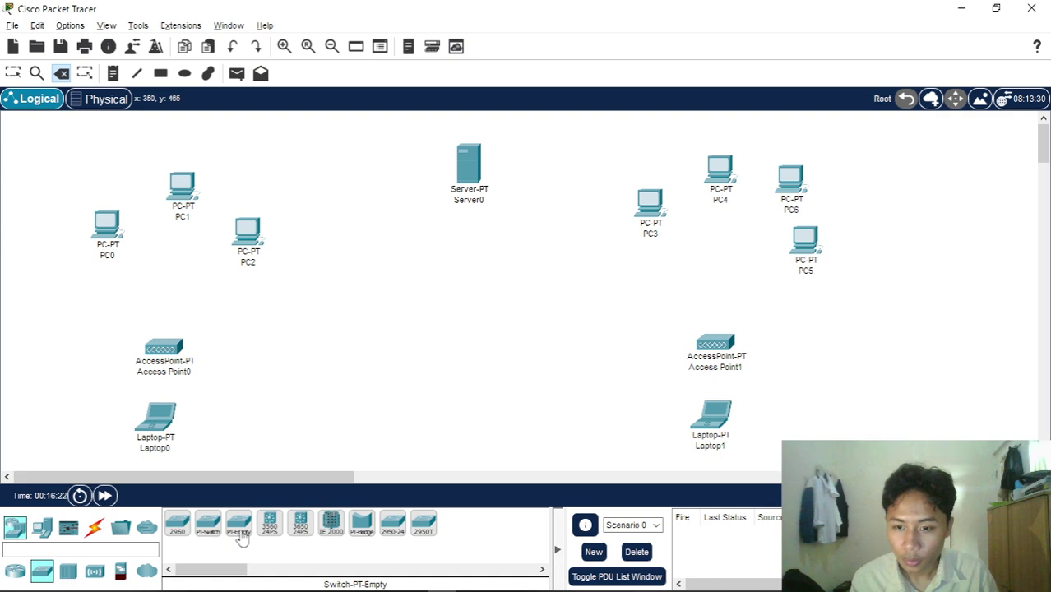
{"action": "left_click_drag", "start_coordinate": [239, 532], "coordinate": [167, 296]}
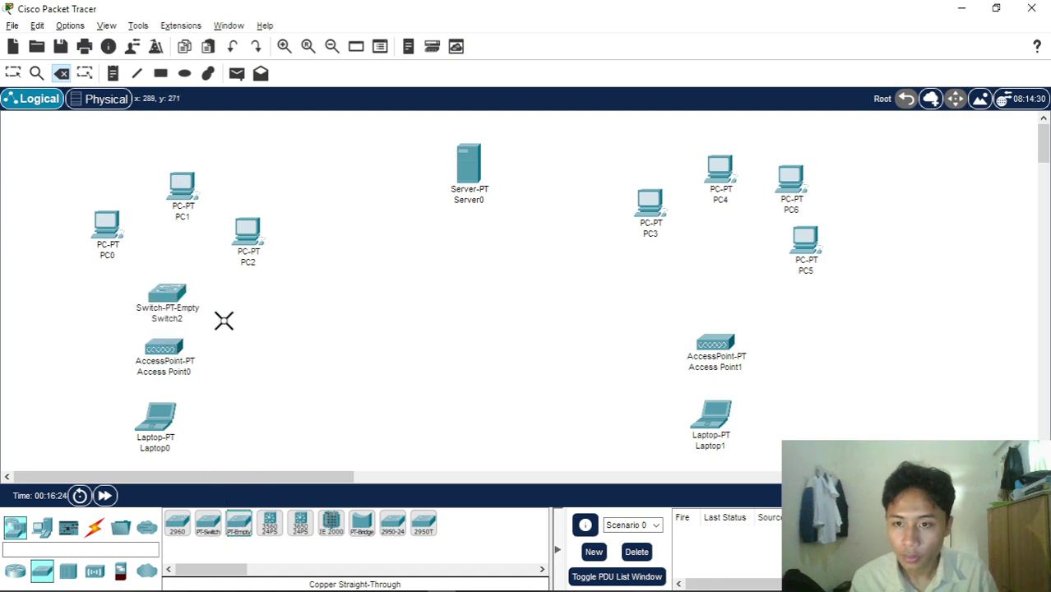
{"action": "left_click", "coordinate": [15, 74]}
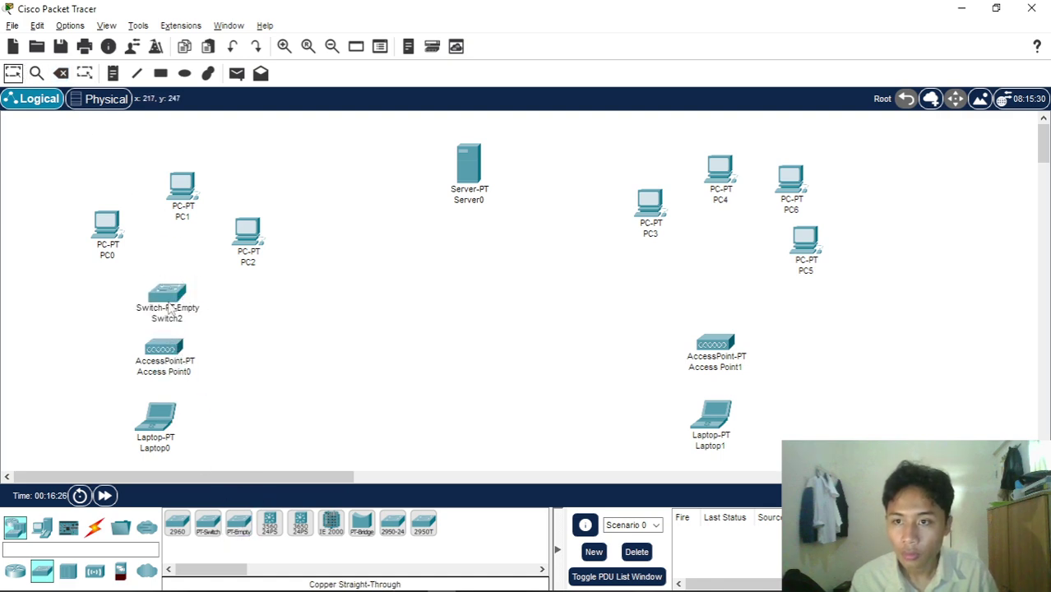
{"action": "left_click", "coordinate": [167, 296]}
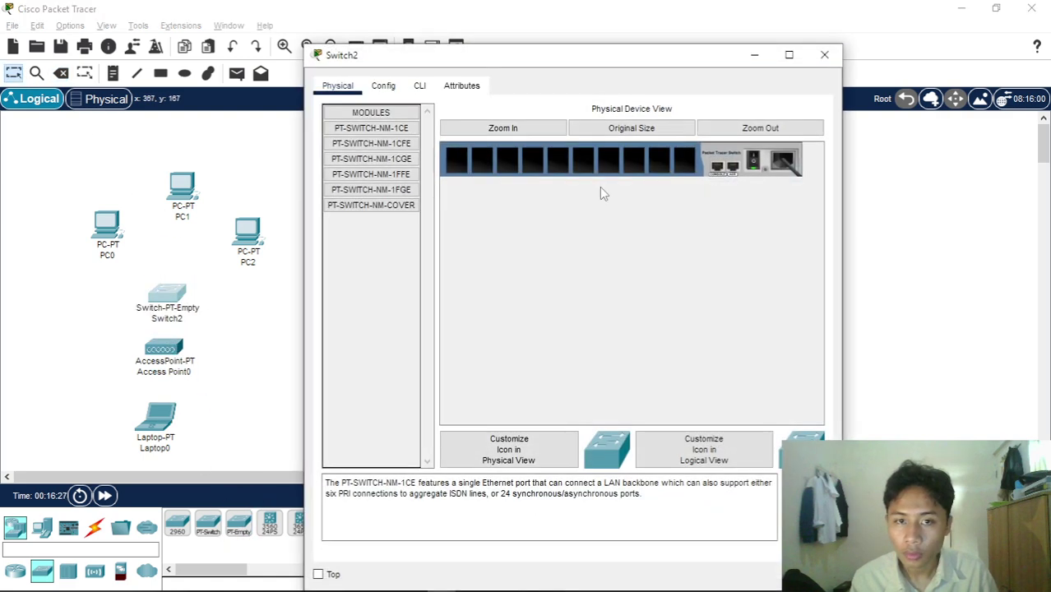
{"action": "left_click", "coordinate": [824, 55]}
{"action": "left_click_drag", "start_coordinate": [167, 301], "coordinate": [174, 270]}
- Replace the marketing Switch-PT-Empty with a 2960-24TT switch placed between the marketing PCs and Access Point0
{"action": "left_click", "coordinate": [61, 74]}
{"action": "left_click", "coordinate": [174, 265]}
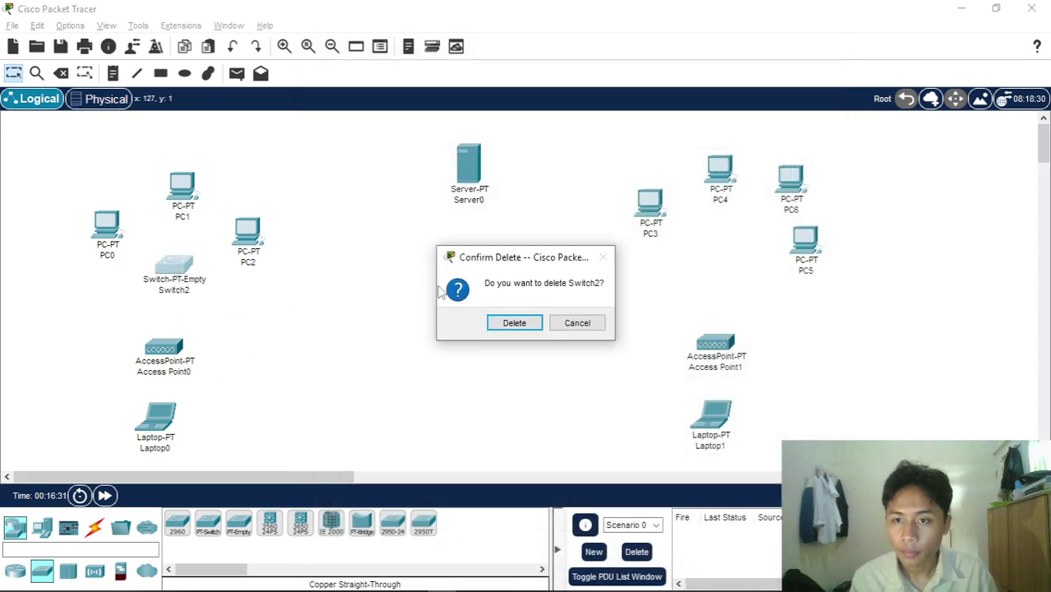
{"action": "left_click", "coordinate": [510, 322]}
{"action": "left_click_drag", "start_coordinate": [178, 524], "coordinate": [157, 302]}
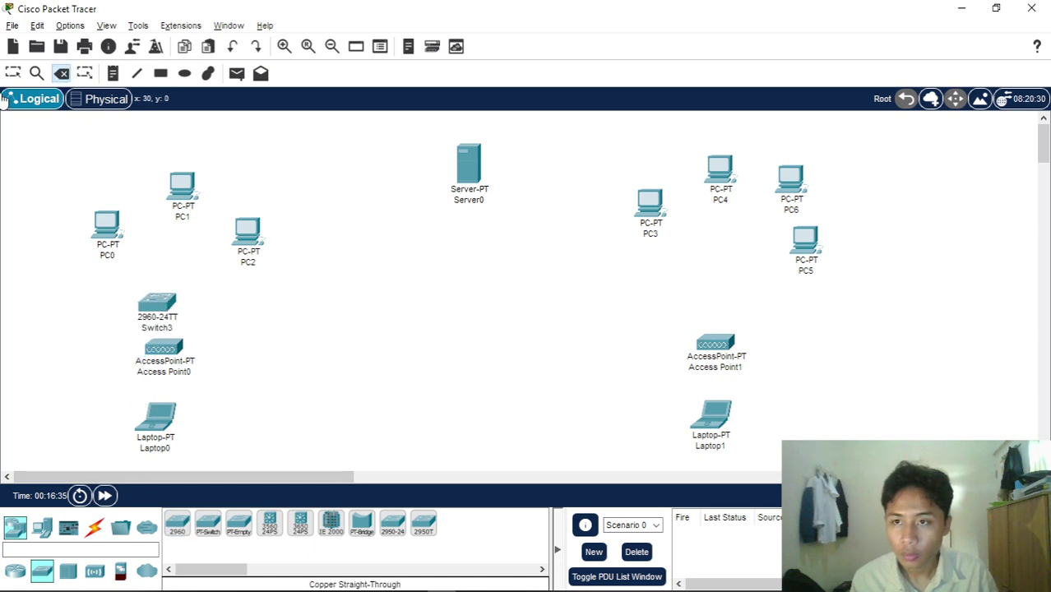
{"action": "key", "text": "Escape"}
{"action": "left_click", "coordinate": [164, 317]}
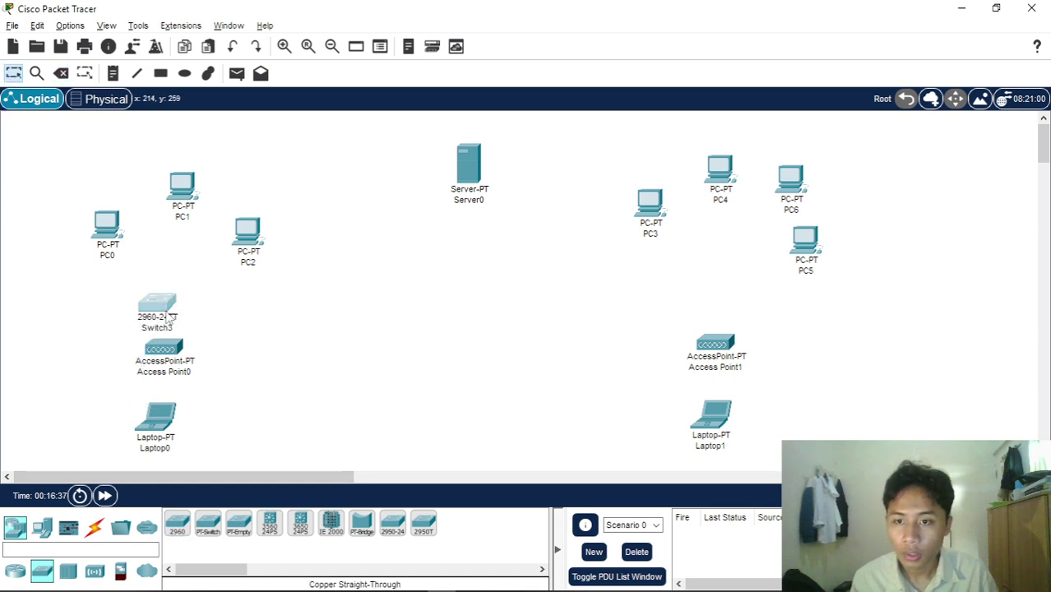
{"action": "left_click", "coordinate": [825, 55]}
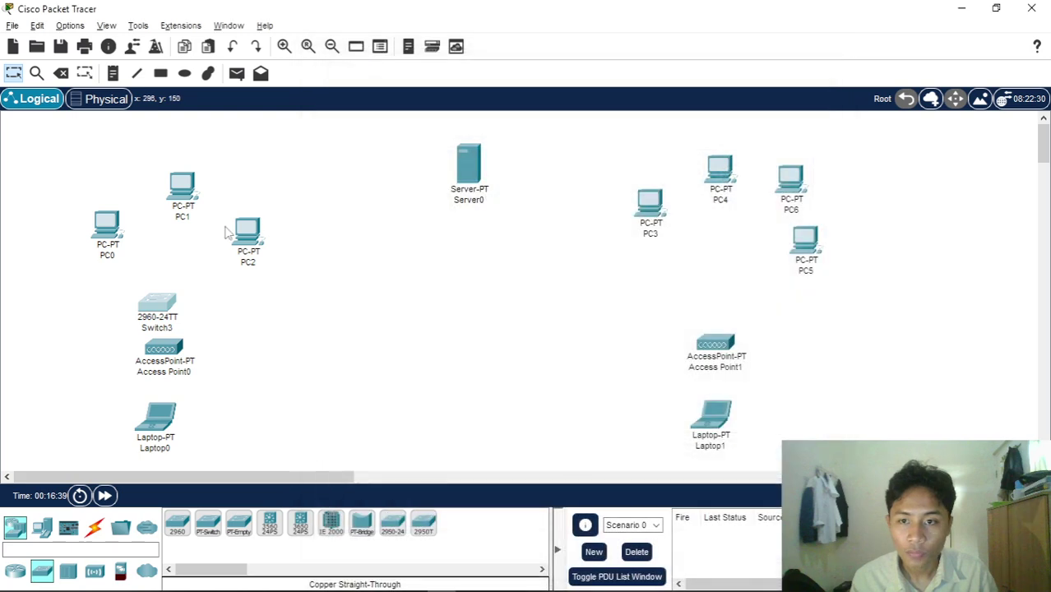
{"action": "left_click_drag", "start_coordinate": [170, 302], "coordinate": [183, 287]}
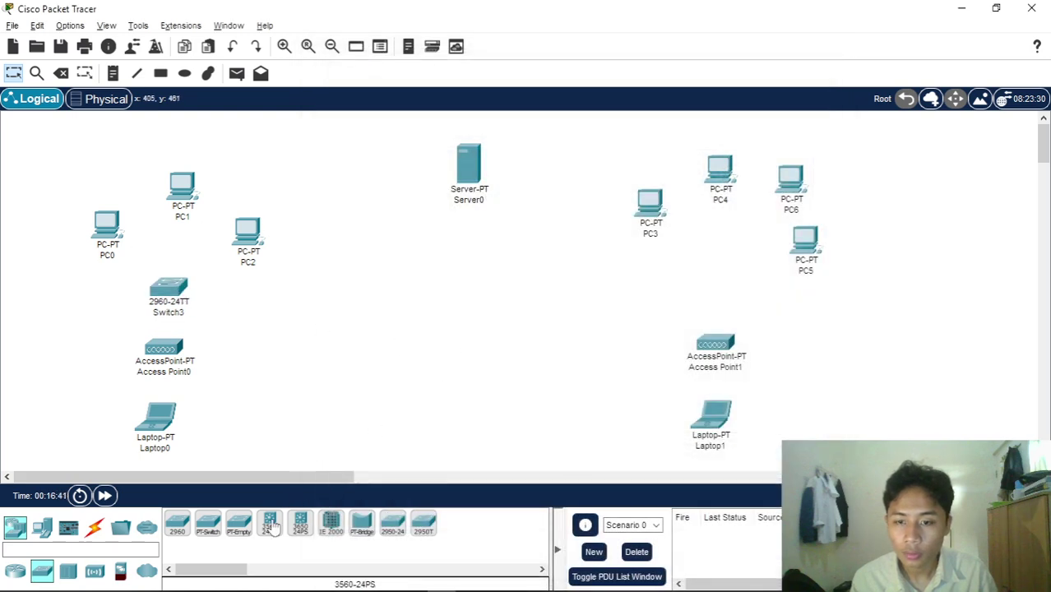
- Add a second 2960-24TT switch above Access Point1, then inspect Switch3's physical ports and shift Switch3 slightly upward
{"action": "left_click", "coordinate": [177, 526]}
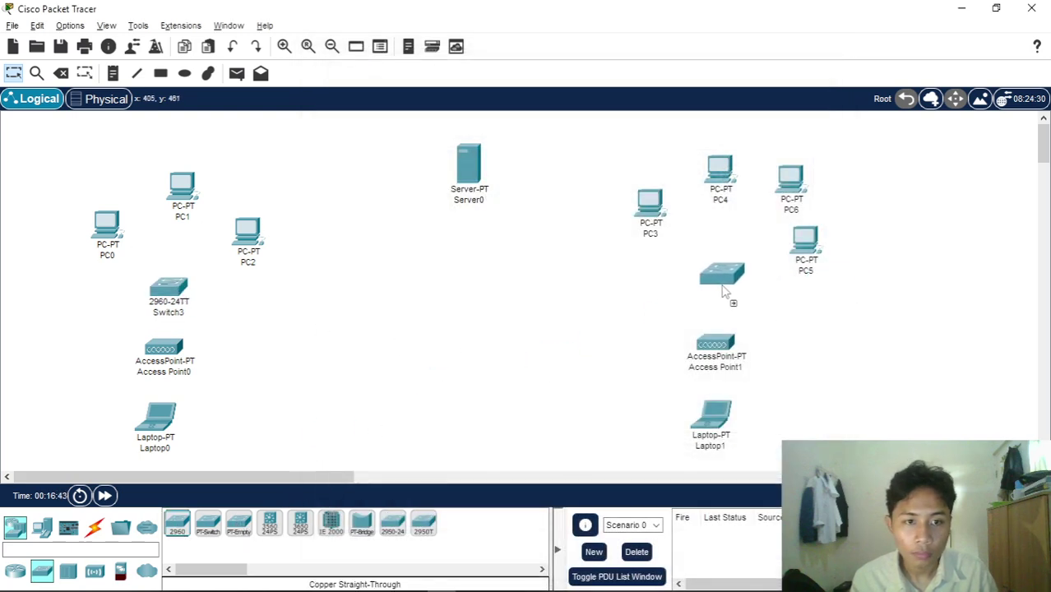
{"action": "left_click", "coordinate": [723, 304]}
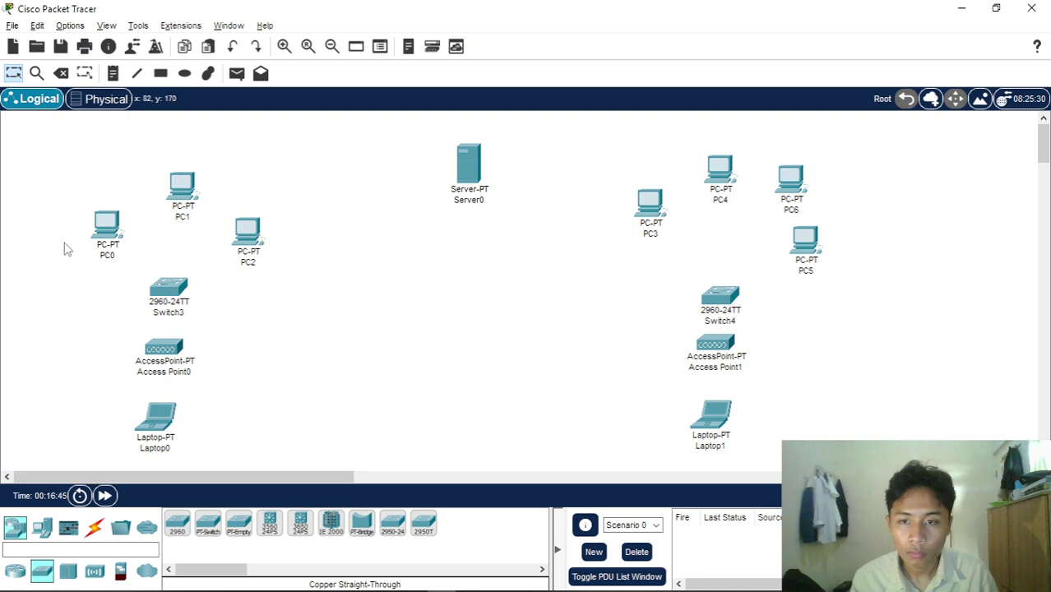
{"action": "left_click", "coordinate": [168, 285]}
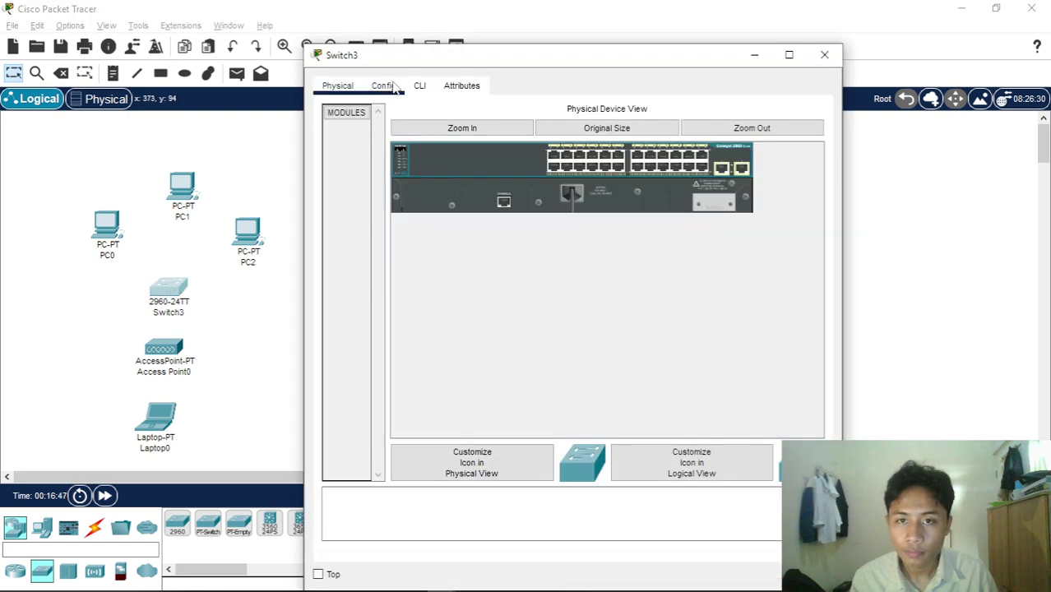
{"action": "left_click", "coordinate": [824, 54]}
{"action": "left_click_drag", "start_coordinate": [168, 290], "coordinate": [169, 284]}
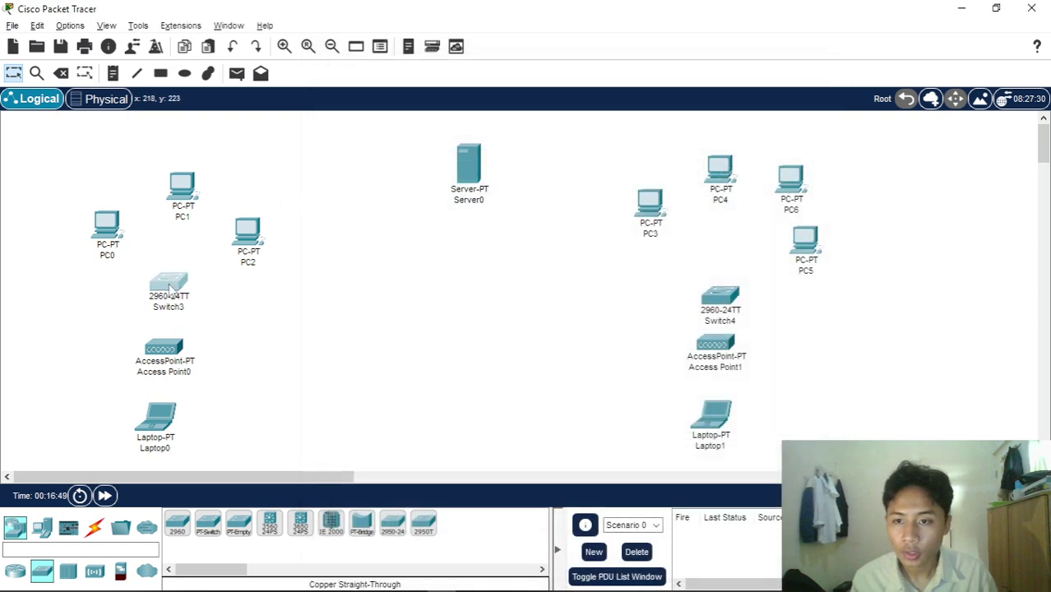
- Connect PC0's FastEthernet0 to Switch3's FastEthernet0/1 with a Copper Straight-Through cable
{"action": "left_click", "coordinate": [94, 527]}
{"action": "left_click", "coordinate": [239, 523]}
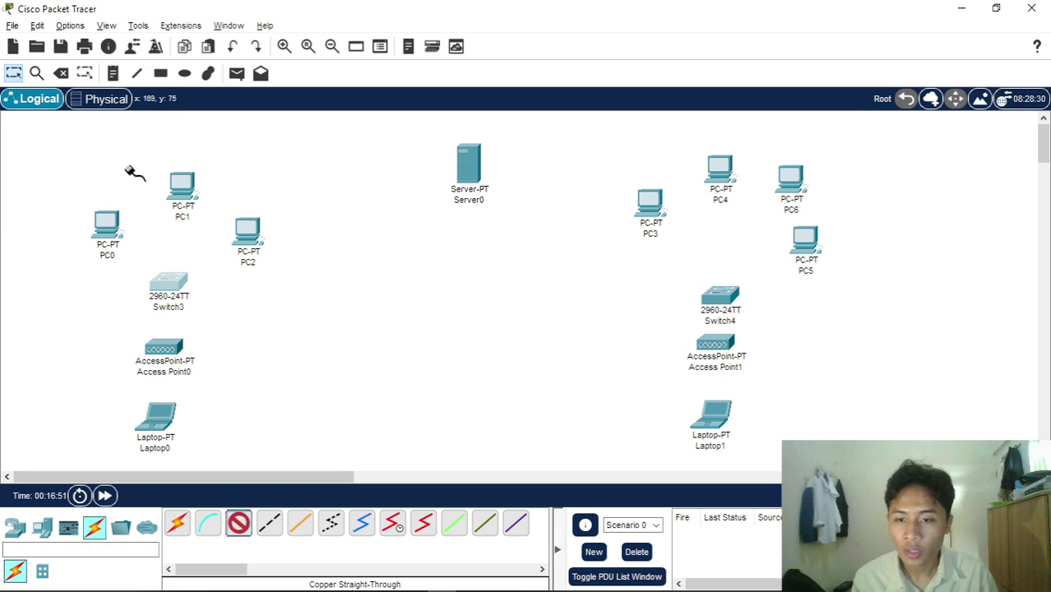
{"action": "left_click", "coordinate": [106, 224]}
{"action": "left_click", "coordinate": [142, 295]}
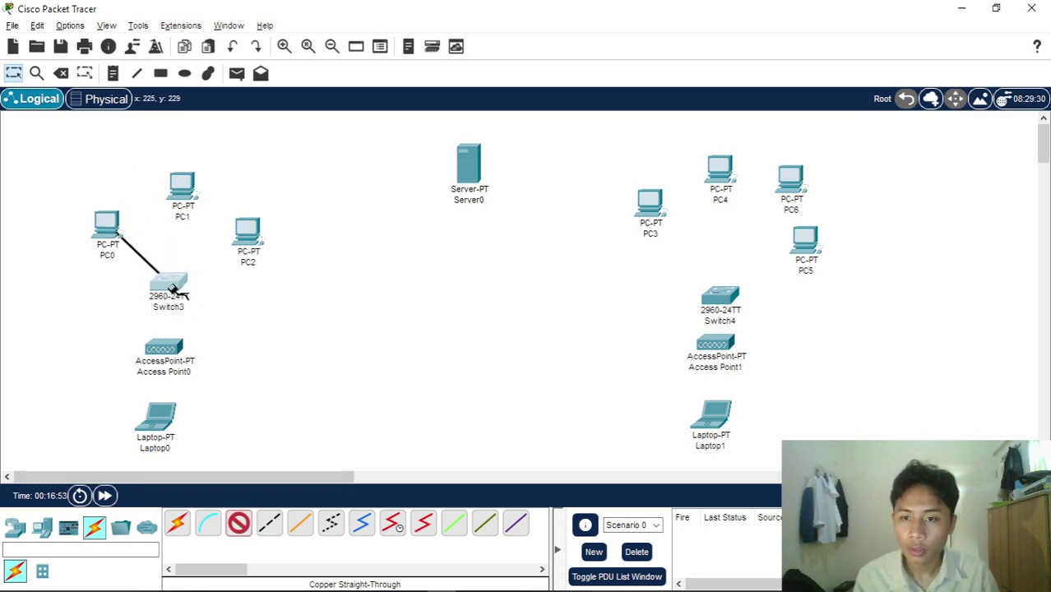
{"action": "left_click", "coordinate": [167, 286]}
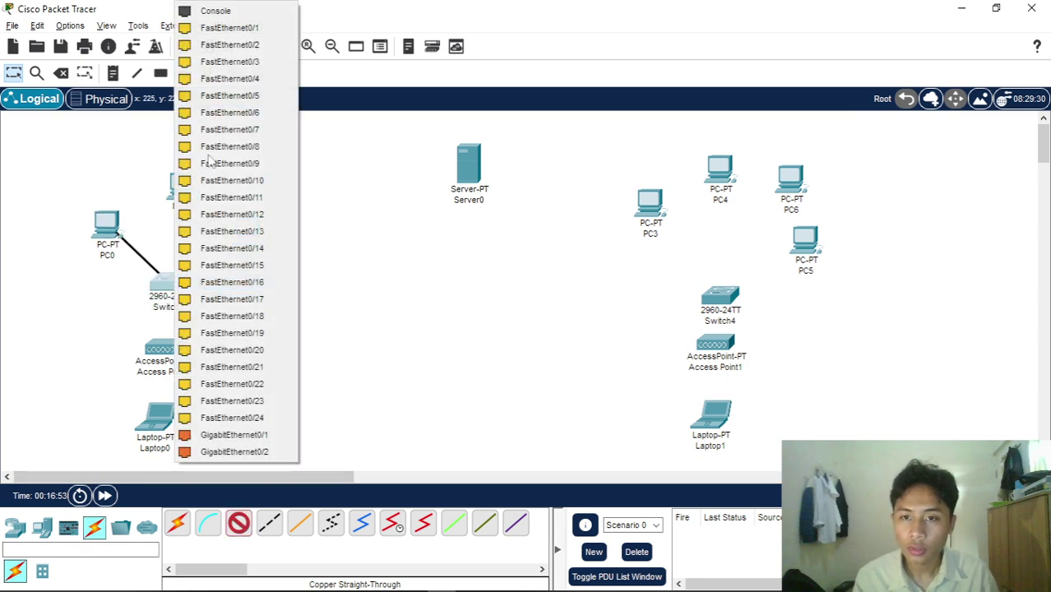
{"action": "left_click", "coordinate": [255, 30]}
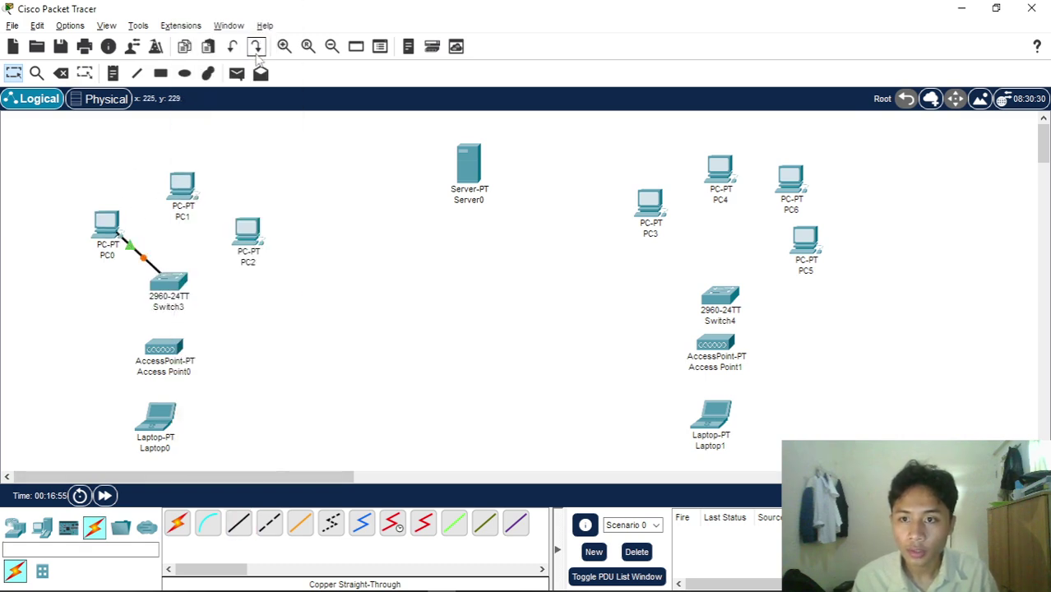
- Connect PC1's FastEthernet0 to Switch3's FastEthernet0/2 with a Copper Straight-Through cable
{"action": "left_click", "coordinate": [246, 525]}
{"action": "left_click", "coordinate": [179, 184]}
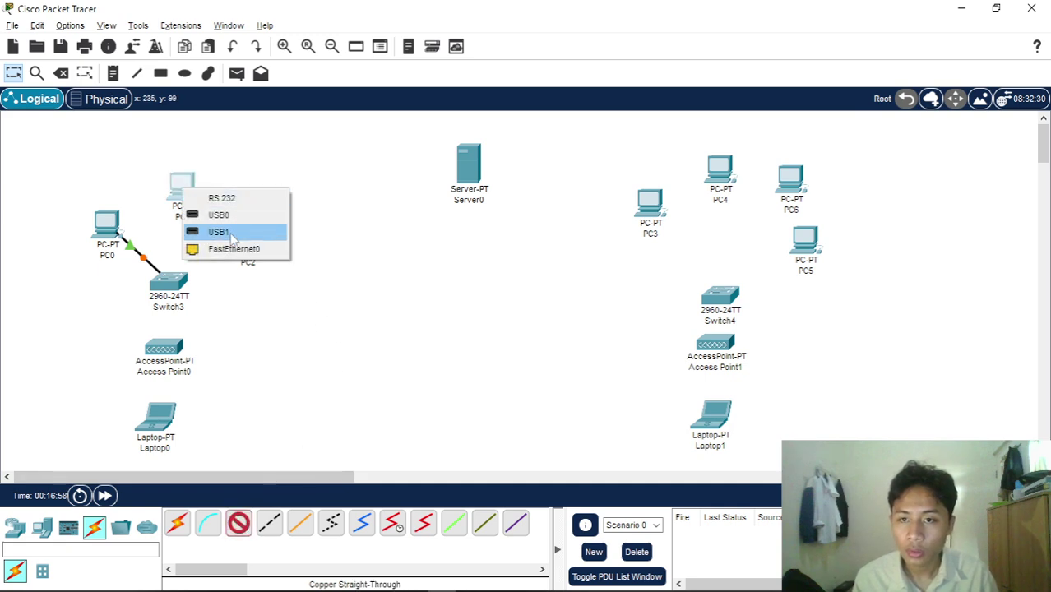
{"action": "left_click", "coordinate": [224, 247]}
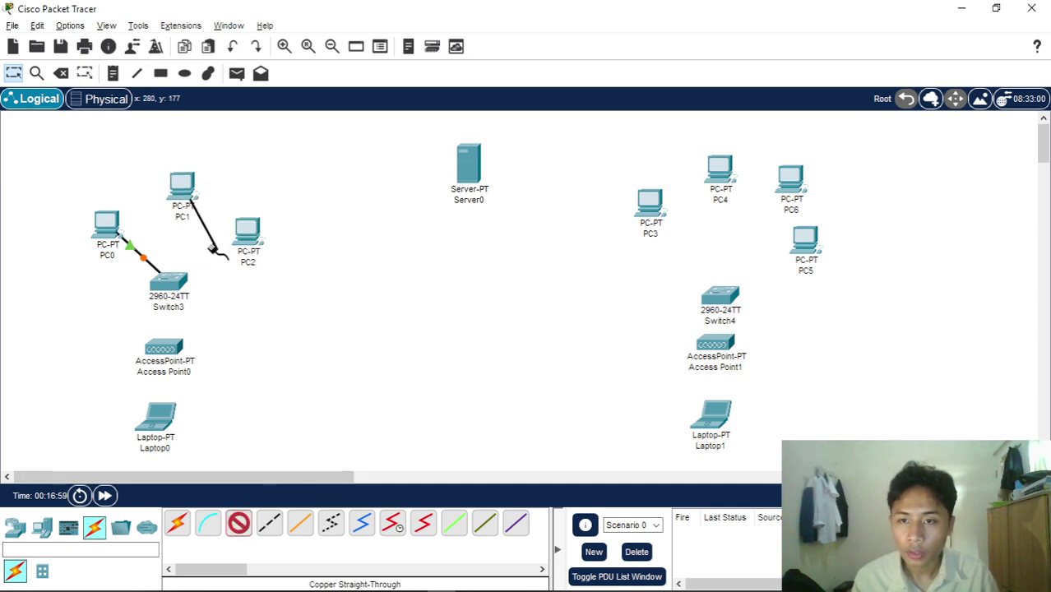
{"action": "left_click", "coordinate": [172, 281]}
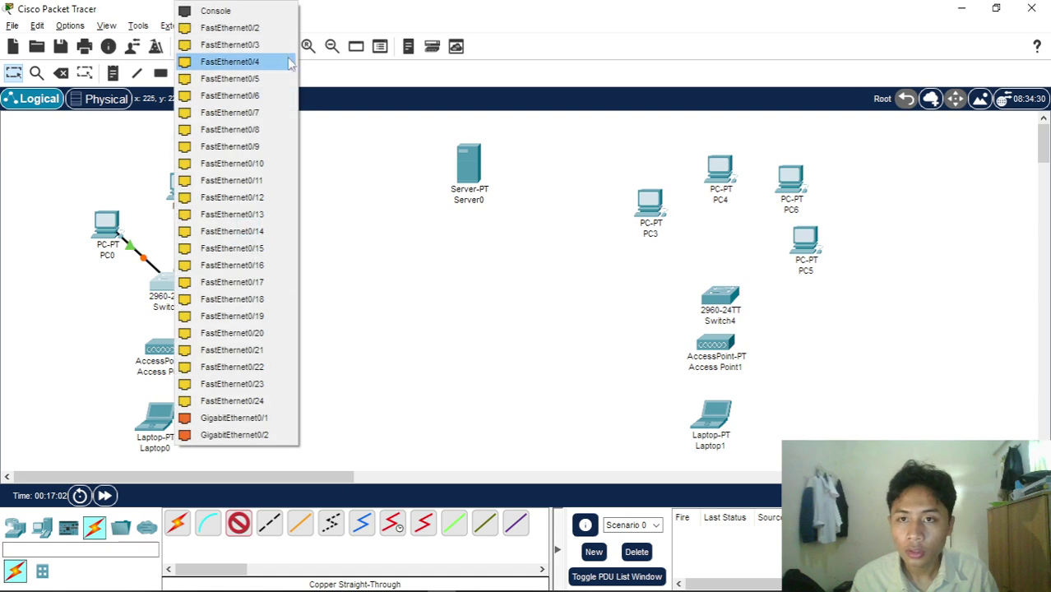
{"action": "left_click", "coordinate": [283, 28]}
- Connect PC2's FastEthernet0 to Switch3's FastEthernet0/3 with a Copper Straight-Through cable
{"action": "left_click", "coordinate": [240, 527]}
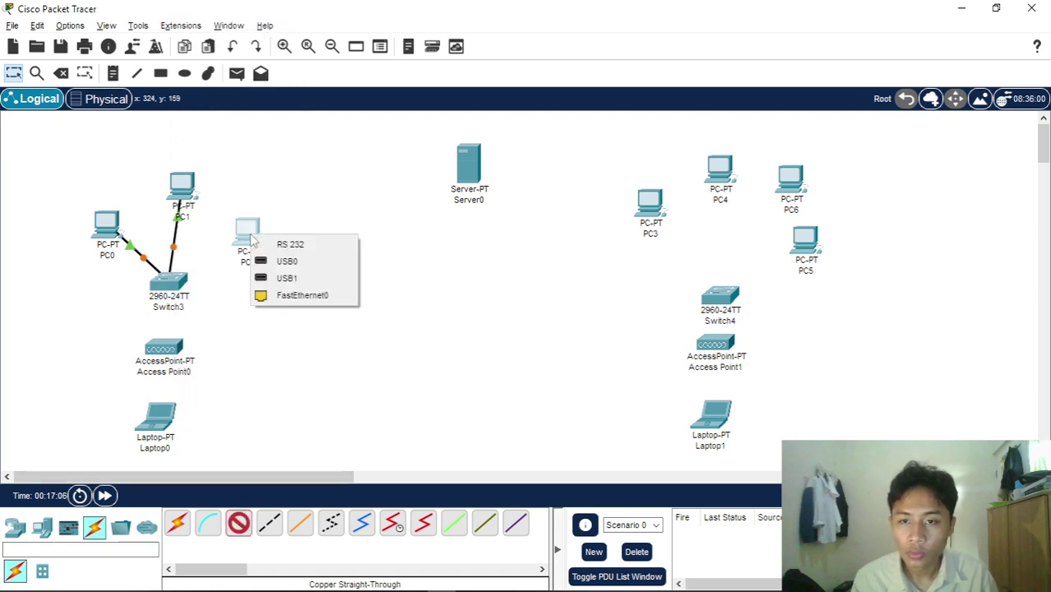
{"action": "left_click", "coordinate": [302, 294]}
{"action": "left_click", "coordinate": [168, 280]}
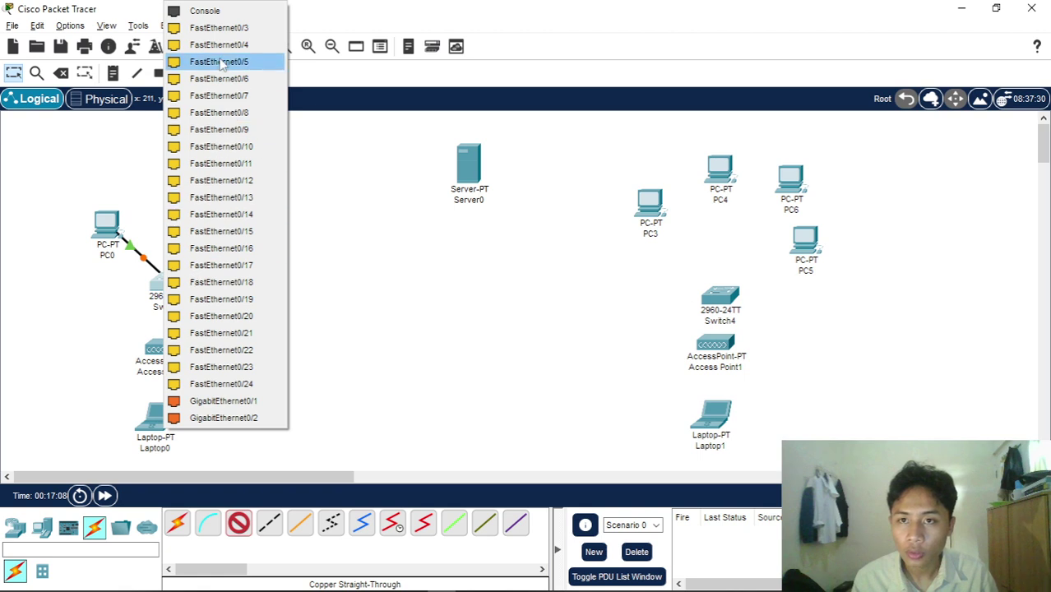
{"action": "left_click", "coordinate": [236, 32]}
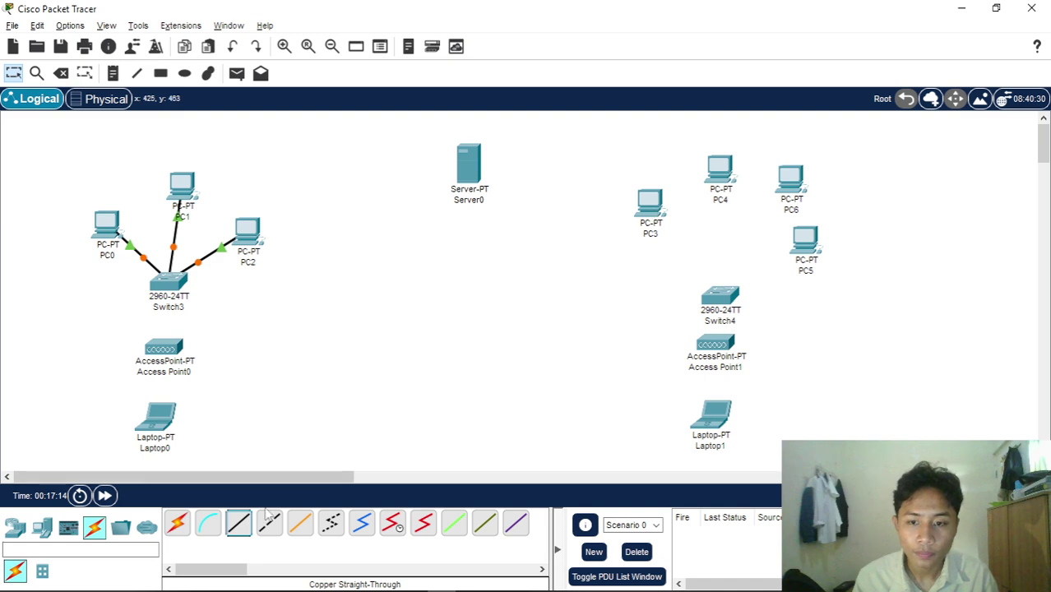
- Connect PC3's FastEthernet0 to Switch4's FastEthernet0/1 with a Copper Straight-Through cable
{"action": "left_click", "coordinate": [238, 525]}
{"action": "left_click", "coordinate": [648, 206]}
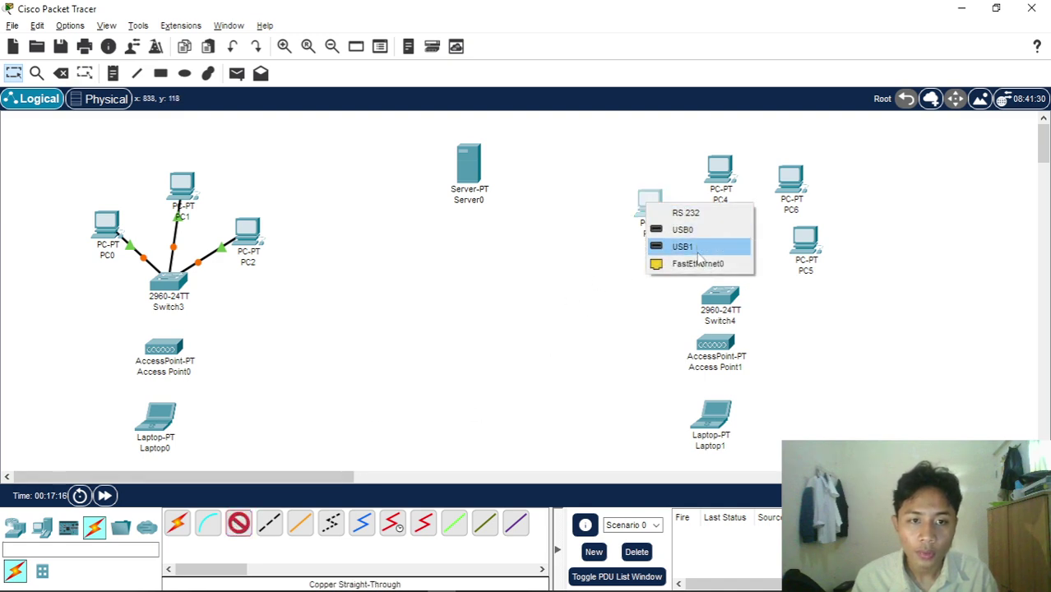
{"action": "left_click", "coordinate": [687, 263]}
{"action": "left_click", "coordinate": [726, 296]}
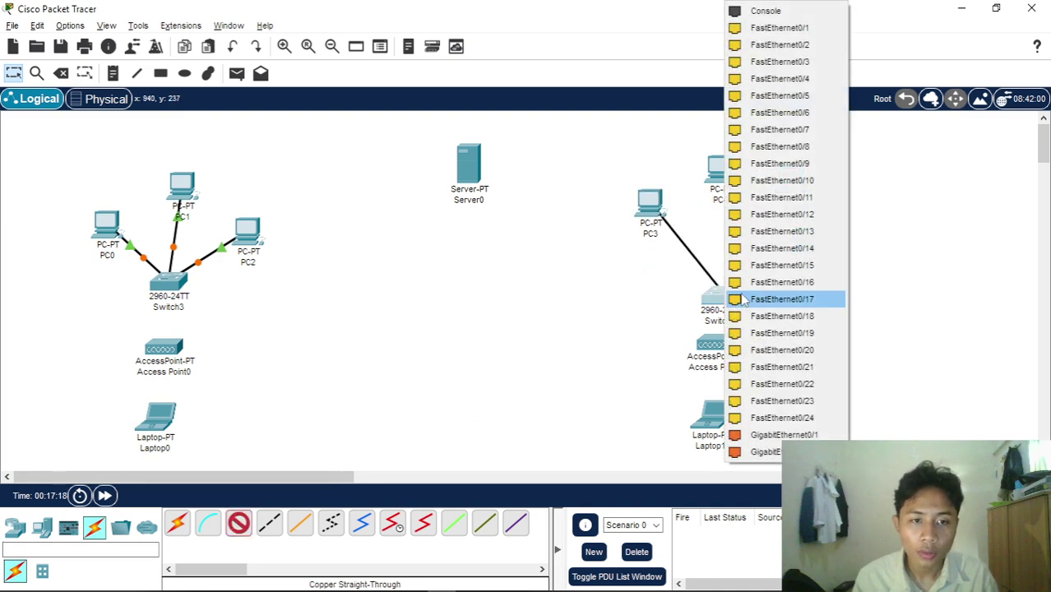
{"action": "left_click", "coordinate": [780, 59]}
- Connect PC4's FastEthernet0 to Switch4's FastEthernet0/2 with a Copper Straight-Through cable
{"action": "left_click", "coordinate": [238, 524]}
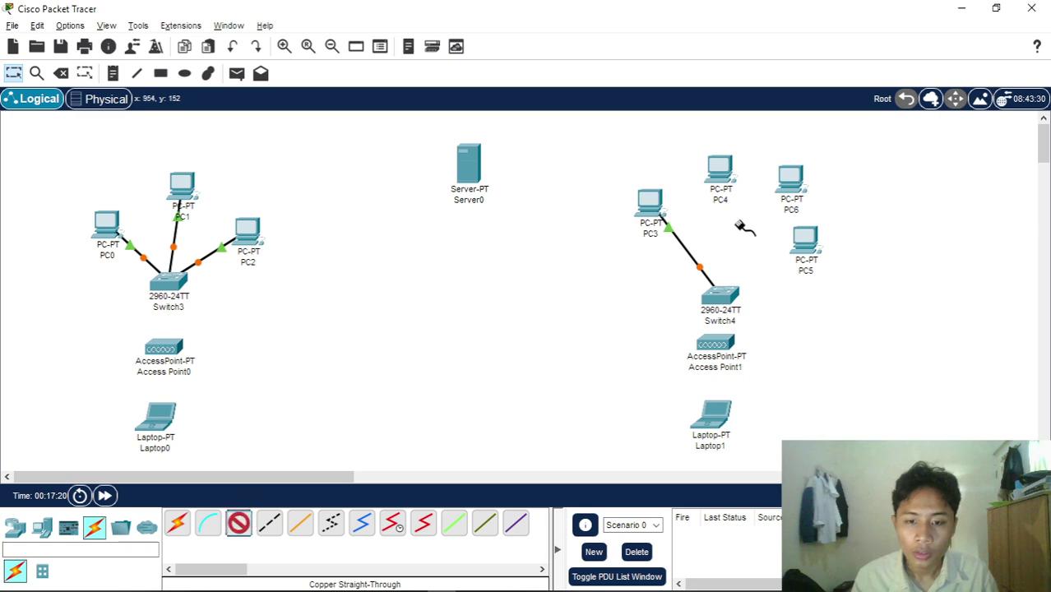
{"action": "left_click", "coordinate": [722, 171]}
{"action": "left_click", "coordinate": [769, 230]}
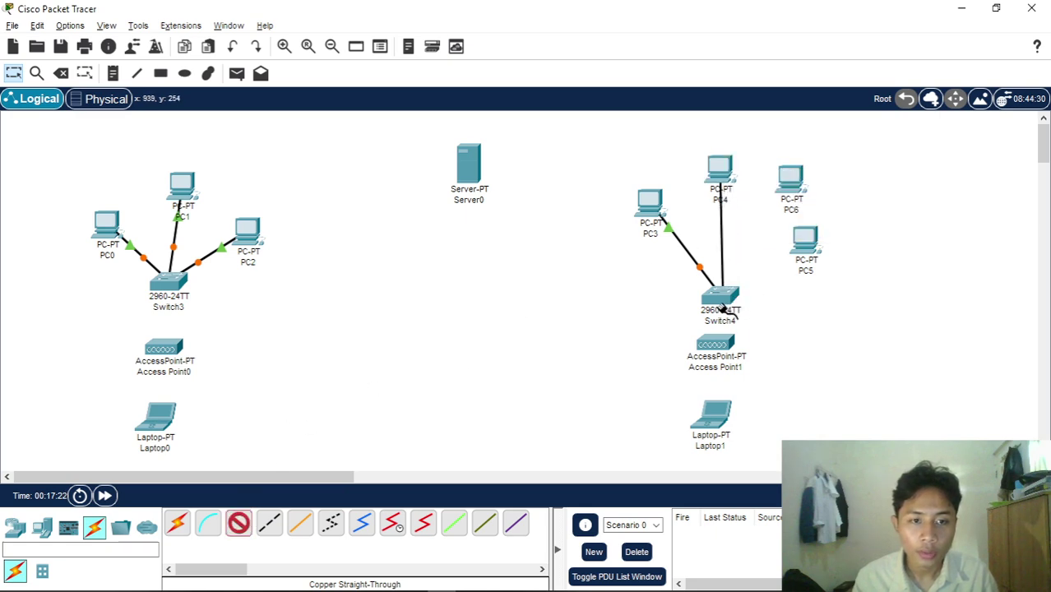
{"action": "left_click", "coordinate": [719, 299]}
{"action": "left_click", "coordinate": [773, 44]}
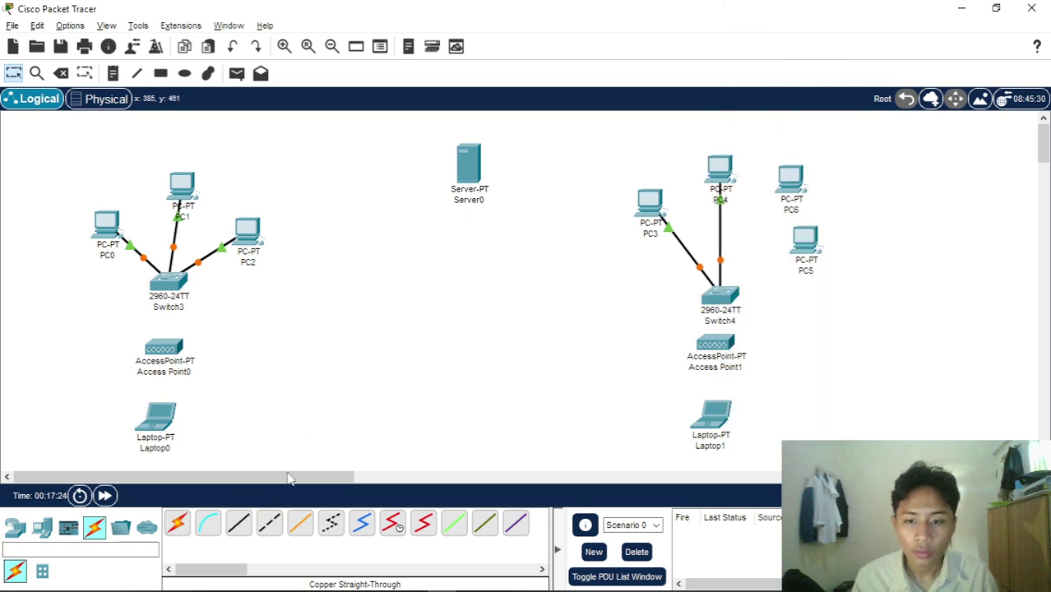
- Connect PC6's FastEthernet0 to Switch4's FastEthernet0/3 with a Copper Straight-Through cable
{"action": "left_click", "coordinate": [238, 524]}
{"action": "left_click", "coordinate": [791, 177]}
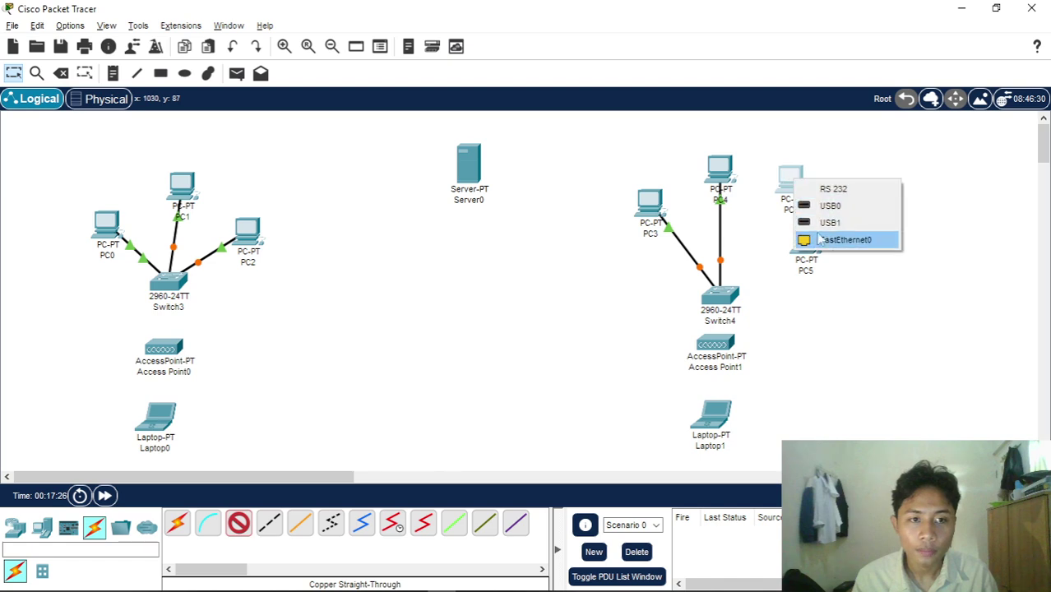
{"action": "left_click", "coordinate": [820, 239]}
{"action": "left_click", "coordinate": [719, 299]}
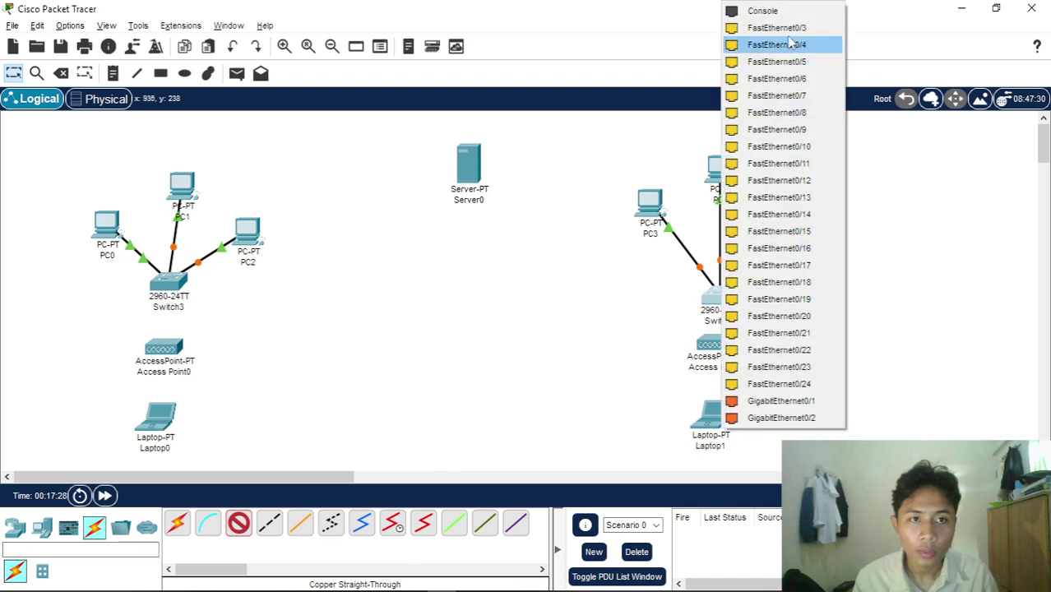
{"action": "left_click", "coordinate": [776, 45]}
- Connect PC5's FastEthernet0 to Switch4's FastEthernet0/4 with a Copper Straight-Through cable
{"action": "left_click", "coordinate": [238, 524]}
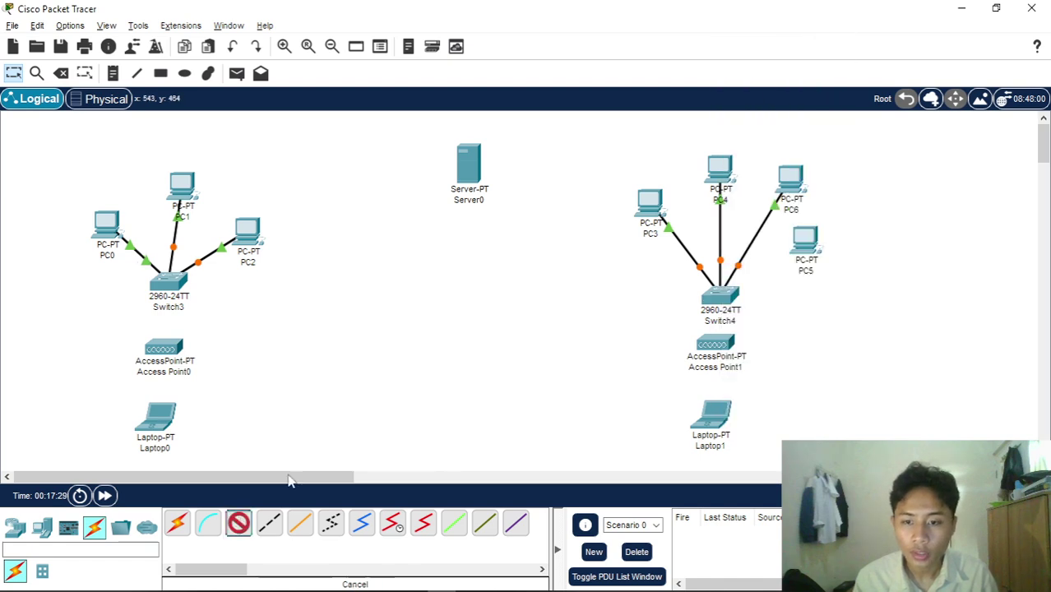
{"action": "left_click", "coordinate": [804, 240]}
{"action": "left_click", "coordinate": [833, 314]}
{"action": "left_click", "coordinate": [720, 298]}
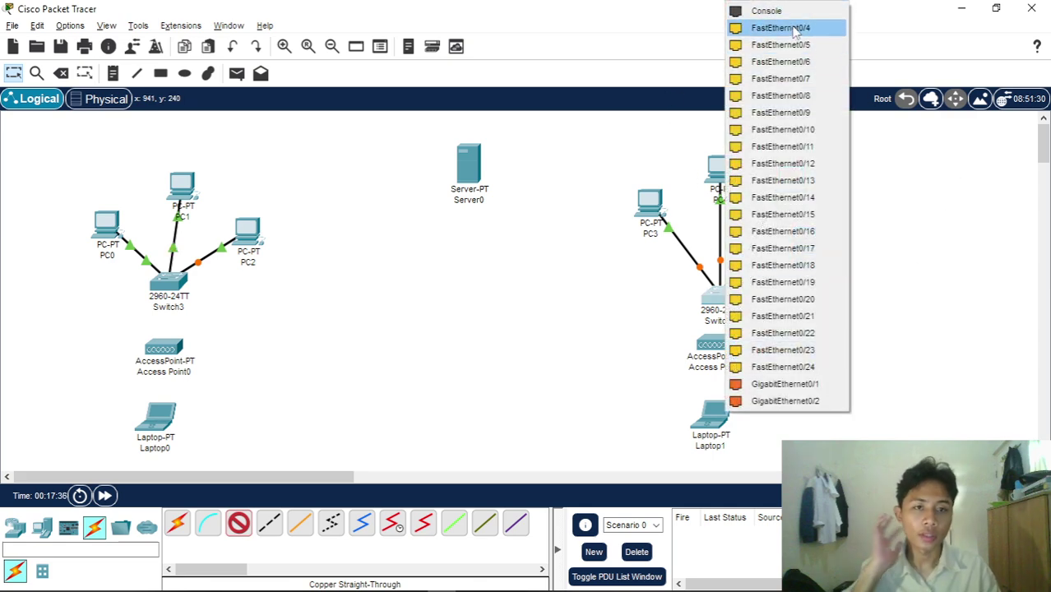
{"action": "left_click", "coordinate": [794, 30]}
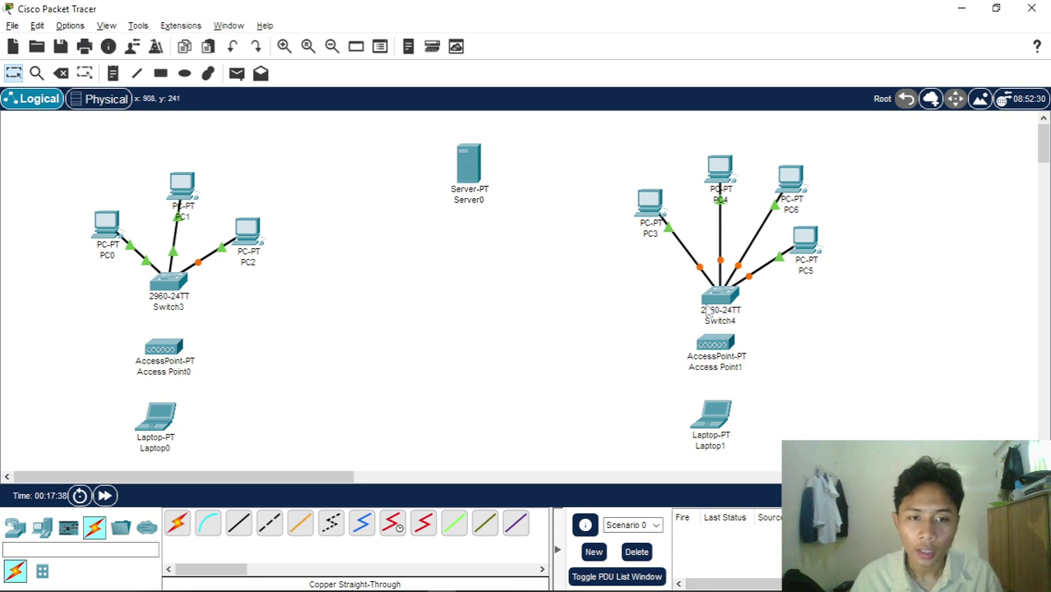
- Move Access Point1 and Laptop1 down for spacing, adjust both switches, and align each access point directly beneath its switch
{"action": "left_click_drag", "start_coordinate": [724, 359], "coordinate": [725, 374]}
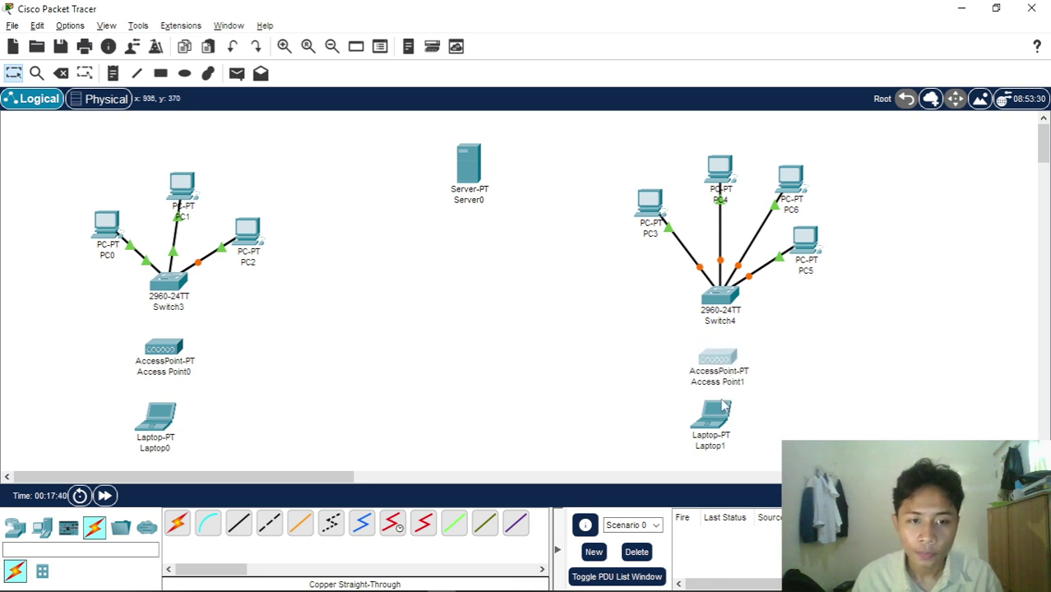
{"action": "left_click_drag", "start_coordinate": [720, 414], "coordinate": [720, 426]}
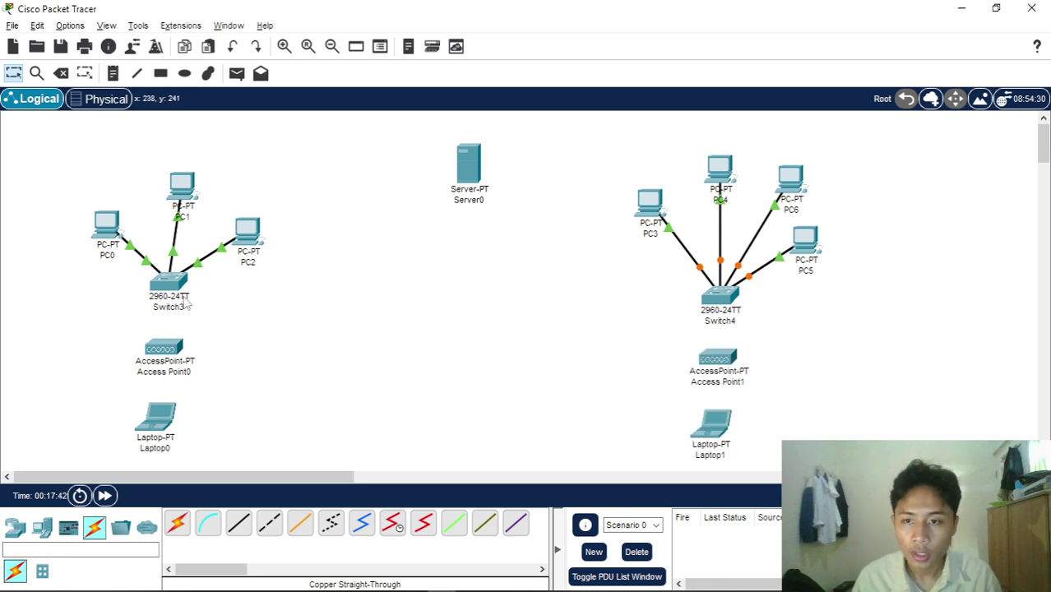
{"action": "left_click_drag", "start_coordinate": [186, 301], "coordinate": [187, 308]}
{"action": "left_click_drag", "start_coordinate": [723, 311], "coordinate": [727, 305]}
{"action": "mouse_move", "coordinate": [727, 351]}
{"action": "left_mouse_down"}
{"action": "mouse_move", "coordinate": [735, 341]}
{"action": "mouse_move", "coordinate": [734, 361]}
{"action": "left_mouse_up"}
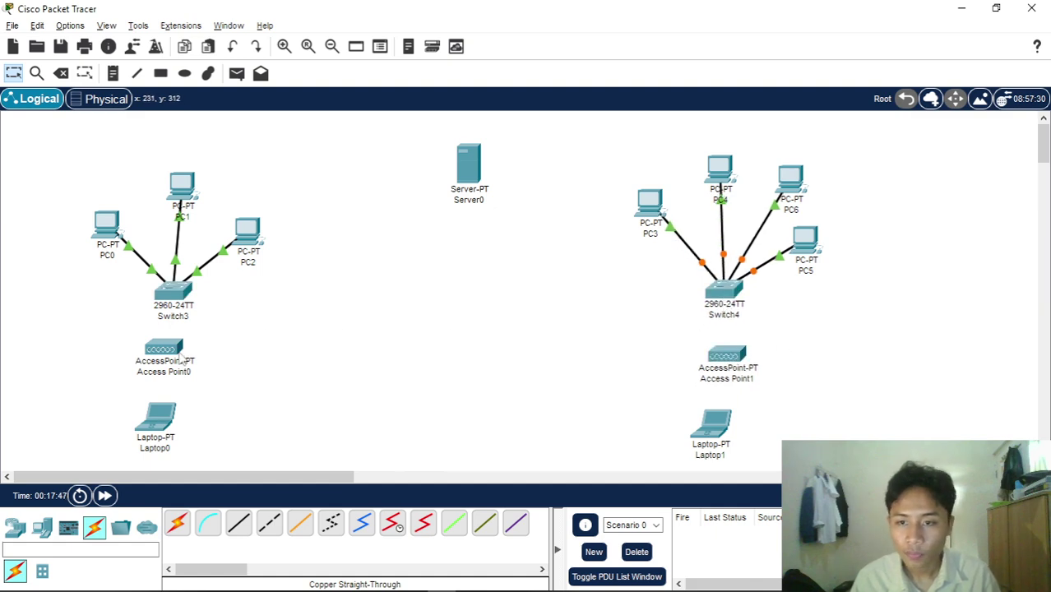
{"action": "left_click_drag", "start_coordinate": [183, 360], "coordinate": [193, 362]}
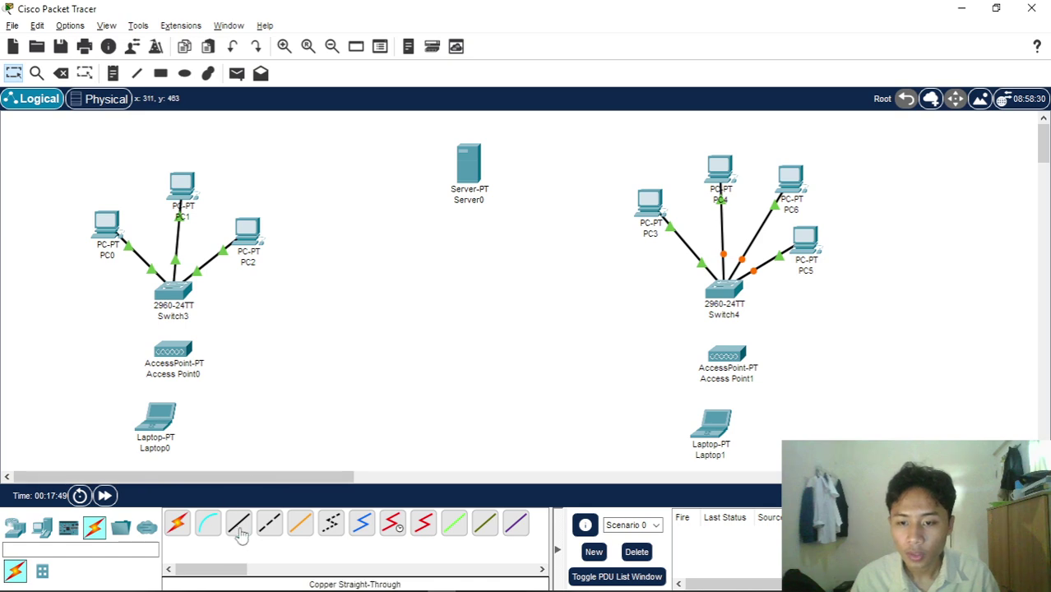
- Connect Switch3's next free FastEthernet port to Access Point0 with a Copper Straight-Through cable
{"action": "left_click", "coordinate": [238, 524]}
{"action": "left_click", "coordinate": [174, 289]}
{"action": "left_click", "coordinate": [238, 28]}
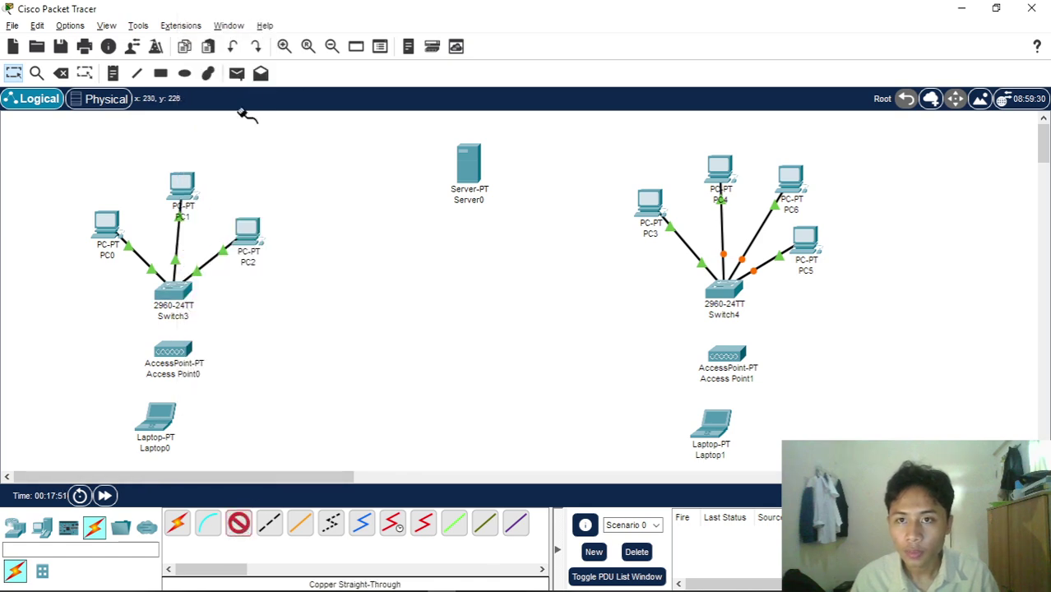
{"action": "left_click", "coordinate": [178, 352]}
{"action": "left_click", "coordinate": [198, 357]}
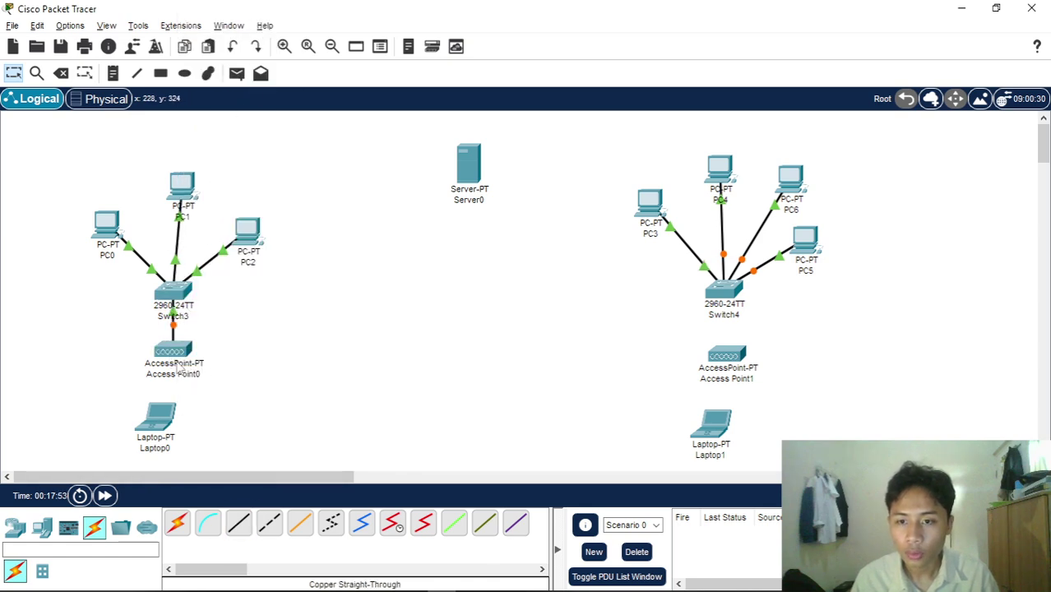
- Nudge Access Point0 down, connect Switch4's FastEthernet0/5 to Access Point1 with a Copper Straight-Through cable, and align Access Point1 beneath Switch4
{"action": "left_click_drag", "start_coordinate": [179, 368], "coordinate": [176, 372]}
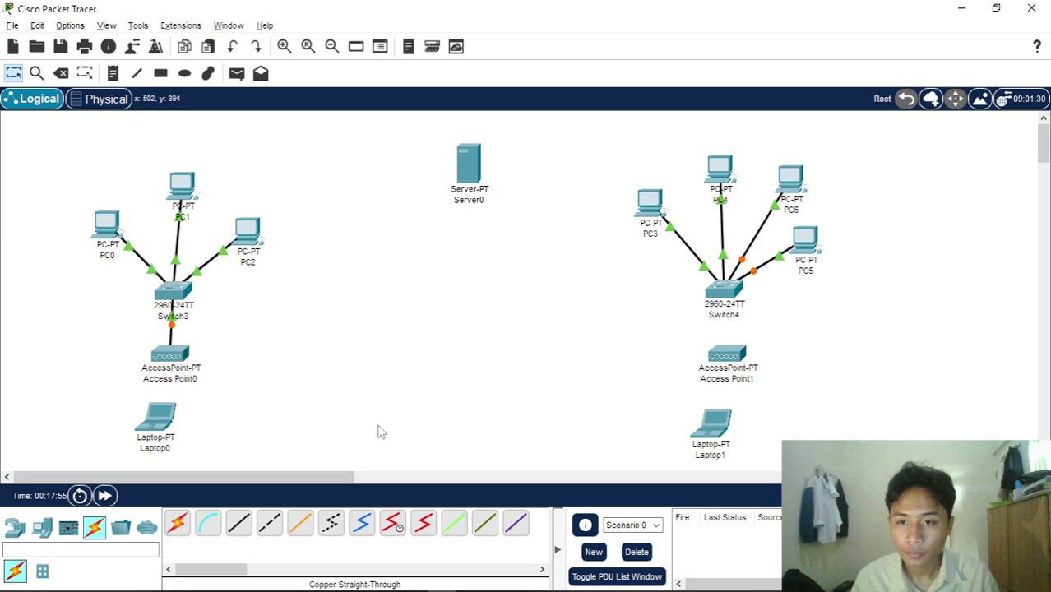
{"action": "left_click", "coordinate": [238, 524]}
{"action": "left_click", "coordinate": [732, 300]}
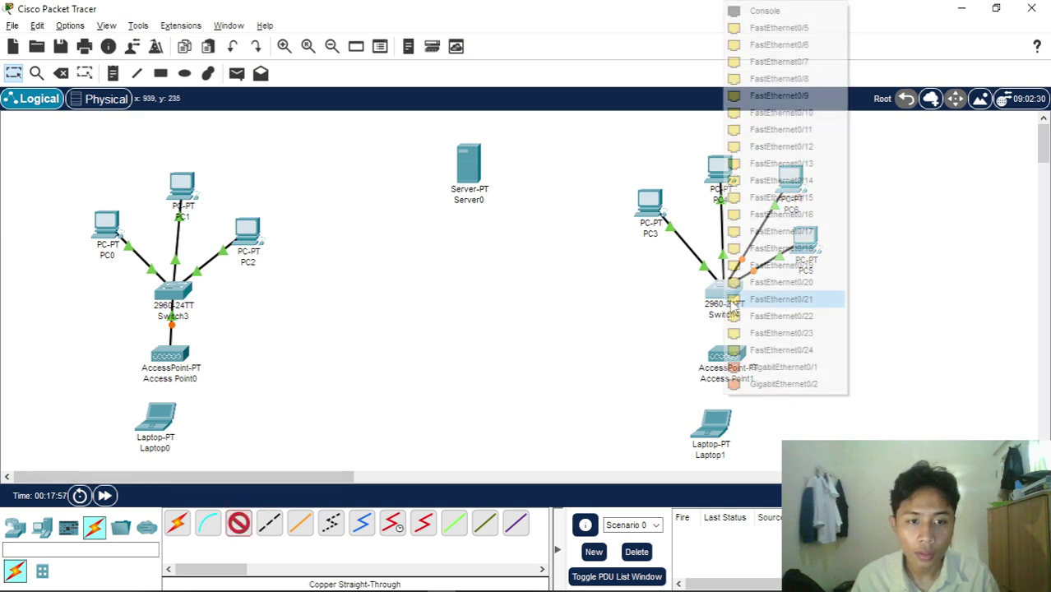
{"action": "left_click", "coordinate": [773, 27]}
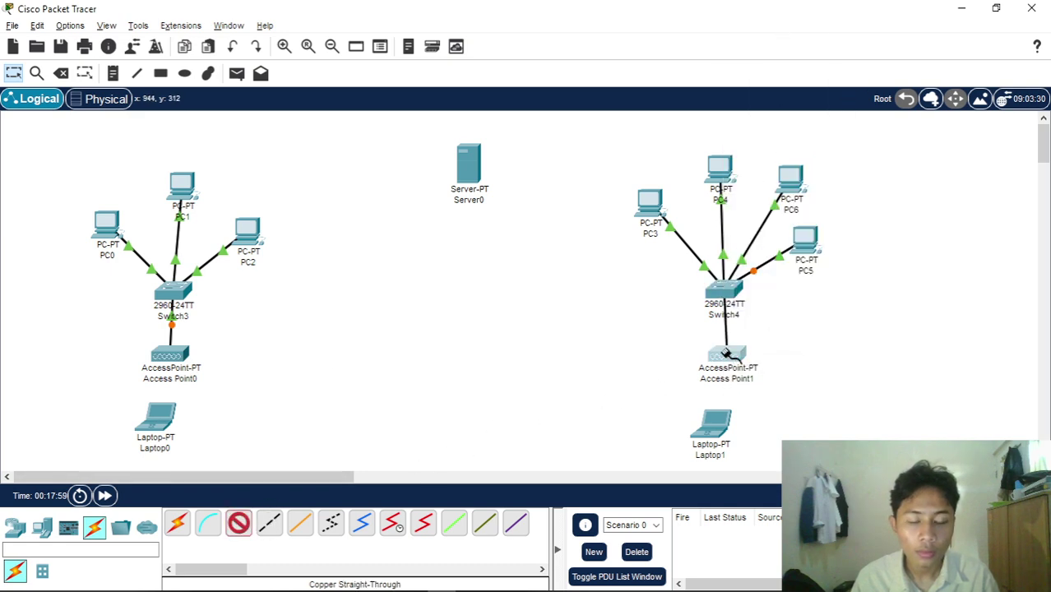
{"action": "left_click", "coordinate": [726, 354]}
{"action": "left_click", "coordinate": [763, 359]}
{"action": "left_click_drag", "start_coordinate": [731, 356], "coordinate": [732, 368]}
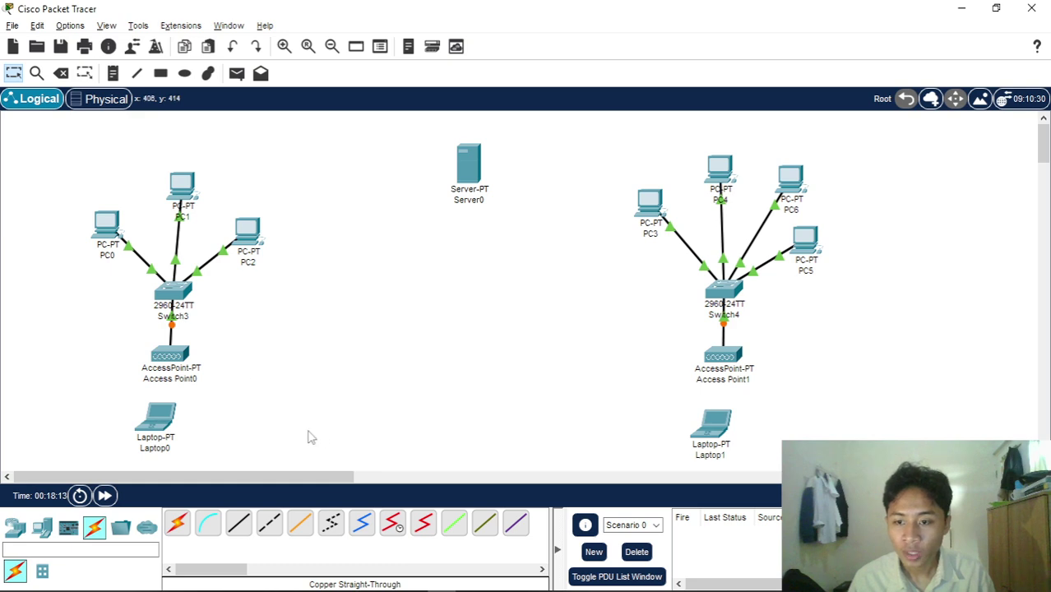
- Replace Laptop0's wired network module with the WPC300N wireless module
{"action": "mouse_move", "coordinate": [154, 425]}
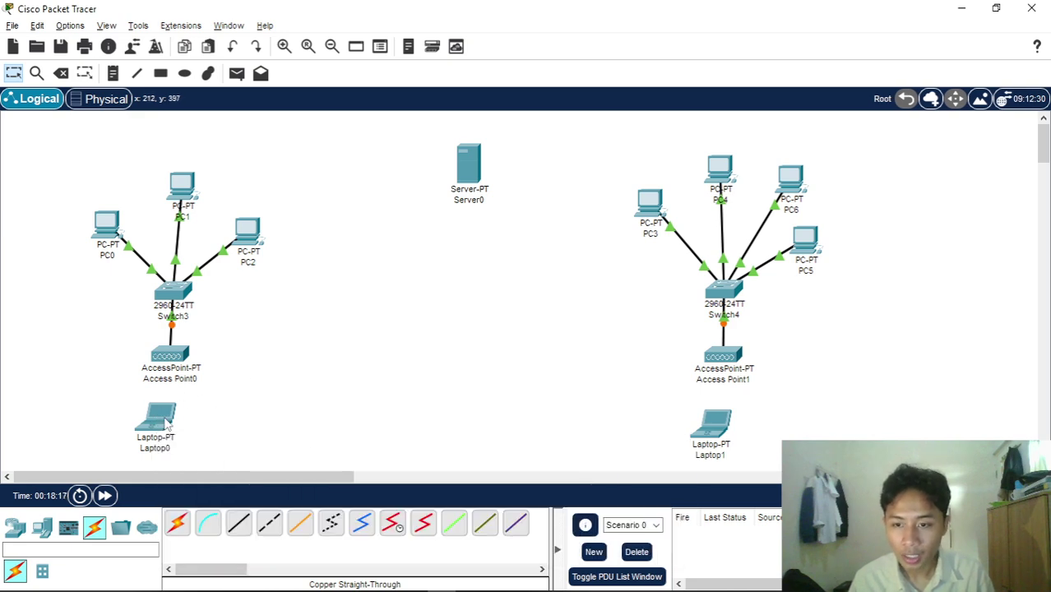
{"action": "left_click", "coordinate": [165, 421]}
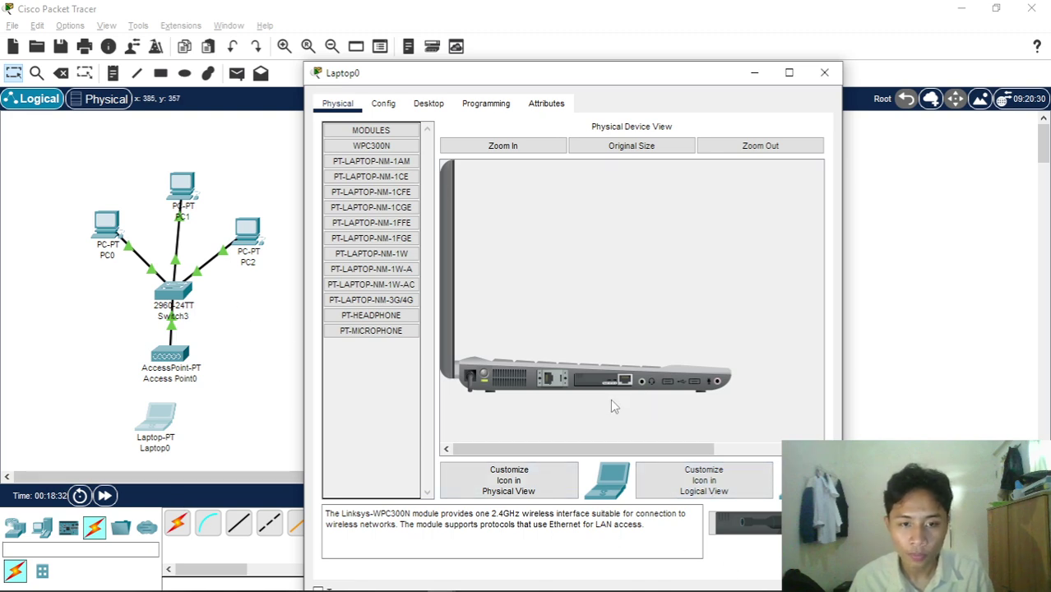
{"action": "left_click_drag", "start_coordinate": [479, 372], "coordinate": [377, 363]}
{"action": "left_click_drag", "start_coordinate": [751, 520], "coordinate": [606, 391]}
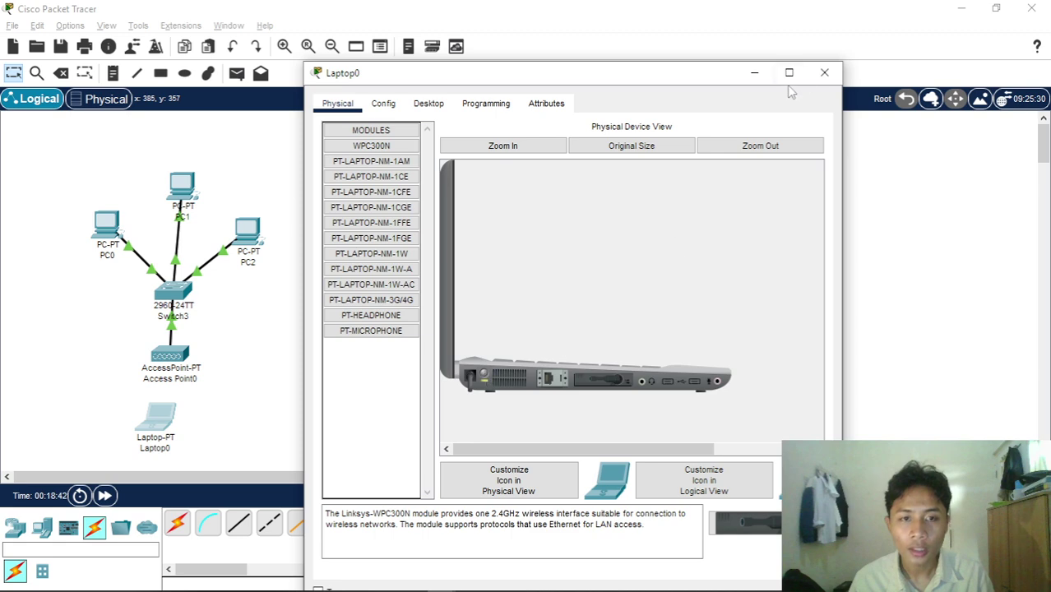
{"action": "left_click", "coordinate": [824, 72]}
- Move Laptop0 closer to directly beneath Access Point0 and switch off its power in the physical view
{"action": "left_click_drag", "start_coordinate": [163, 421], "coordinate": [169, 420]}
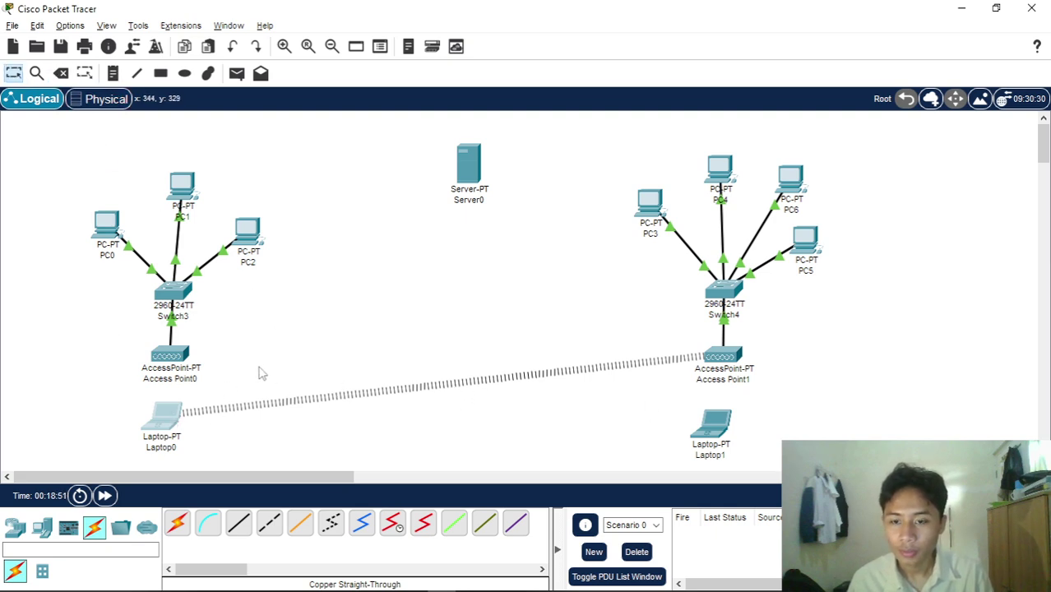
{"action": "left_click", "coordinate": [168, 421]}
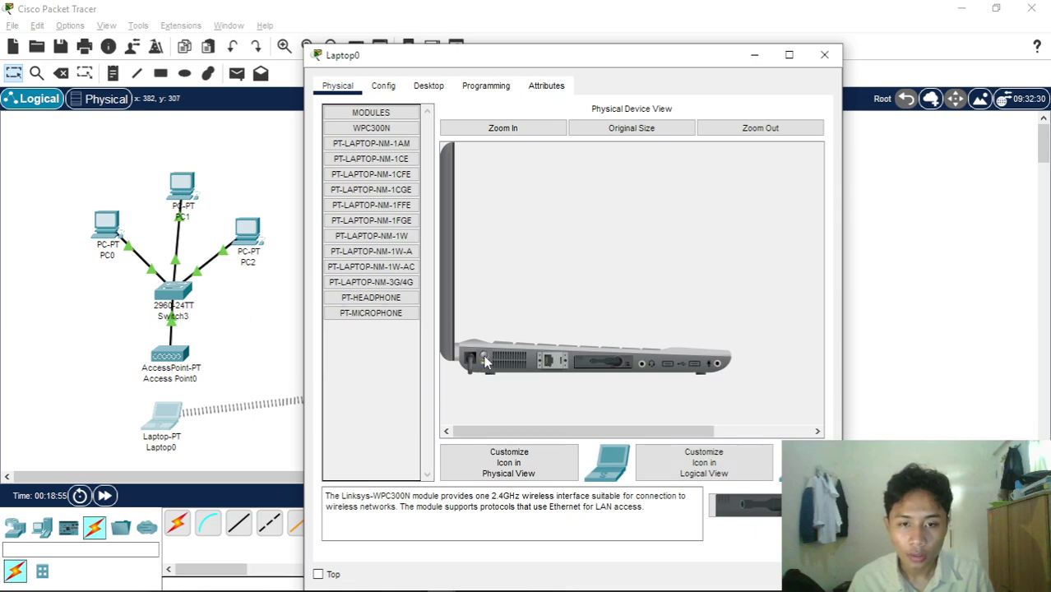
{"action": "left_click", "coordinate": [824, 55]}
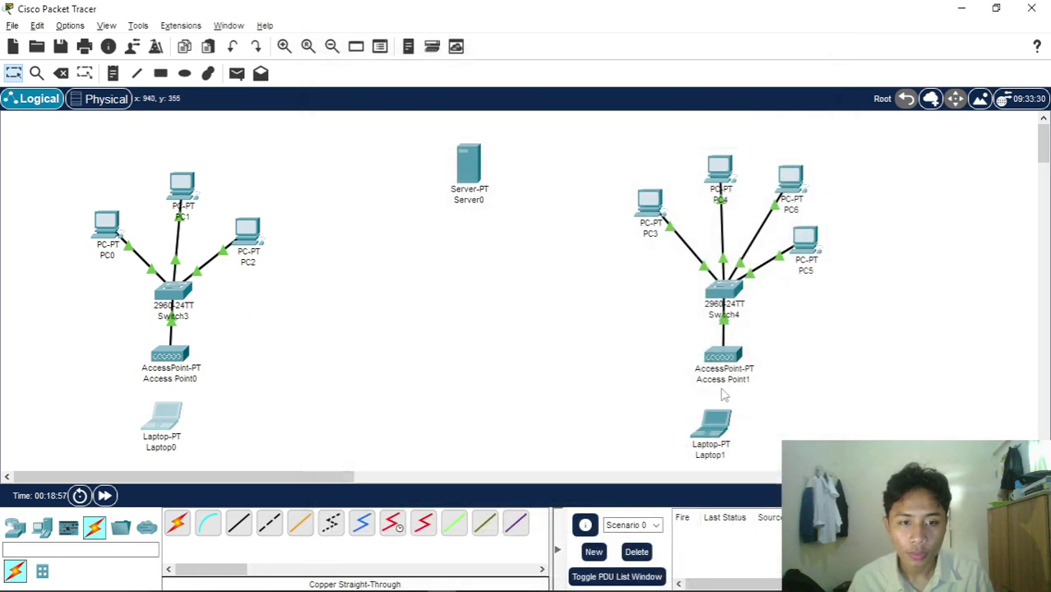
- Replace Laptop1's wired network module with the WPC300N wireless module
{"action": "left_click", "coordinate": [725, 423]}
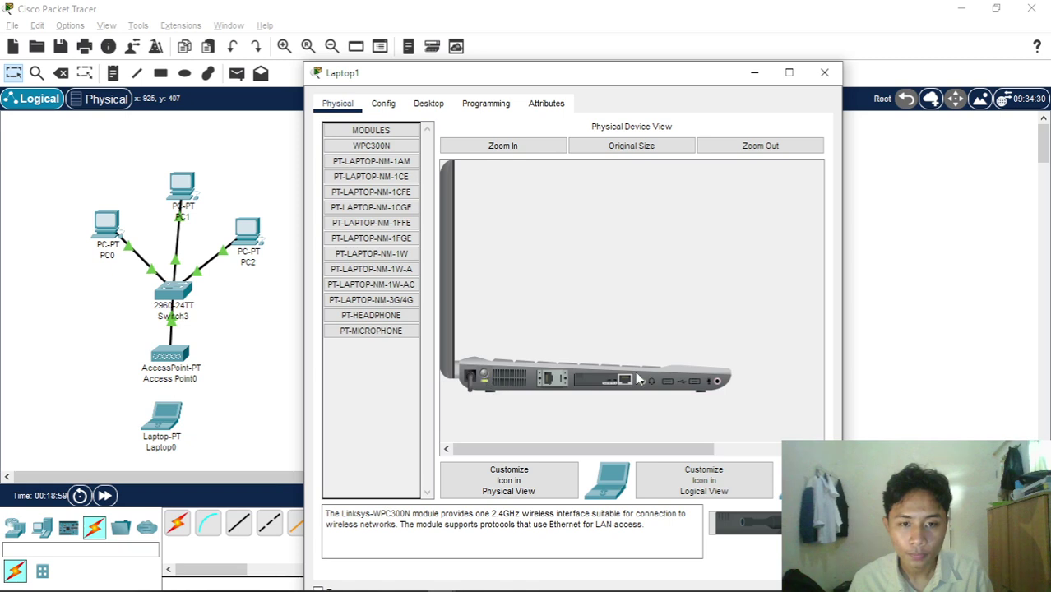
{"action": "left_click_drag", "start_coordinate": [578, 384], "coordinate": [384, 362]}
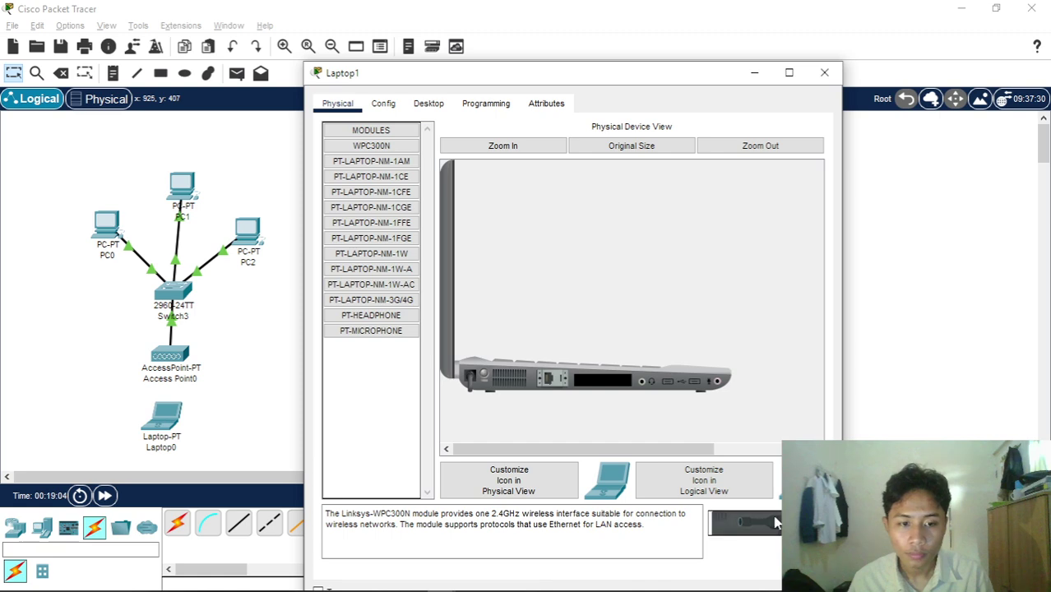
{"action": "left_click_drag", "start_coordinate": [744, 523], "coordinate": [604, 383]}
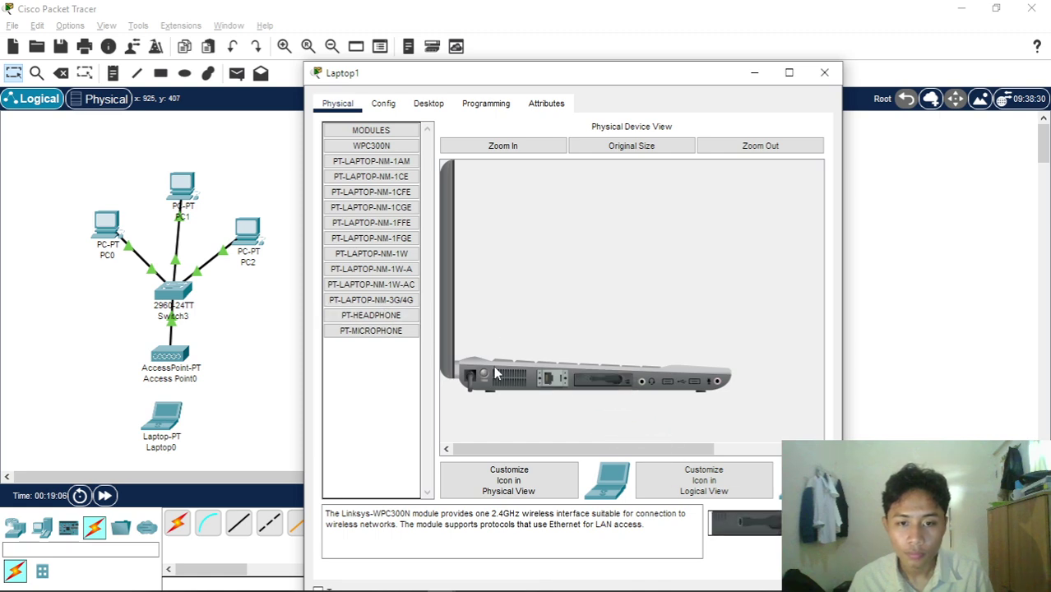
{"action": "left_click", "coordinate": [824, 72]}
- Power Laptop0 back on in its physical view and shift it slightly down beneath Access Point0
{"action": "left_click", "coordinate": [188, 431]}
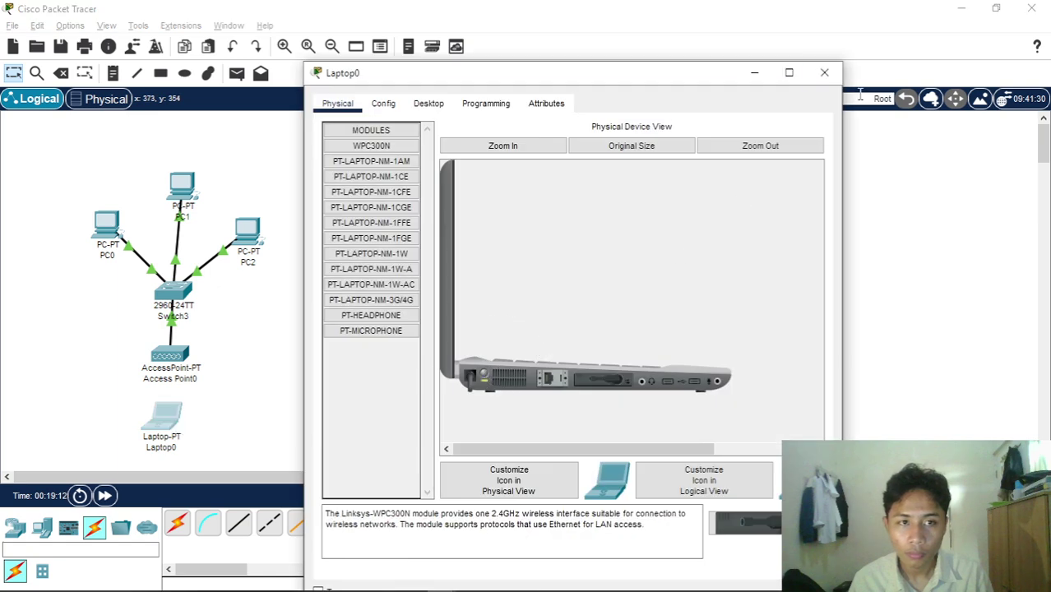
{"action": "left_click", "coordinate": [824, 72]}
{"action": "mouse_move", "coordinate": [169, 411]}
{"action": "left_mouse_down"}
{"action": "mouse_move", "coordinate": [168, 401]}
{"action": "mouse_move", "coordinate": [163, 430]}
{"action": "left_mouse_up"}
{"action": "left_click", "coordinate": [217, 409]}
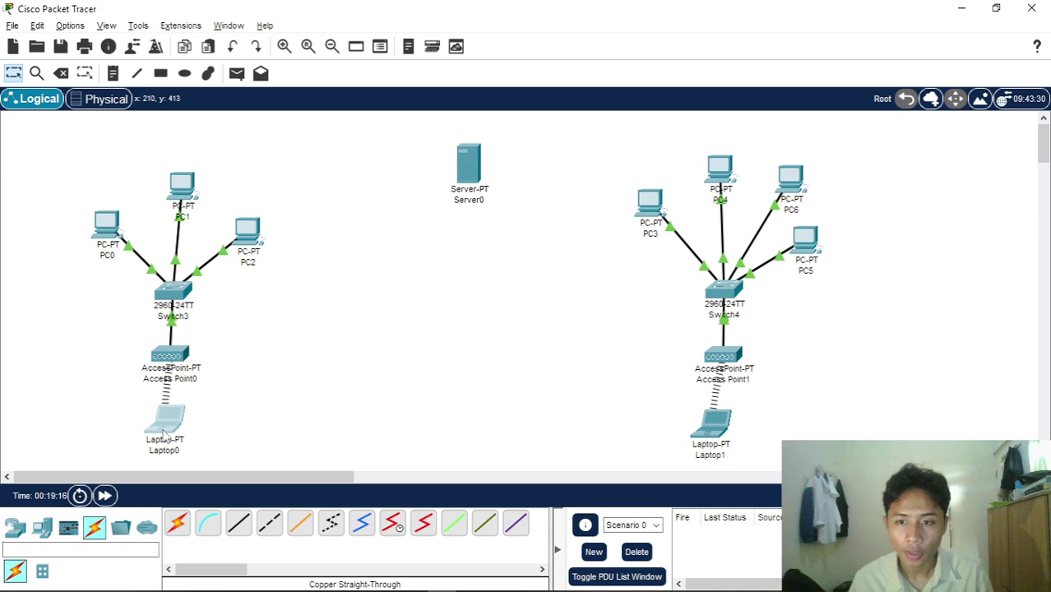
{"action": "left_click", "coordinate": [335, 416]}
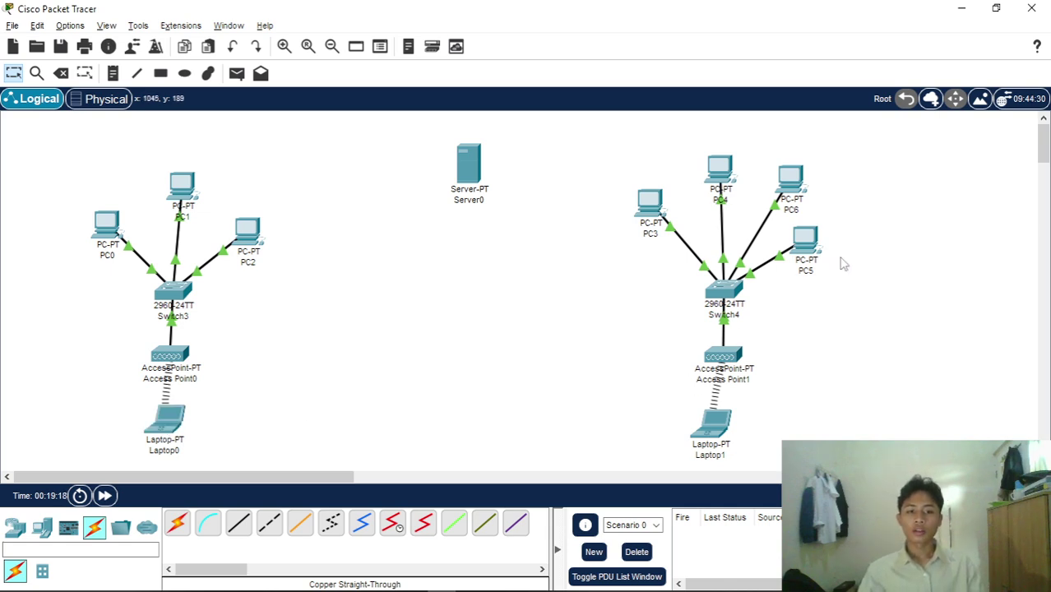
{"action": "left_click", "coordinate": [717, 161]}
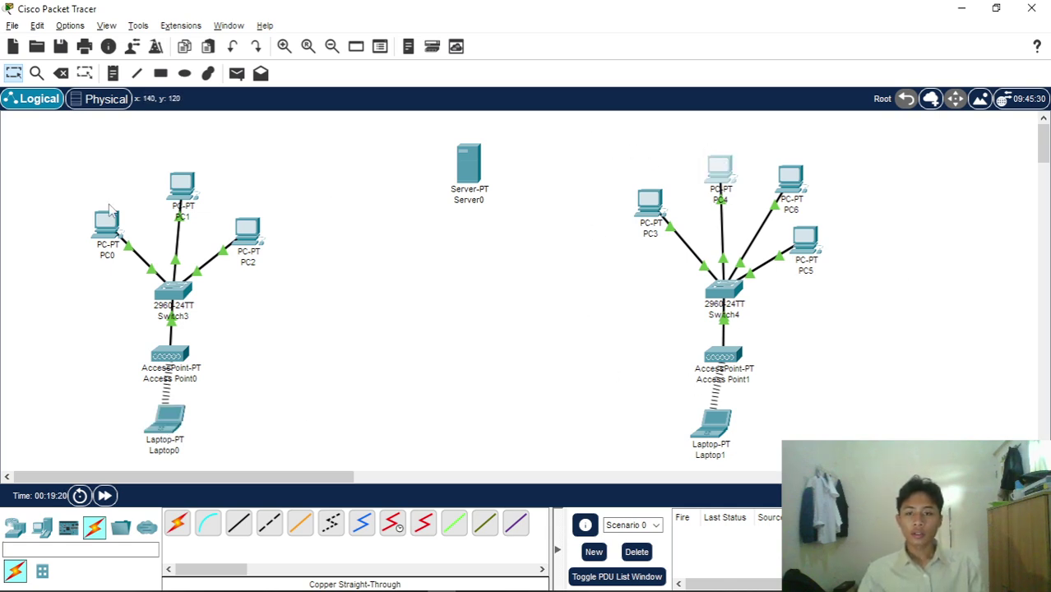
{"action": "left_click", "coordinate": [538, 294]}
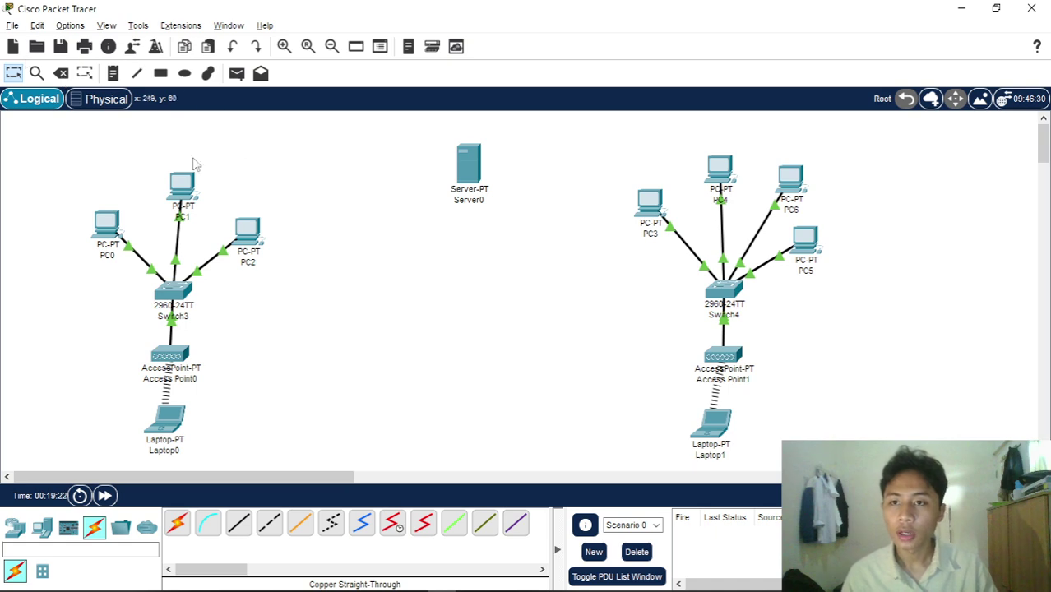
- Add the note "Divisi marketing" to the workspace and place it to the left of Switch3
{"action": "left_click", "coordinate": [113, 74]}
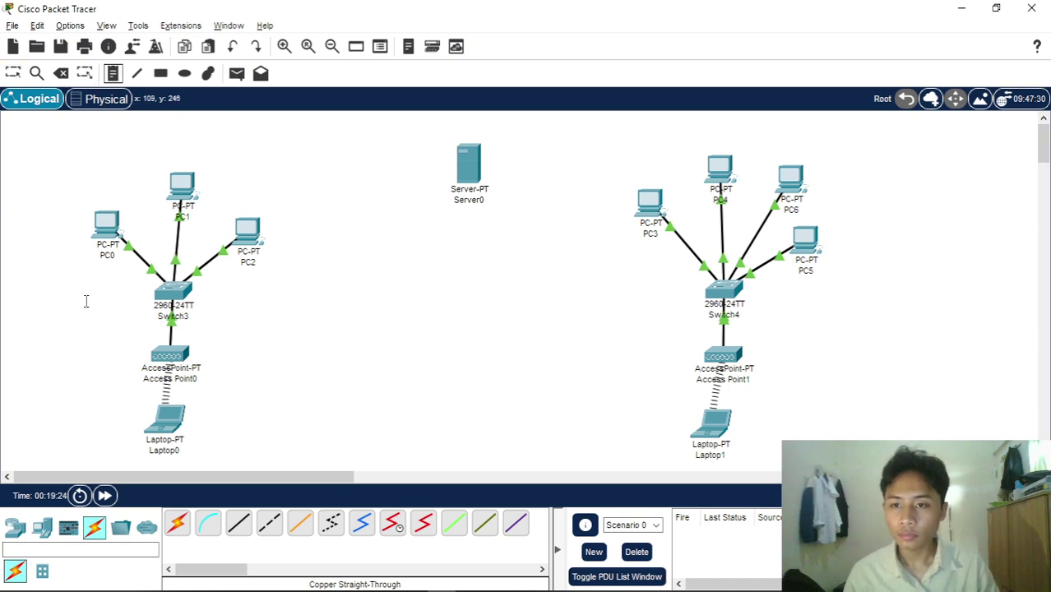
{"action": "left_click", "coordinate": [76, 298]}
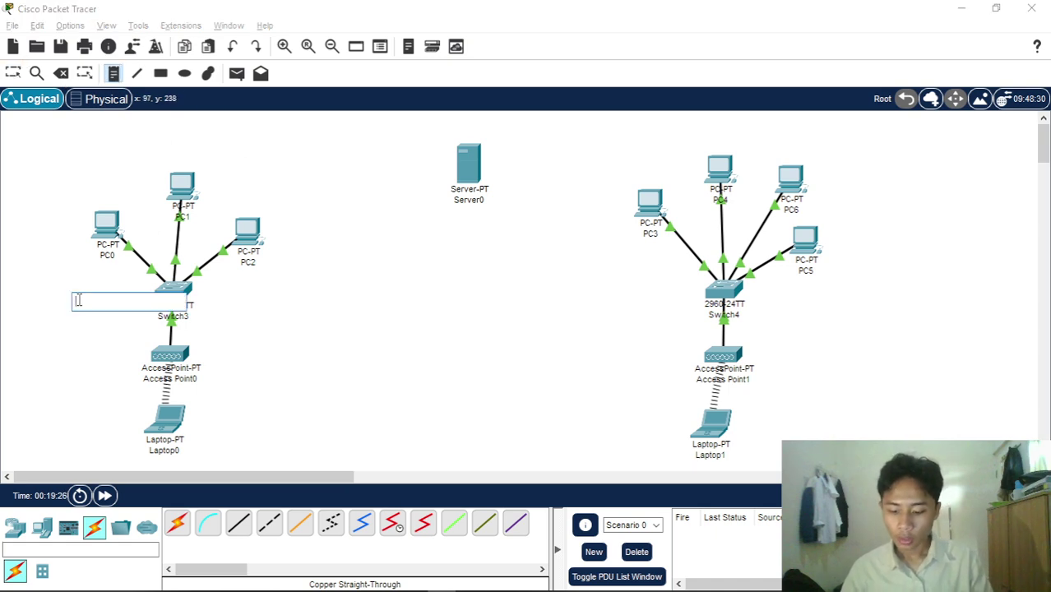
{"action": "type", "text": "C"}
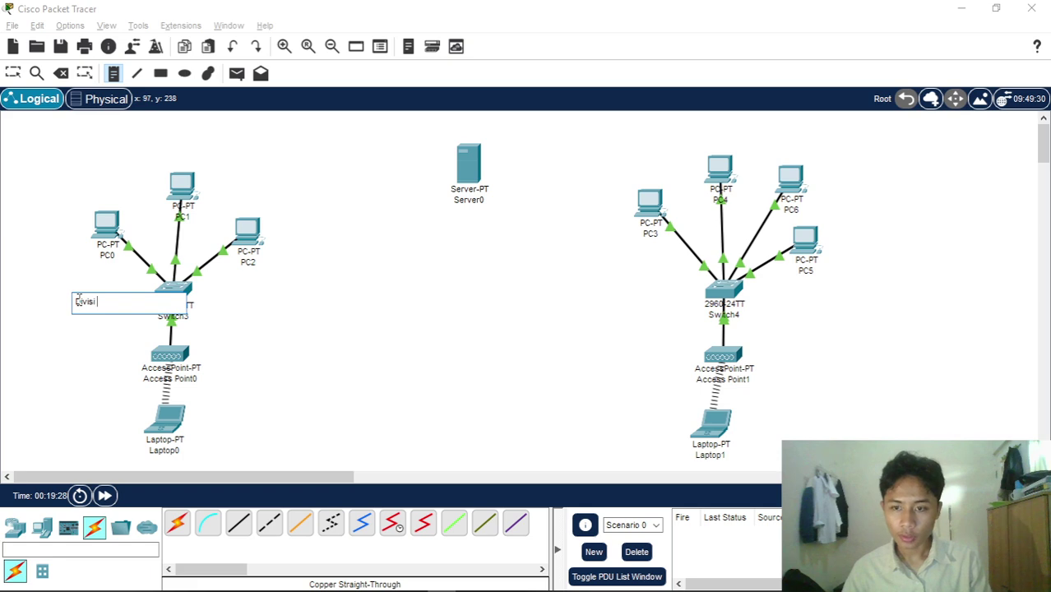
{"action": "type", "text": "ivisi marketing"}
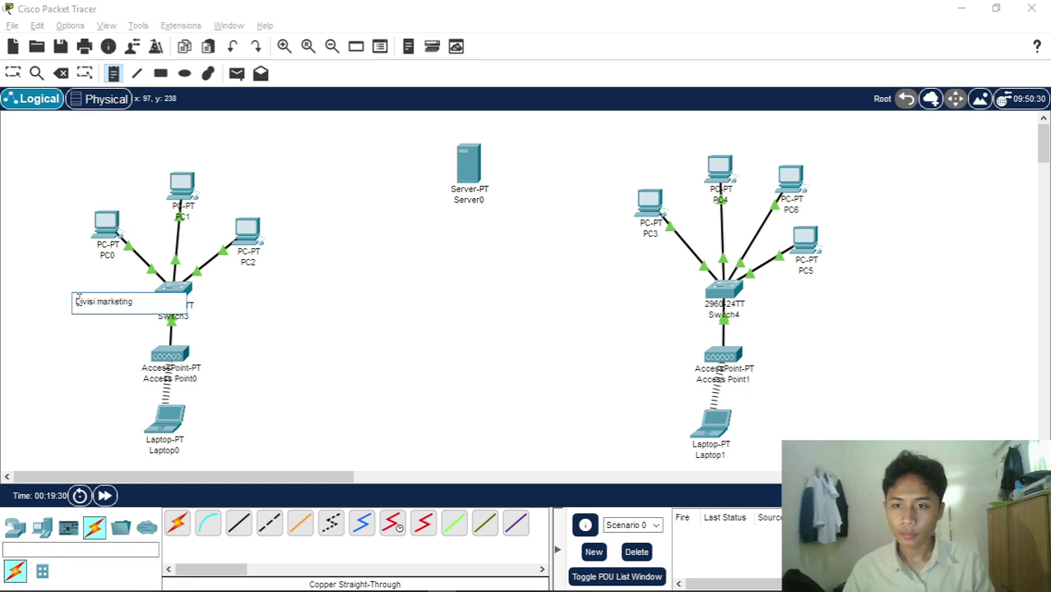
{"action": "left_click", "coordinate": [73, 253]}
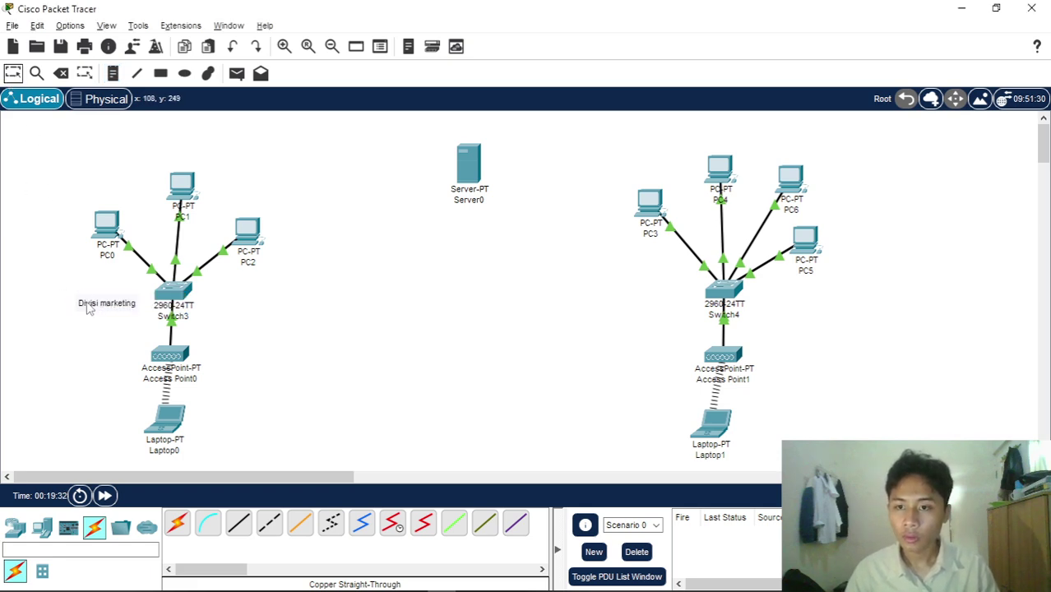
{"action": "left_click_drag", "start_coordinate": [88, 307], "coordinate": [69, 304]}
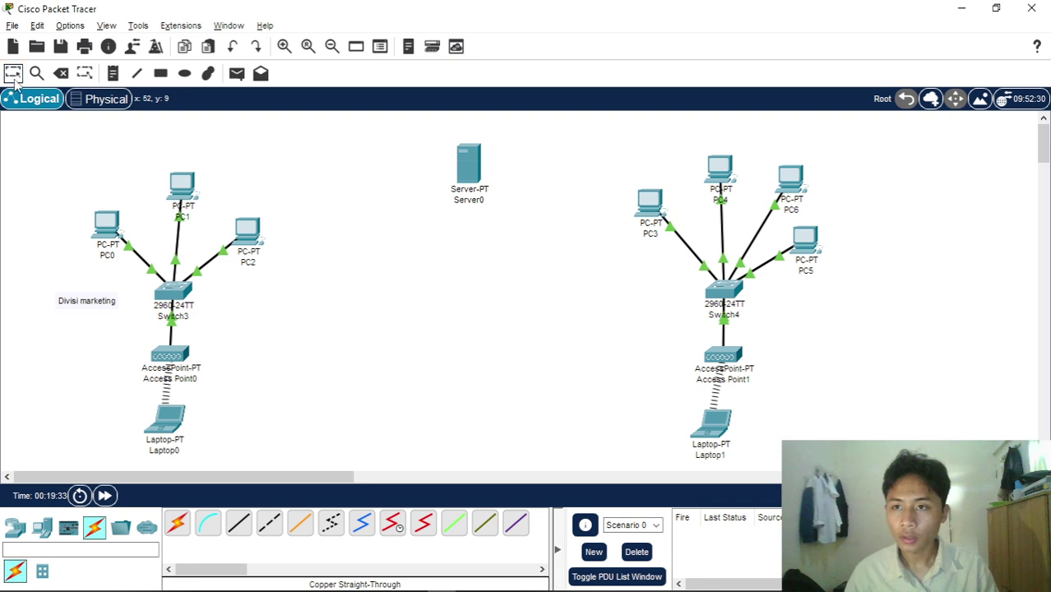
- Add the note "Divisi Office" to the right of Switch4 and nudge the "Divisi marketing" note slightly outward
{"action": "left_click", "coordinate": [113, 73]}
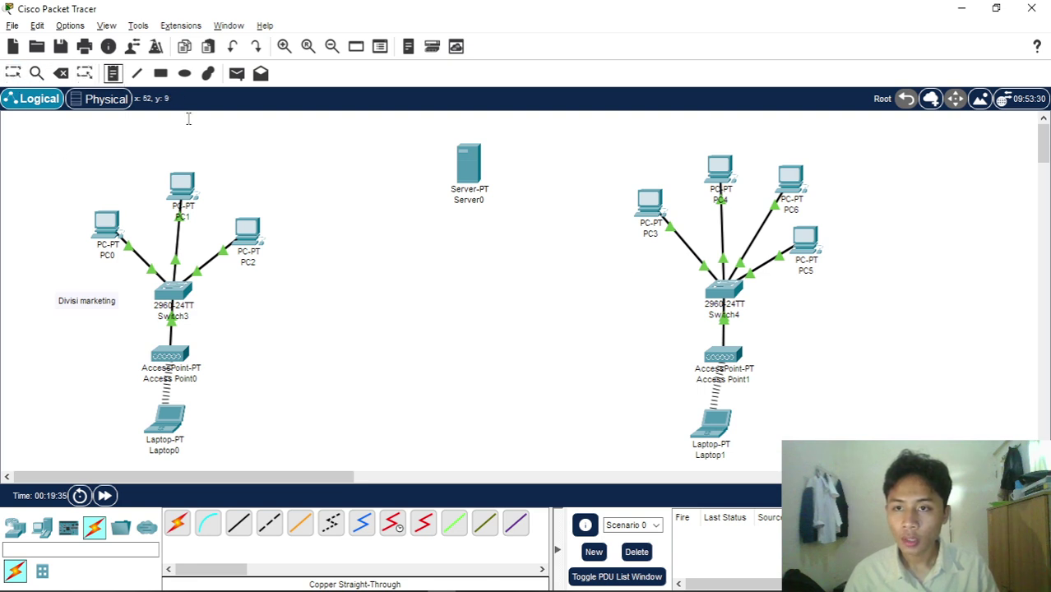
{"action": "left_click", "coordinate": [820, 326]}
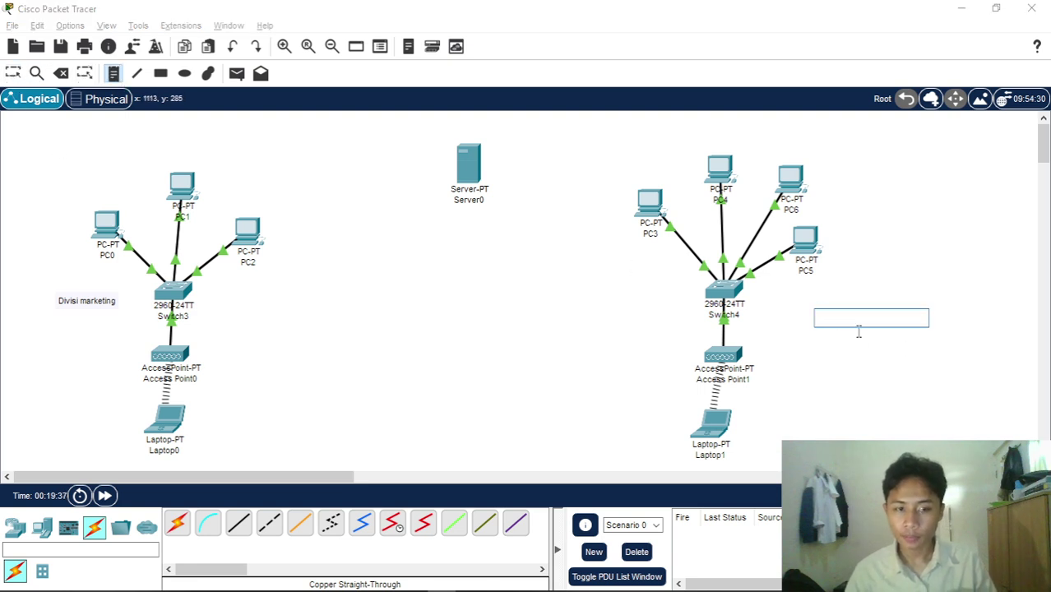
{"action": "type", "text": "Divisi Office"}
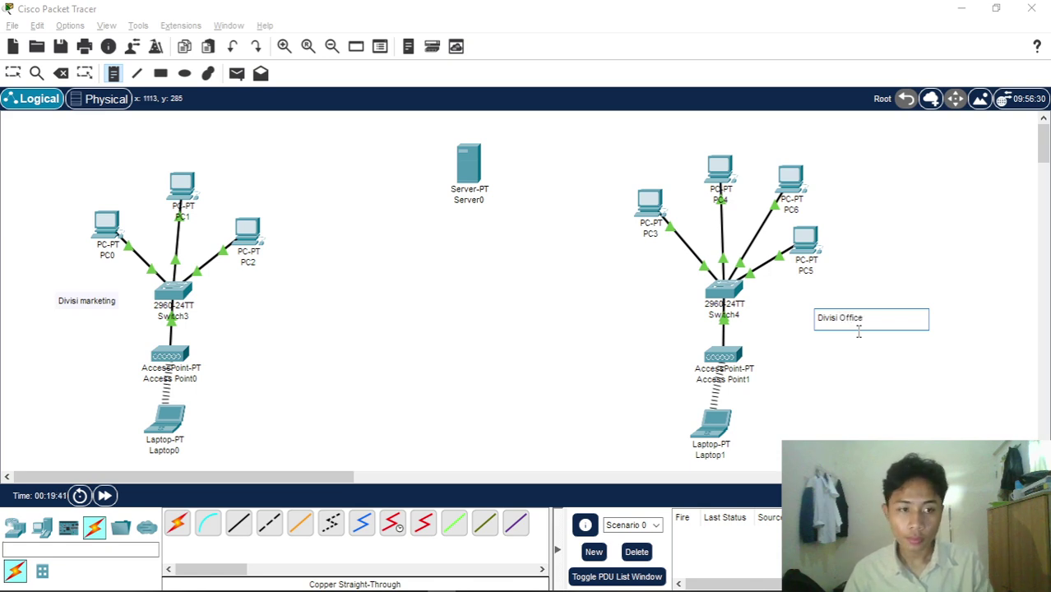
{"action": "left_click", "coordinate": [12, 76]}
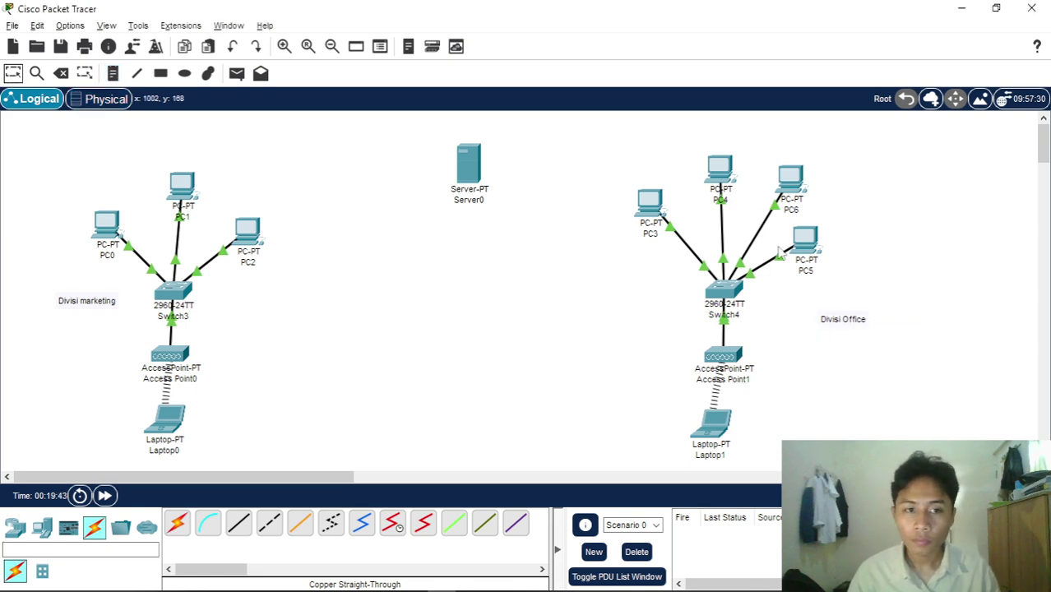
{"action": "left_click_drag", "start_coordinate": [843, 320], "coordinate": [823, 312]}
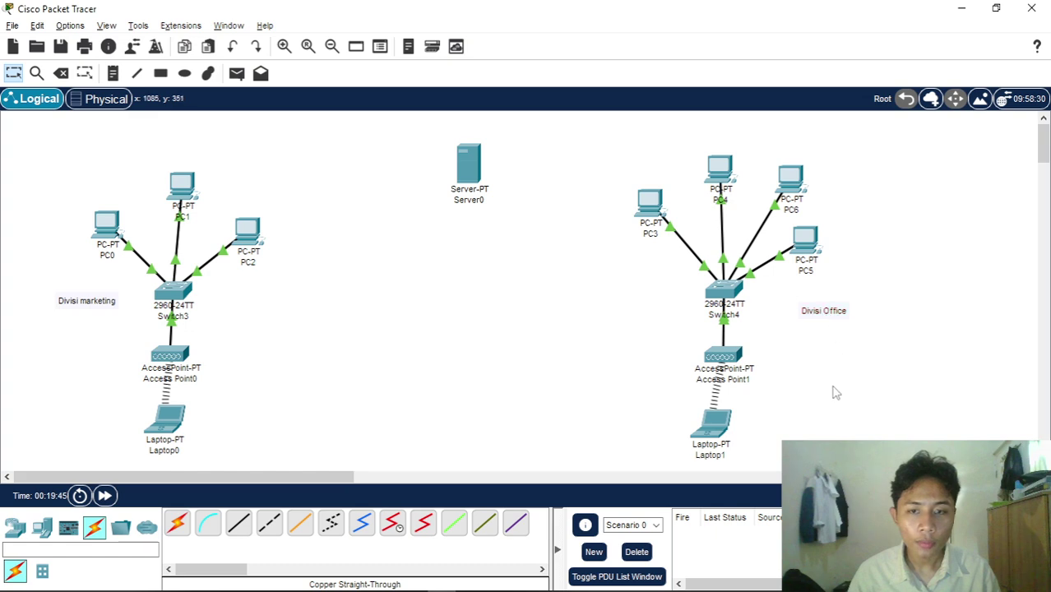
{"action": "left_click_drag", "start_coordinate": [63, 309], "coordinate": [59, 310]}
- Switch to the Word subnetting document and copy the marketing division's IP address, 192.168.3.0/29
{"action": "key", "text": "alt+Tab"}
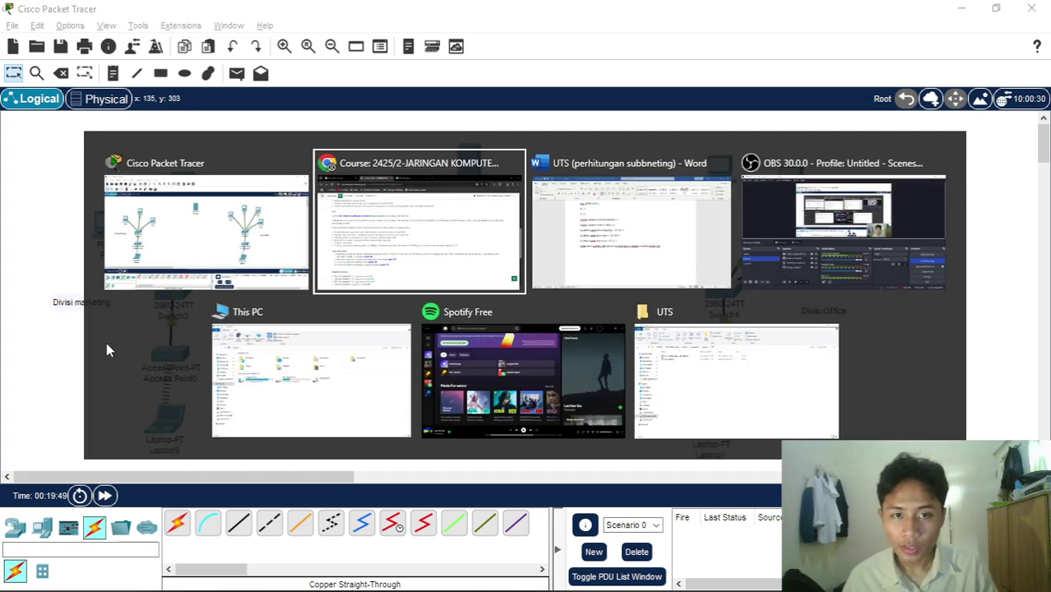
{"action": "key", "text": "Tab"}
{"action": "scroll", "coordinate": [306, 370], "scroll_direction": "down", "scroll_amount": 10}
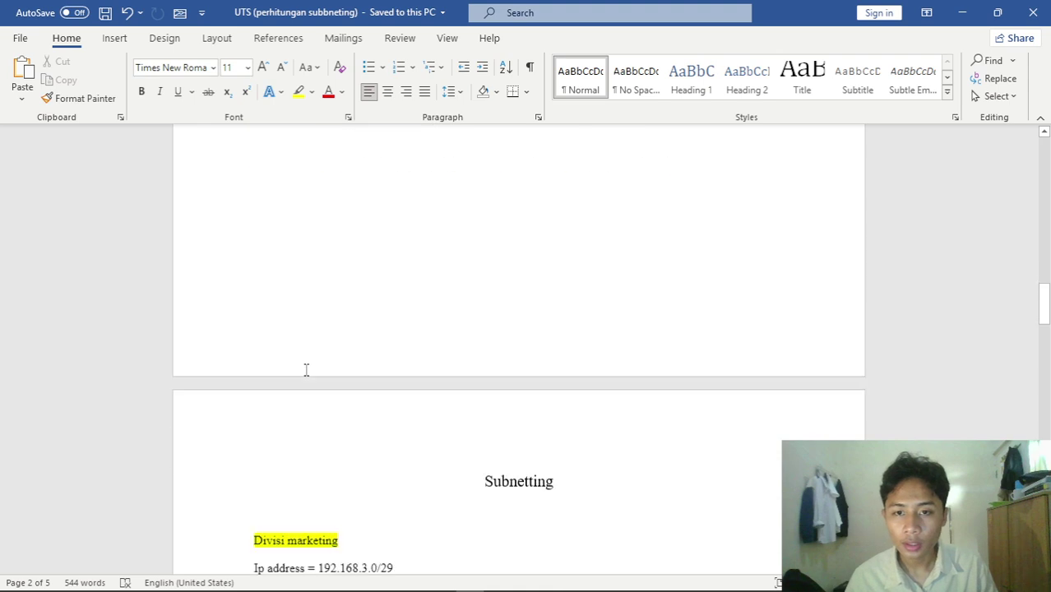
{"action": "scroll", "coordinate": [354, 419], "scroll_direction": "down", "scroll_amount": 3}
{"action": "scroll", "coordinate": [294, 455], "scroll_direction": "down", "scroll_amount": 2}
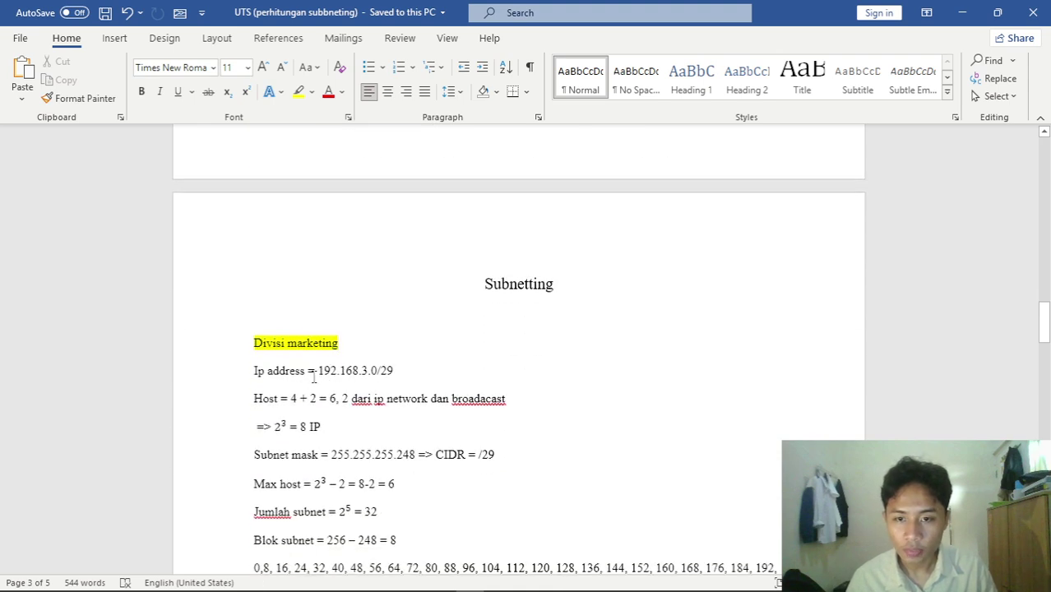
{"action": "left_click_drag", "start_coordinate": [328, 370], "coordinate": [400, 370]}
{"action": "key", "text": "ctrl+c"}
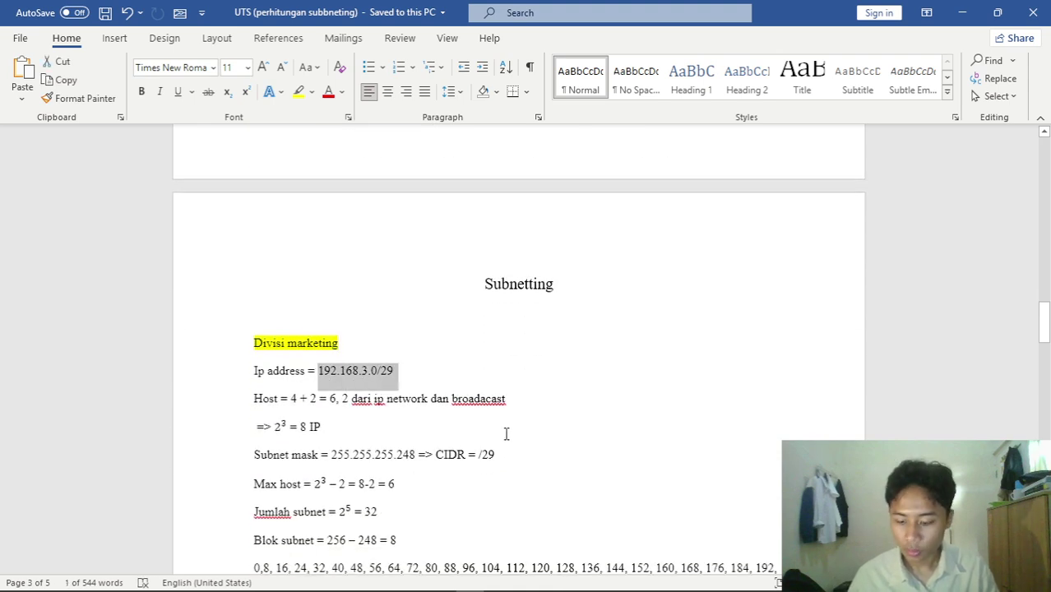
- Switch back to Packet Tracer, add the copied address 192.168.3.0/29 as a note, and place it directly beneath the "Divisi marketing" note
{"action": "key", "text": "alt+Tab"}
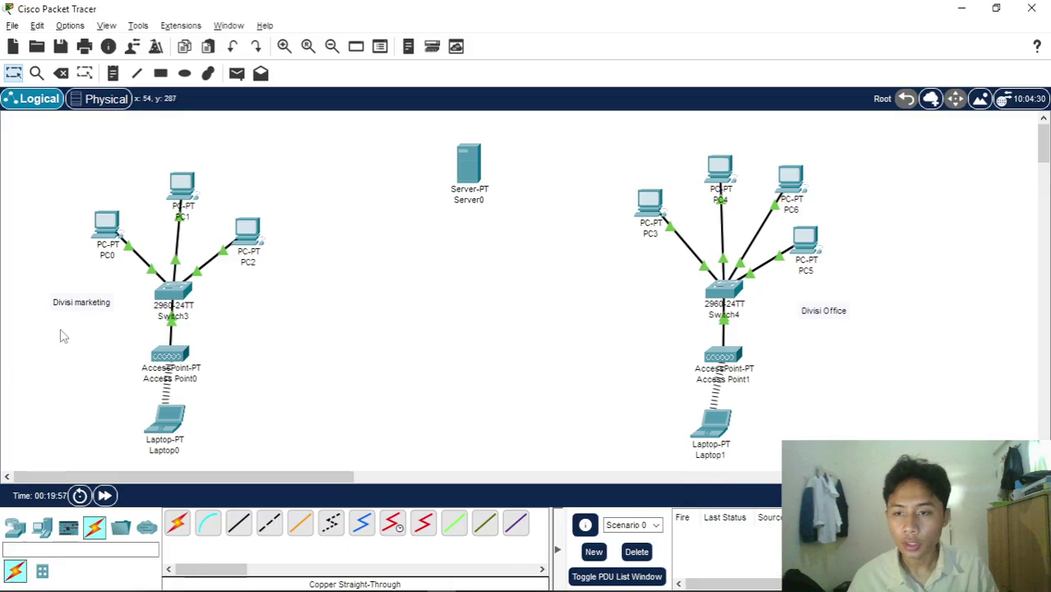
{"action": "left_click", "coordinate": [114, 75]}
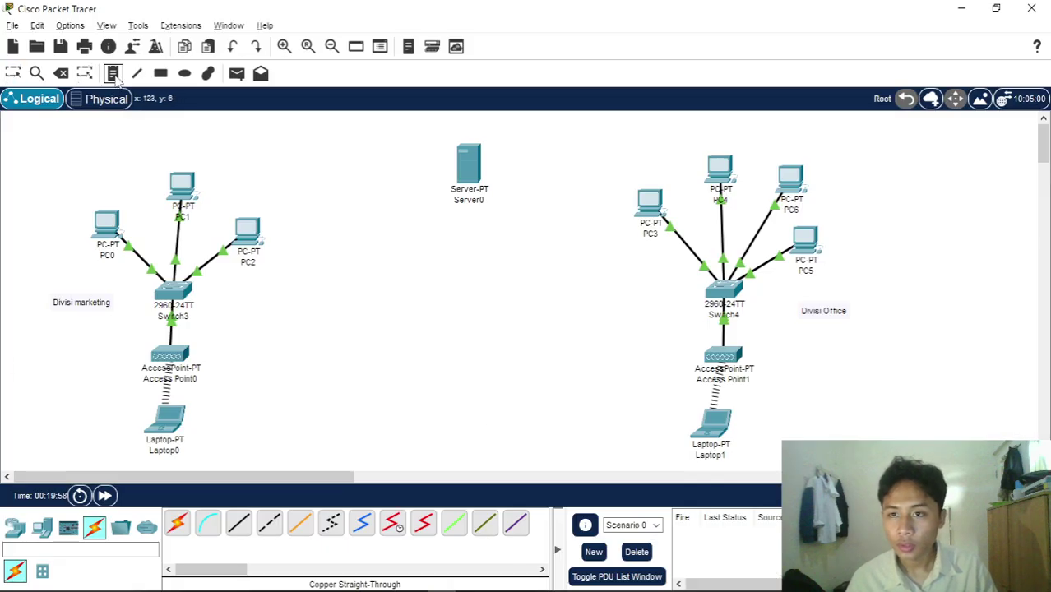
{"action": "left_click", "coordinate": [83, 323]}
{"action": "key", "text": "ctrl+v"}
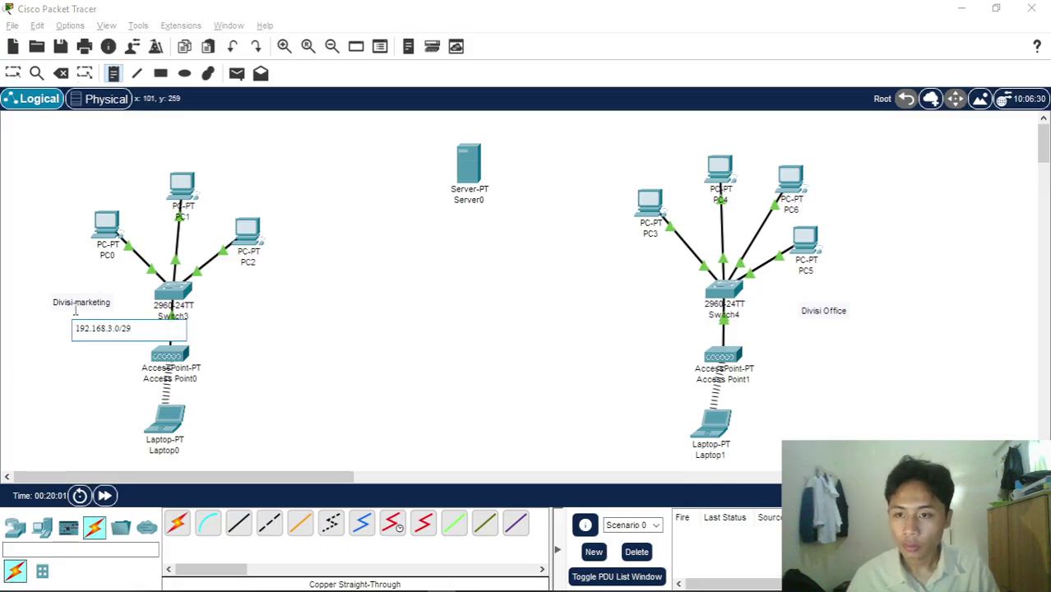
{"action": "key", "text": "Escape"}
{"action": "left_click_drag", "start_coordinate": [113, 337], "coordinate": [87, 329]}
{"action": "left_click", "coordinate": [272, 341]}
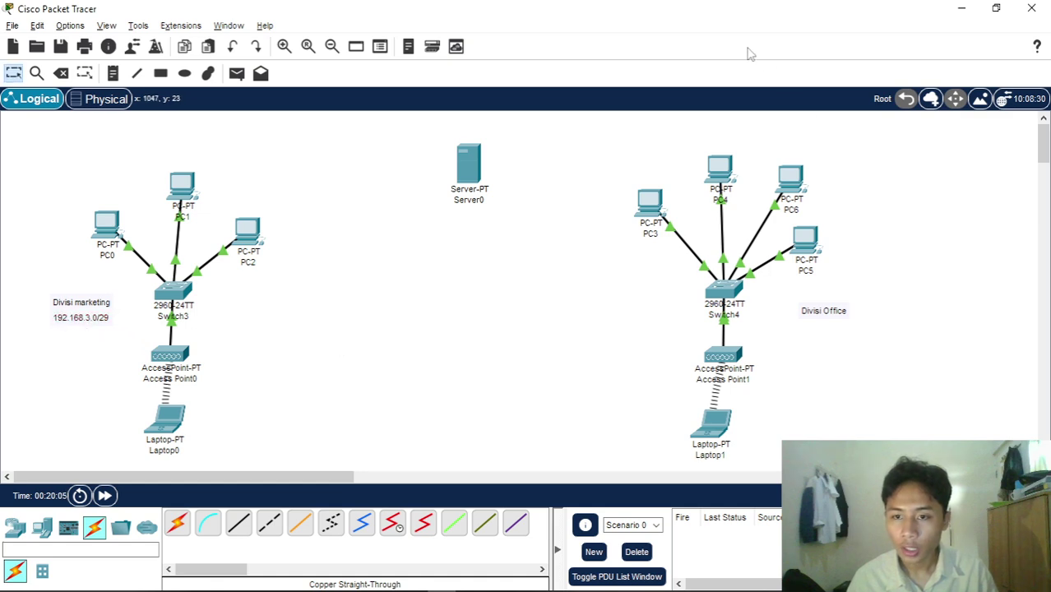
- Switch to the Word subnetting document and copy the office division's IP address, 192.168.4.0/28
{"action": "left_click", "coordinate": [113, 74]}
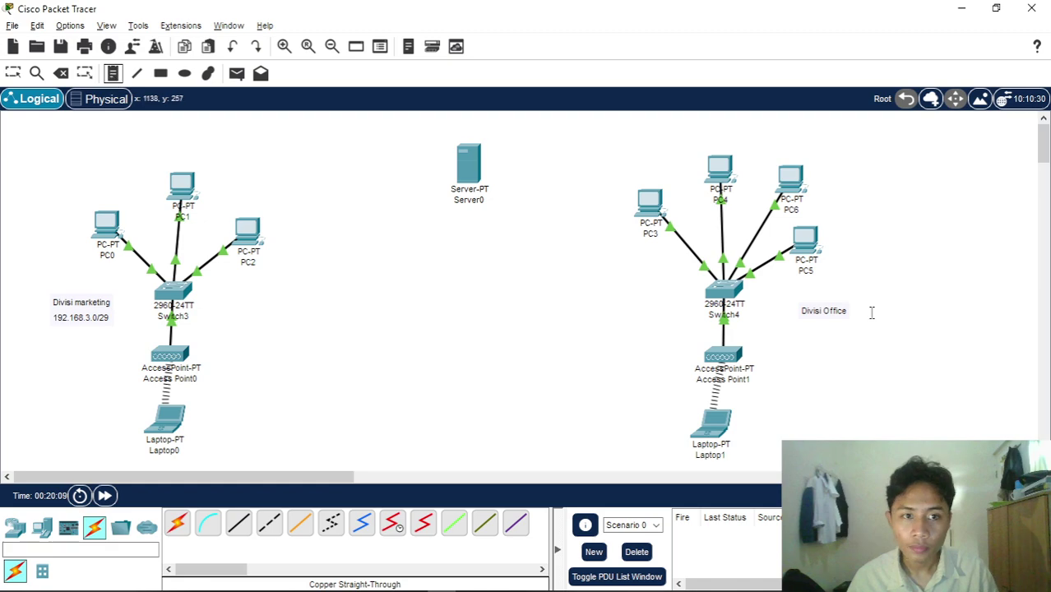
{"action": "left_click", "coordinate": [816, 327]}
{"action": "key", "text": "alt+Tab"}
{"action": "scroll", "coordinate": [403, 326], "scroll_direction": "down", "scroll_amount": 3}
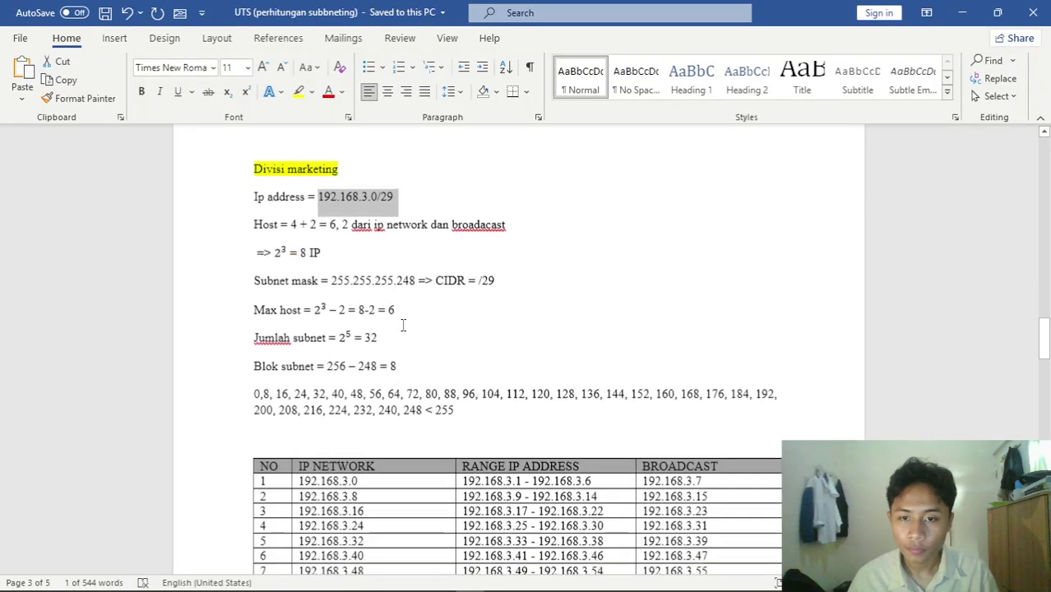
{"action": "scroll", "coordinate": [403, 325], "scroll_direction": "down", "scroll_amount": 15}
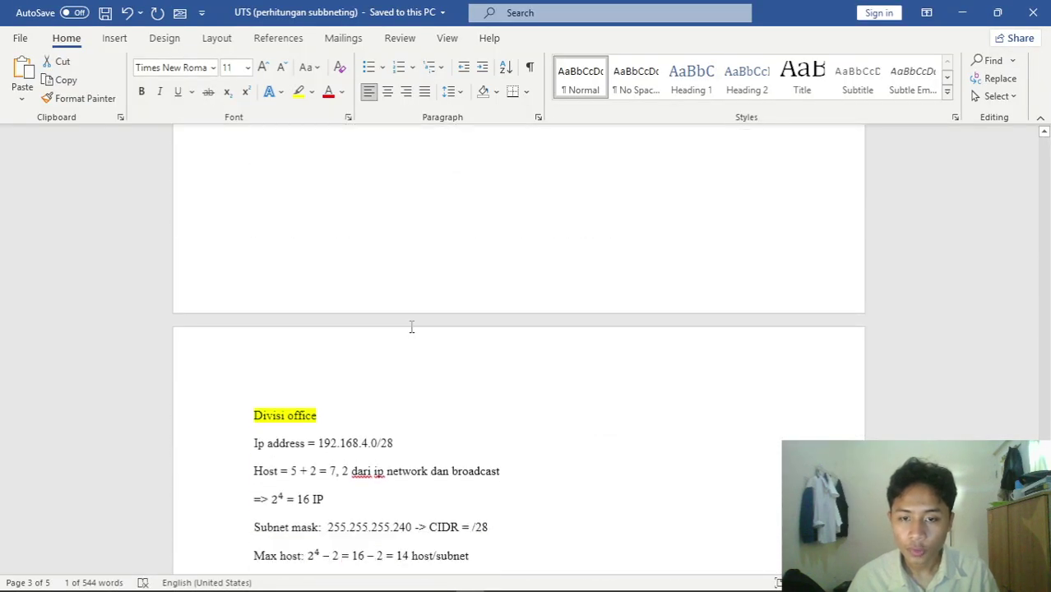
{"action": "scroll", "coordinate": [411, 328], "scroll_direction": "down", "scroll_amount": 3}
{"action": "left_click_drag", "start_coordinate": [378, 245], "coordinate": [399, 245]}
{"action": "key", "text": "ctrl+c"}
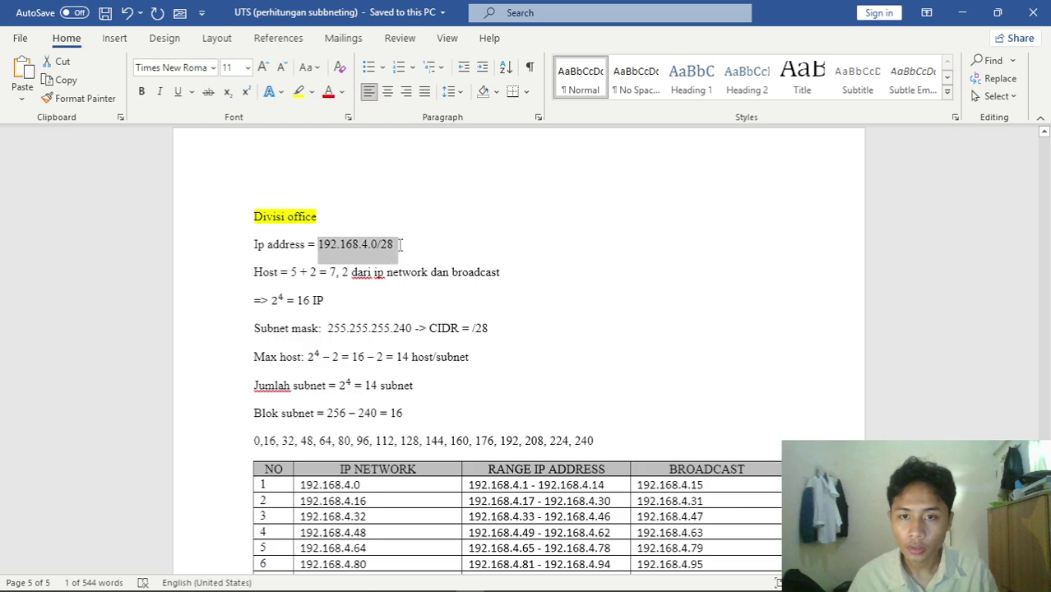
- Return to Packet Tracer, add the note 192.168.4.0/28, and align it directly beneath the "Divisi Office" note
{"action": "key", "text": "alt+Tab"}
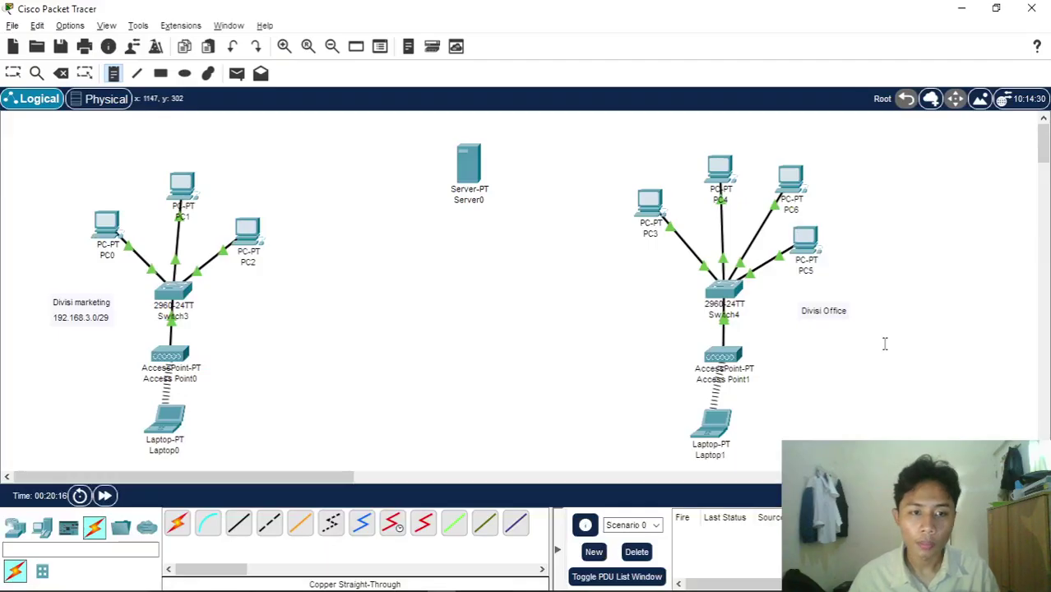
{"action": "left_click", "coordinate": [829, 330]}
{"action": "key", "text": "ctrl+v"}
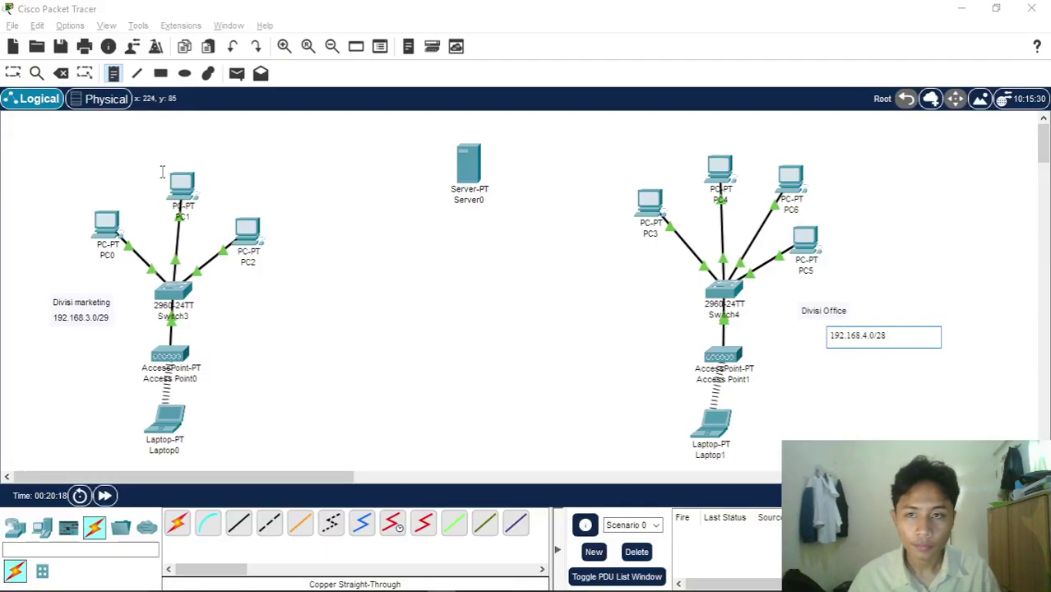
{"action": "left_click", "coordinate": [765, 325]}
{"action": "key", "text": "Escape"}
{"action": "left_click_drag", "start_coordinate": [872, 346], "coordinate": [829, 331]}
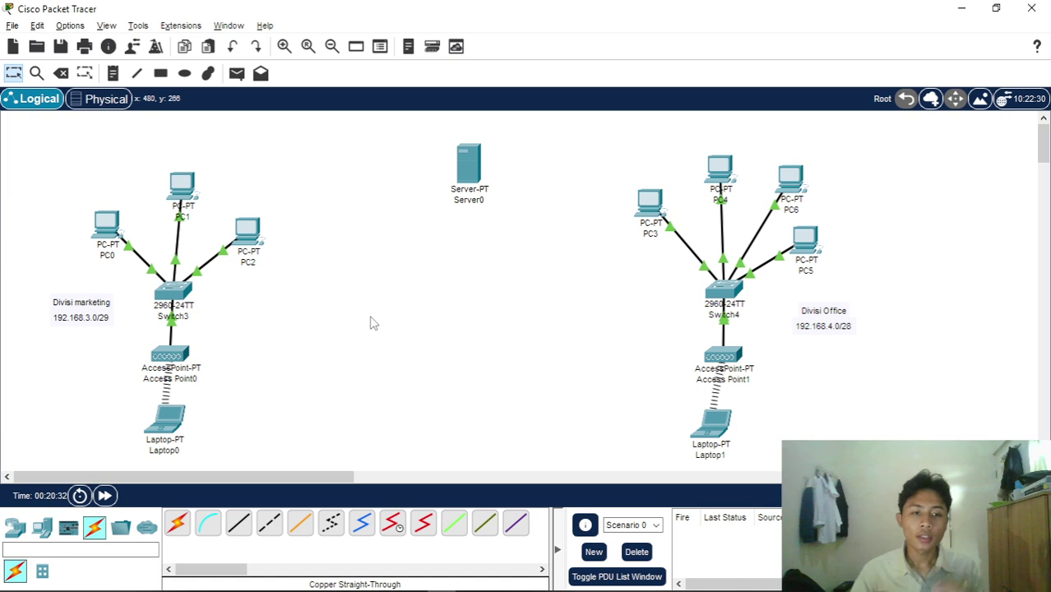
{"action": "left_click", "coordinate": [42, 527]}
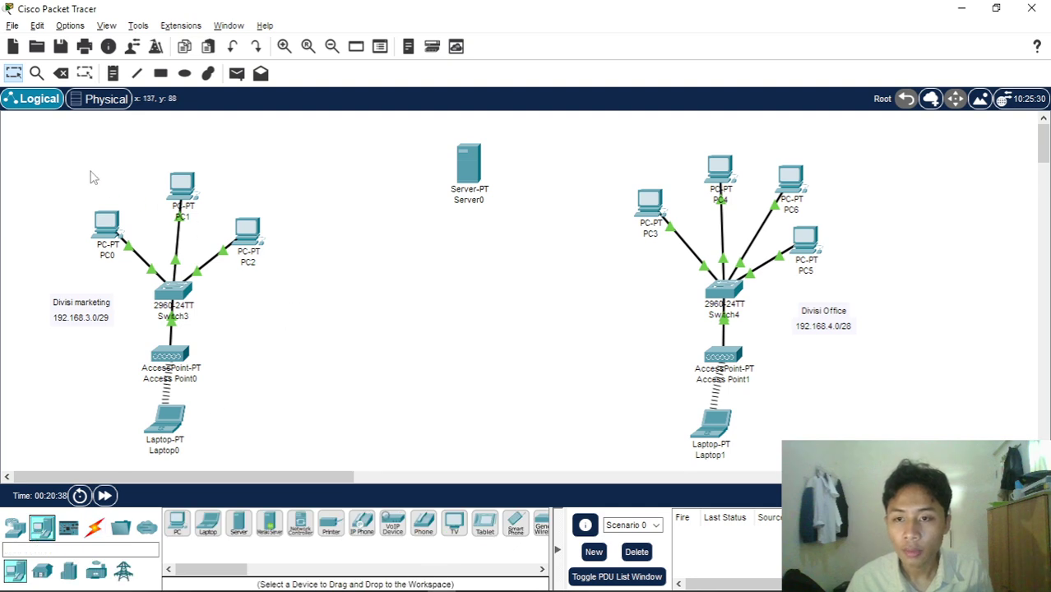
{"action": "left_click_drag", "start_coordinate": [39, 145], "coordinate": [288, 454]}
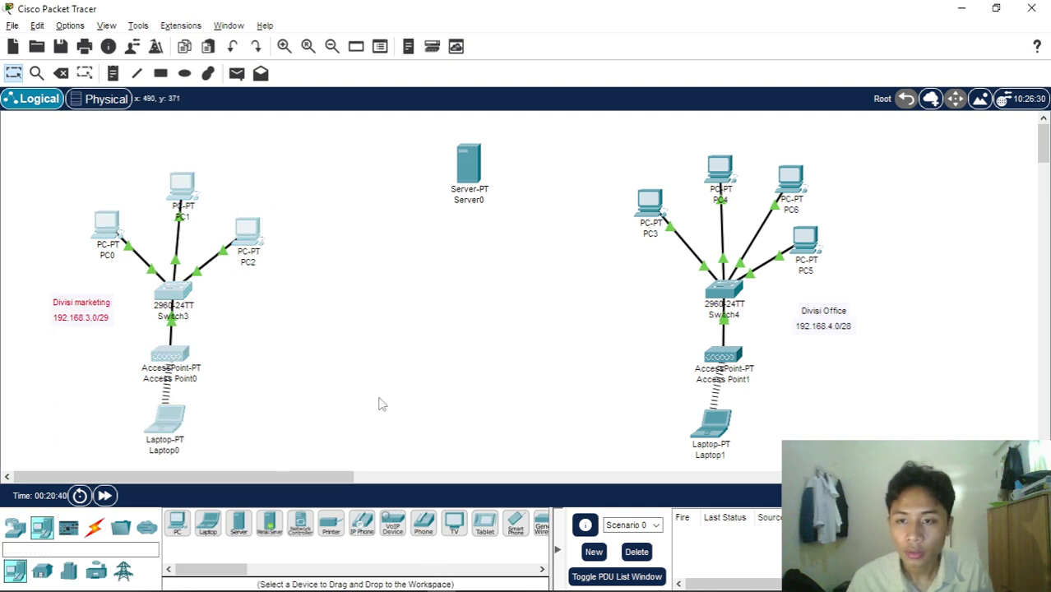
{"action": "left_click_drag", "start_coordinate": [610, 121], "coordinate": [878, 452]}
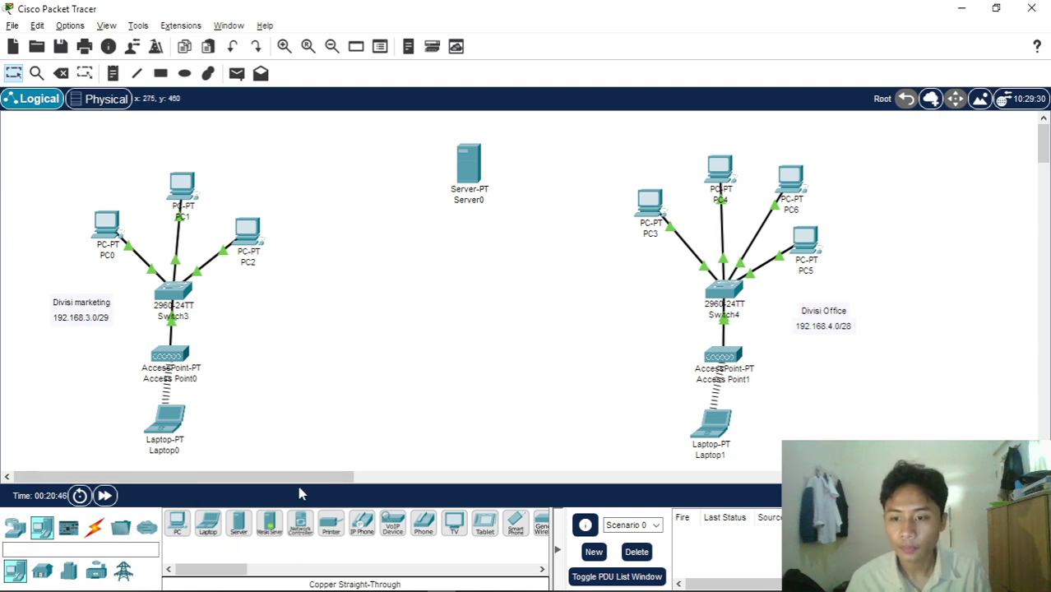
- Add two PT-Router devices on the inner sides of the divisions, one beside Switch3 and one beside Switch4
{"action": "left_click", "coordinate": [25, 532]}
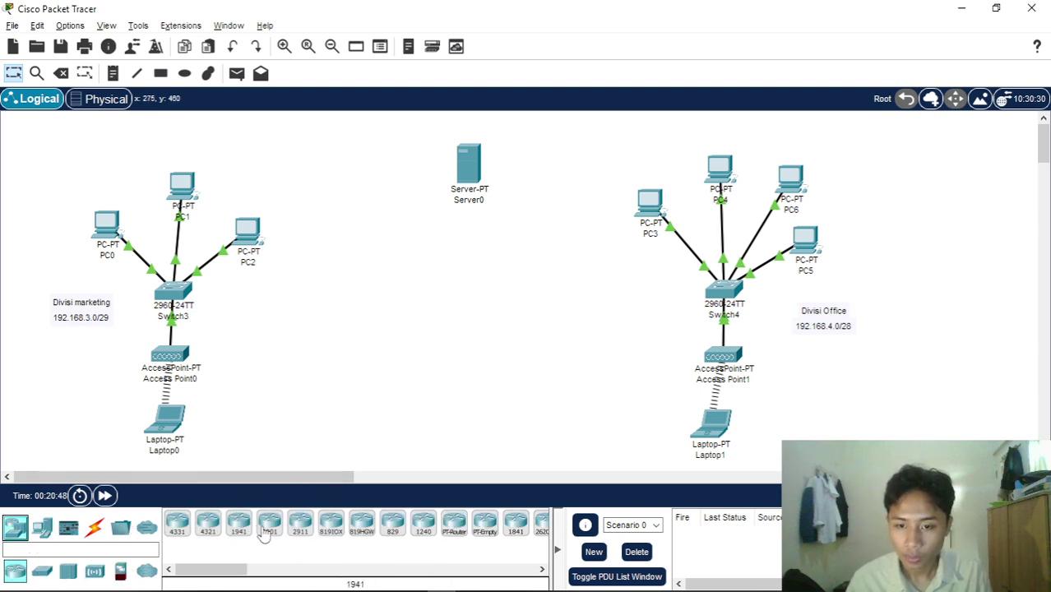
{"action": "left_click", "coordinate": [455, 527]}
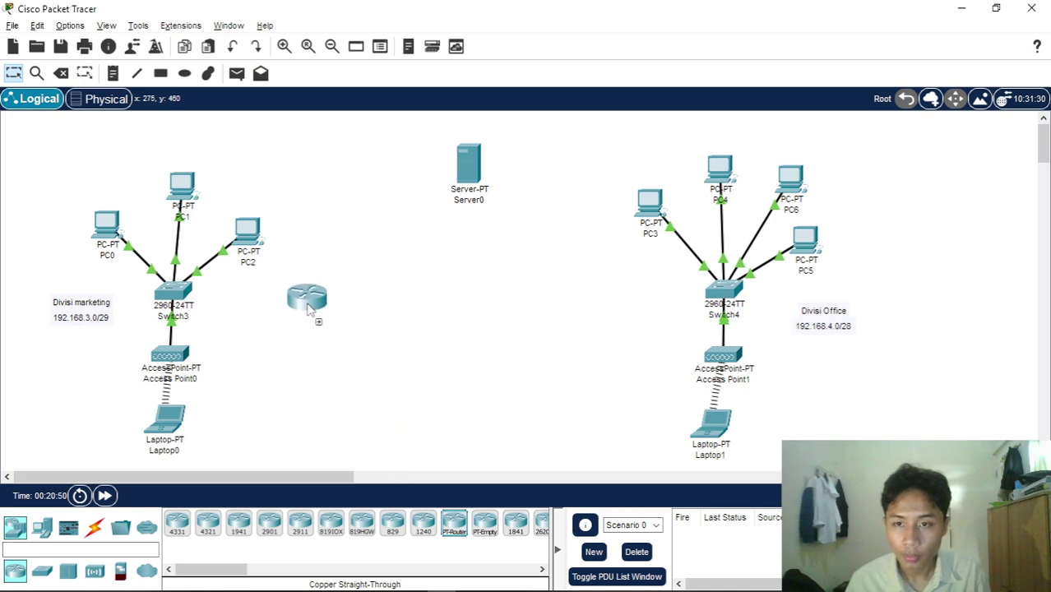
{"action": "left_click", "coordinate": [294, 306]}
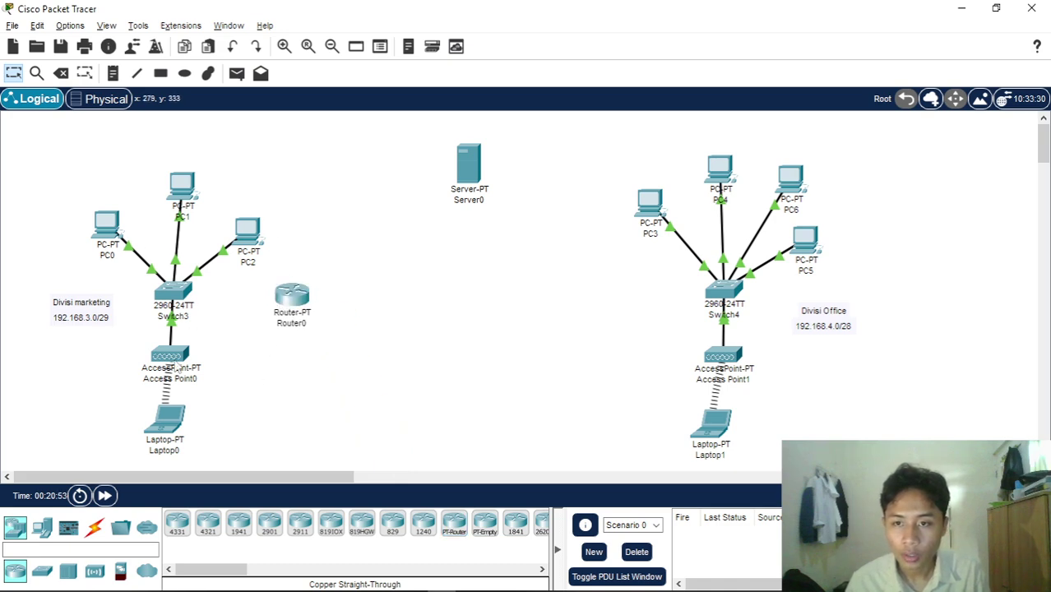
{"action": "left_click", "coordinate": [454, 527]}
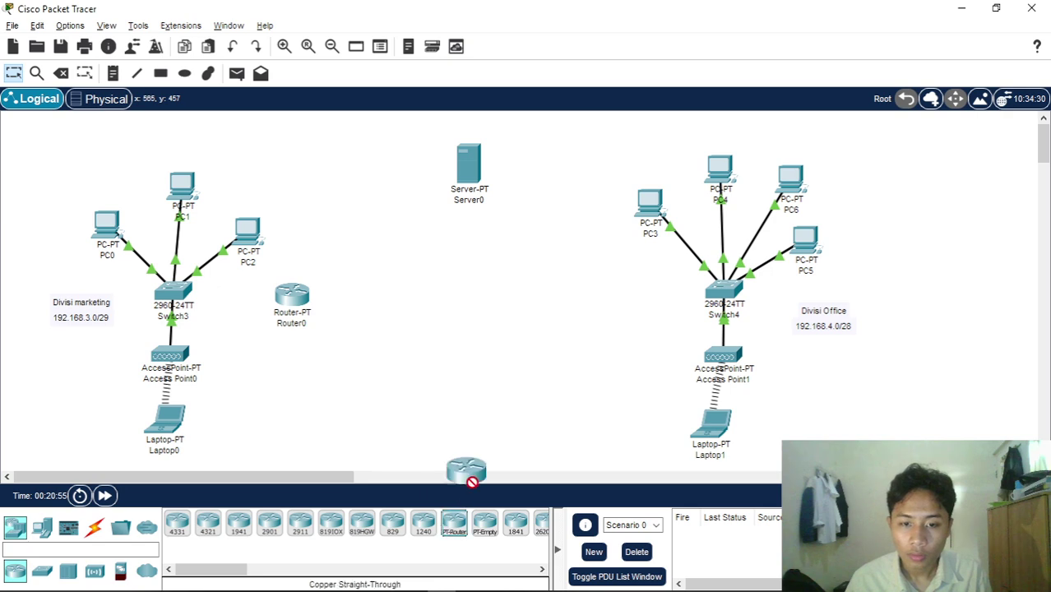
{"action": "left_click", "coordinate": [622, 313]}
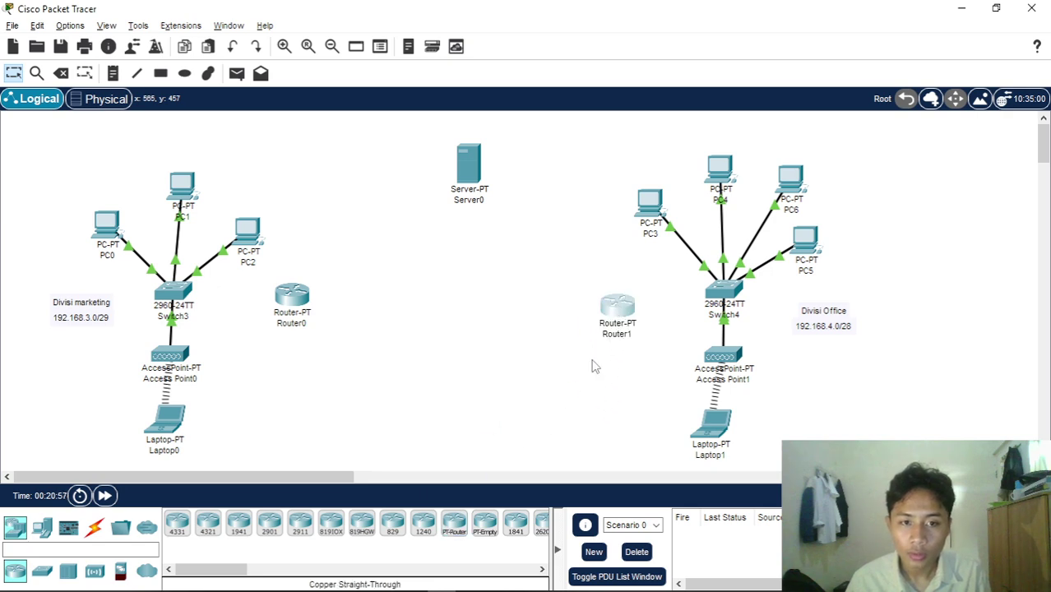
{"action": "left_click", "coordinate": [617, 310]}
{"action": "left_click", "coordinate": [826, 49]}
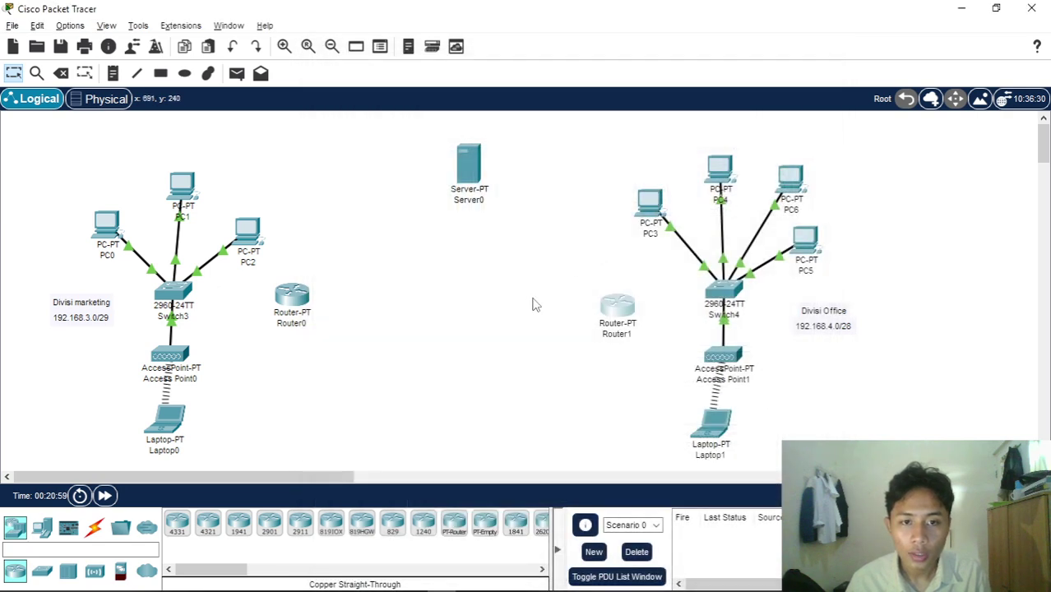
- Add a third PT-Router between the two divisions, position it beneath Server0, and nudge Router1 and Server0 into line
{"action": "left_click", "coordinate": [453, 526]}
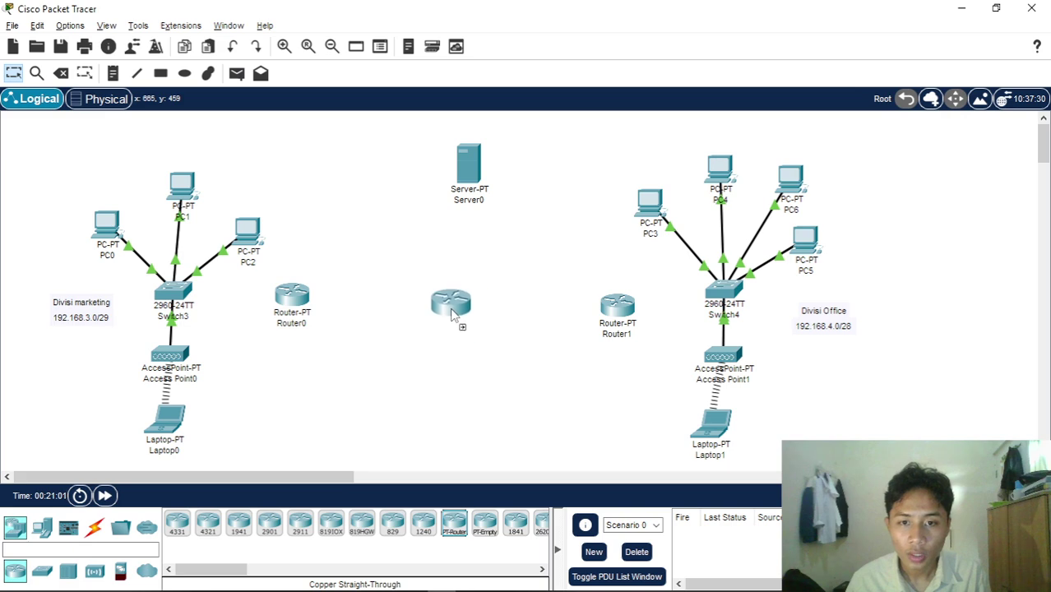
{"action": "left_click", "coordinate": [458, 314]}
{"action": "left_click_drag", "start_coordinate": [610, 311], "coordinate": [593, 307]}
{"action": "left_click_drag", "start_coordinate": [462, 310], "coordinate": [458, 255]}
{"action": "left_click_drag", "start_coordinate": [476, 179], "coordinate": [462, 175]}
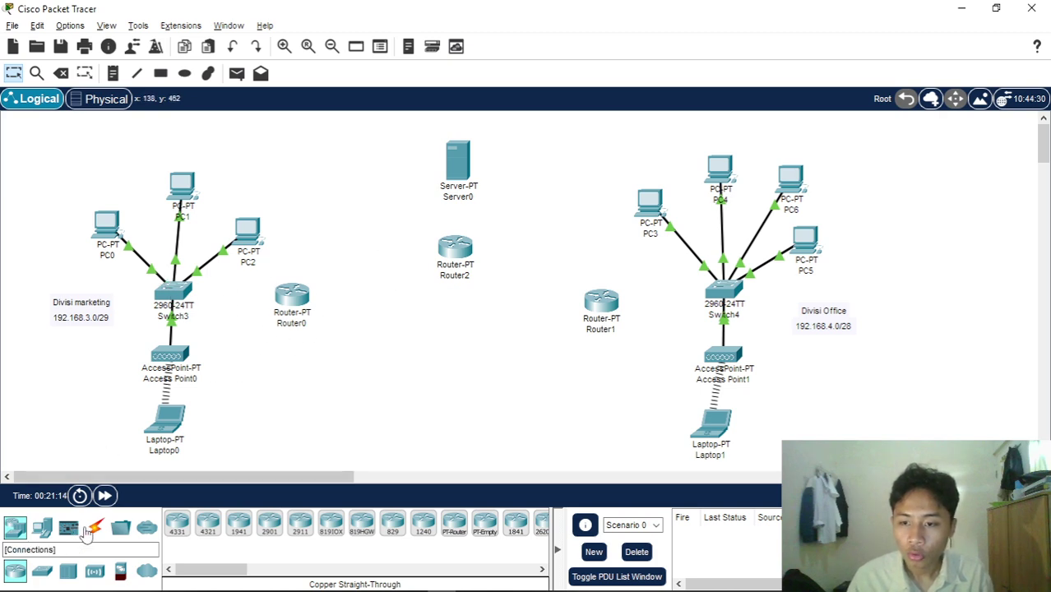
- Connect Switch3's FastEthernet0/5 port to Router0's FastEthernet0/0 port with a copper straight-through cable
{"action": "left_click", "coordinate": [93, 527]}
{"action": "left_click", "coordinate": [239, 523]}
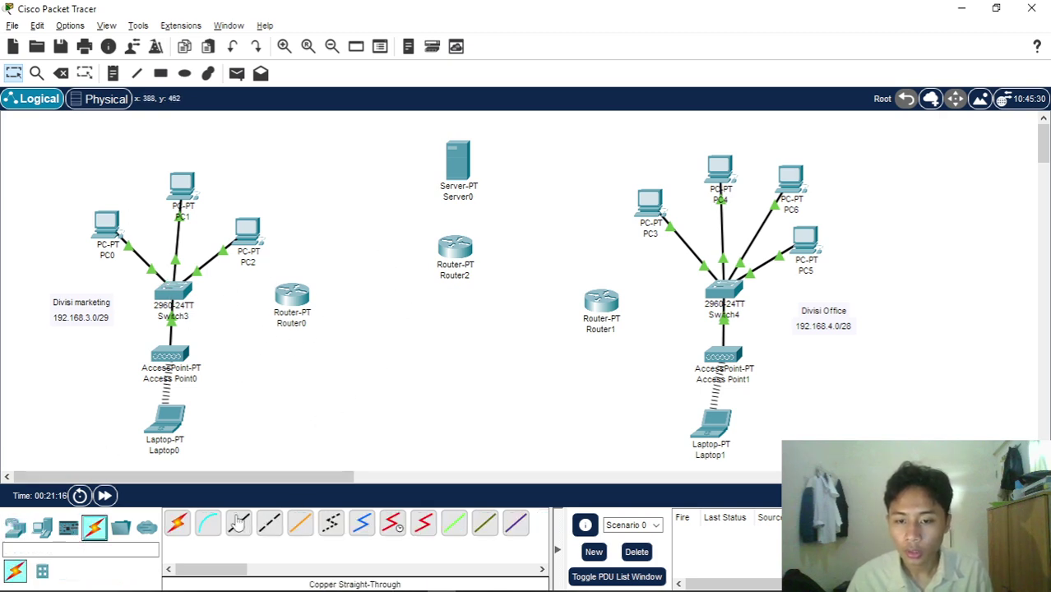
{"action": "left_click", "coordinate": [174, 291]}
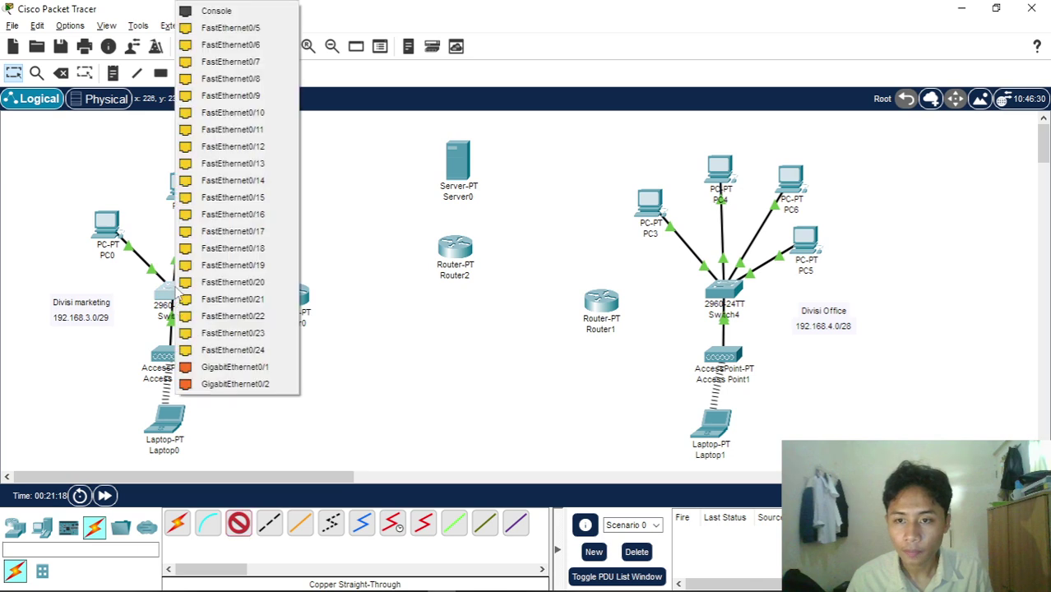
{"action": "left_click", "coordinate": [237, 31]}
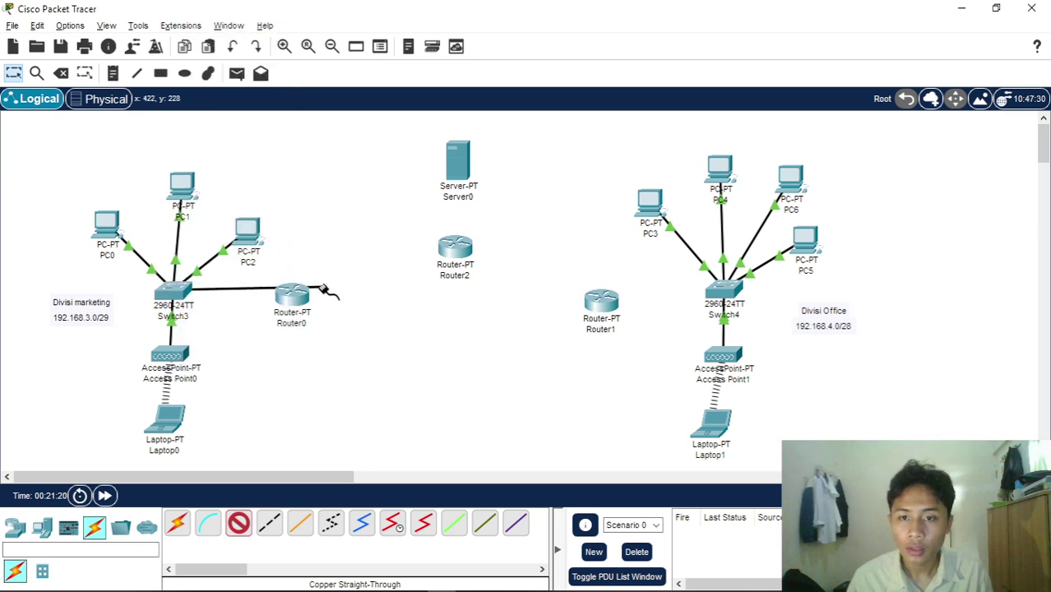
{"action": "left_click", "coordinate": [292, 296]}
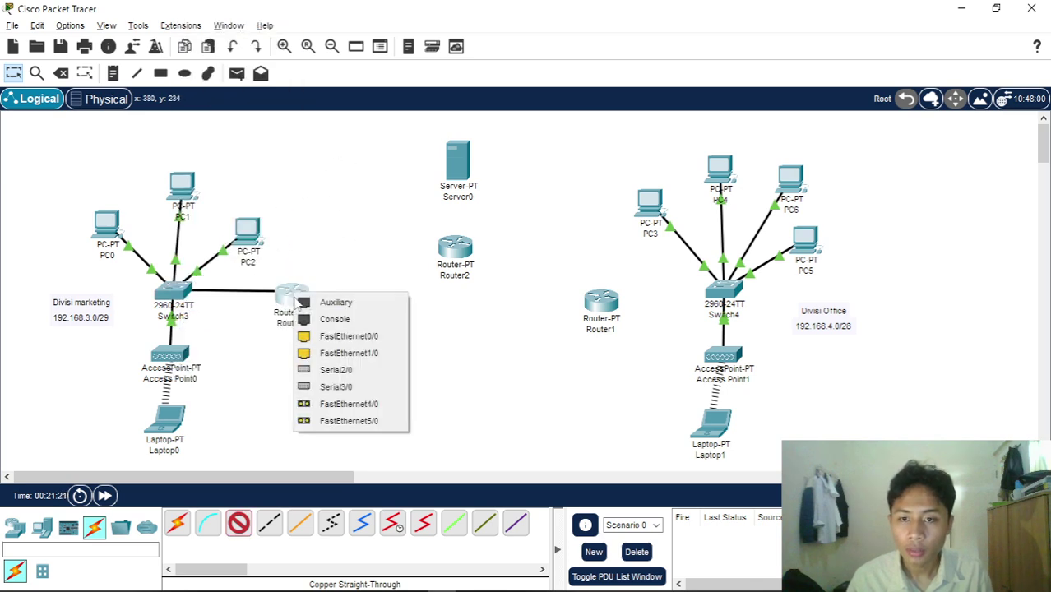
{"action": "left_click", "coordinate": [363, 337]}
- Connect Switch4's FastEthernet0/6 port to Router1's FastEthernet0/0 port with a copper straight-through cable
{"action": "left_click", "coordinate": [237, 523]}
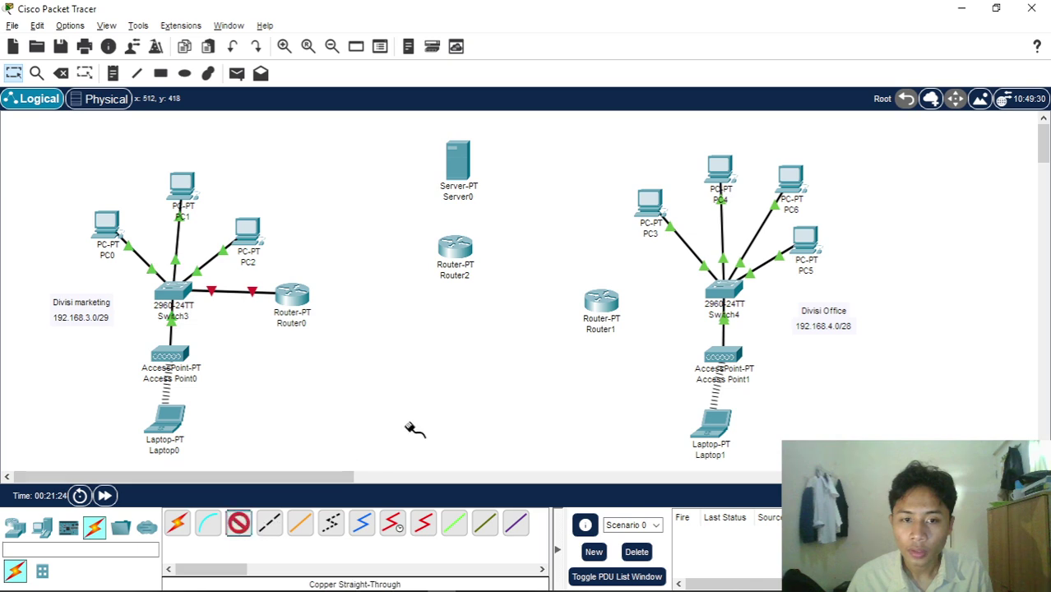
{"action": "left_click", "coordinate": [710, 292]}
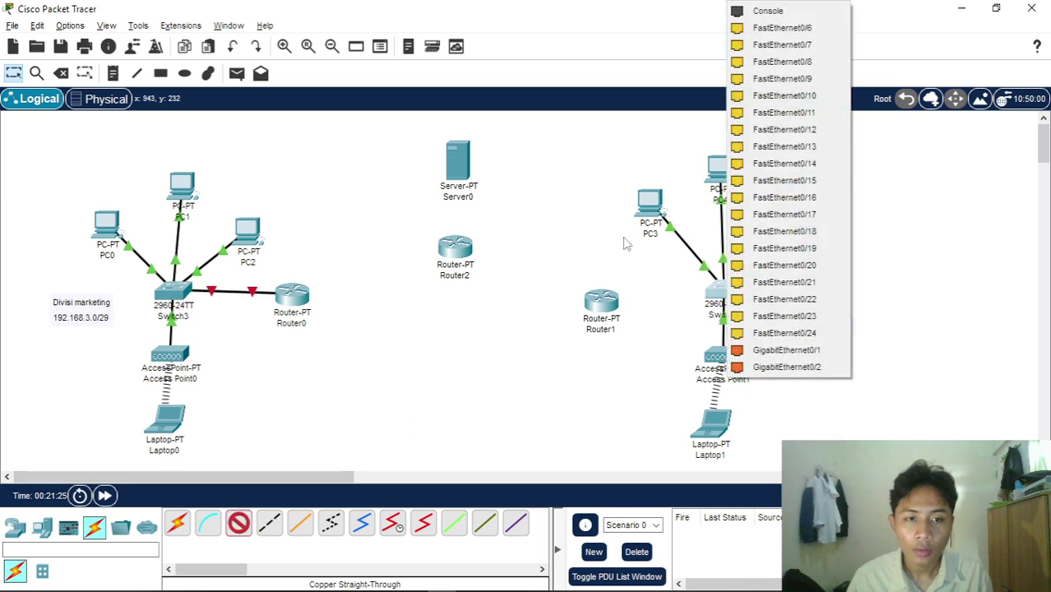
{"action": "left_click", "coordinate": [754, 32]}
{"action": "left_click", "coordinate": [598, 296]}
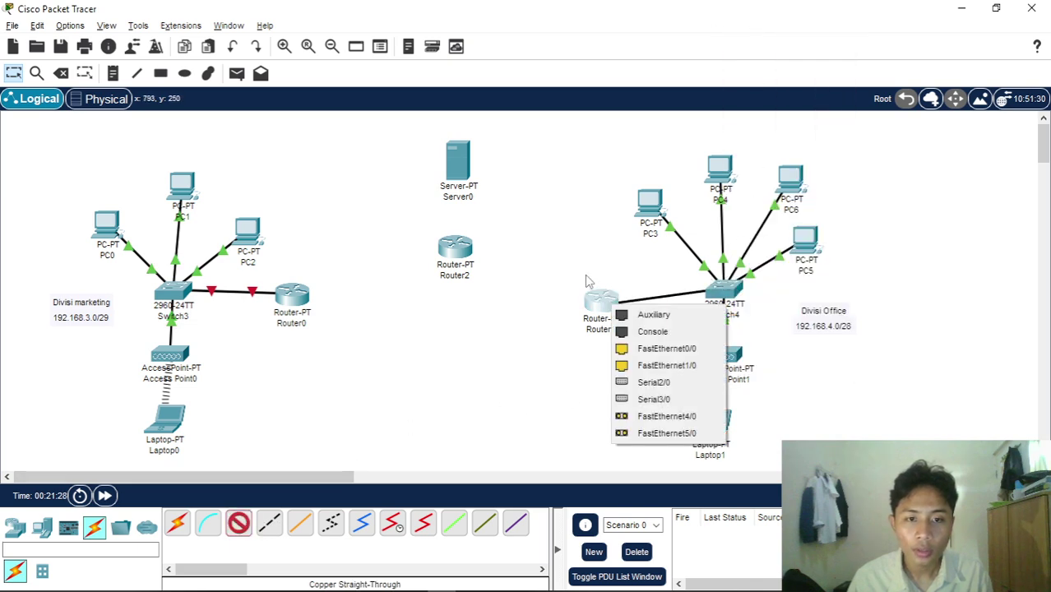
{"action": "left_click", "coordinate": [652, 354]}
- Level Router1 and Router0 with their switches and shift Router2 slightly up toward Server0
{"action": "left_click_drag", "start_coordinate": [600, 318], "coordinate": [600, 303]}
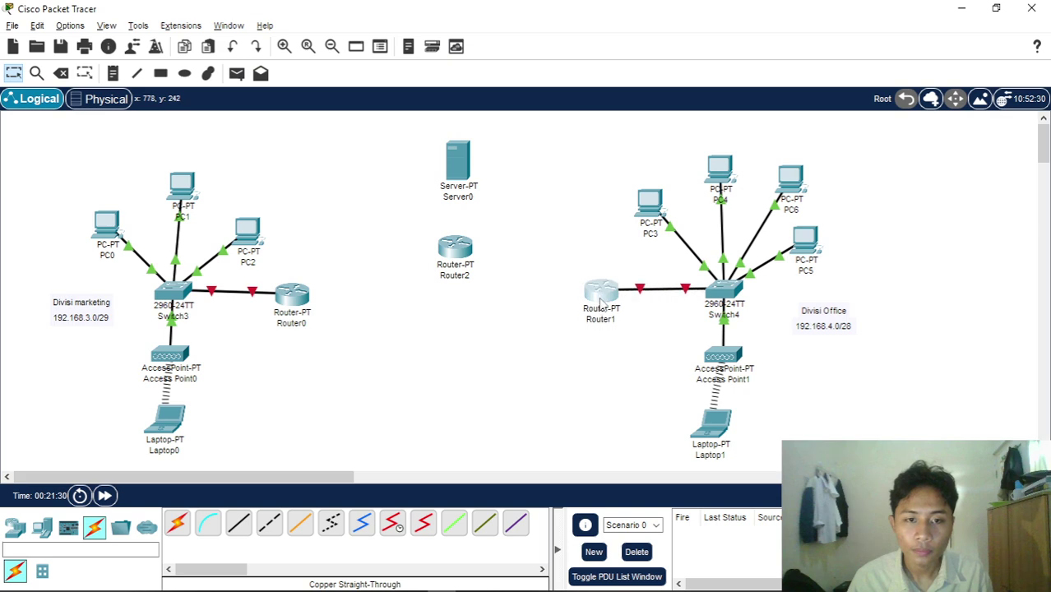
{"action": "left_click_drag", "start_coordinate": [286, 295], "coordinate": [296, 292]}
{"action": "left_click_drag", "start_coordinate": [466, 262], "coordinate": [465, 257]}
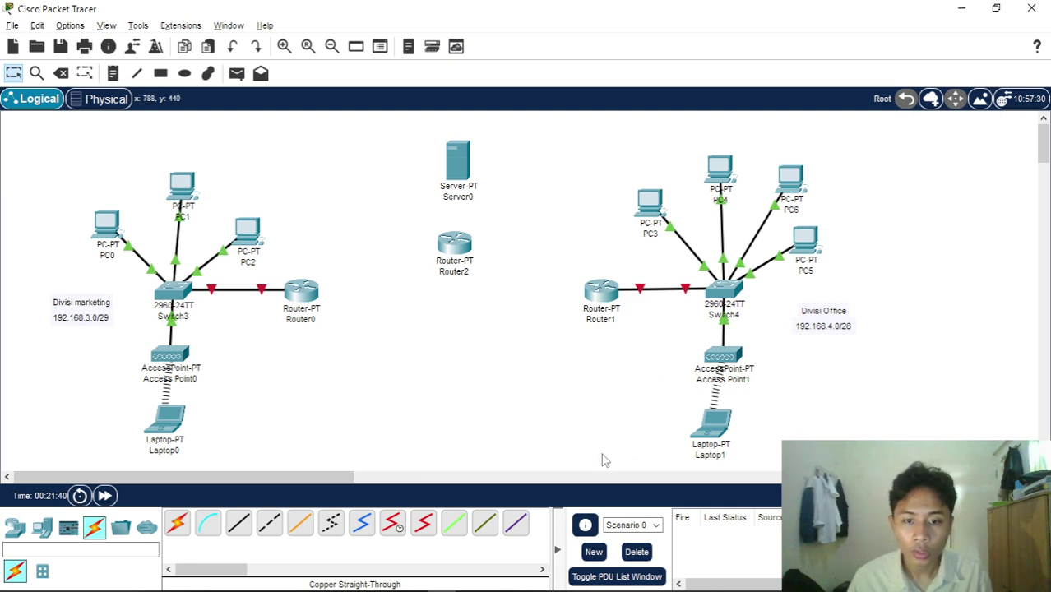
- Connect Router0's Serial2/0 port to Router2's Serial2/0 port with a Serial DTE cable
{"action": "left_click", "coordinate": [424, 526]}
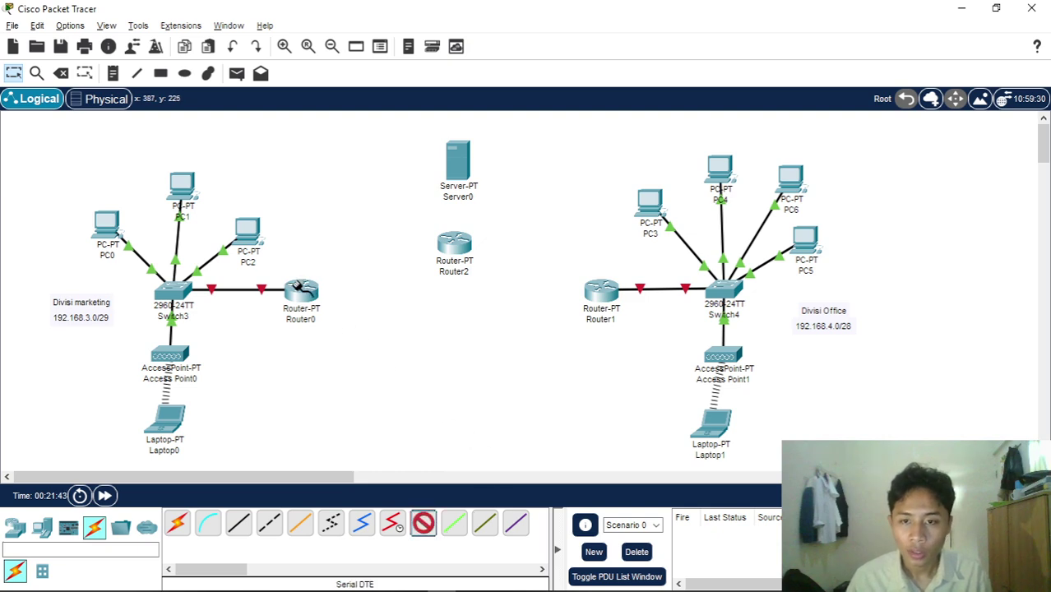
{"action": "left_click", "coordinate": [301, 290]}
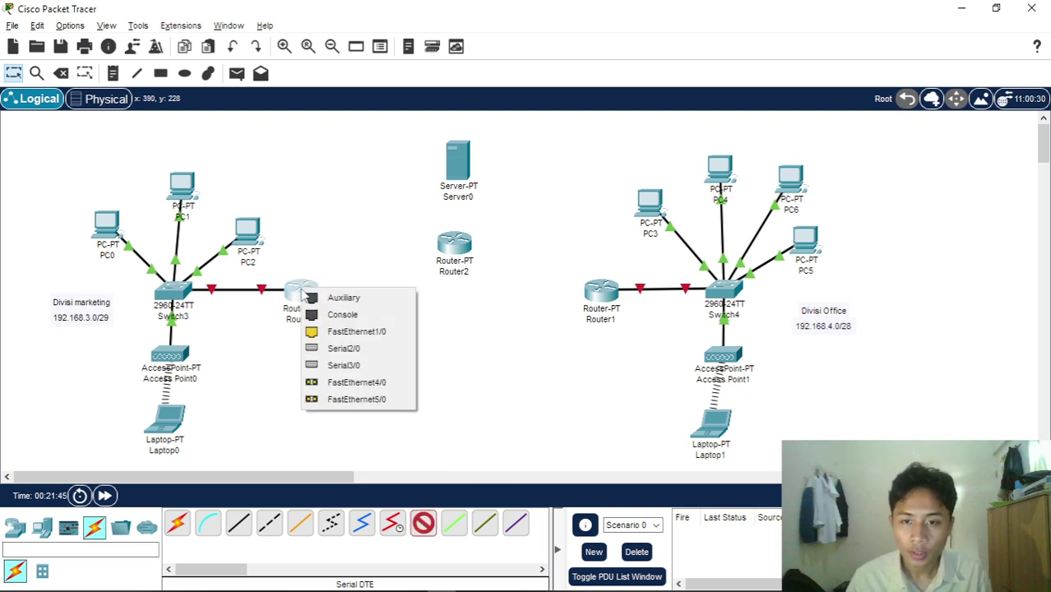
{"action": "left_click", "coordinate": [362, 349]}
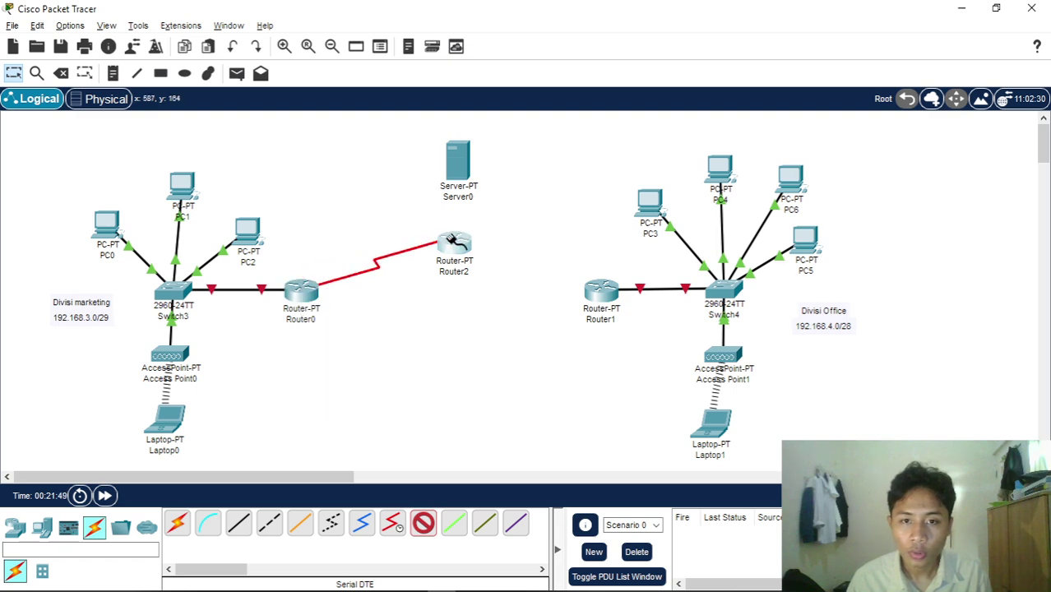
{"action": "left_click", "coordinate": [451, 241]}
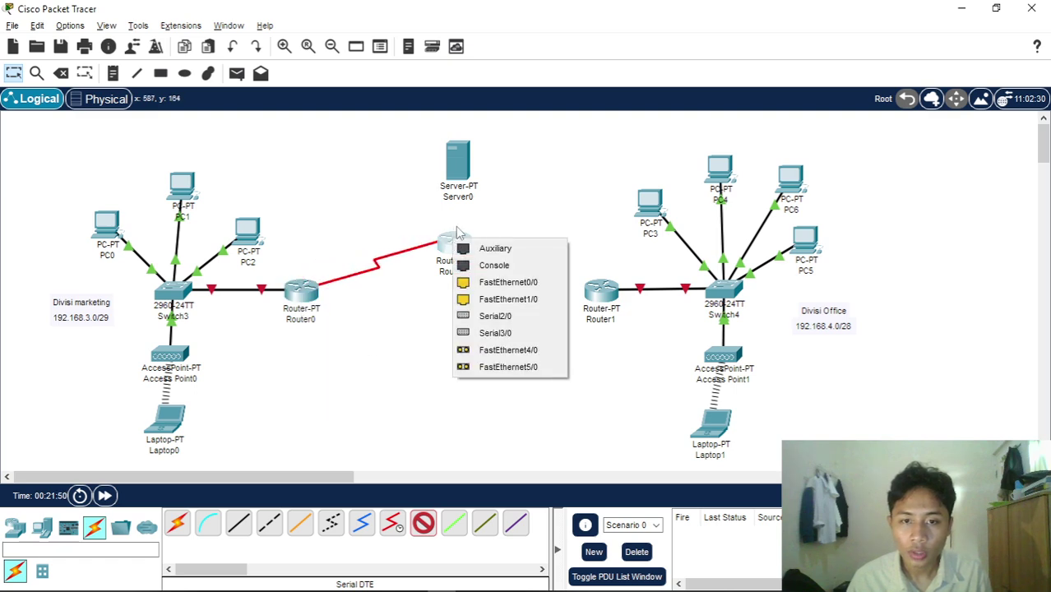
{"action": "left_click", "coordinate": [527, 317]}
- Connect Router2's Serial3/0 port to Router1's Serial3/0 port with a Serial DTE cable
{"action": "left_click", "coordinate": [423, 523]}
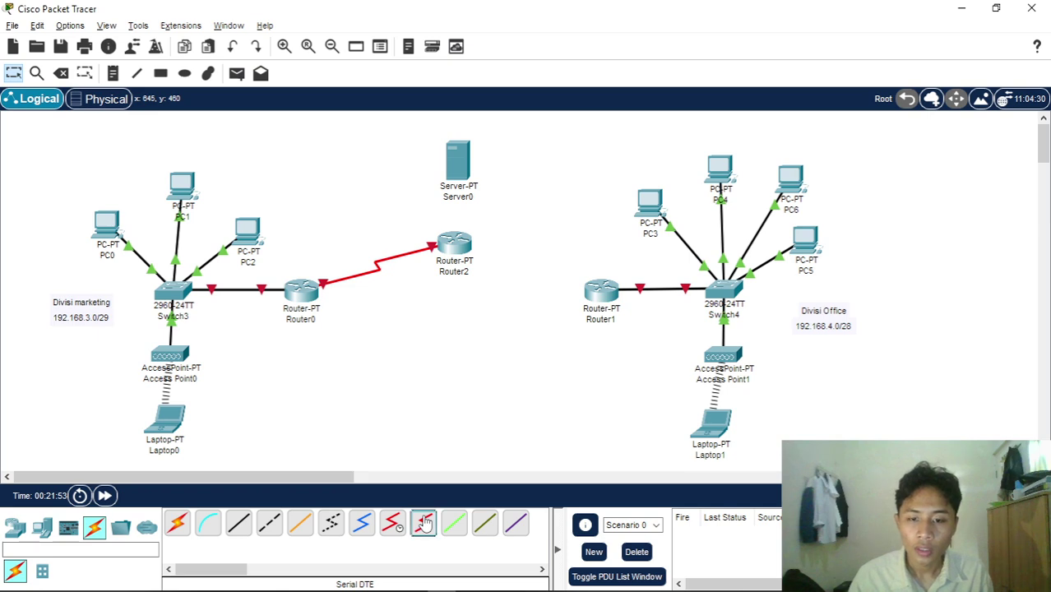
{"action": "left_click", "coordinate": [453, 242]}
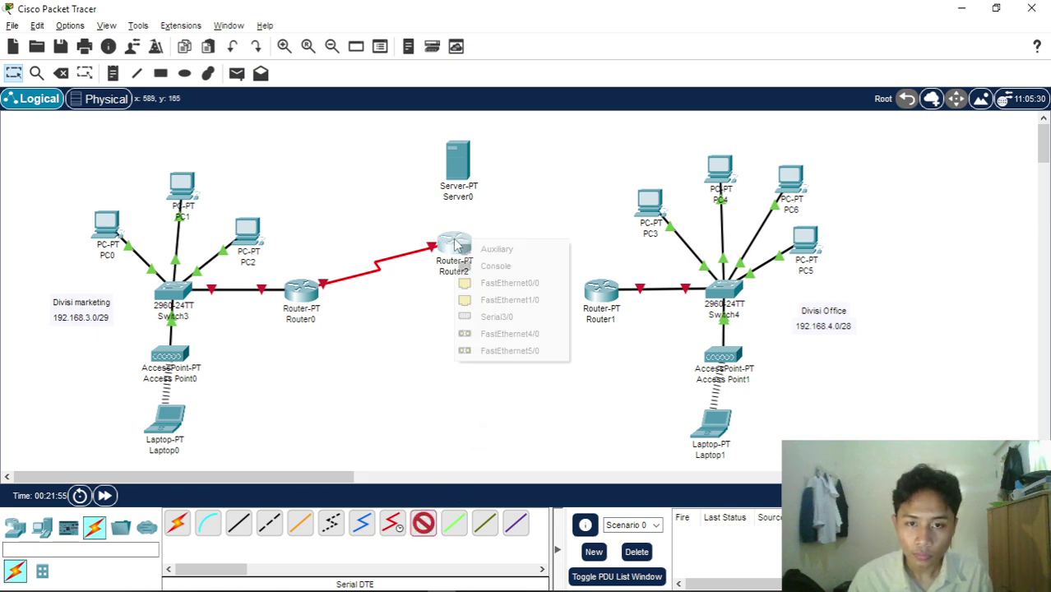
{"action": "left_click", "coordinate": [529, 319]}
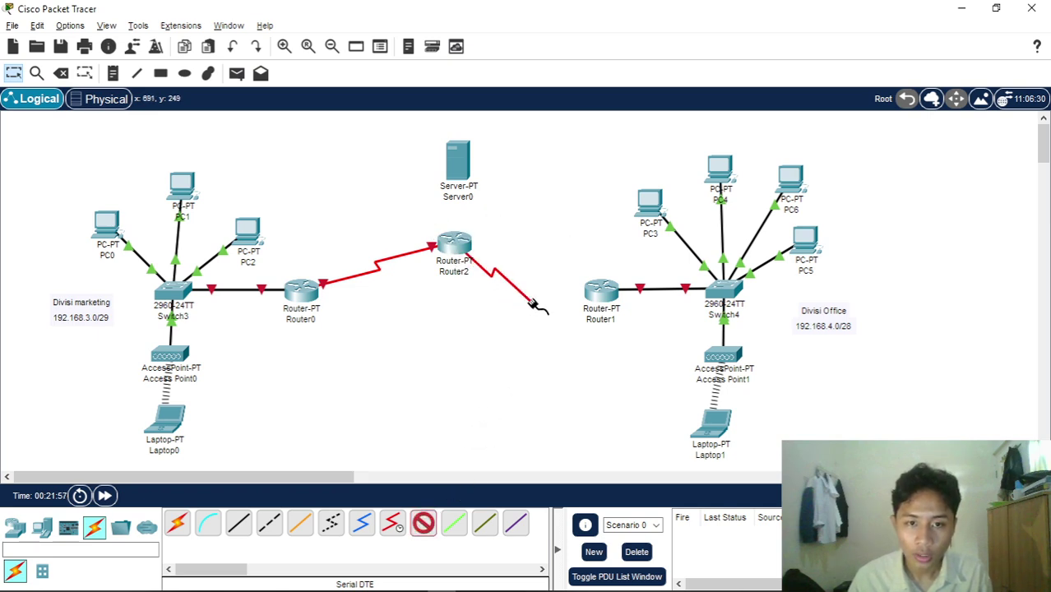
{"action": "left_click", "coordinate": [600, 290]}
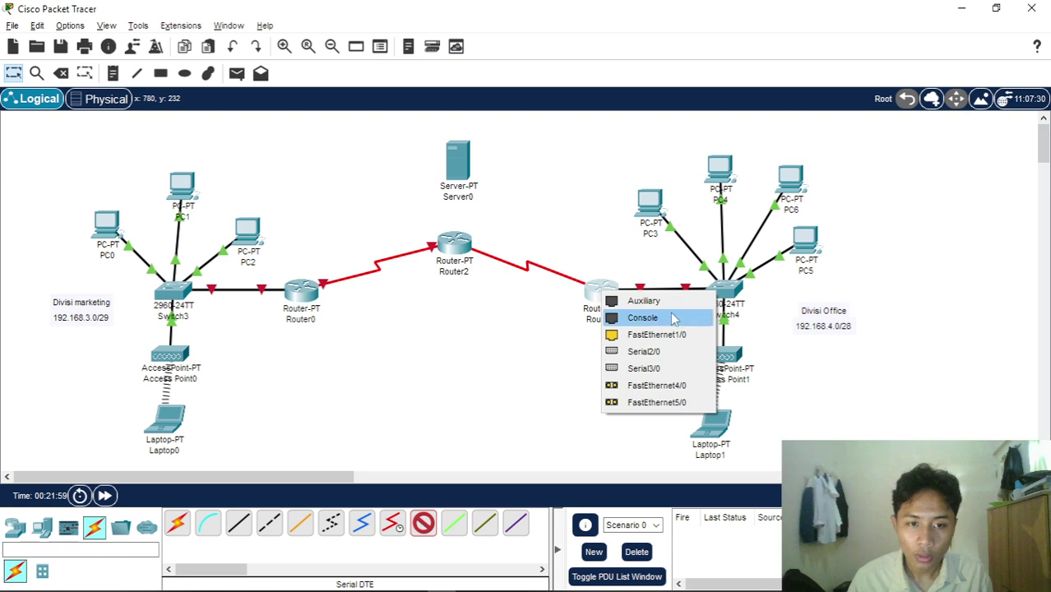
{"action": "left_click", "coordinate": [650, 368]}
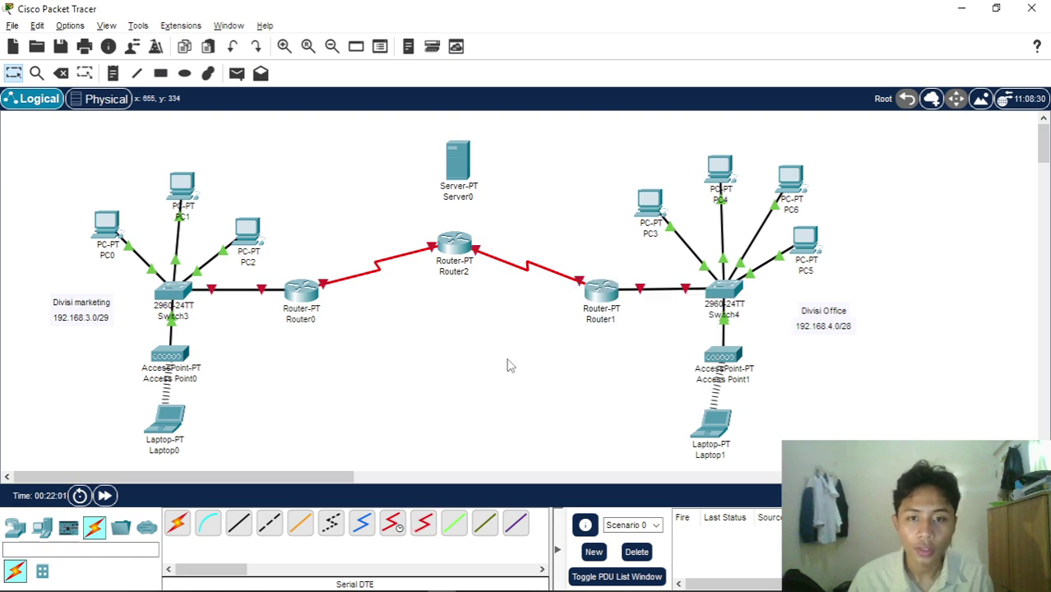
- Shift Server0 slightly up and connect Router2's FastEthernet0/0 port to Server0's FastEthernet0 port with a copper cross-over cable
{"action": "left_click_drag", "start_coordinate": [465, 168], "coordinate": [465, 156]}
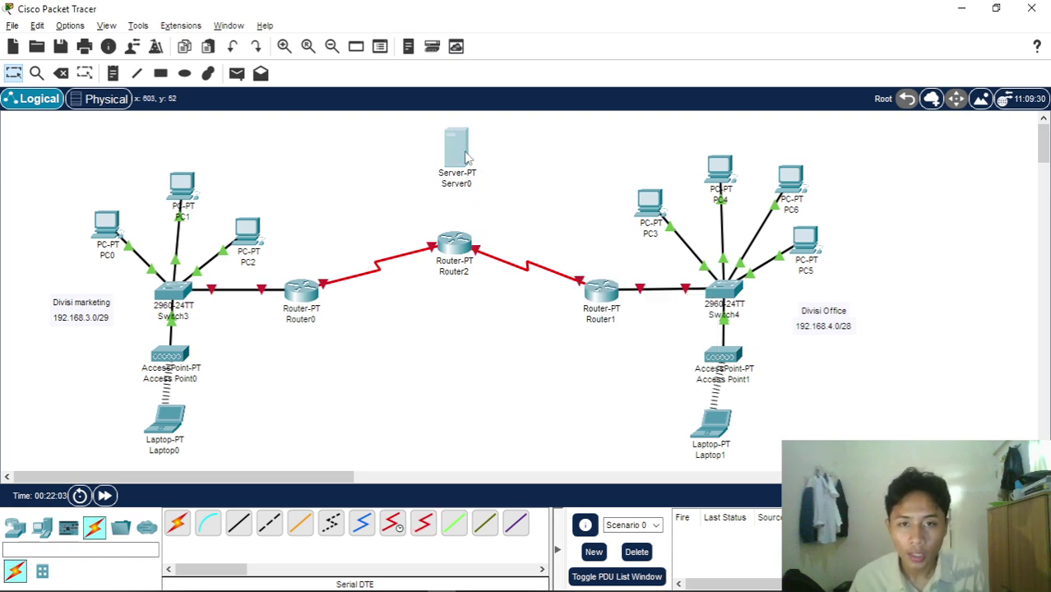
{"action": "left_click", "coordinate": [506, 336]}
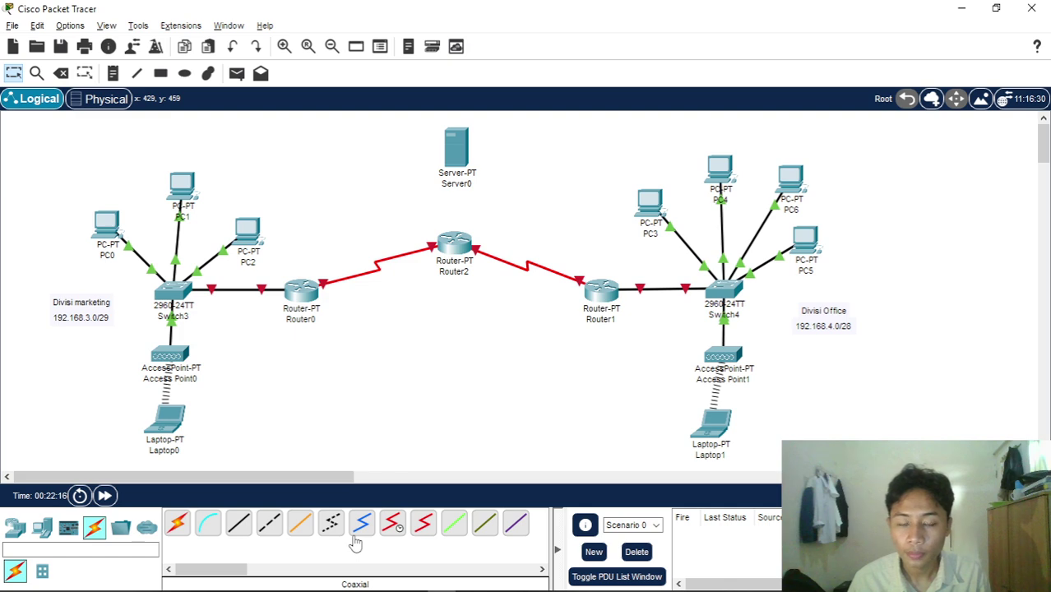
{"action": "left_click", "coordinate": [271, 525]}
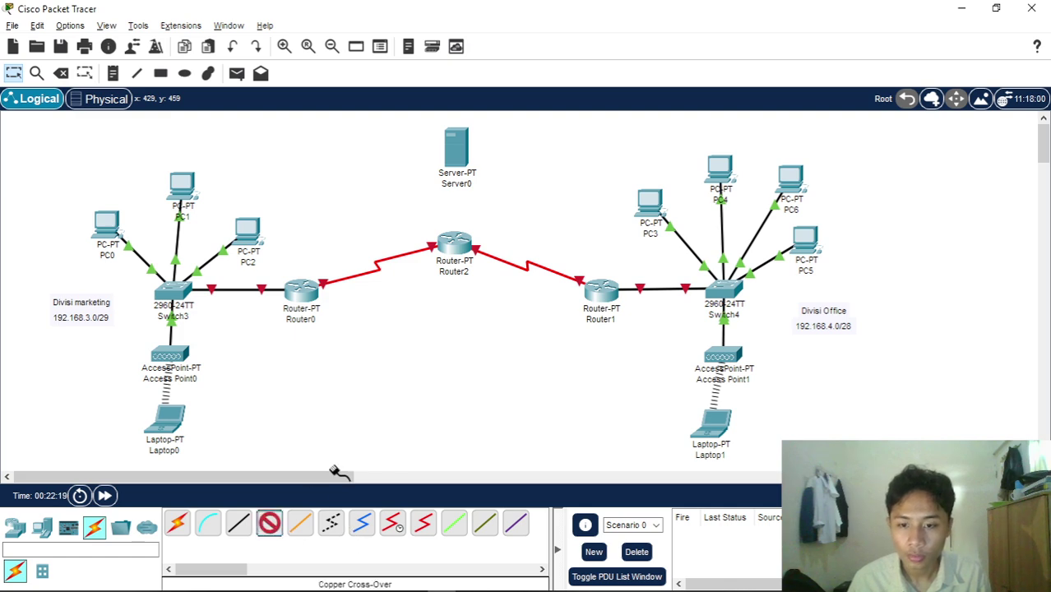
{"action": "left_click", "coordinate": [458, 244]}
{"action": "left_click", "coordinate": [510, 288]}
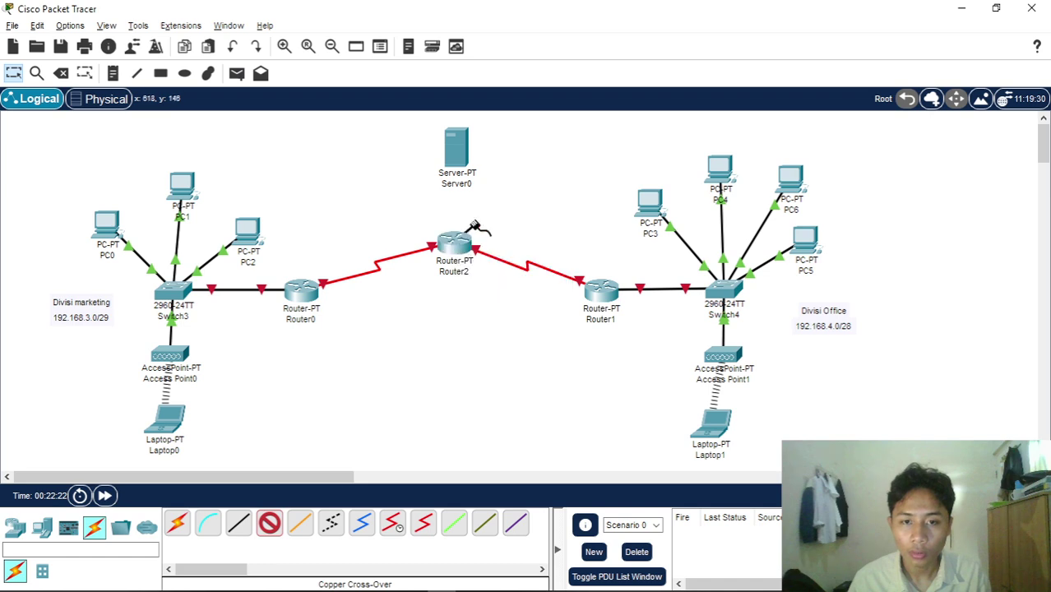
{"action": "left_click", "coordinate": [457, 150]}
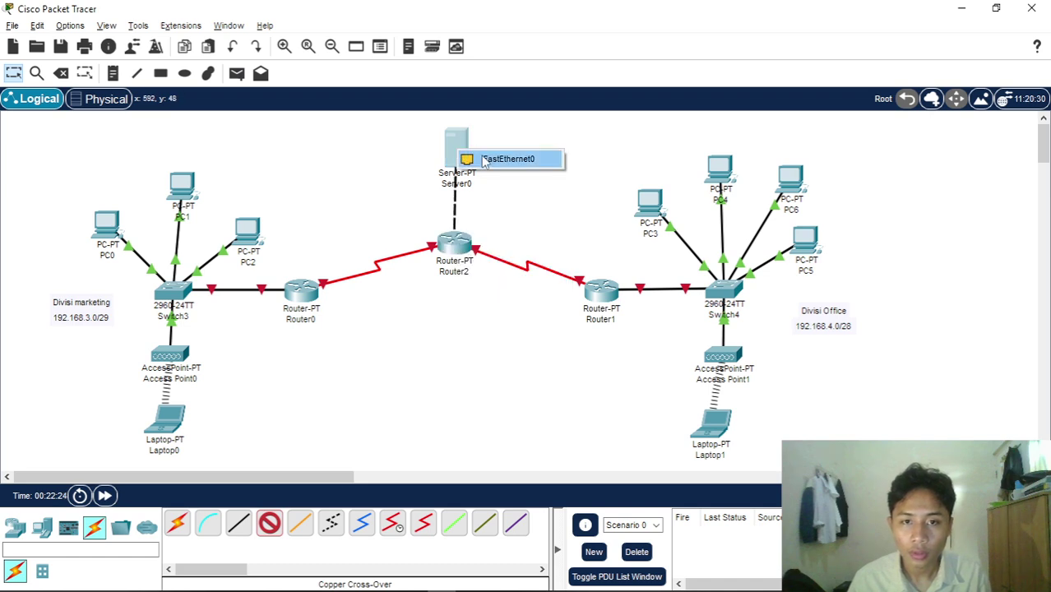
{"action": "left_click", "coordinate": [484, 159]}
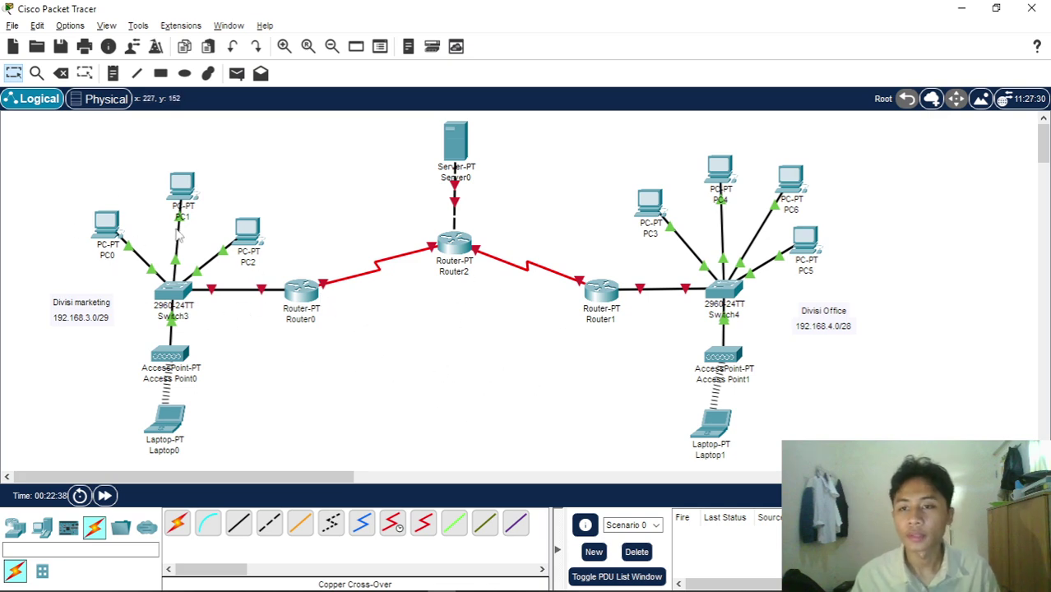
- Set PC0's static IPv4 address to 192.168.3.2 and its subnet mask to 255.255.255.248
{"action": "left_click", "coordinate": [107, 222]}
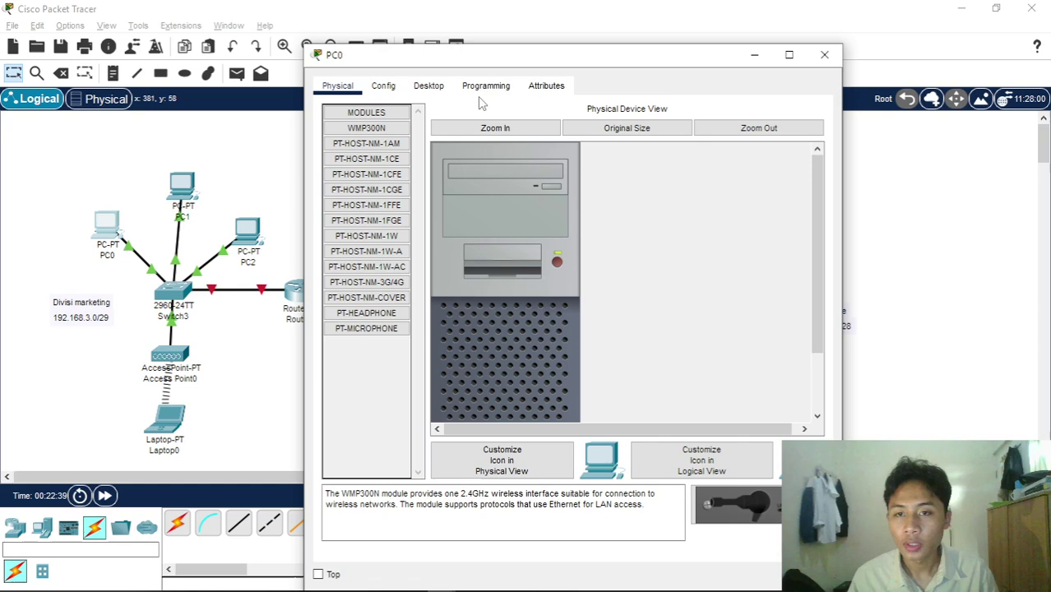
{"action": "left_click", "coordinate": [392, 90]}
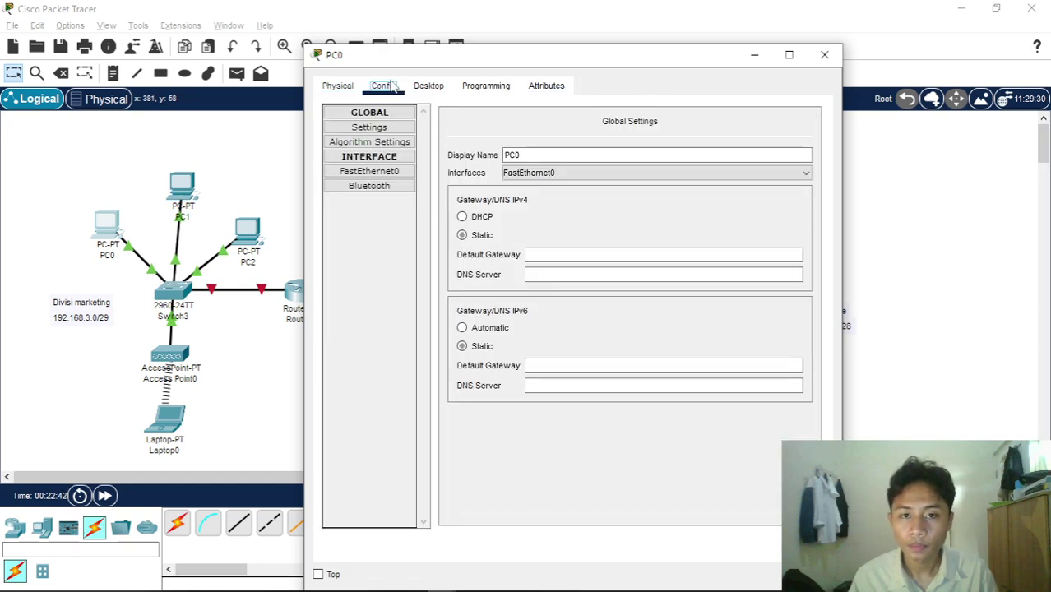
{"action": "left_click", "coordinate": [435, 89]}
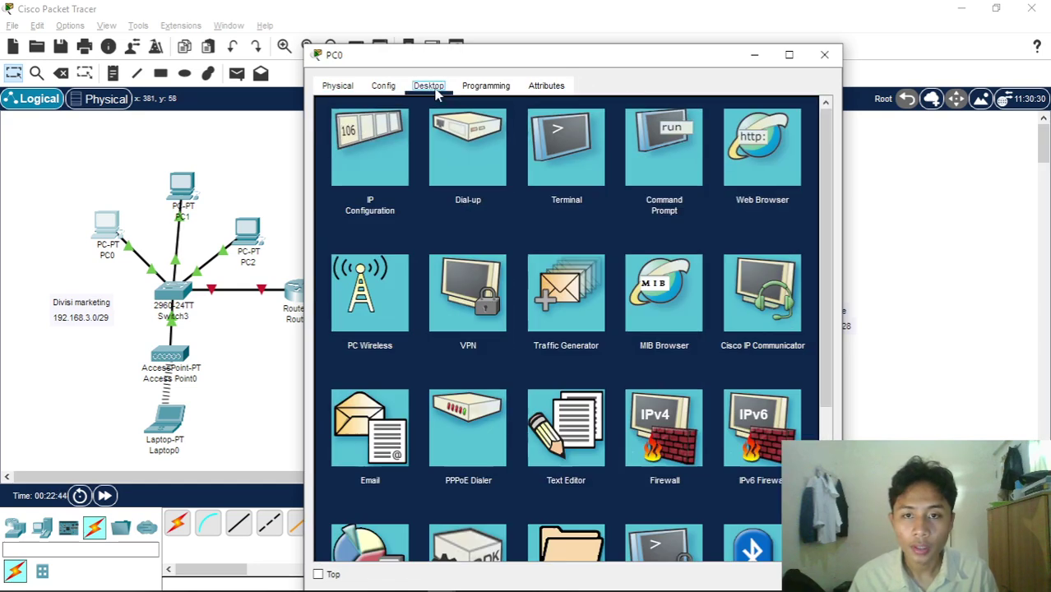
{"action": "left_click", "coordinate": [385, 148]}
{"action": "left_click", "coordinate": [550, 194]}
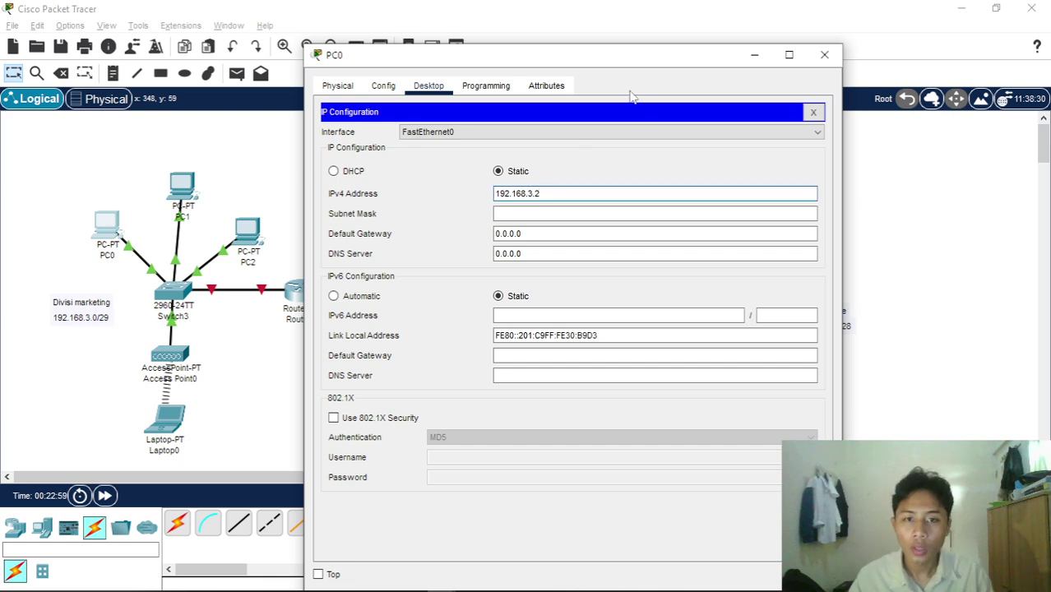
{"action": "left_click", "coordinate": [572, 215]}
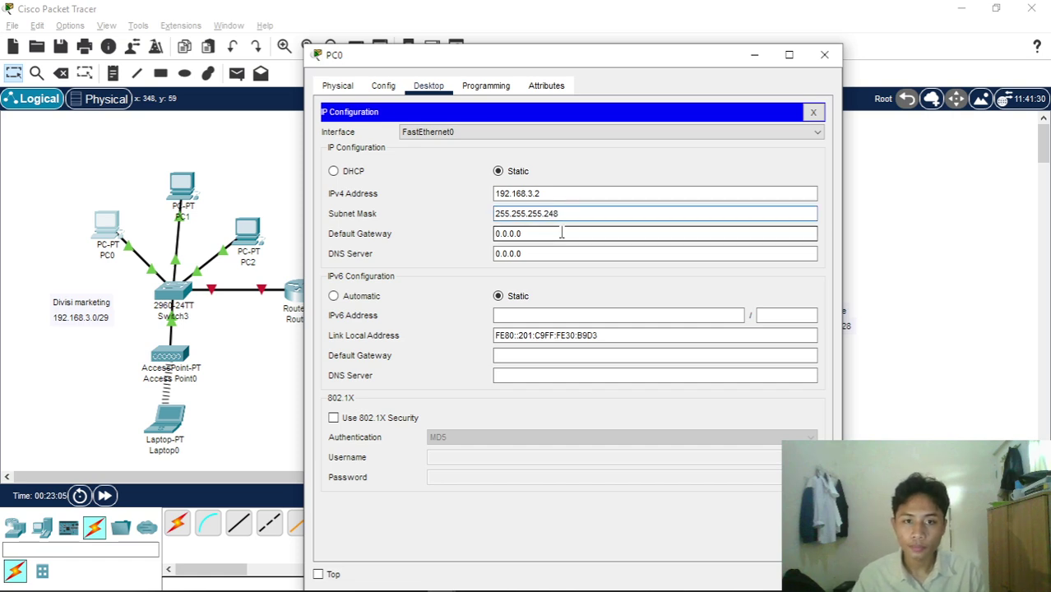
- Set PC0's default gateway to 192.168.3.1, copy its IPv4 address for reuse, and close its configuration
{"action": "left_click", "coordinate": [531, 234]}
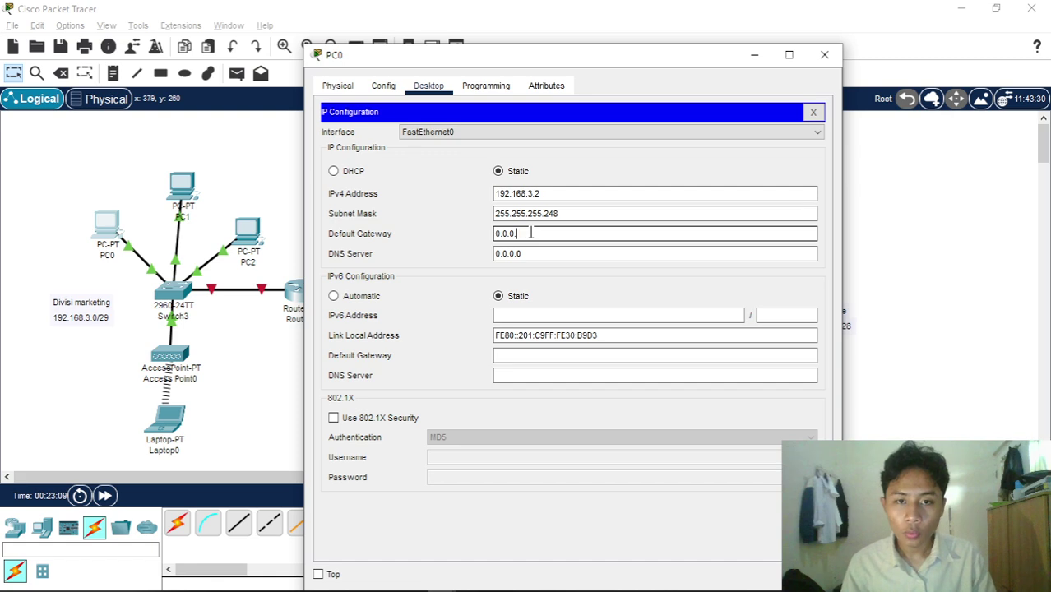
{"action": "type", "text": "192."}
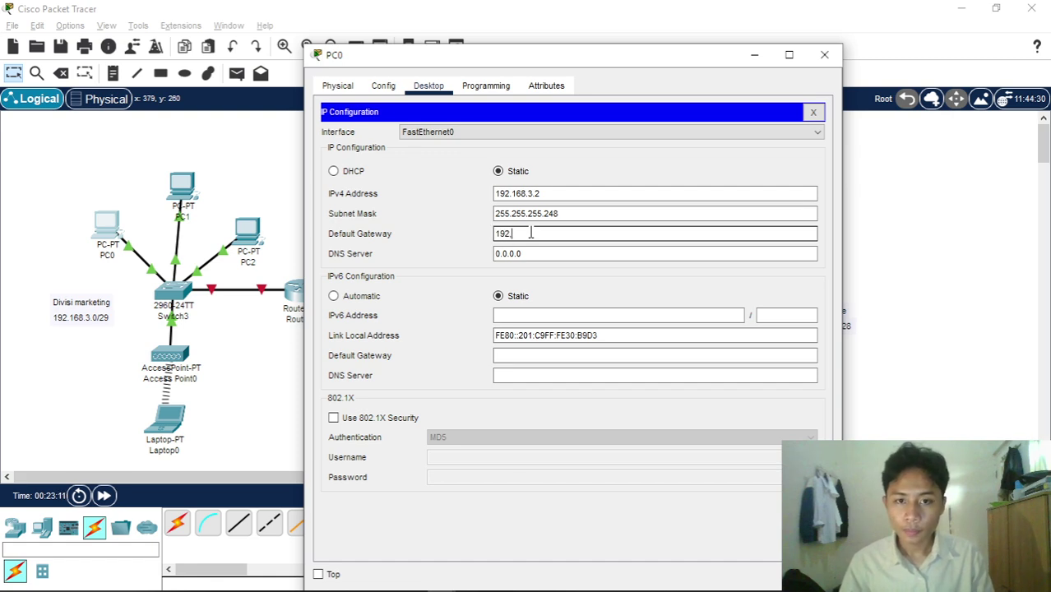
{"action": "key", "text": "BackSpace"}
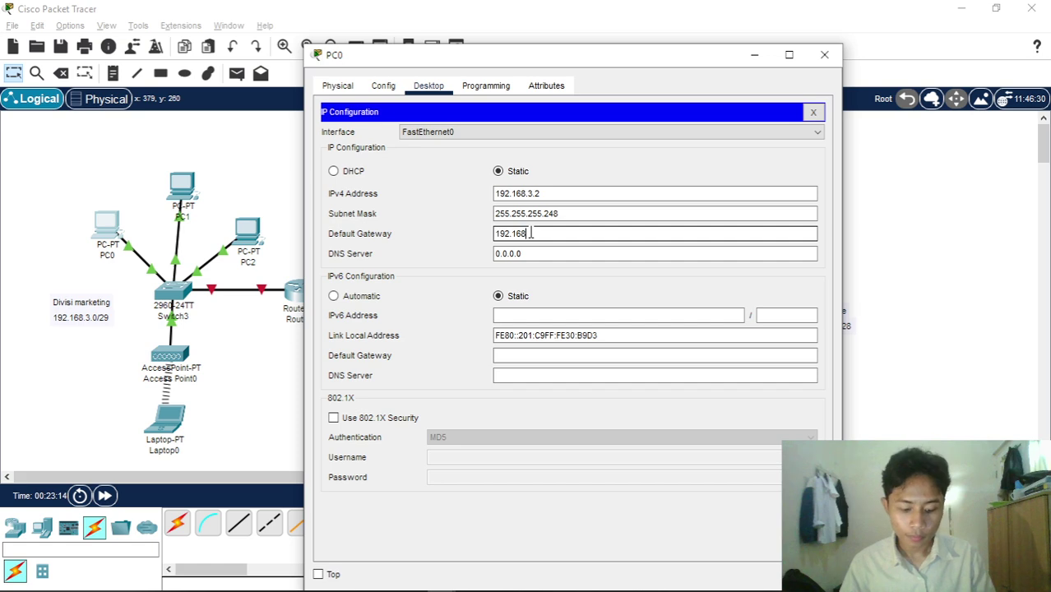
{"action": "type", "text": ".168.1"}
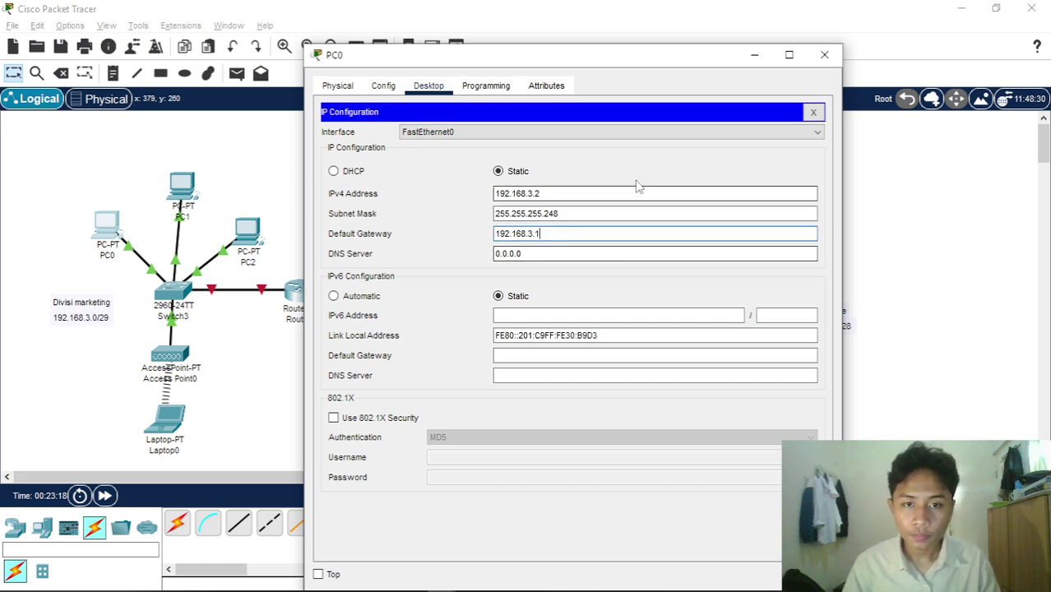
{"action": "left_click_drag", "start_coordinate": [566, 195], "coordinate": [494, 195]}
{"action": "key", "text": "ctrl+c"}
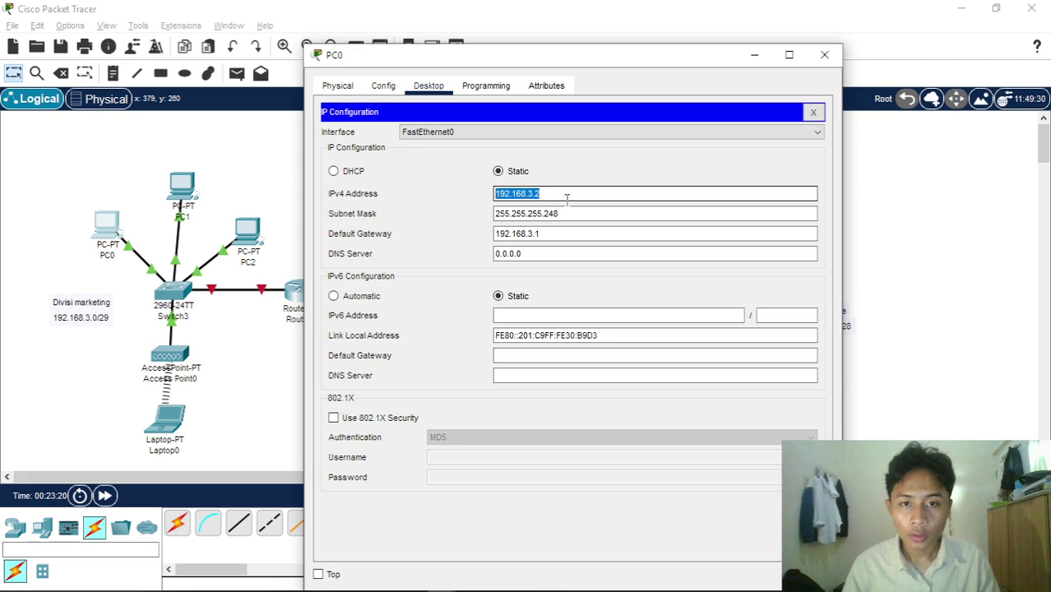
{"action": "left_click", "coordinate": [623, 188]}
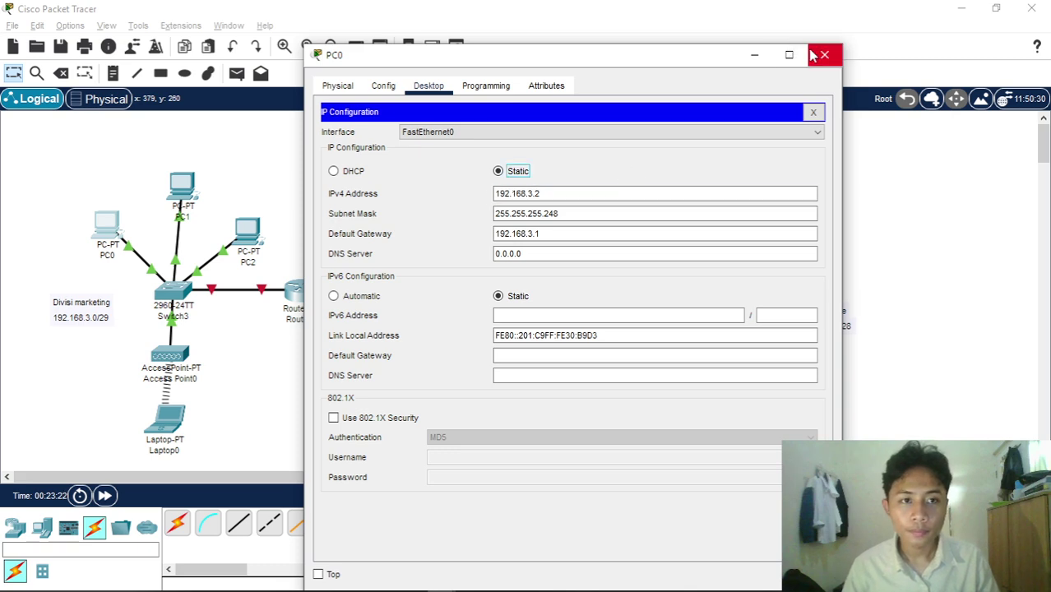
{"action": "left_click", "coordinate": [824, 54]}
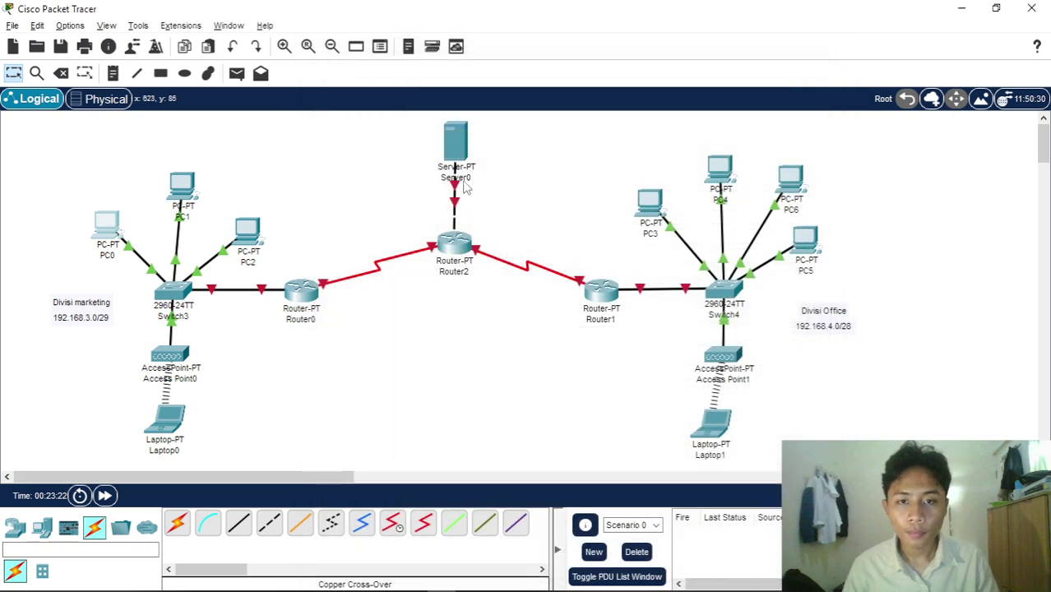
- Set PC1's static IPv4 address to 192.168.3.3, reusing the copied address, and its subnet mask to 255.255.255.248
{"action": "left_click", "coordinate": [182, 186]}
{"action": "left_click", "coordinate": [428, 104]}
{"action": "left_click", "coordinate": [369, 165]}
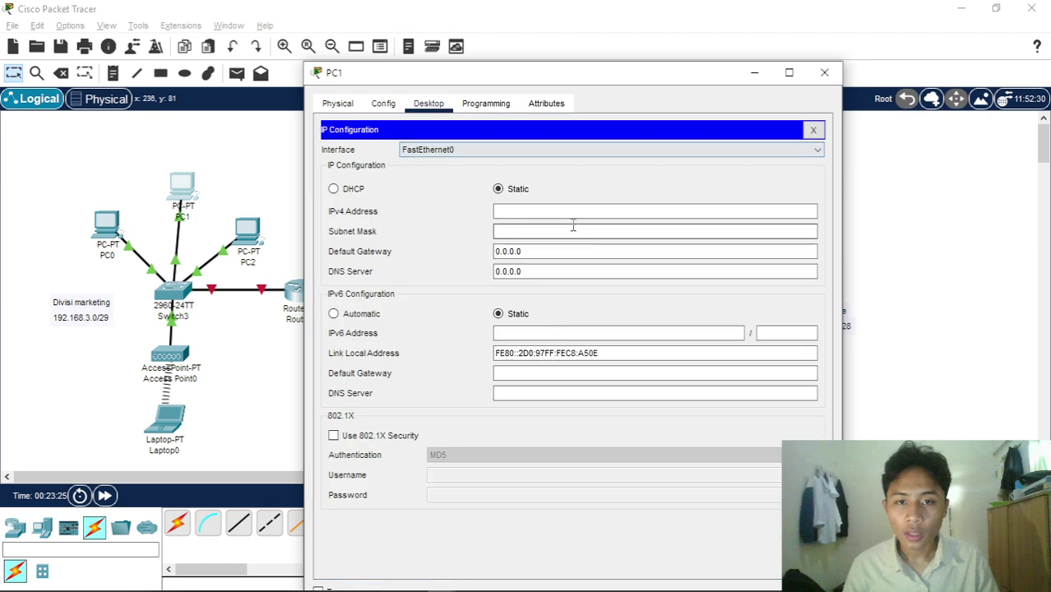
{"action": "left_click", "coordinate": [574, 212]}
{"action": "key", "text": "ctrl+v"}
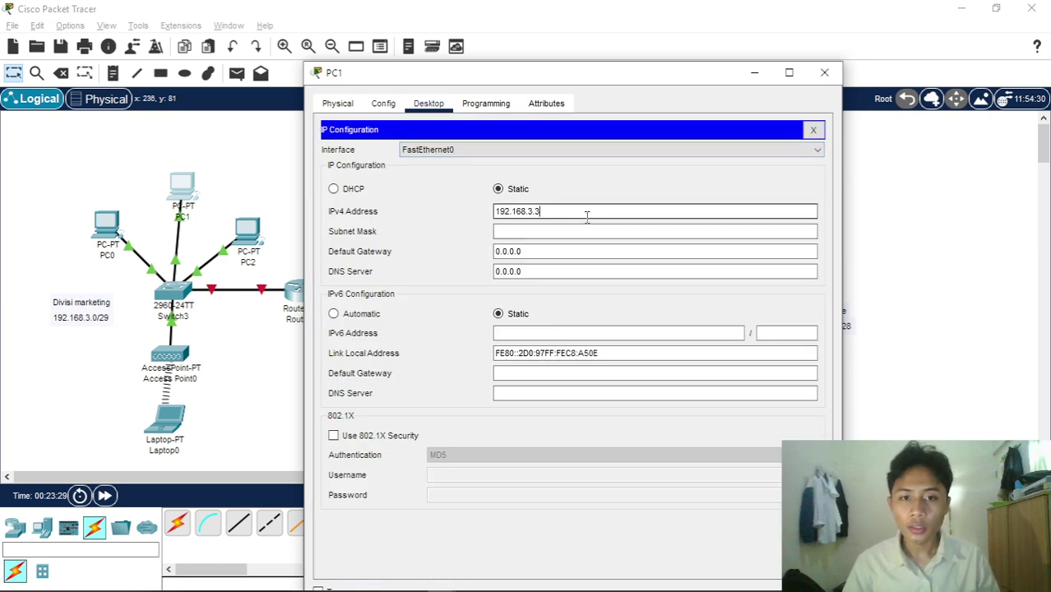
{"action": "left_click", "coordinate": [570, 232]}
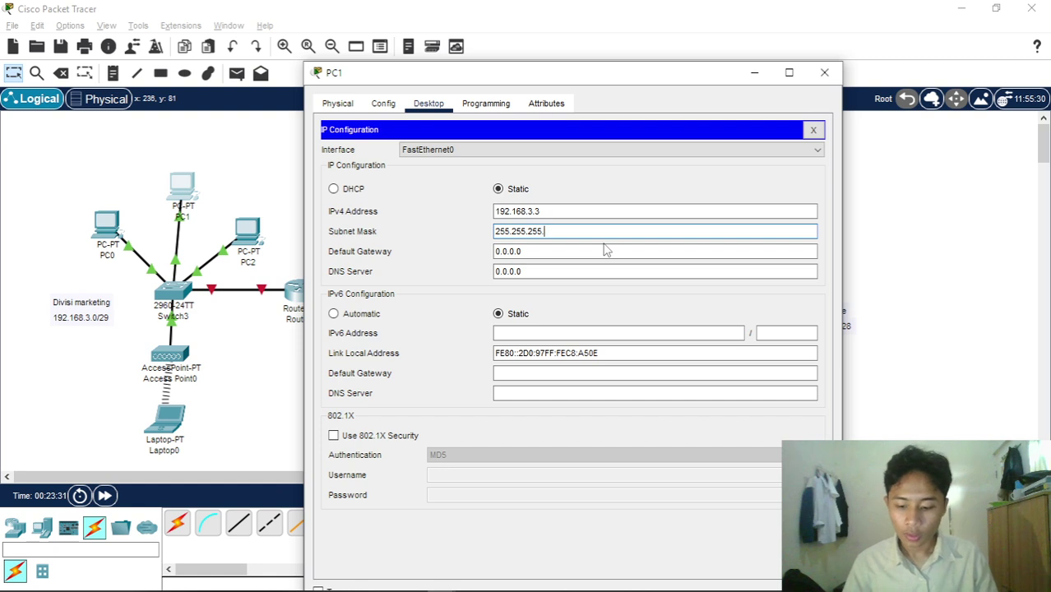
{"action": "type", "text": "248"}
- Set PC1's default gateway to 192.168.3.1 and close its configuration
{"action": "left_click", "coordinate": [606, 251]}
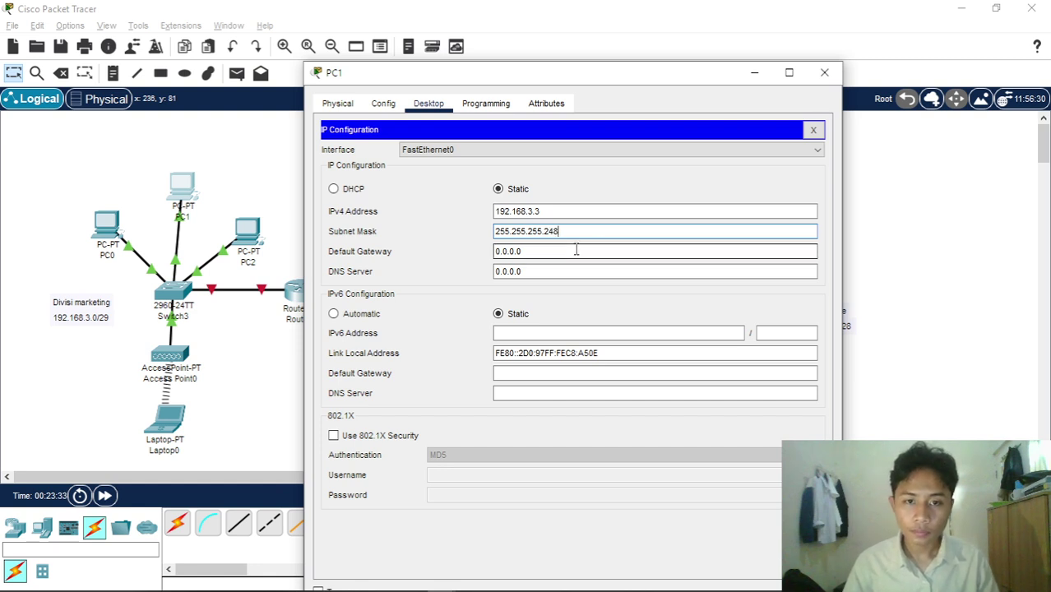
{"action": "left_click_drag", "start_coordinate": [494, 257], "coordinate": [531, 255]}
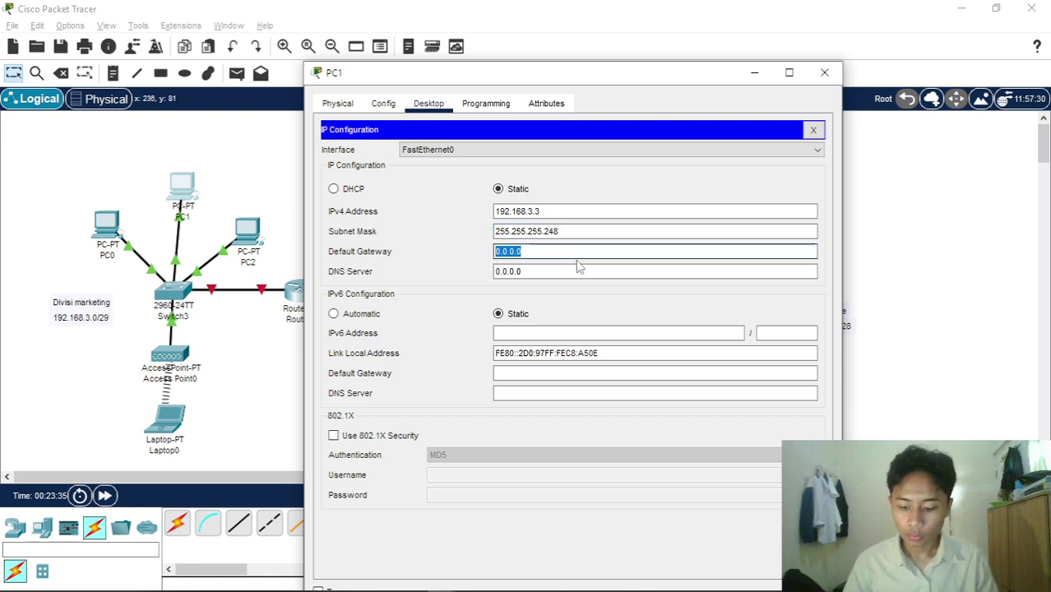
{"action": "type", "text": "192.168.3.2"}
{"action": "key", "text": "BackSpace"}
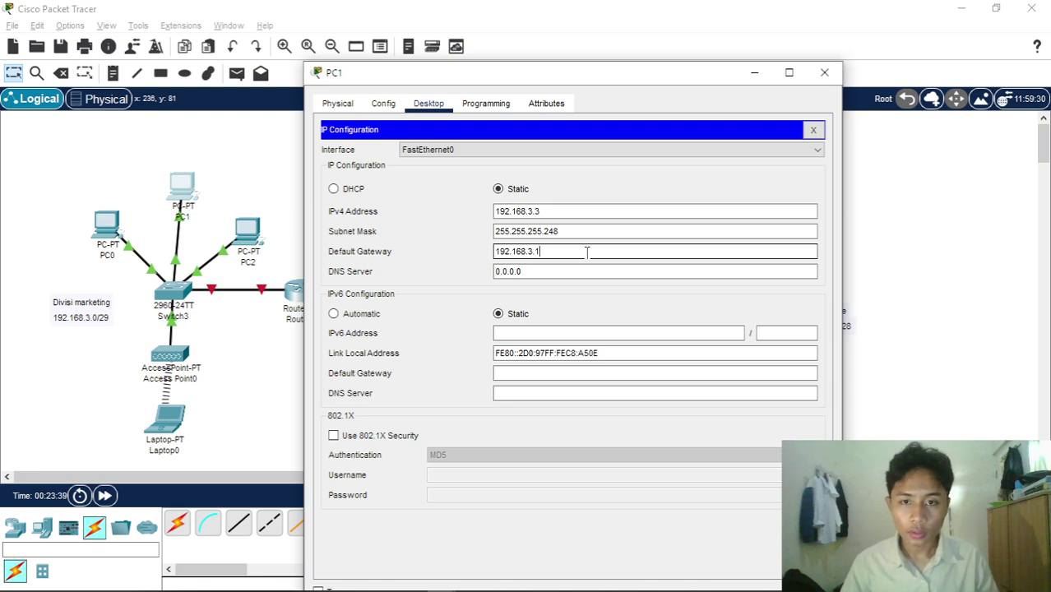
{"action": "left_click", "coordinate": [824, 73]}
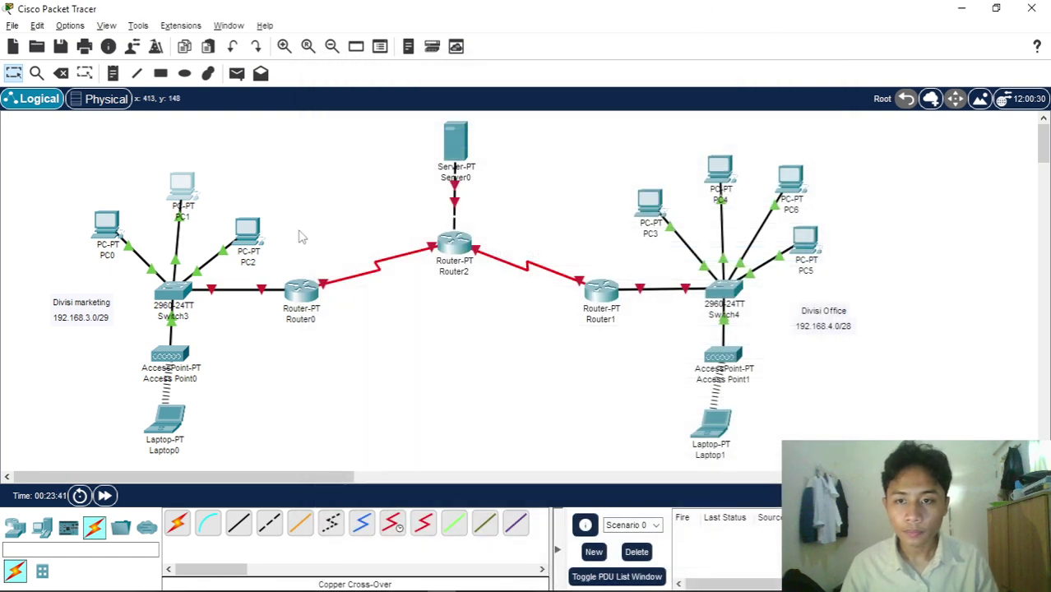
- Set PC2's static IPv4 address to 192.168.3.4 and its subnet mask to 255.255.255.248
{"action": "left_click", "coordinate": [246, 233]}
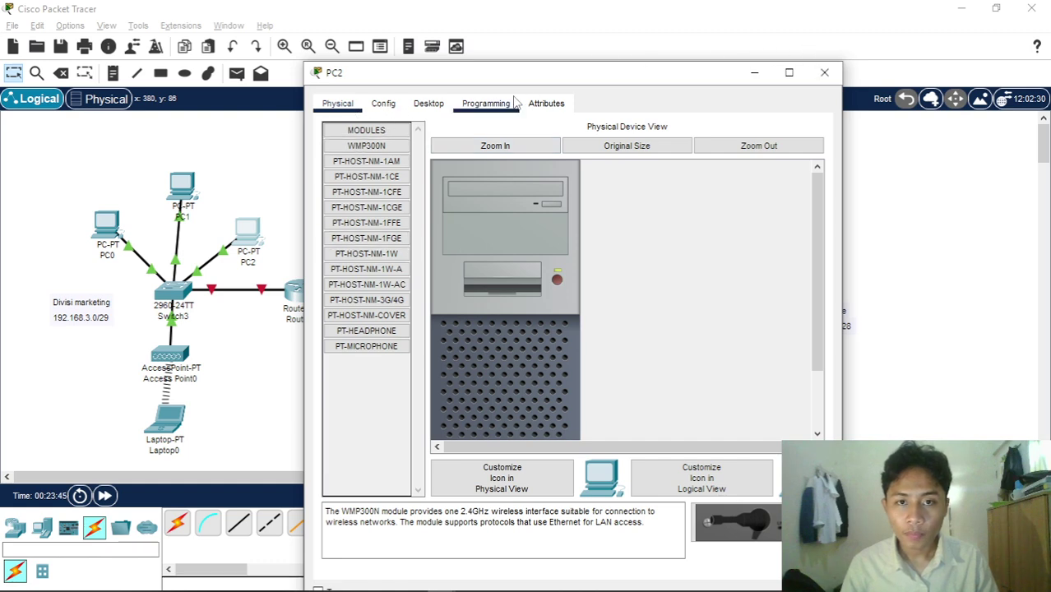
{"action": "left_click", "coordinate": [429, 104]}
{"action": "left_click", "coordinate": [362, 158]}
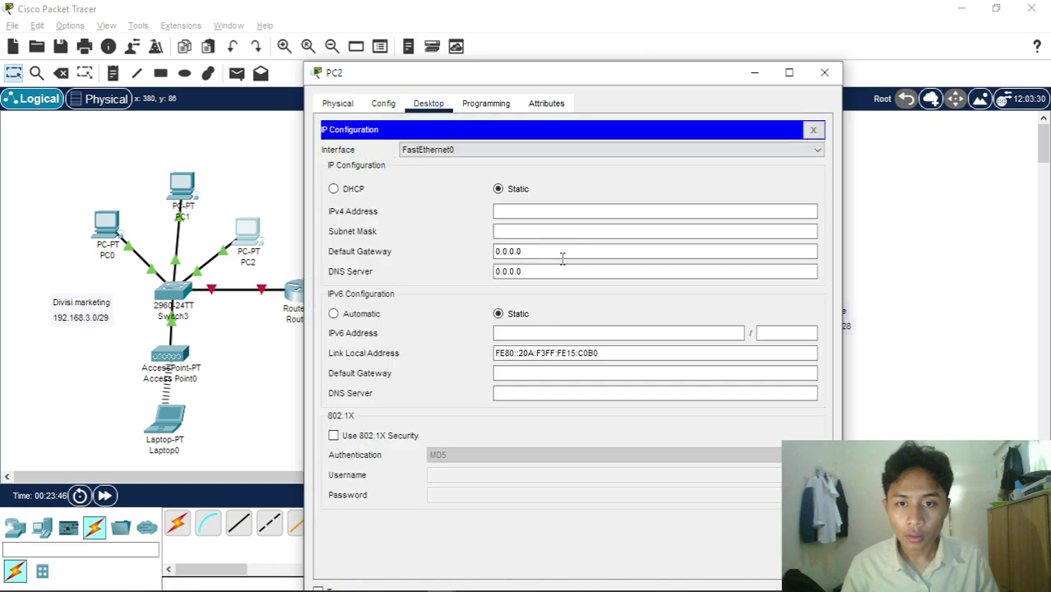
{"action": "left_click", "coordinate": [531, 210]}
{"action": "type", "text": "192.168.3.2"}
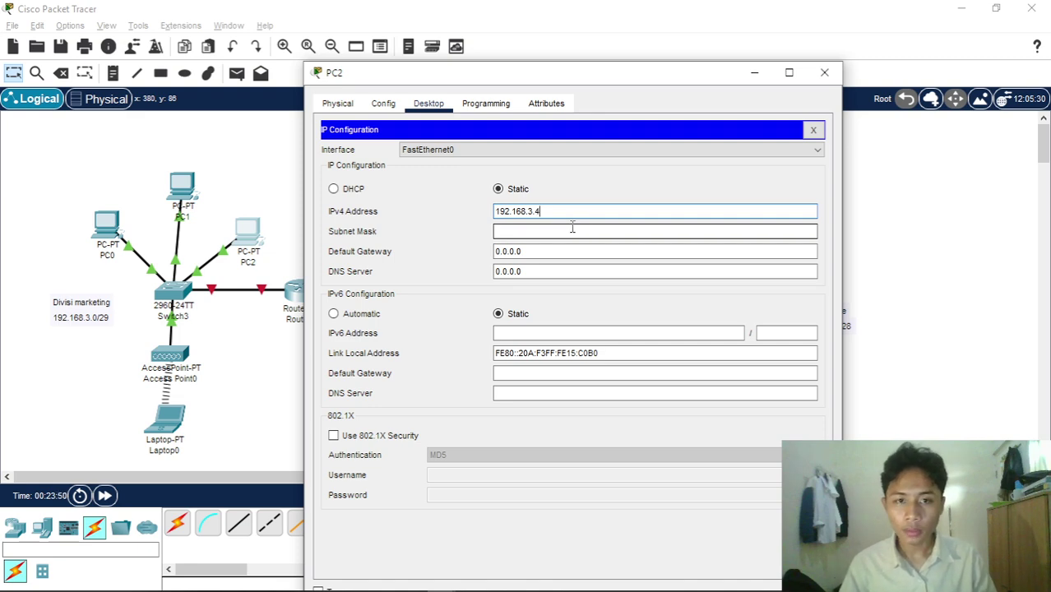
{"action": "left_click", "coordinate": [567, 233]}
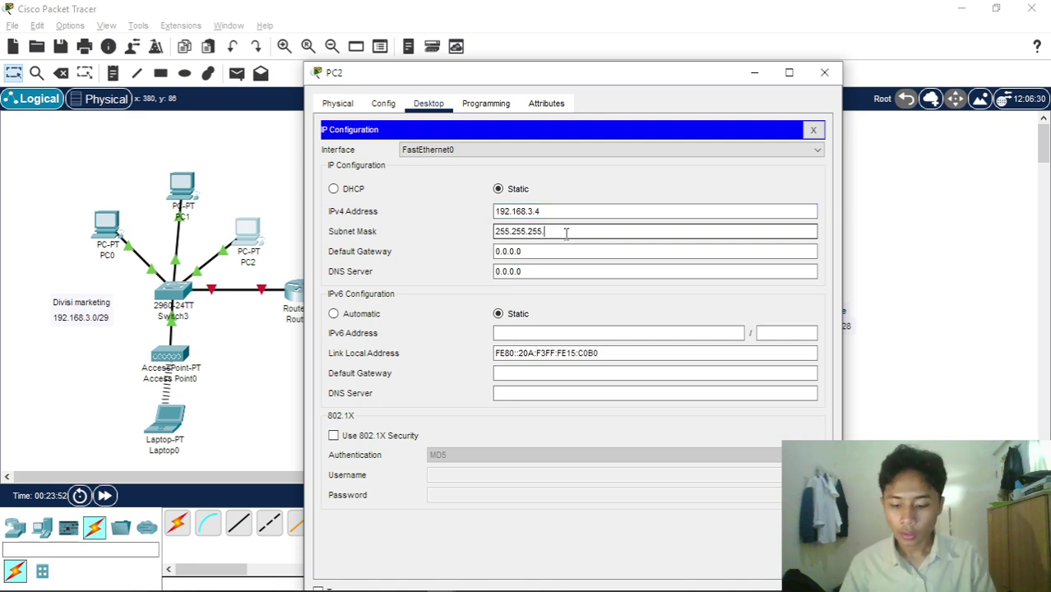
- Replace PC2's default gateway with the copied address 192.168.3.2 and close its configuration
{"action": "left_click", "coordinate": [561, 249]}
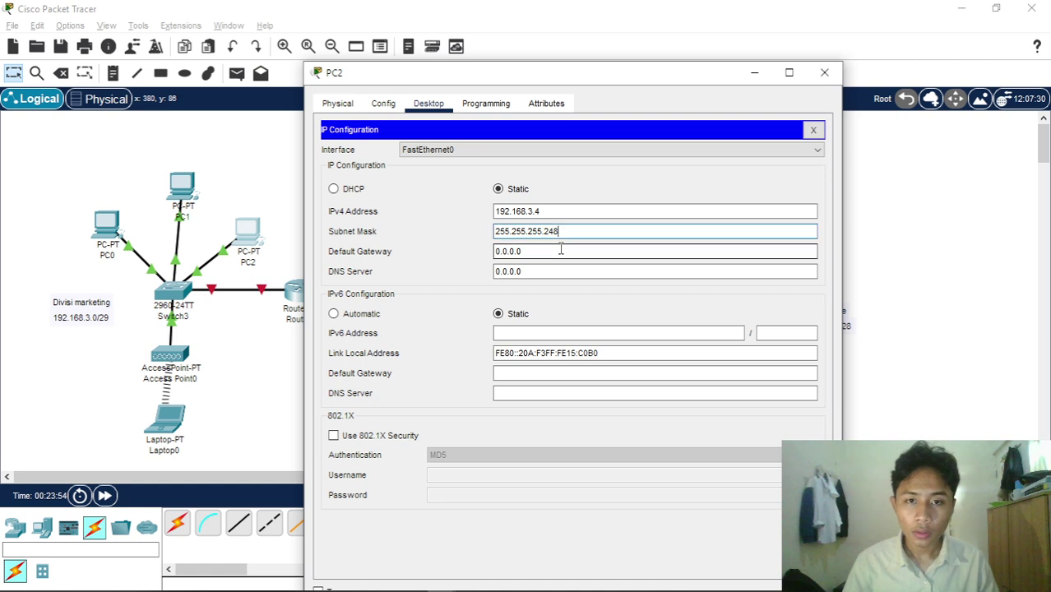
{"action": "double_click", "coordinate": [561, 249]}
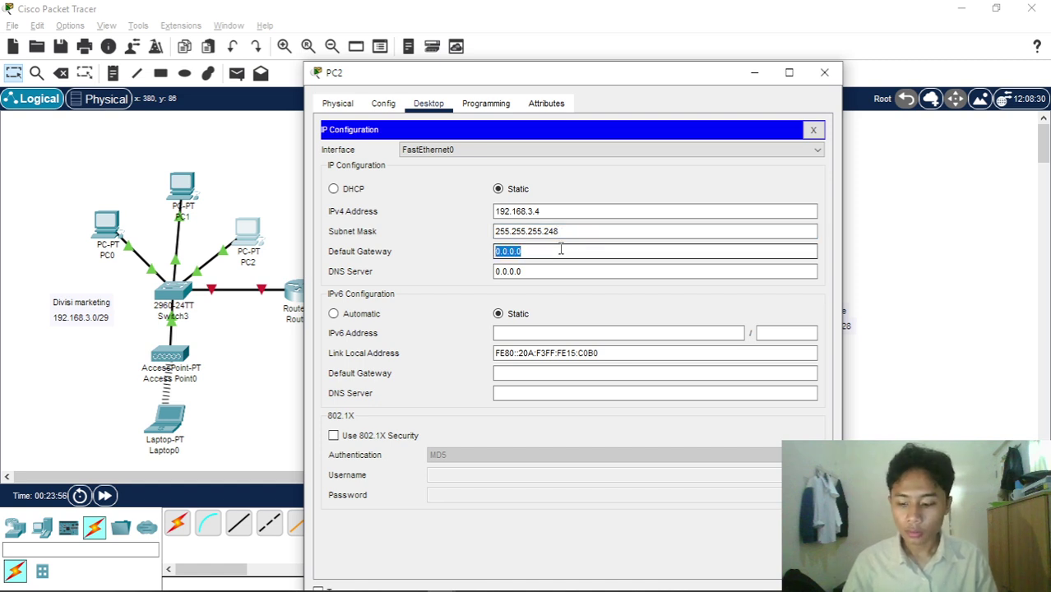
{"action": "type", "text": "192.168.3.2"}
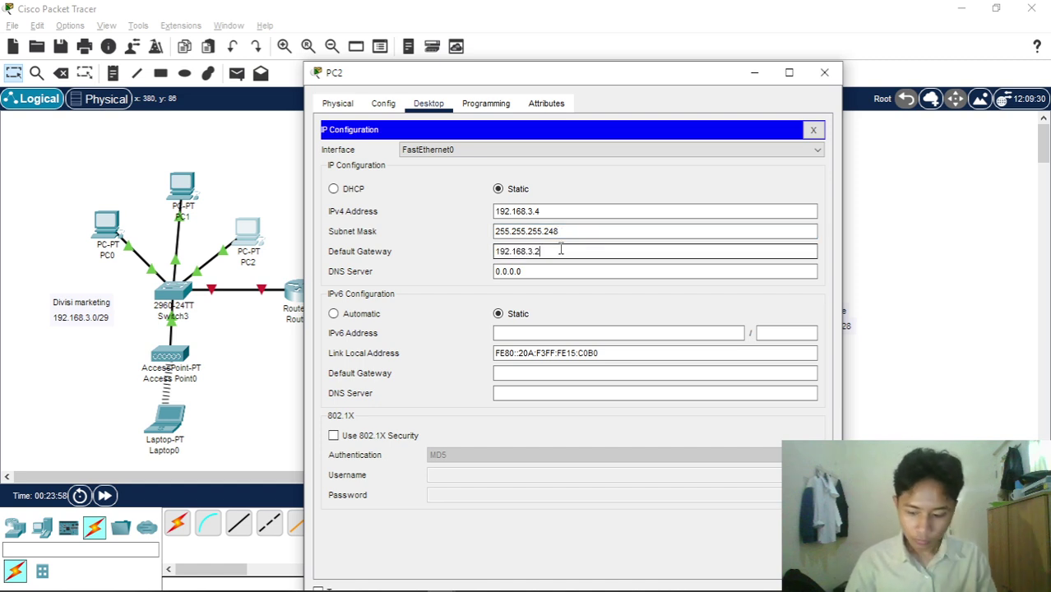
{"action": "left_click", "coordinate": [824, 73]}
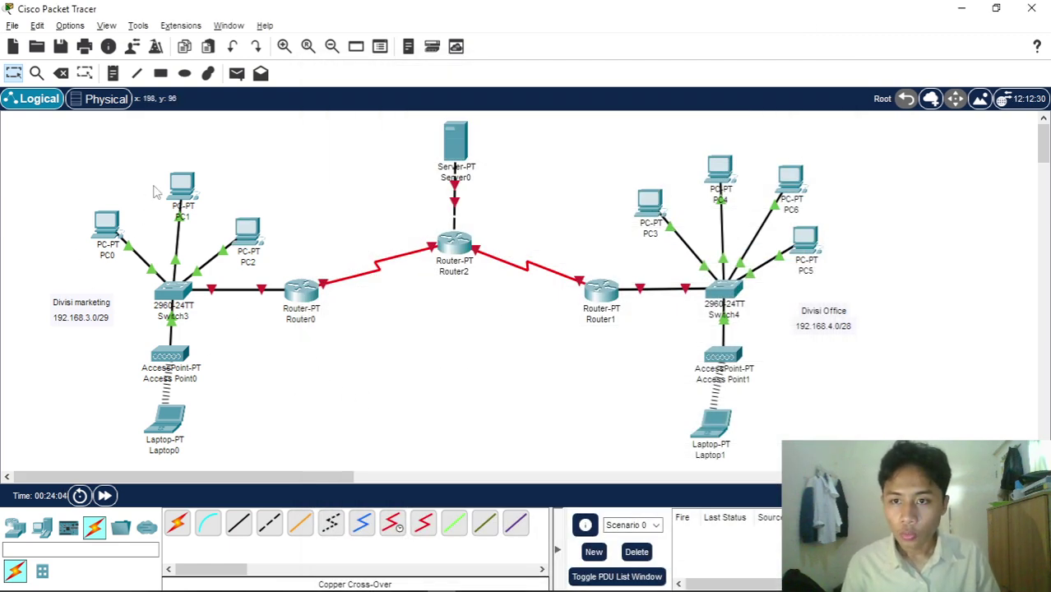
- Switch Laptop0 to static addressing with IPv4 address 192.168.3.5 and subnet mask 255.255.255.248
{"action": "left_click", "coordinate": [169, 421]}
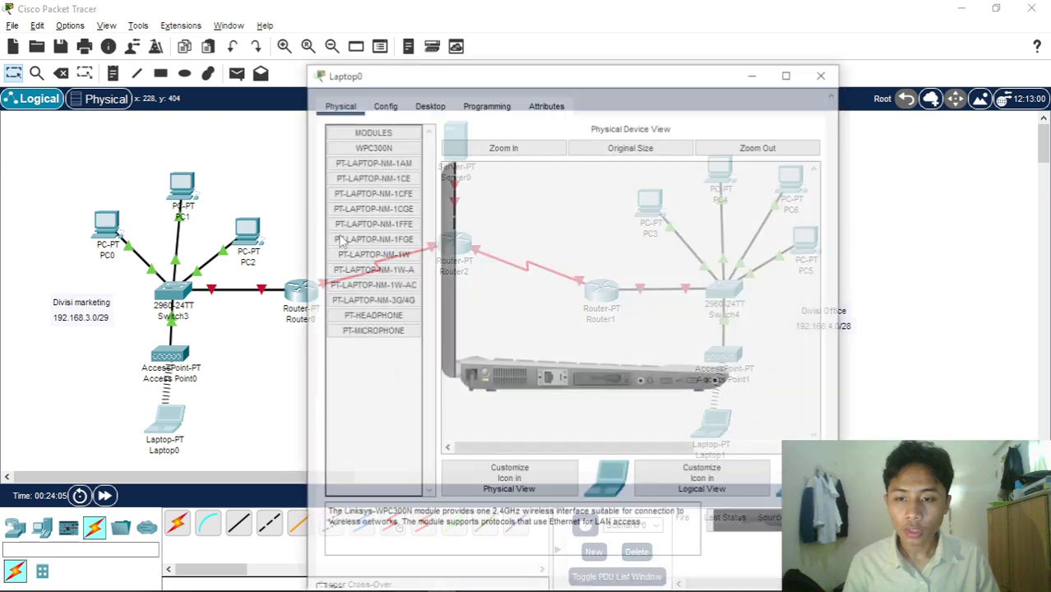
{"action": "left_click", "coordinate": [428, 86]}
{"action": "left_click", "coordinate": [375, 142]}
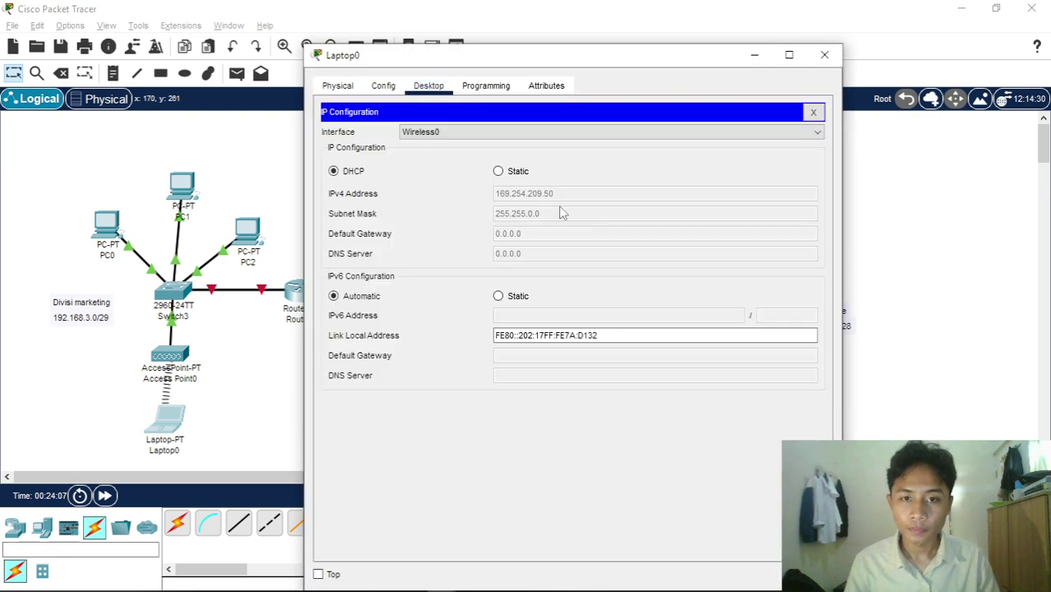
{"action": "left_click", "coordinate": [498, 171]}
{"action": "left_click", "coordinate": [500, 193]}
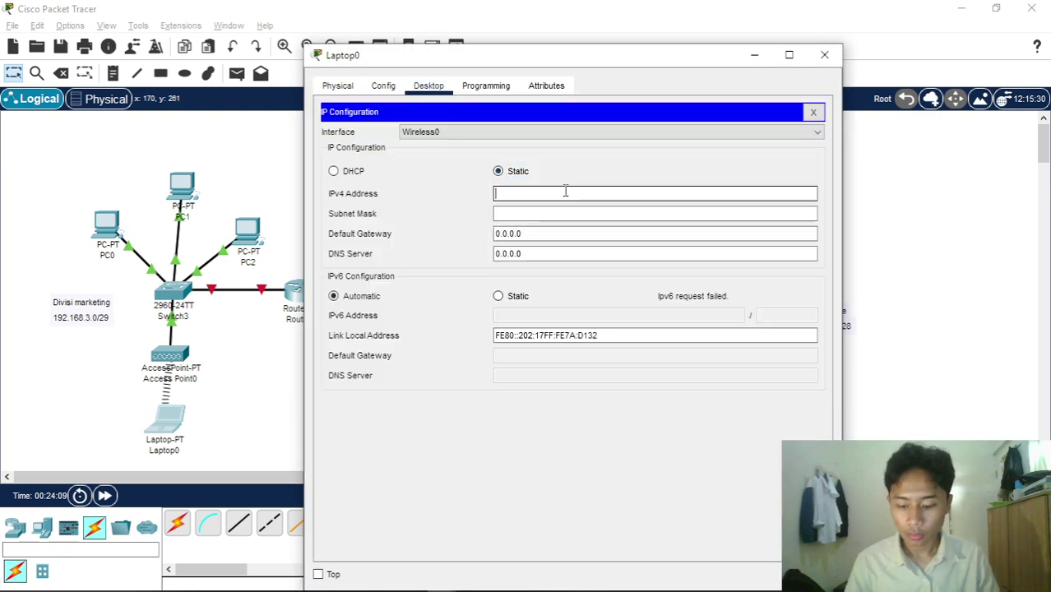
{"action": "type", "text": "192.168.3.2"}
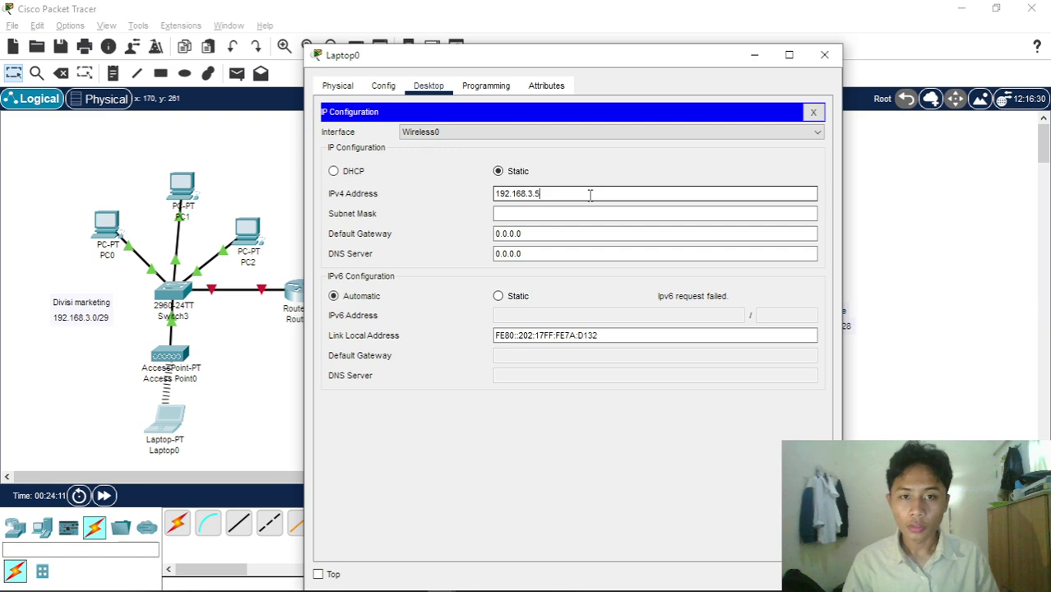
{"action": "left_click", "coordinate": [583, 216]}
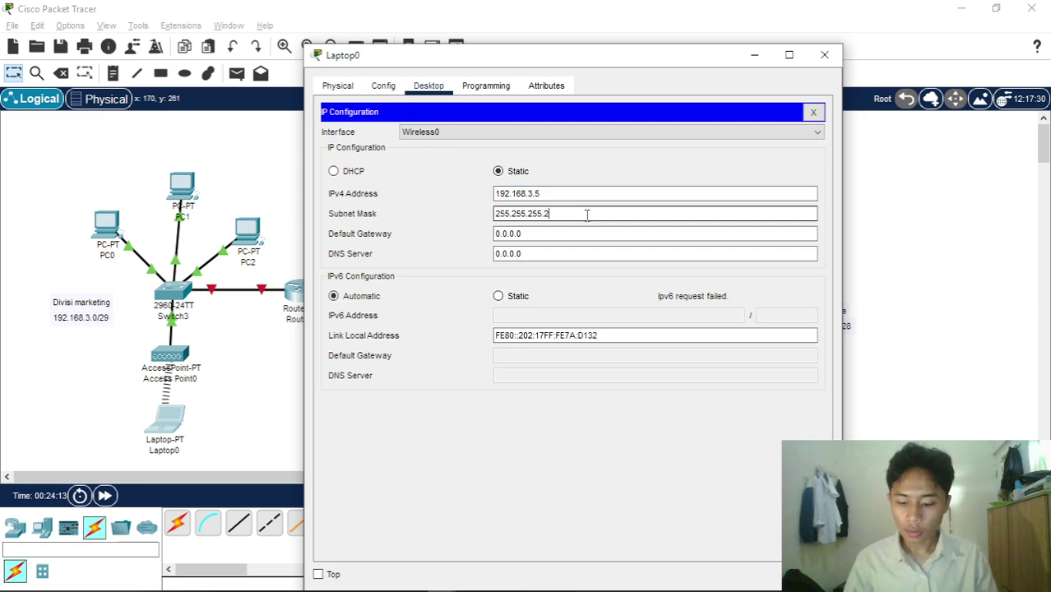
- Replace Laptop0's default gateway with the copied address 192.168.3.2 and close its configuration
{"action": "left_click", "coordinate": [580, 235]}
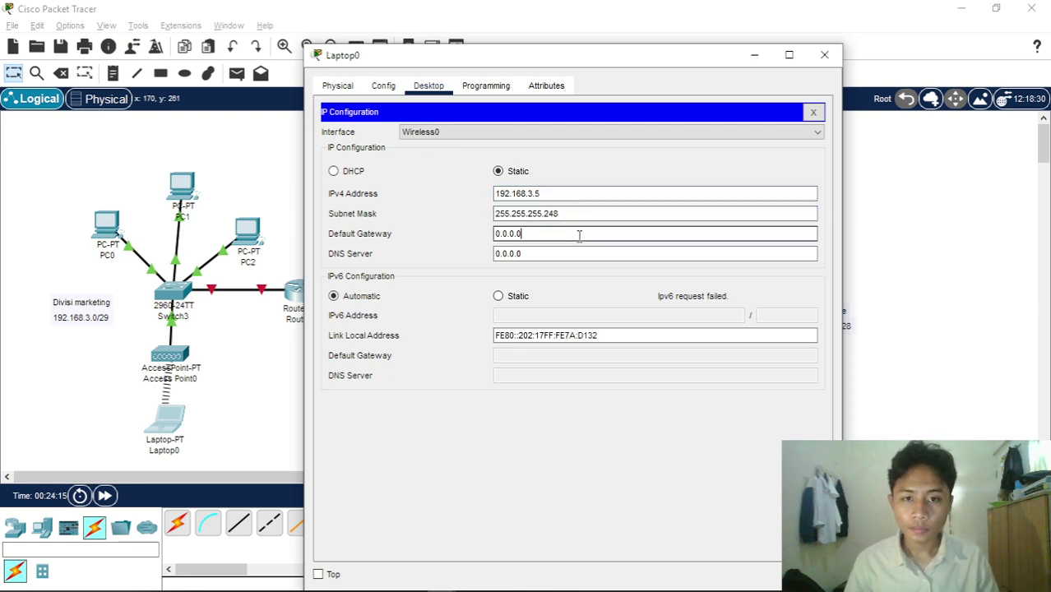
{"action": "double_click", "coordinate": [580, 234]}
{"action": "type", "text": "192.168.3.2"}
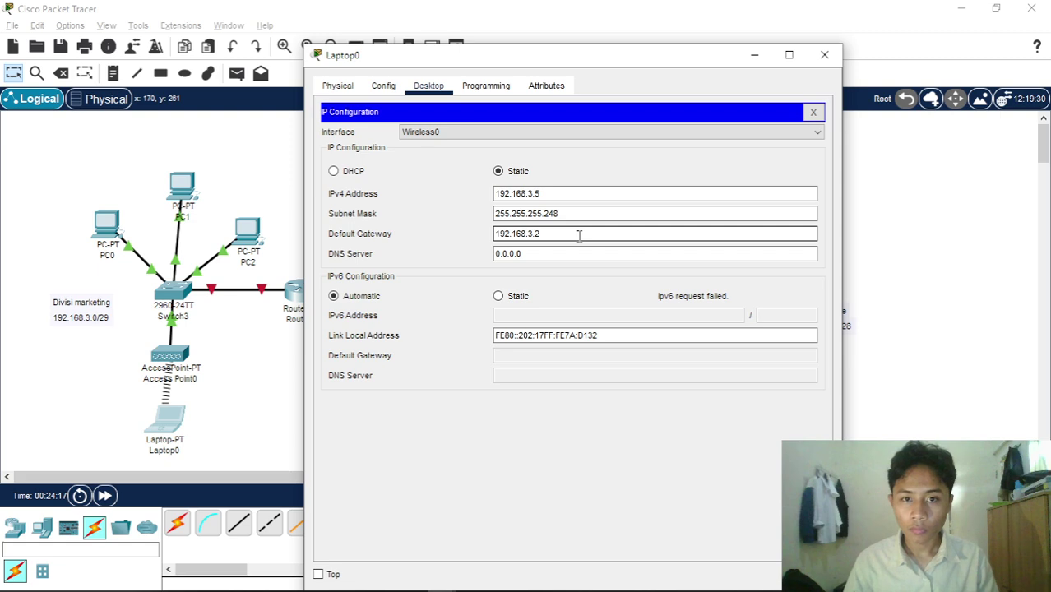
{"action": "left_click", "coordinate": [824, 54]}
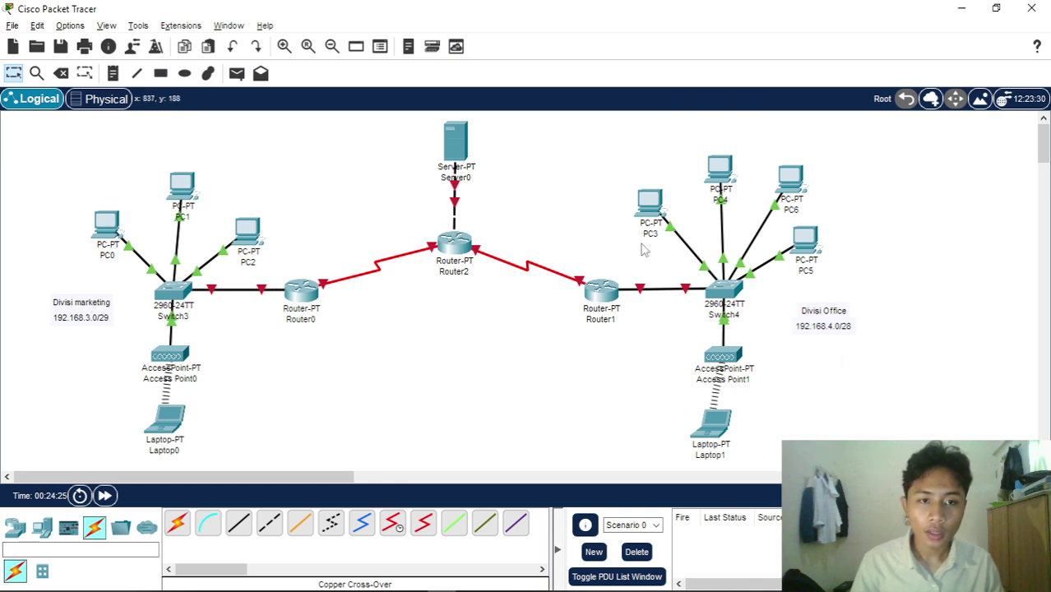
- Set PC3's static IPv4 address to 192.168.4.2 and its subnet mask to 255.255.255.240
{"action": "left_click", "coordinate": [649, 203]}
{"action": "left_click_drag", "start_coordinate": [594, 69], "coordinate": [403, 72]}
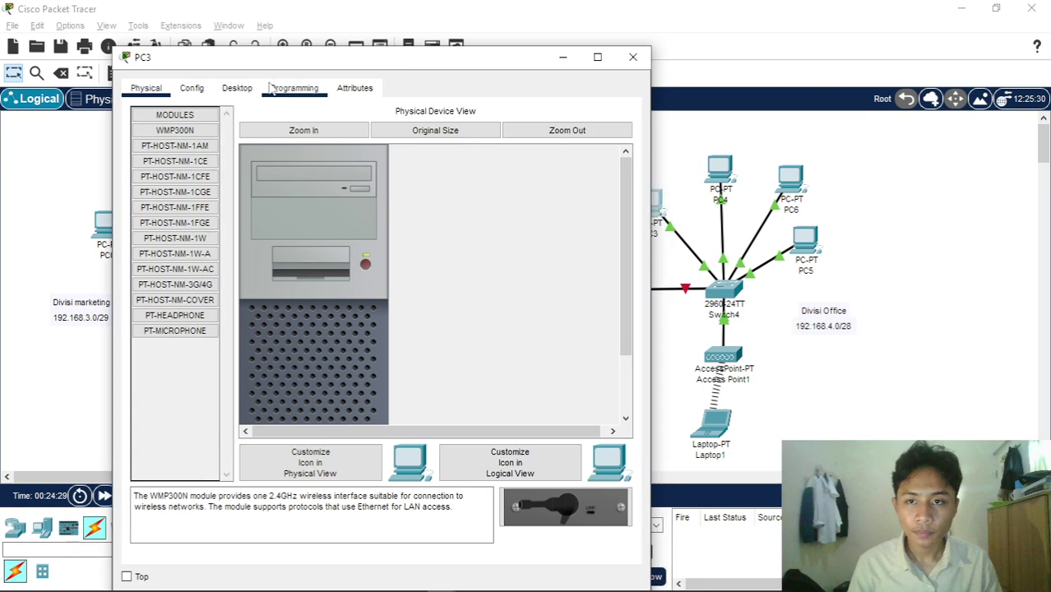
{"action": "left_click", "coordinate": [237, 88]}
{"action": "left_click", "coordinate": [196, 168]}
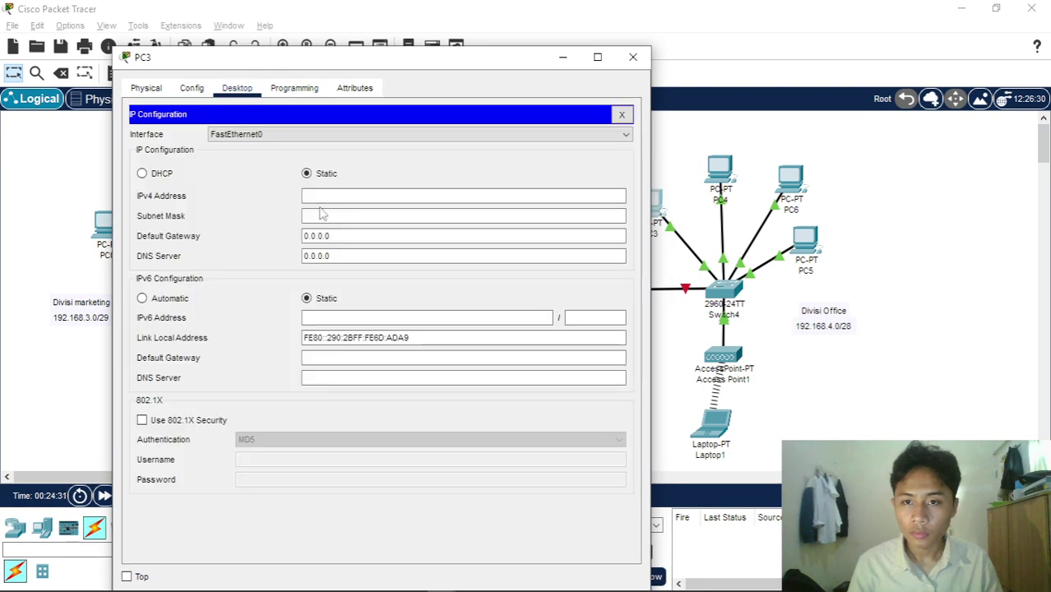
{"action": "left_click", "coordinate": [342, 198]}
{"action": "type", "text": "19"}
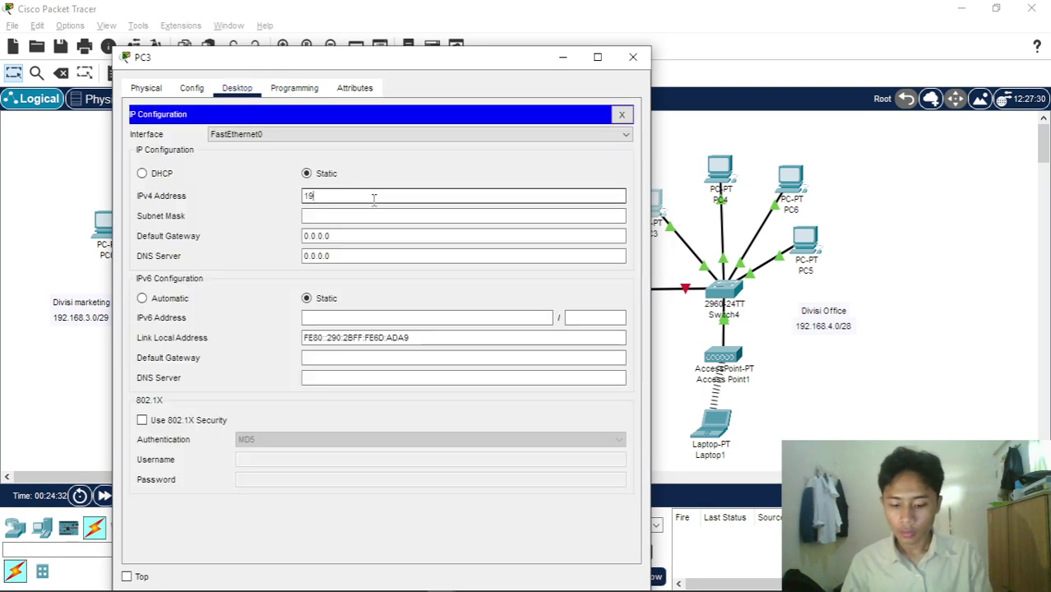
{"action": "type", "text": "2.168.4.2"}
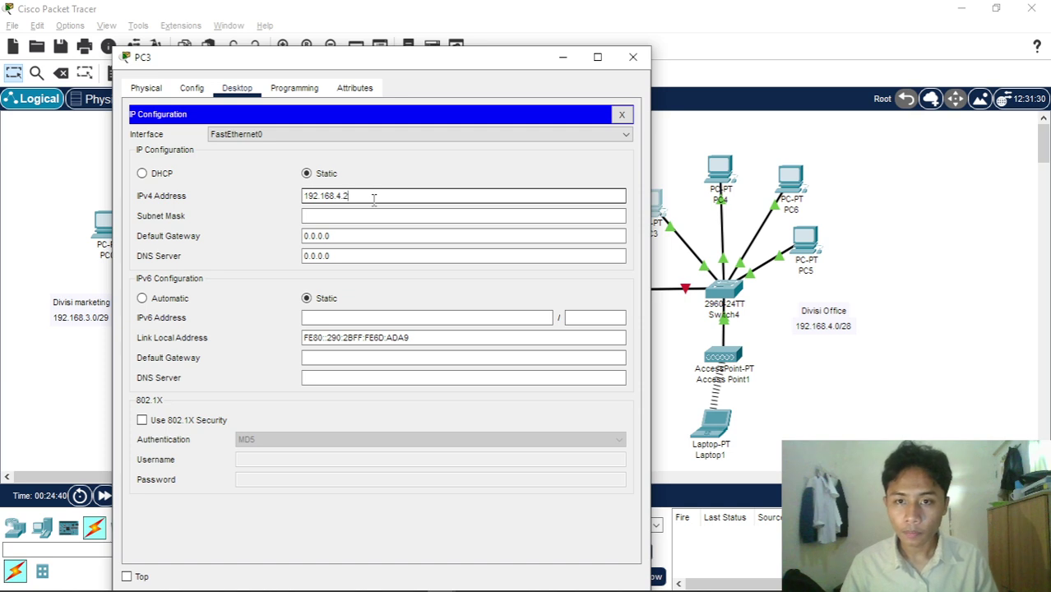
{"action": "left_click", "coordinate": [374, 215]}
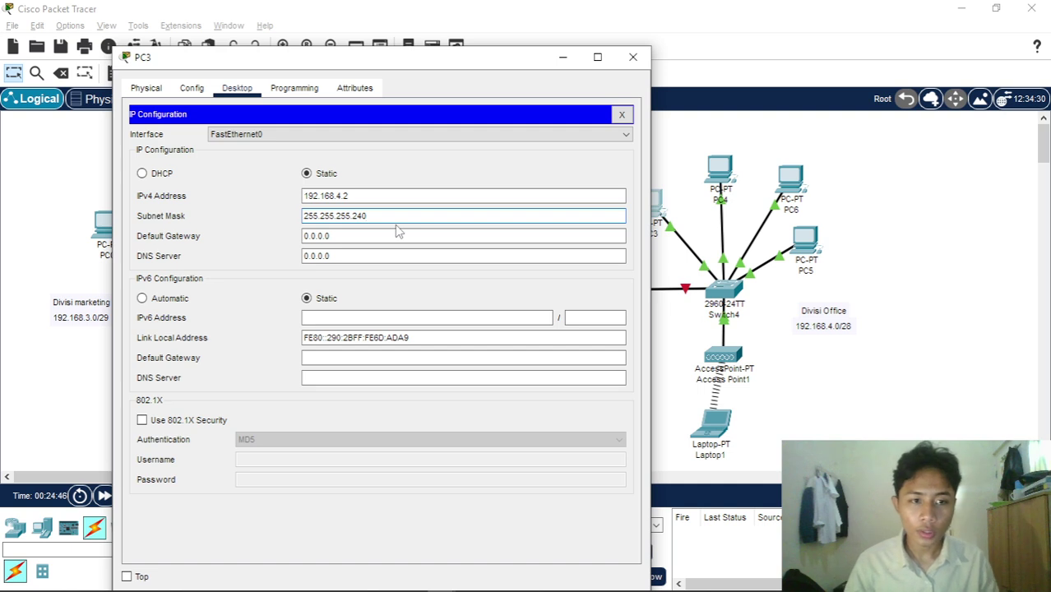
- Set PC3's default gateway to 192.168.4.1, copy its IPv4 address for reuse, and close its configuration
{"action": "left_click", "coordinate": [372, 236]}
{"action": "double_click", "coordinate": [372, 236]}
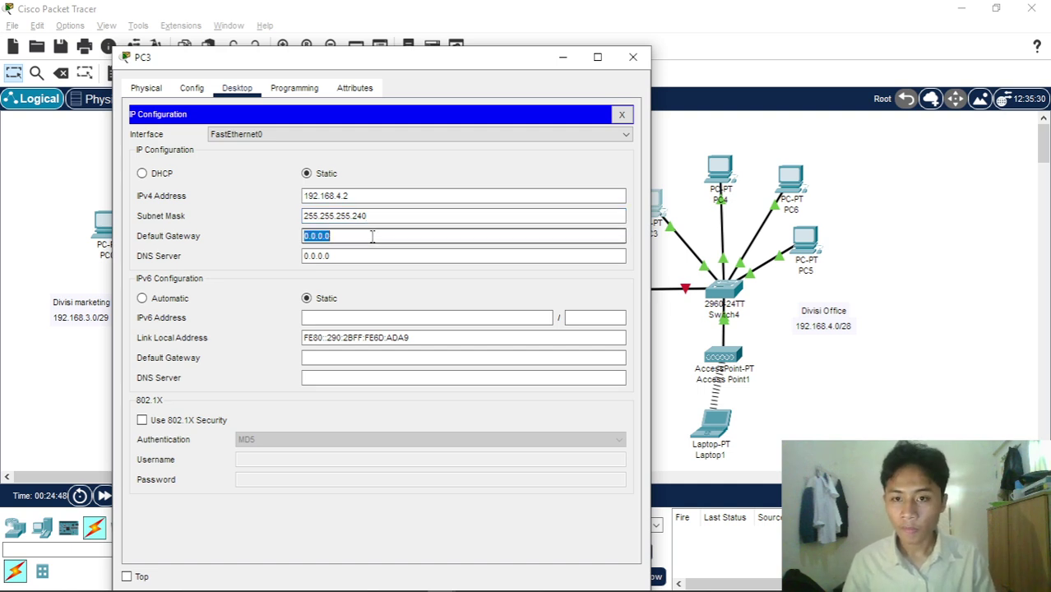
{"action": "type", "text": "192.168.4.1"}
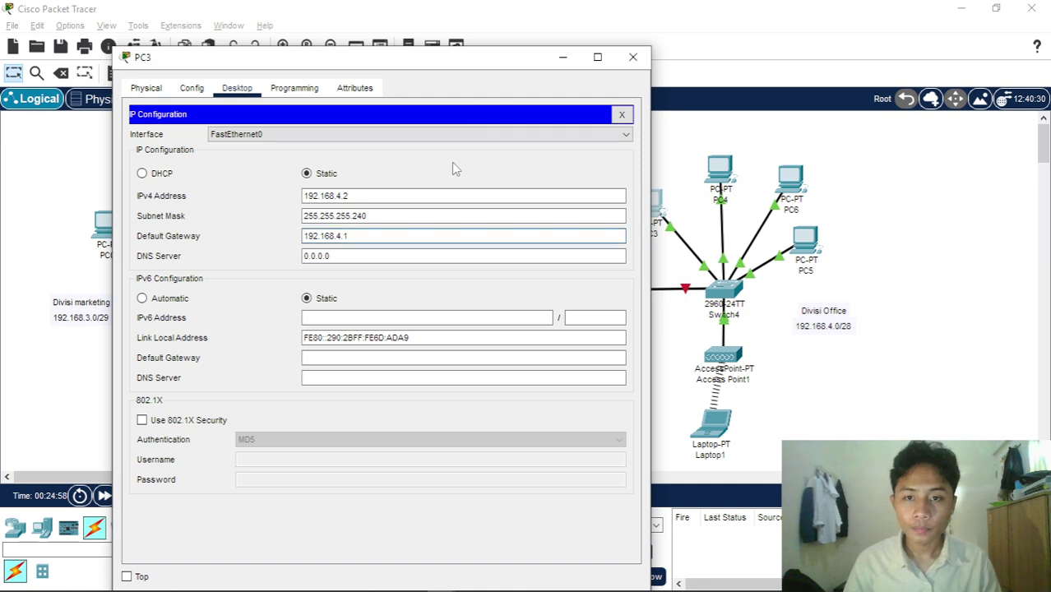
{"action": "left_click", "coordinate": [446, 196]}
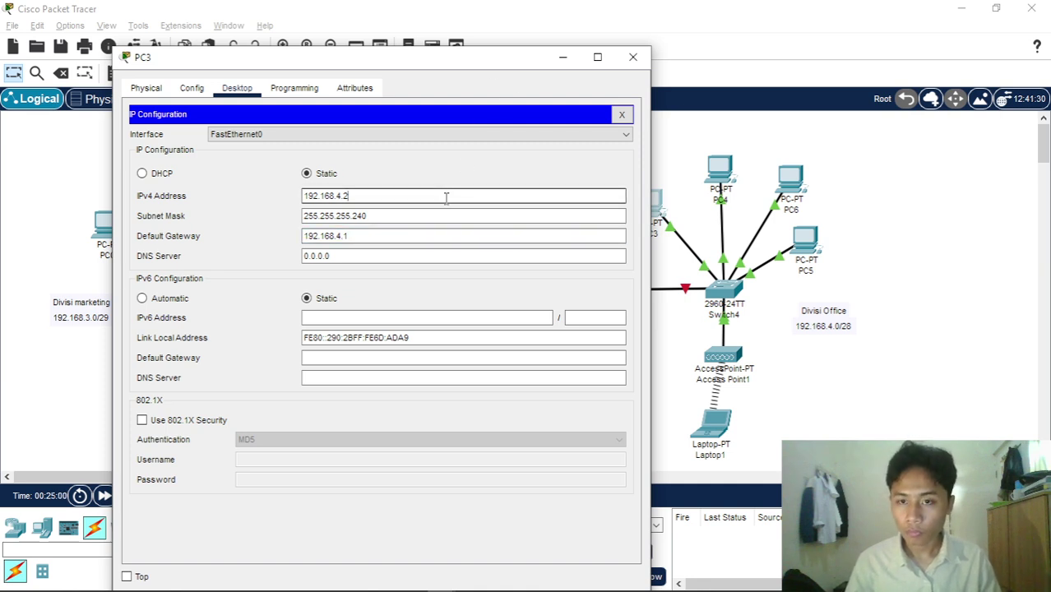
{"action": "double_click", "coordinate": [446, 196]}
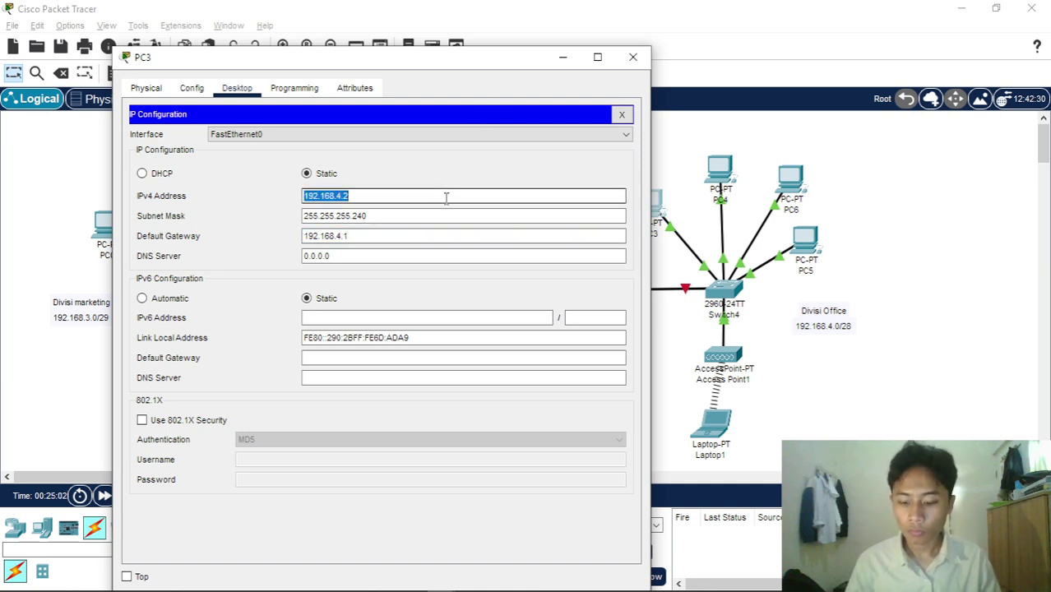
{"action": "left_click", "coordinate": [450, 196]}
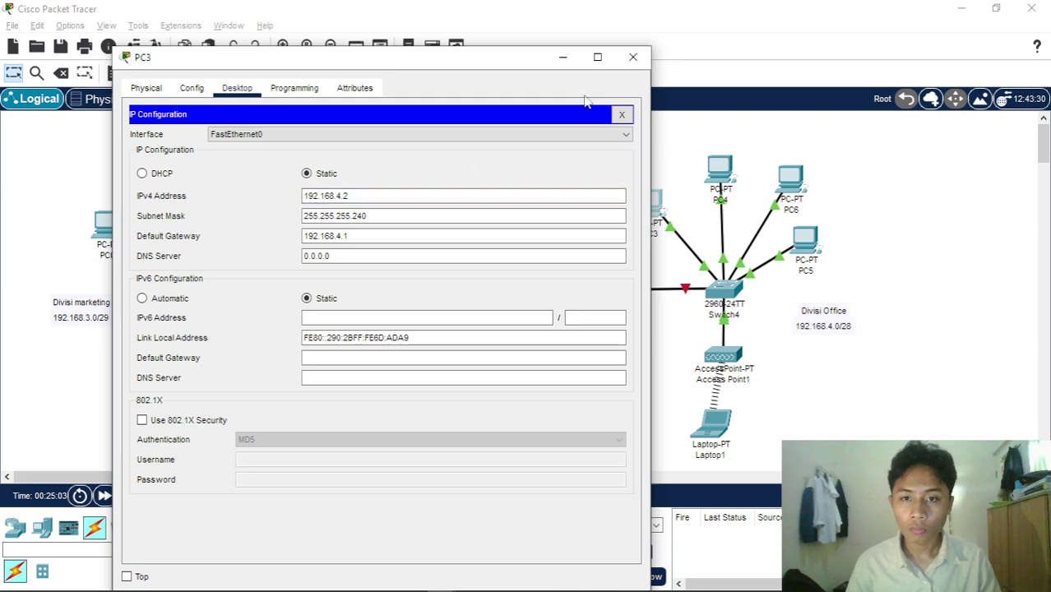
{"action": "left_click", "coordinate": [633, 56]}
- Set PC4's static IPv4 address to 192.168.4.3, reusing the copied address, and its subnet mask to 255.255.255.240
{"action": "left_click", "coordinate": [719, 164]}
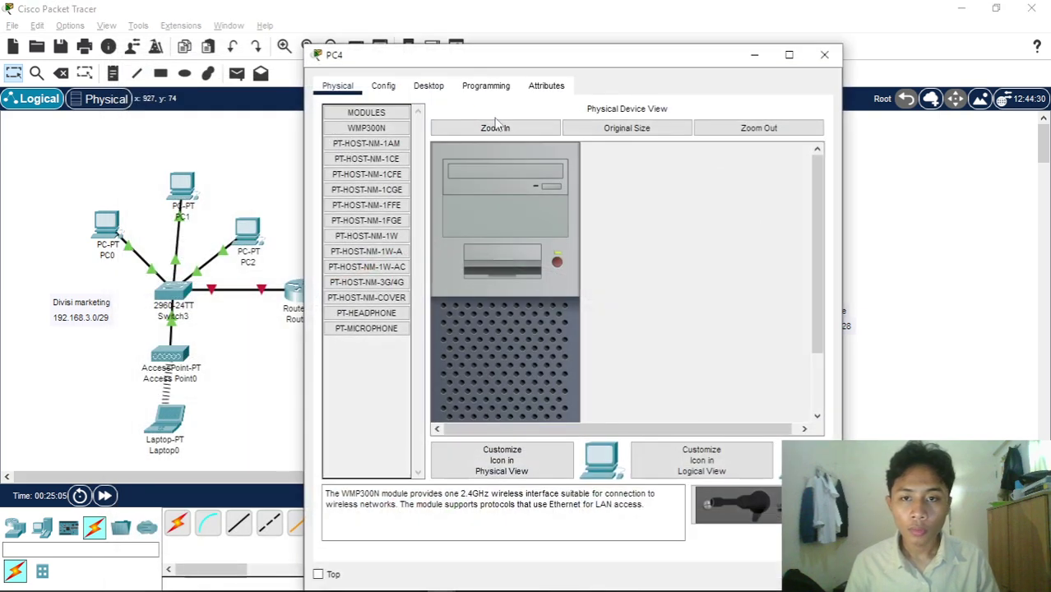
{"action": "left_click", "coordinate": [428, 85]}
{"action": "left_click", "coordinate": [393, 138]}
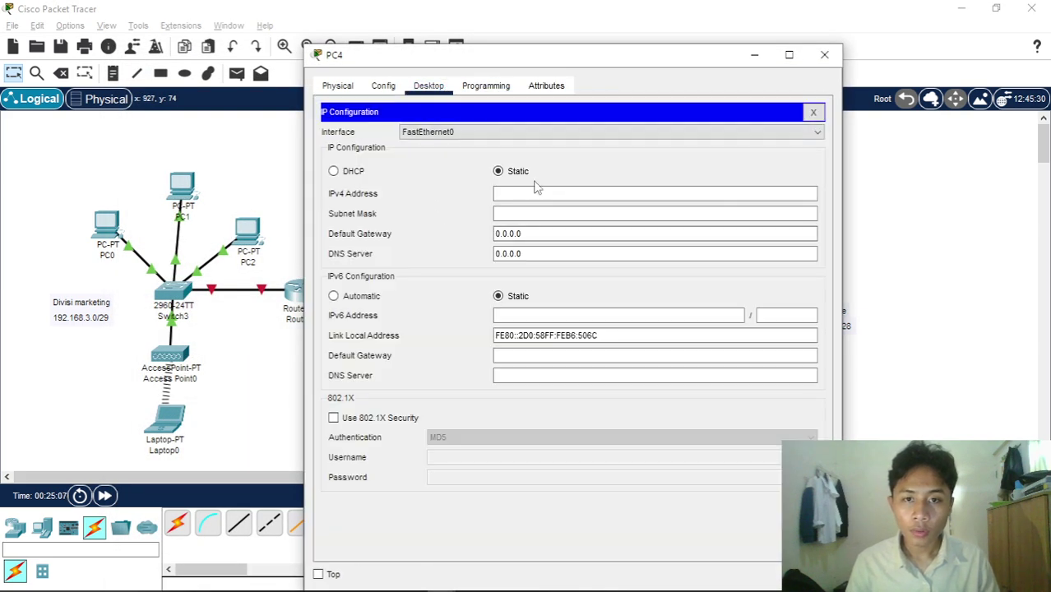
{"action": "left_click", "coordinate": [533, 194]}
{"action": "type", "text": "192.168.4.2"}
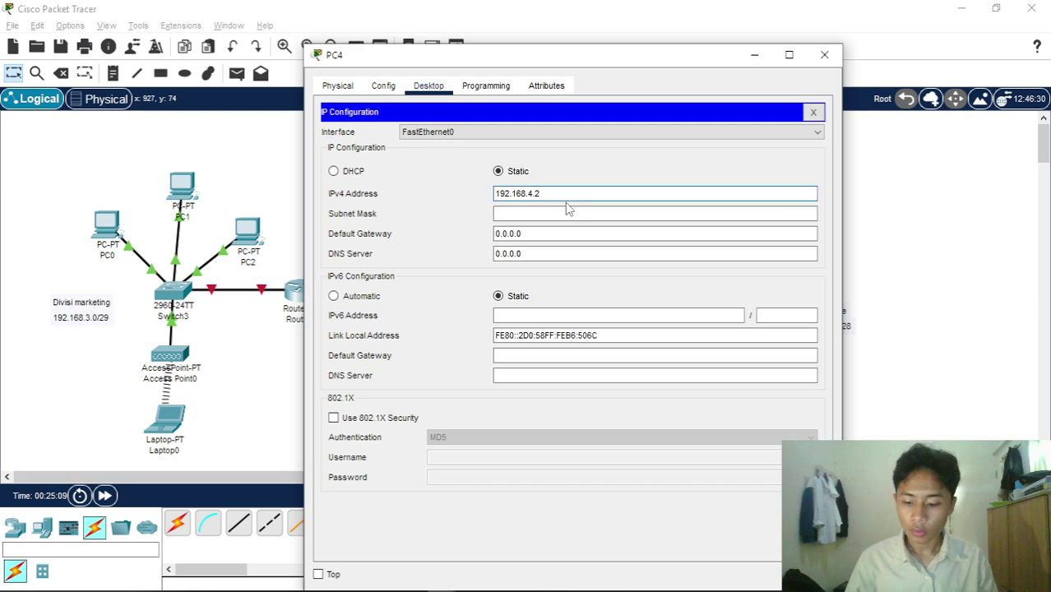
{"action": "left_click", "coordinate": [584, 212]}
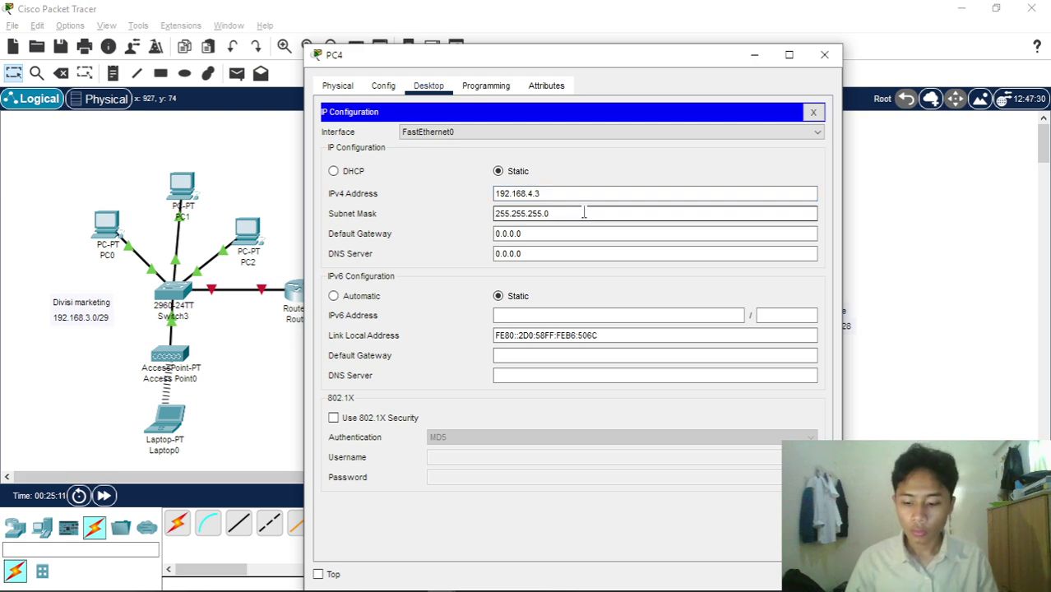
{"action": "key", "text": "BackSpace"}
{"action": "type", "text": "240"}
- Replace PC4's default gateway with the copied address 192.168.4.2 and close its configuration
{"action": "left_click", "coordinate": [574, 234]}
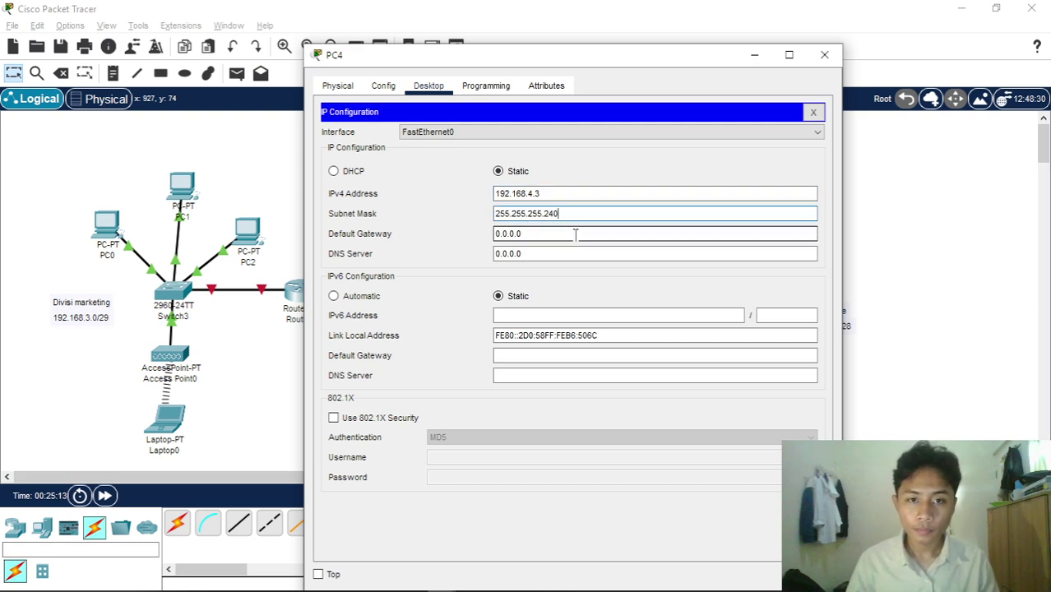
{"action": "key", "text": "ctrl+a"}
{"action": "type", "text": "192.168.4.2"}
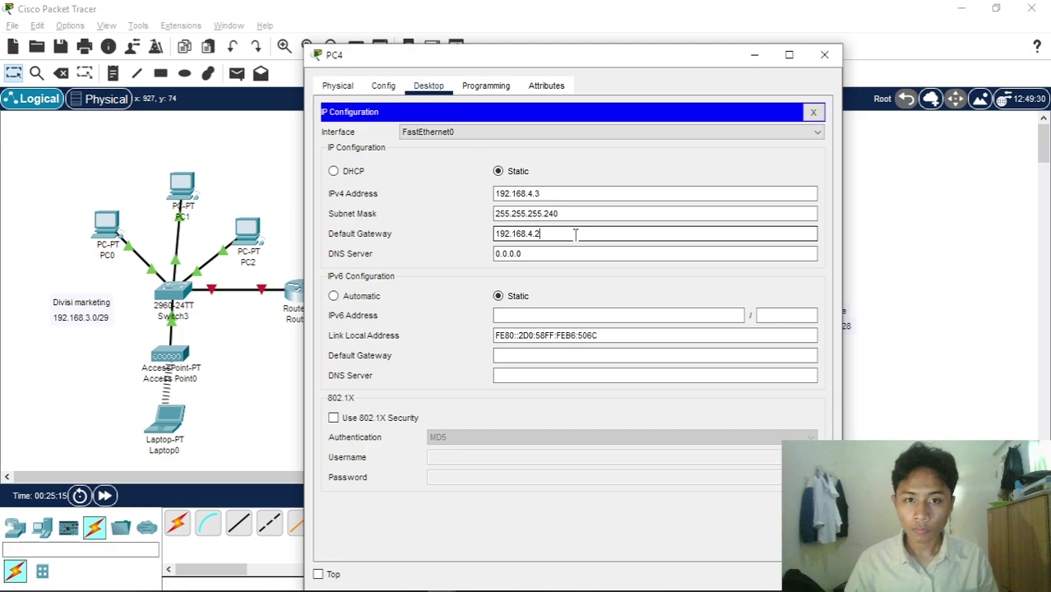
{"action": "left_click", "coordinate": [824, 55]}
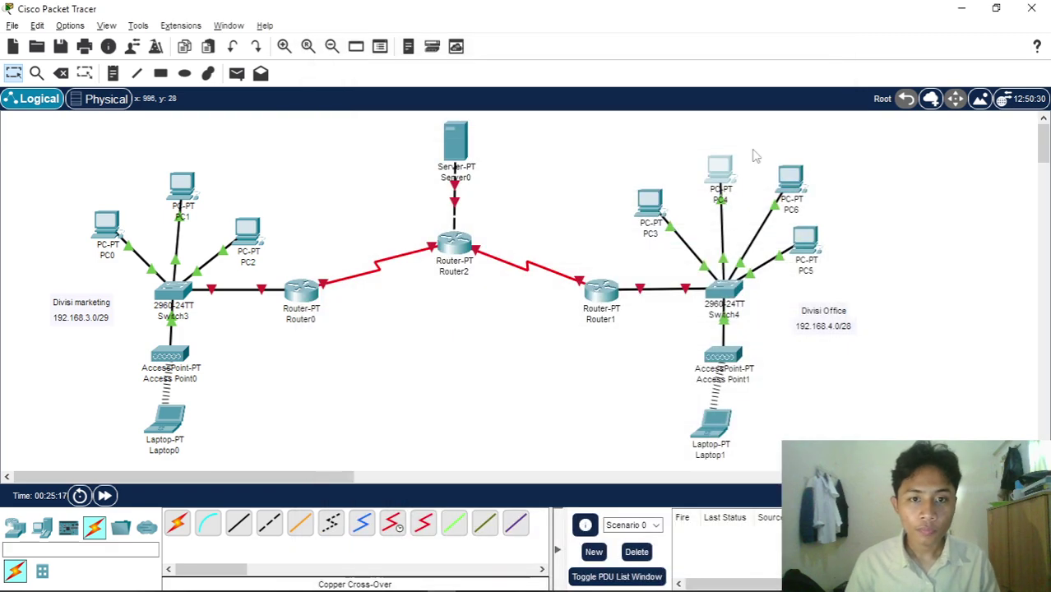
- Set PC6's static IPv4 address to 192.168.4.4 and its subnet mask to 255.255.255.240
{"action": "left_click", "coordinate": [788, 181]}
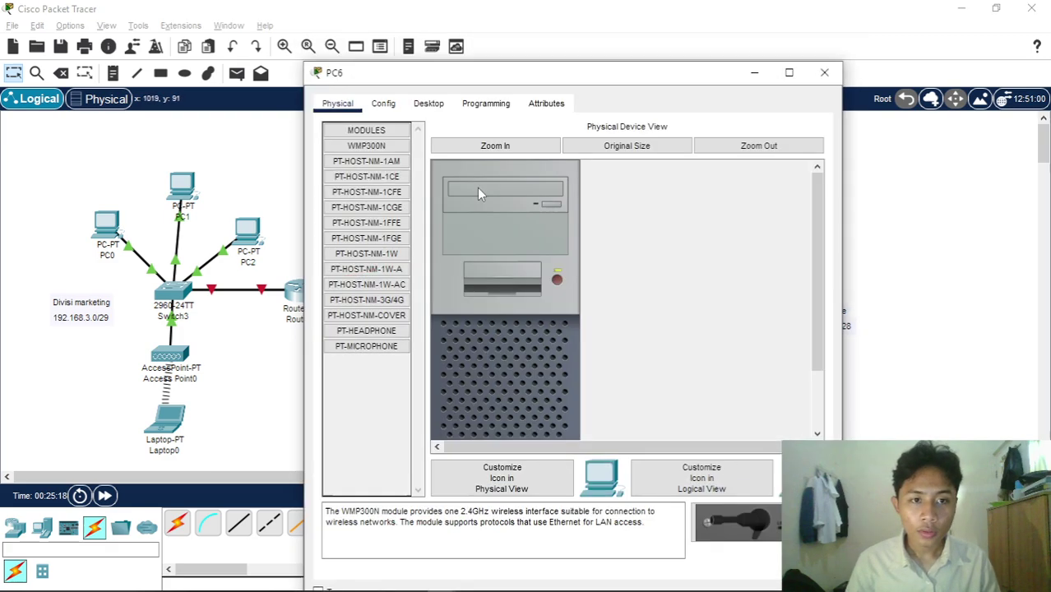
{"action": "left_click", "coordinate": [429, 104]}
{"action": "left_click", "coordinate": [369, 160]}
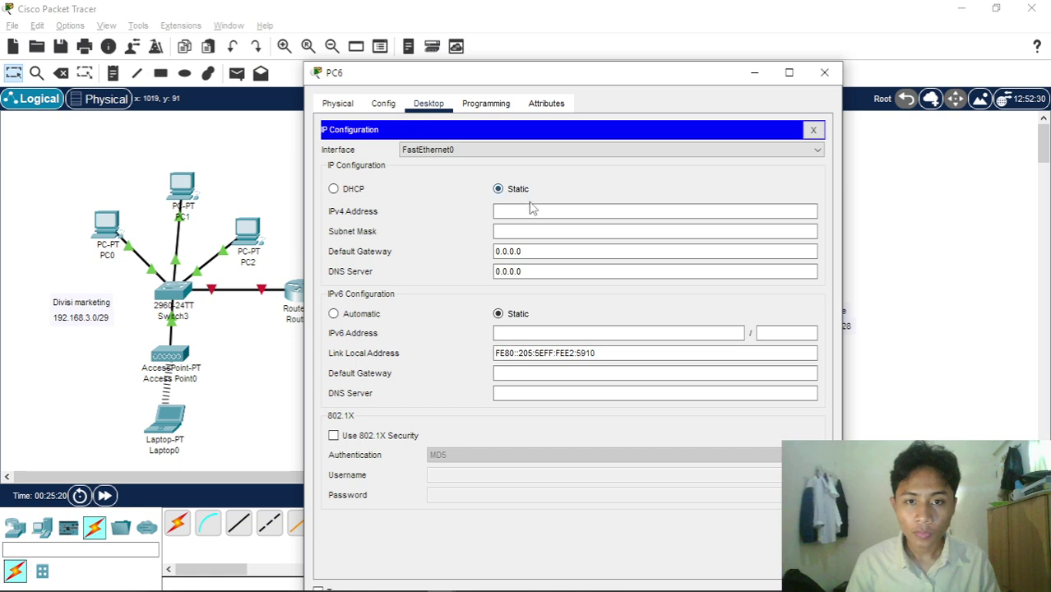
{"action": "left_click", "coordinate": [534, 211]}
{"action": "type", "text": "192.168.4.2"}
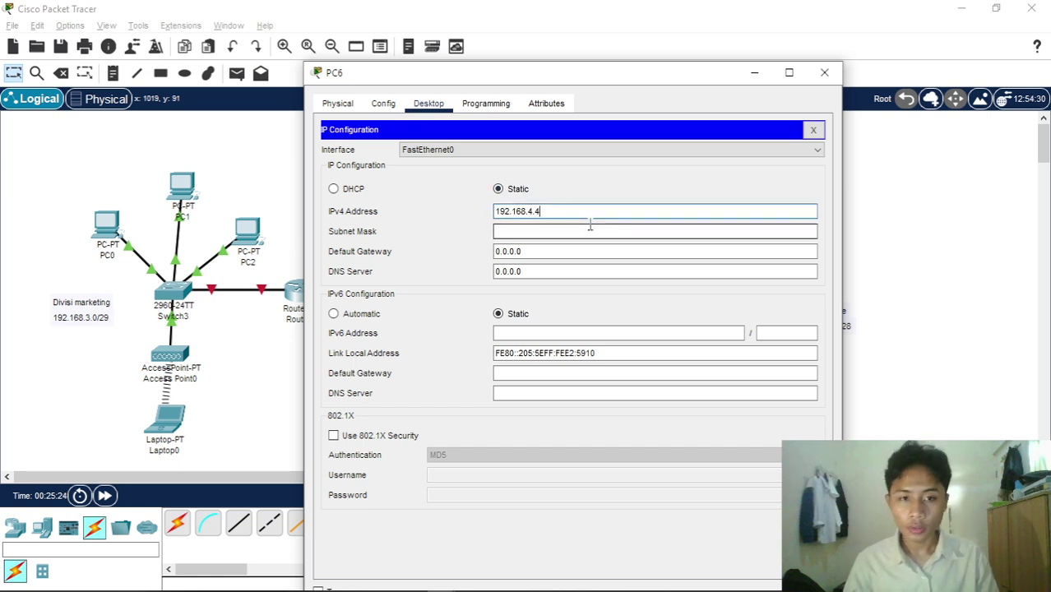
{"action": "left_click", "coordinate": [588, 234]}
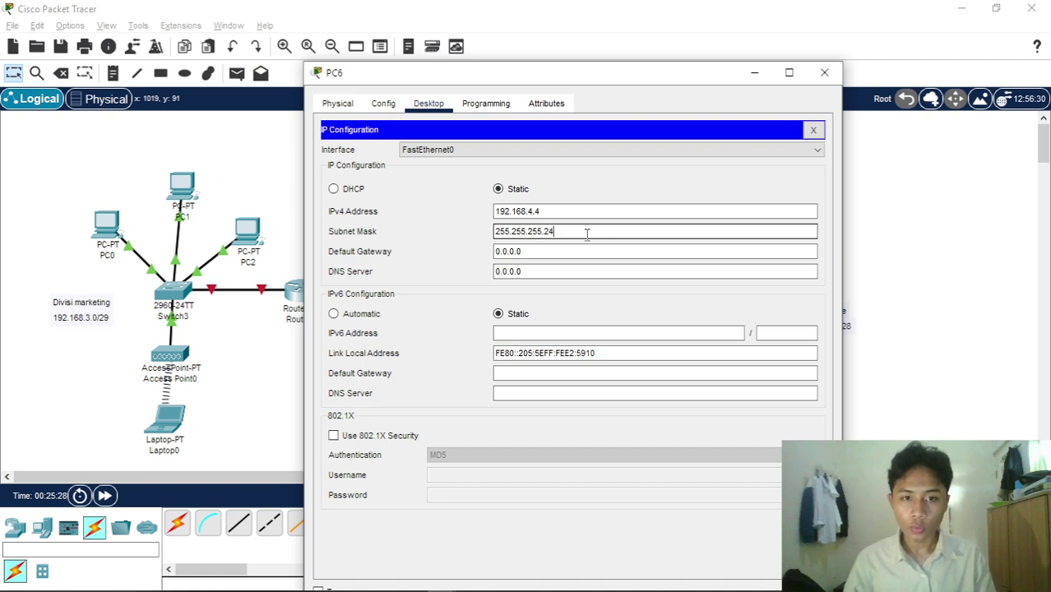
- Replace PC6's default gateway with 192.168.4.2 and close its configuration
{"action": "left_click", "coordinate": [581, 250]}
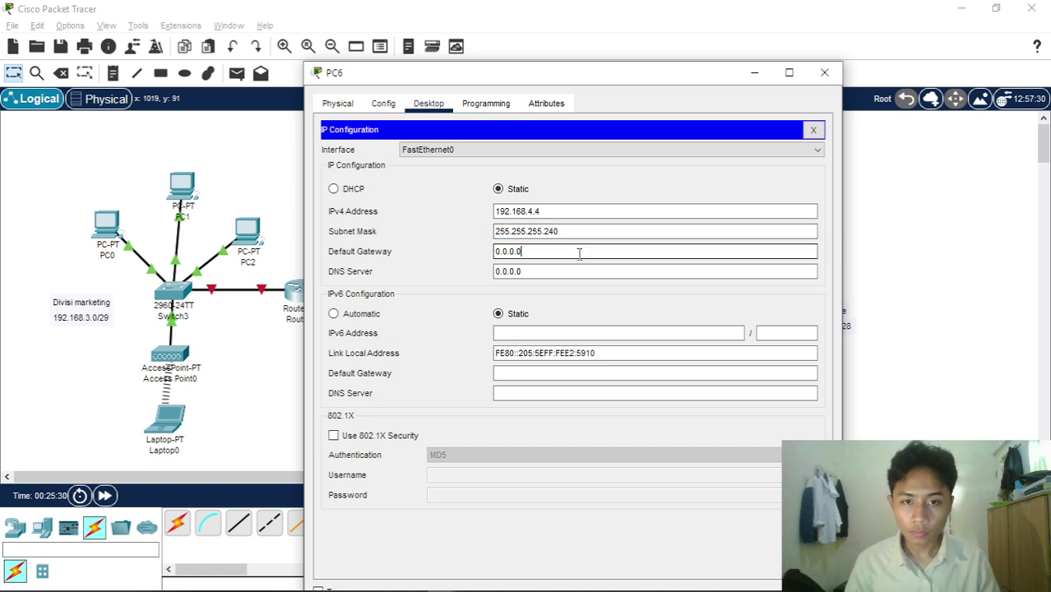
{"action": "key", "text": "ctrl+a"}
{"action": "type", "text": "192.168.4.2"}
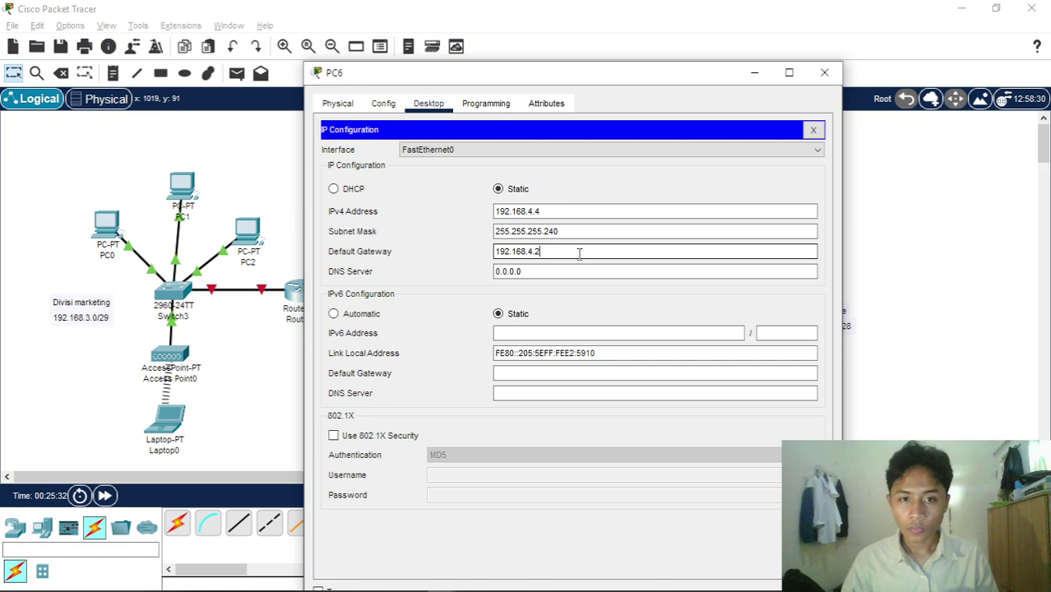
{"action": "left_click", "coordinate": [825, 75]}
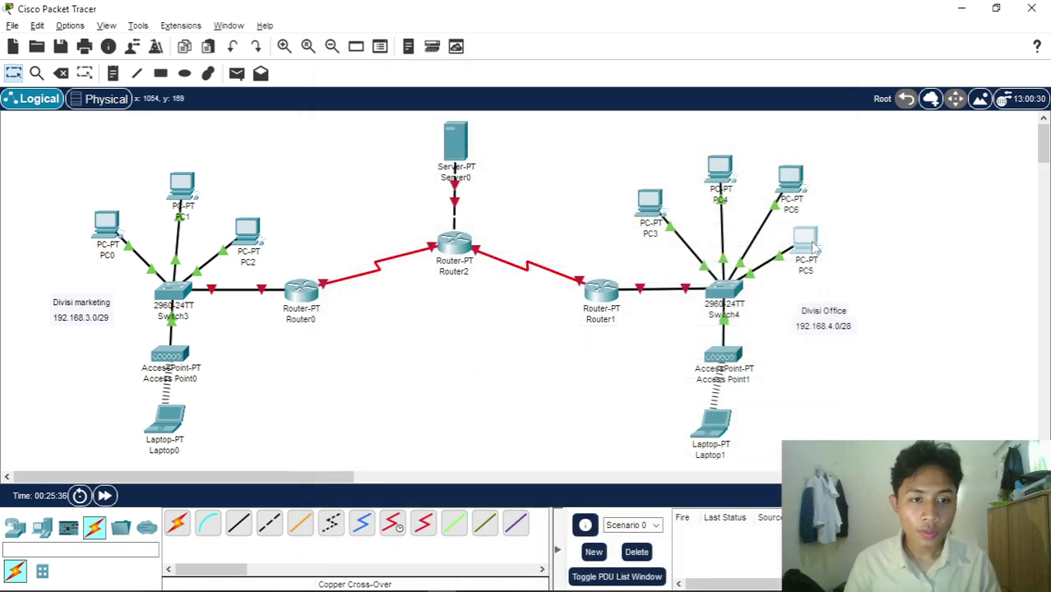
- Open PC5's IP configuration and enter its static IPv4 address in the 192.168.4 network
{"action": "left_click", "coordinate": [791, 191]}
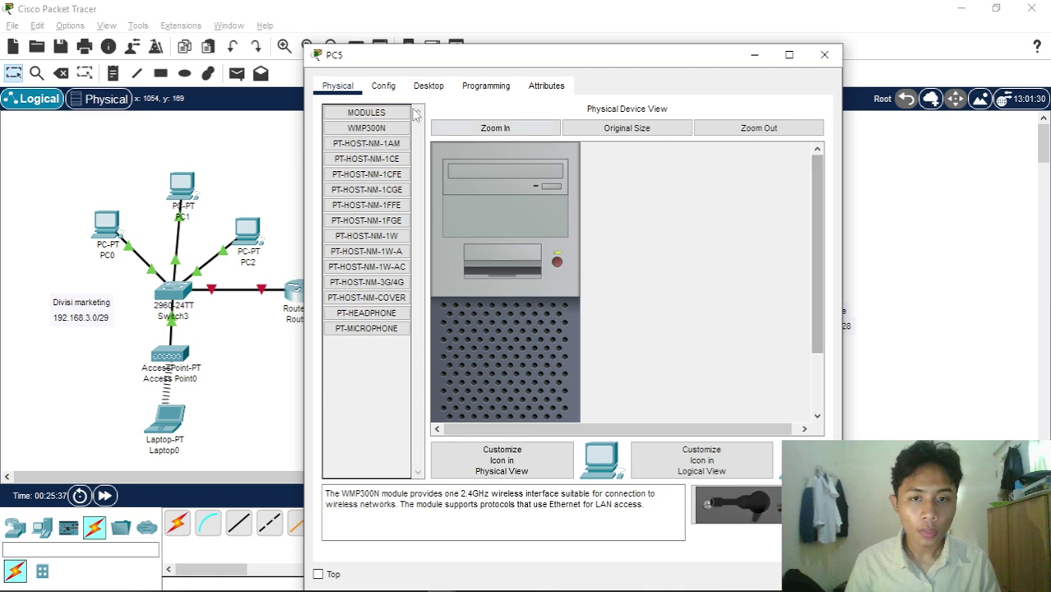
{"action": "left_click", "coordinate": [429, 86]}
{"action": "left_click", "coordinate": [404, 159]}
{"action": "left_click", "coordinate": [549, 192]}
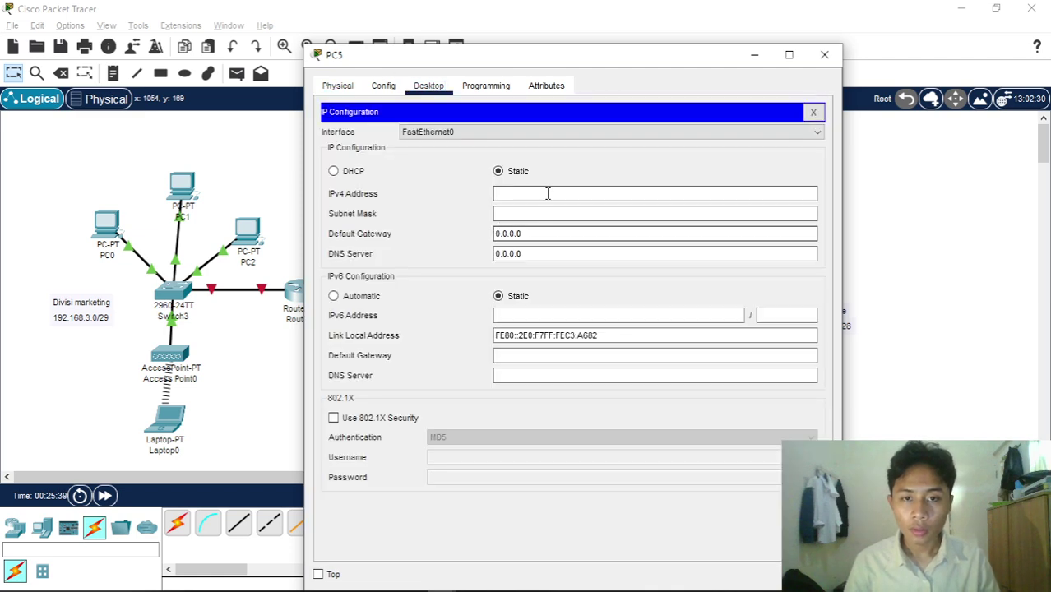
{"action": "type", "text": "192.168.4.2"}
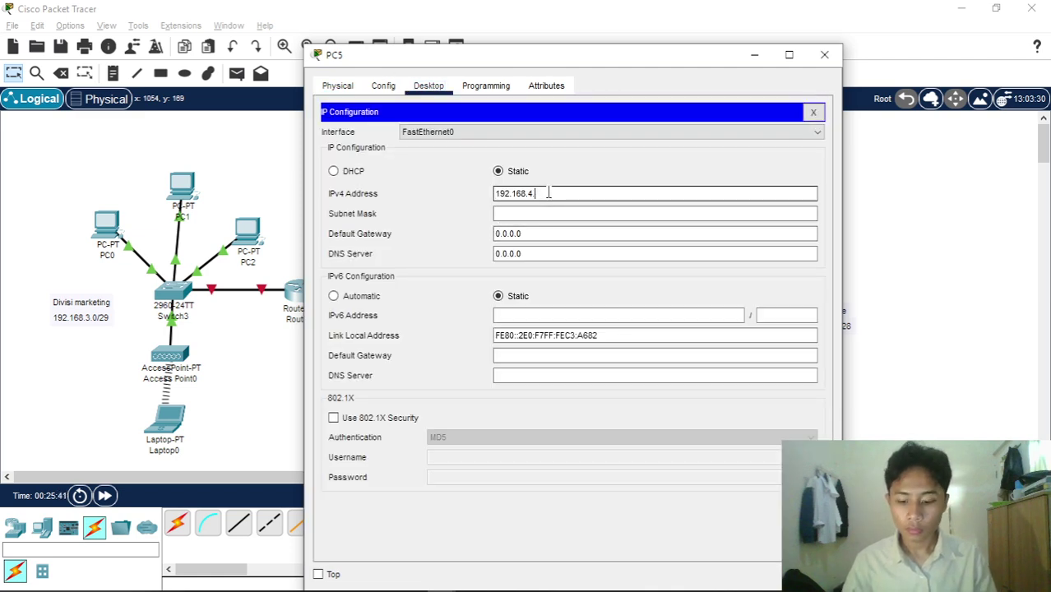
- Complete PC5's static IP configuration with address 192.168.4.5, subnet mask 255.255.255.240 and default gateway 192.168.4.20
{"action": "left_click", "coordinate": [540, 213]}
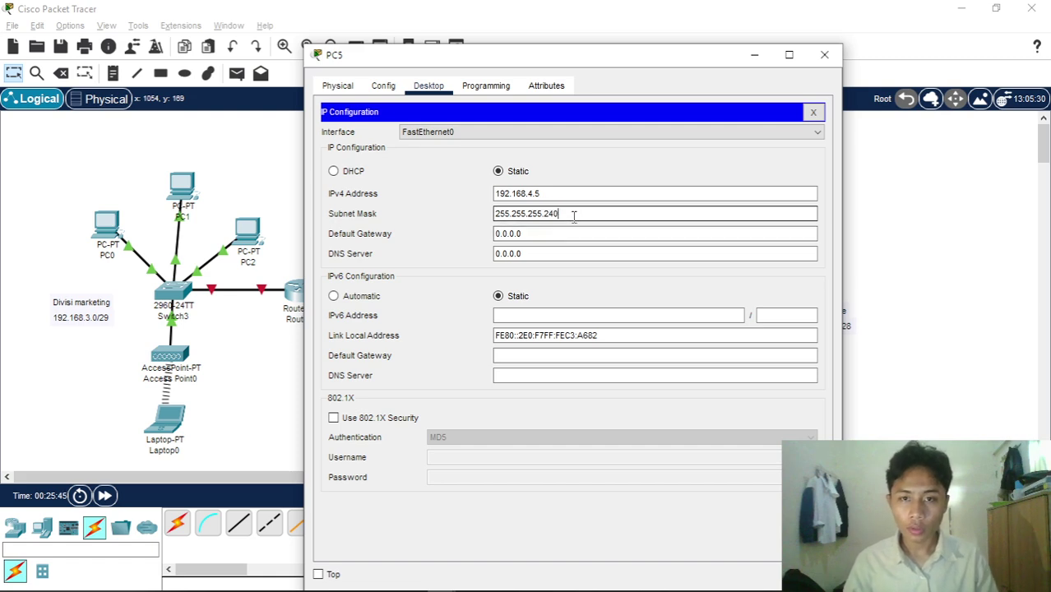
{"action": "left_click", "coordinate": [559, 232]}
{"action": "double_click", "coordinate": [557, 234]}
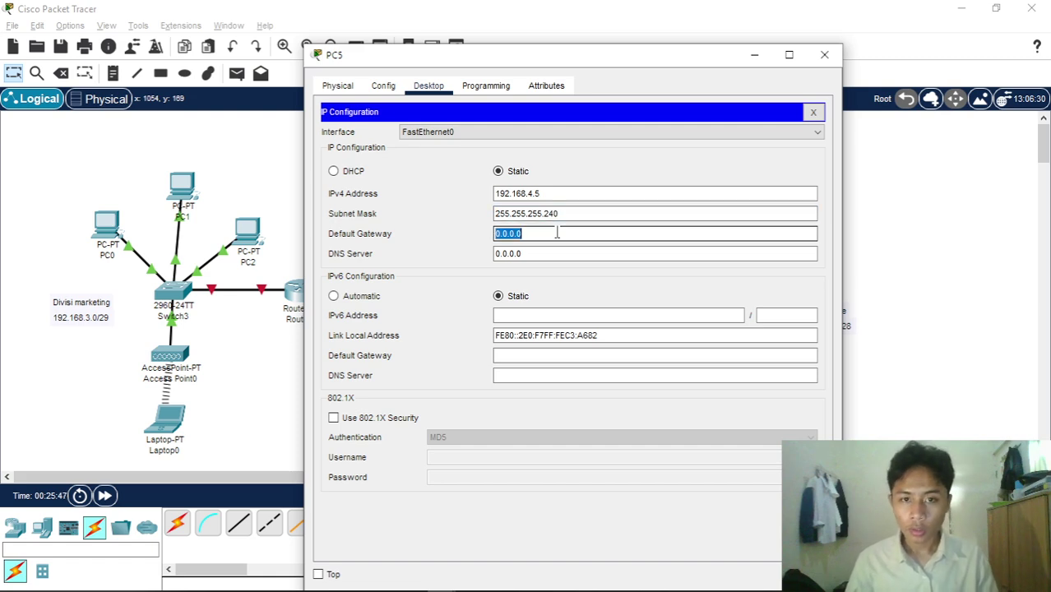
{"action": "type", "text": "192.168.4.20"}
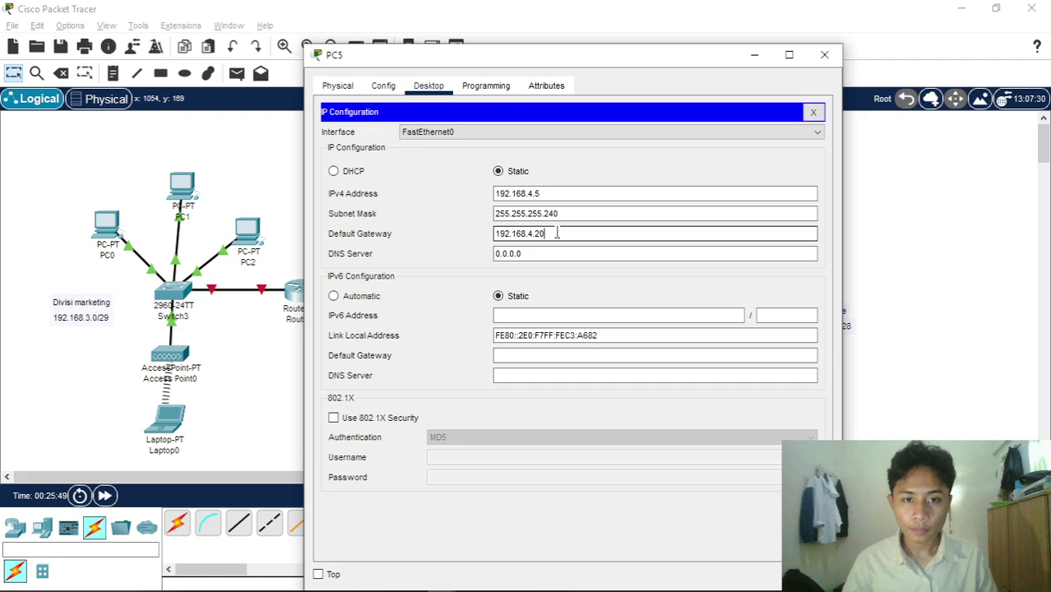
{"action": "left_click", "coordinate": [824, 55]}
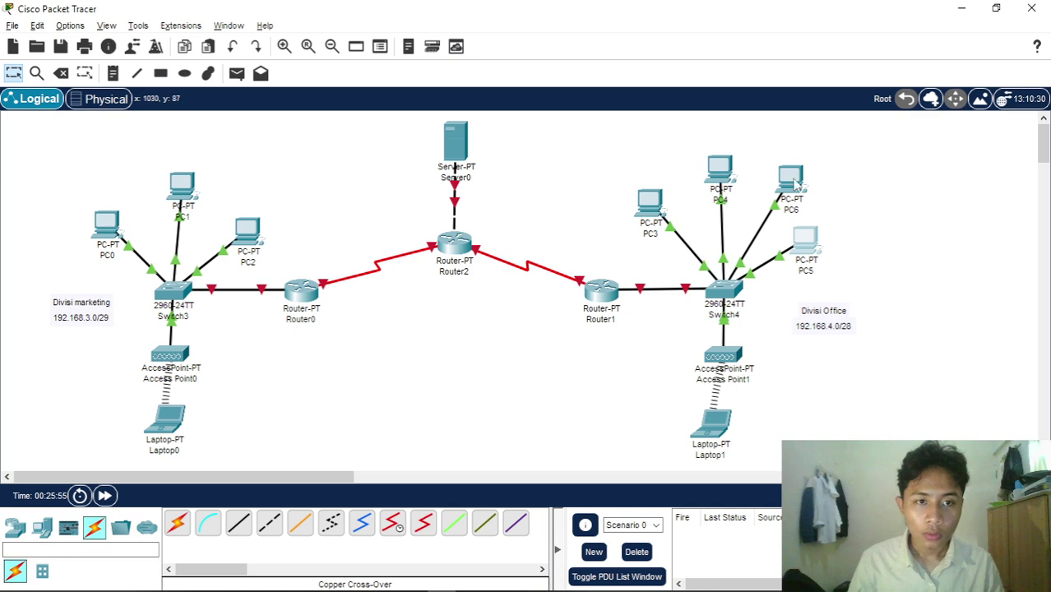
- Switch Laptop1's wireless interface to static addressing and set its IPv4 address to 192.168.4.6
{"action": "left_click", "coordinate": [714, 428]}
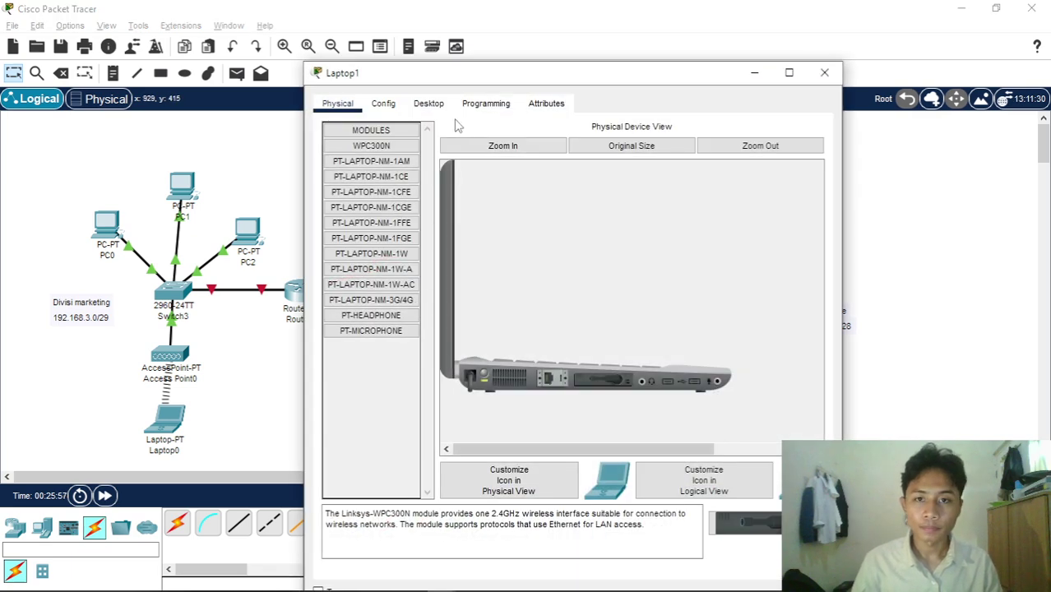
{"action": "left_click", "coordinate": [429, 104]}
{"action": "left_click", "coordinate": [369, 159]}
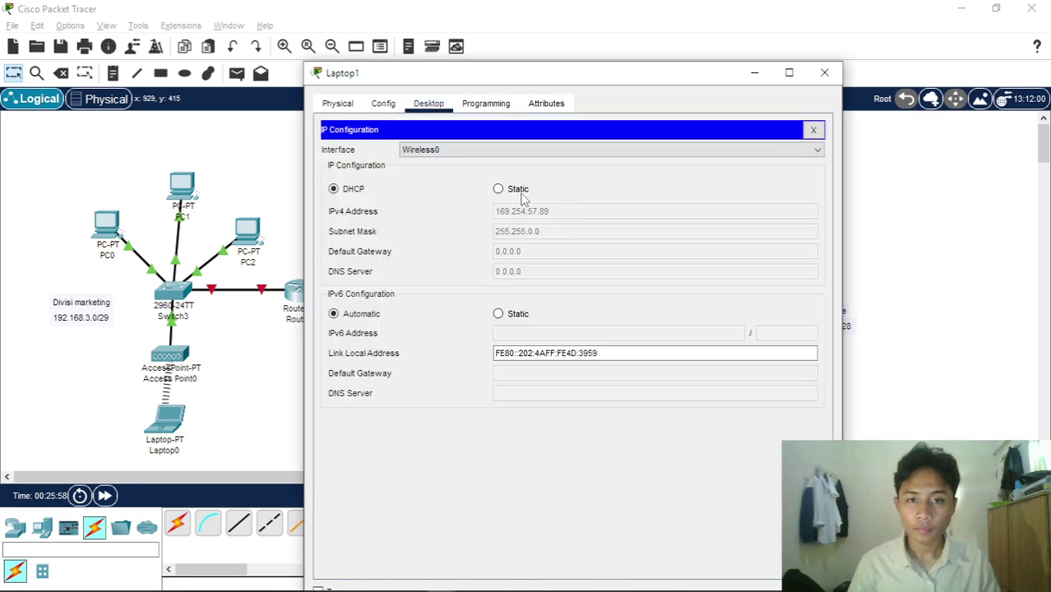
{"action": "left_click", "coordinate": [498, 189]}
{"action": "left_click", "coordinate": [549, 210]}
{"action": "type", "text": "192.168.4.2"}
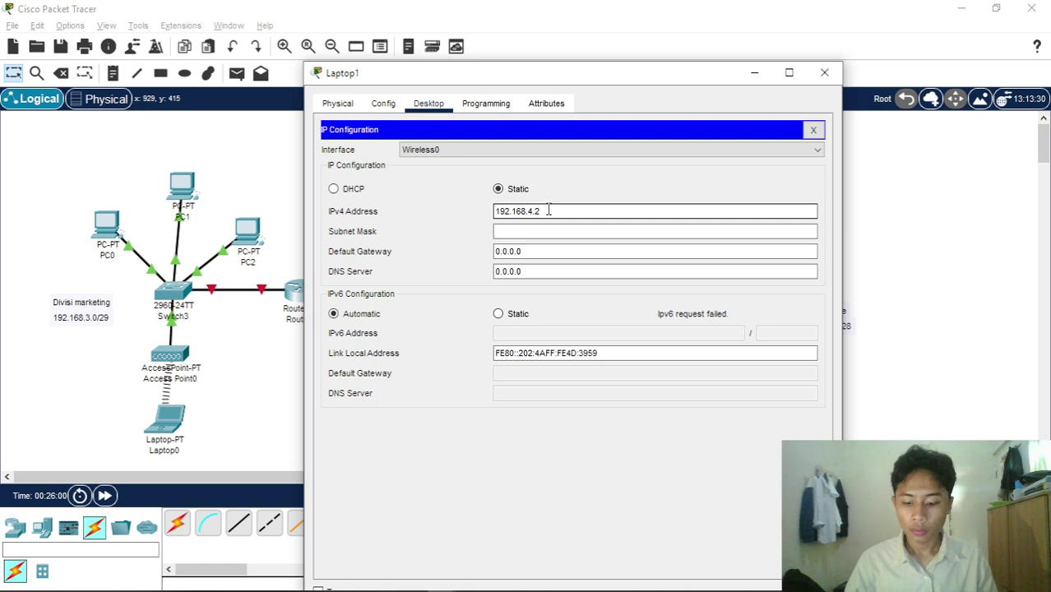
- Set Laptop1's subnet mask to 255.255.255.240 and its default gateway to 192.168.4.2, closing the device window
{"action": "left_click", "coordinate": [566, 231]}
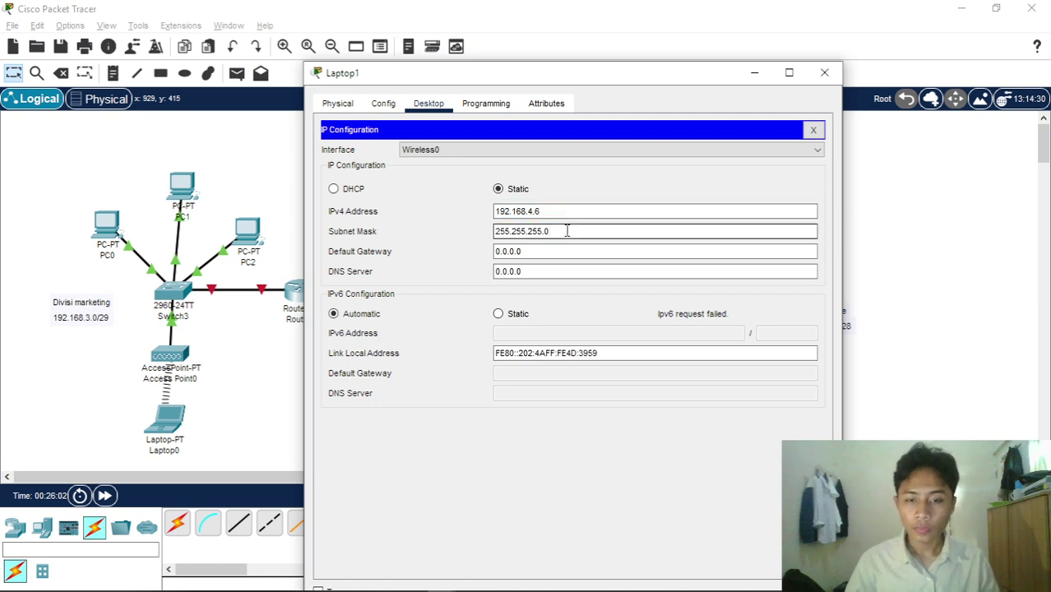
{"action": "left_click", "coordinate": [569, 251]}
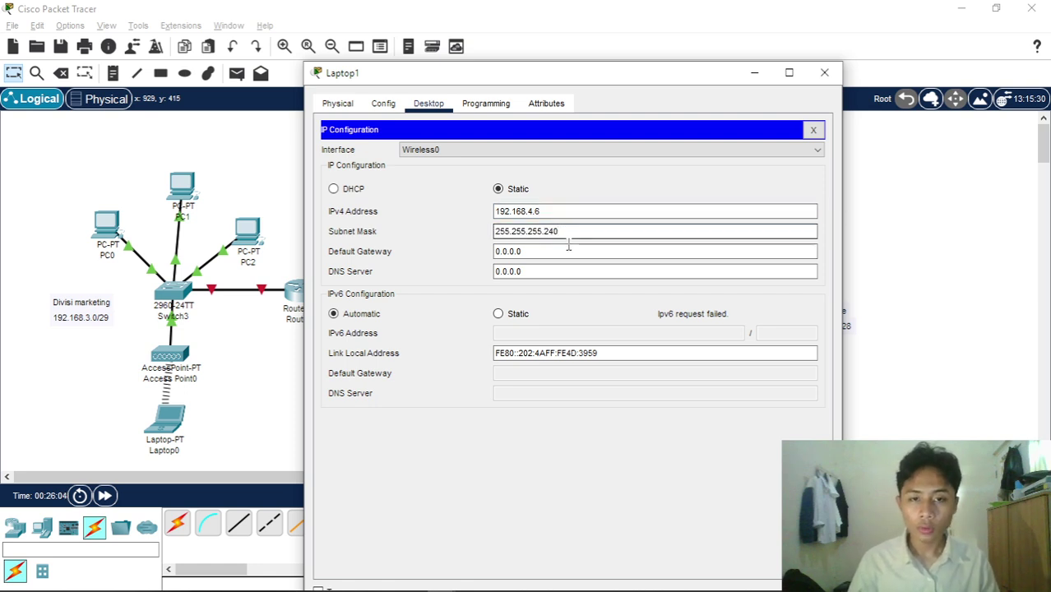
{"action": "double_click", "coordinate": [569, 251]}
{"action": "type", "text": "192.168.4.2"}
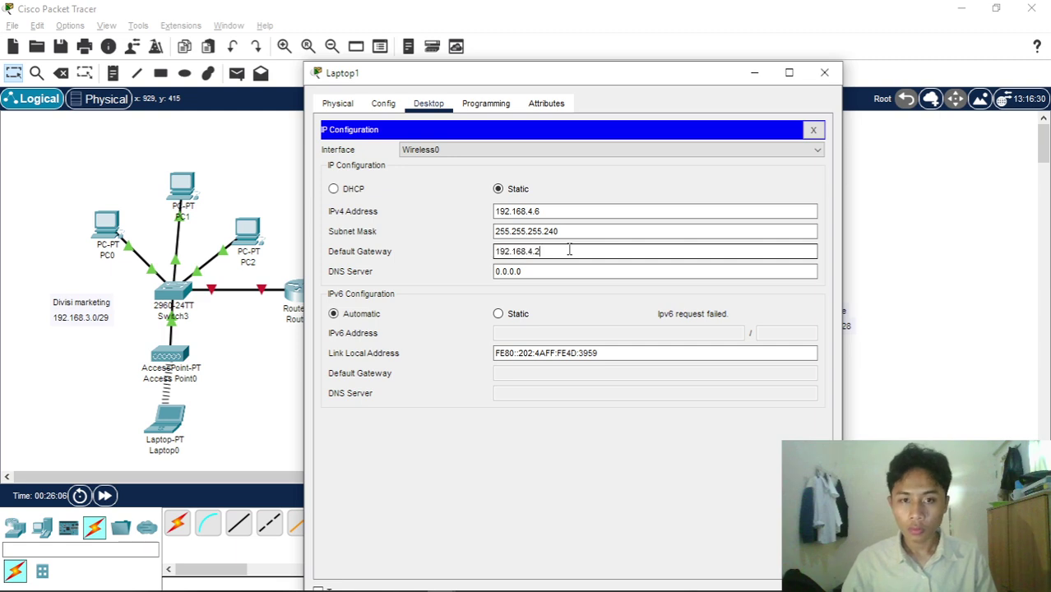
{"action": "left_click", "coordinate": [824, 73]}
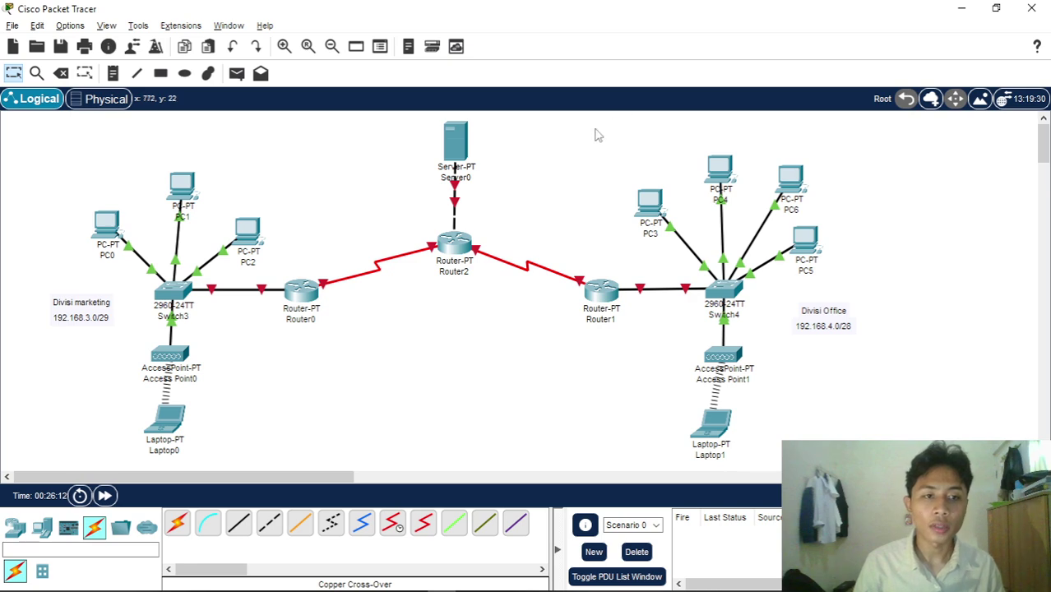
{"action": "left_click_drag", "start_coordinate": [585, 129], "coordinate": [863, 425]}
{"action": "left_click", "coordinate": [507, 373]}
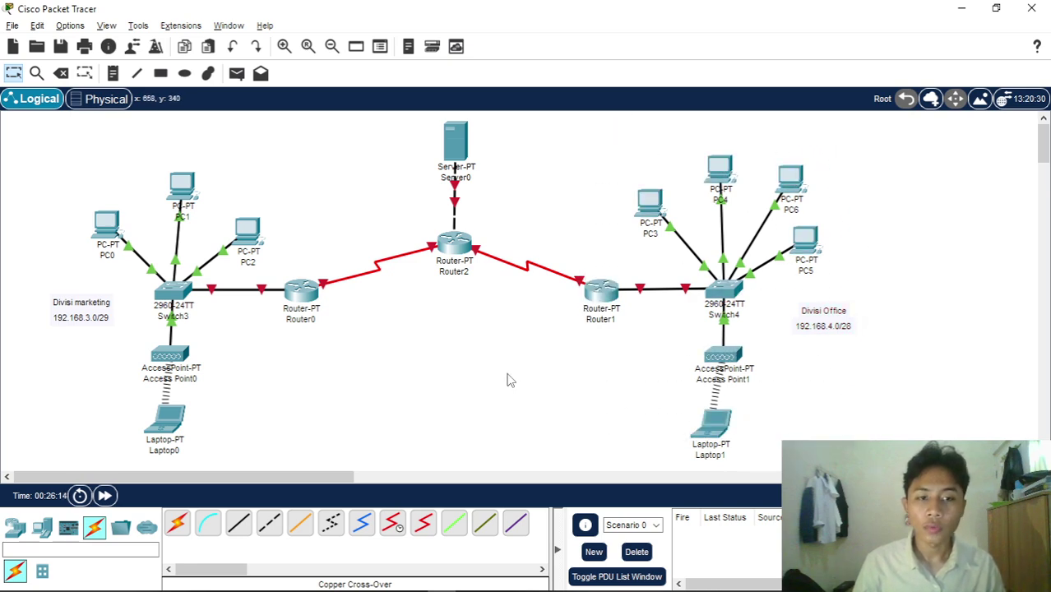
{"action": "left_click_drag", "start_coordinate": [56, 141], "coordinate": [263, 451]}
{"action": "left_click", "coordinate": [306, 452]}
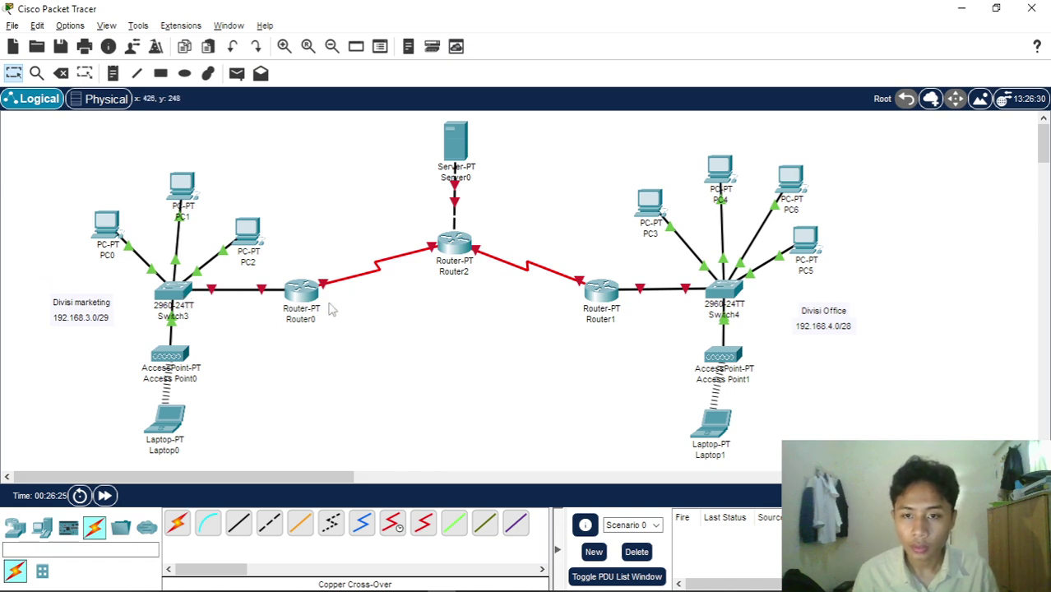
- Turn on Router0's FastEthernet0/0 interface and assign it 192.168.3.1 with subnet mask 255.255.255.0
{"action": "left_click", "coordinate": [291, 294]}
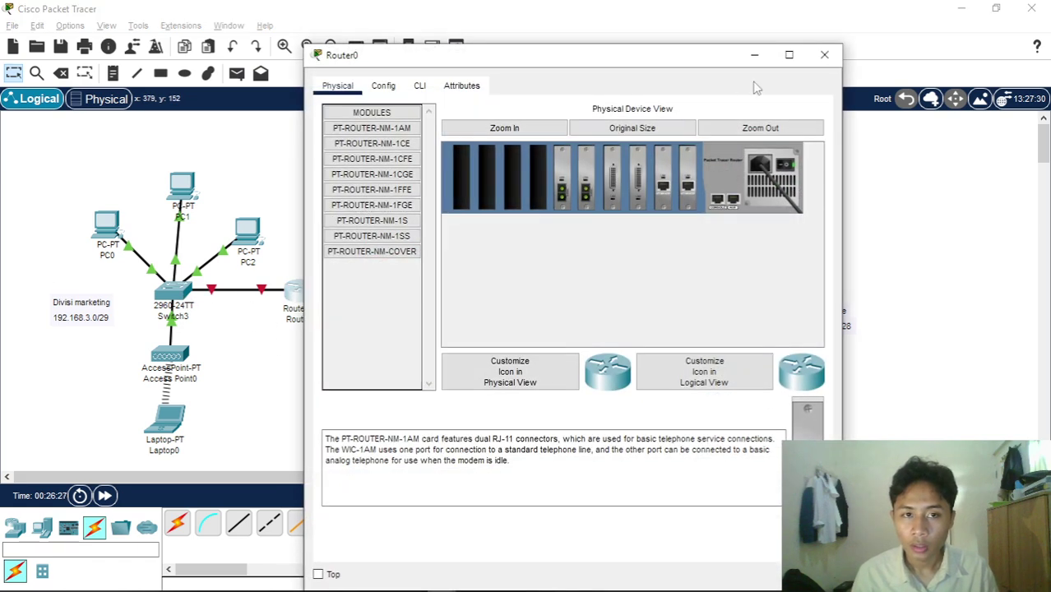
{"action": "left_click", "coordinate": [383, 87]}
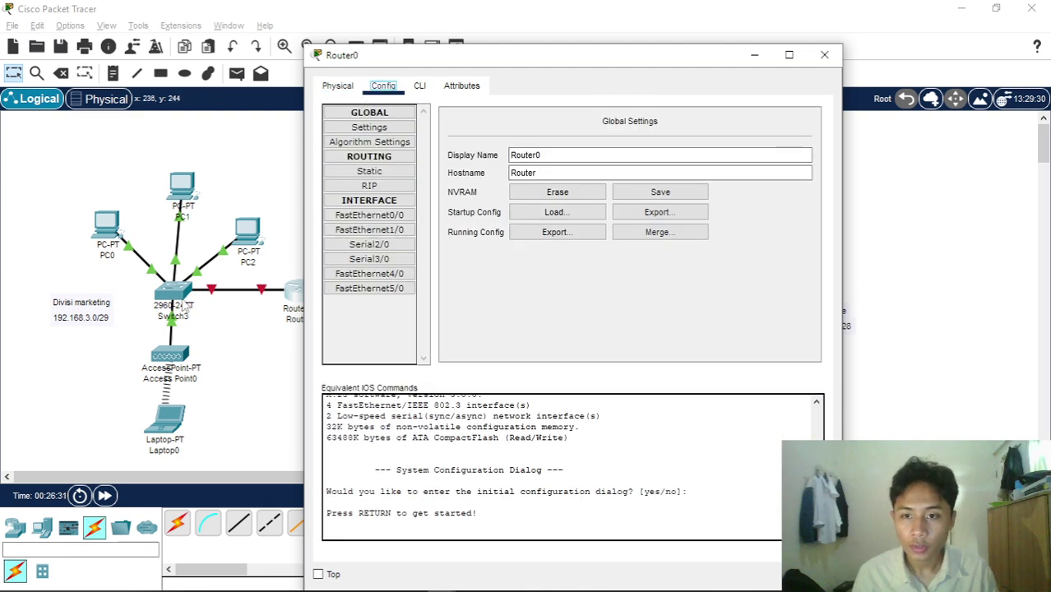
{"action": "left_click", "coordinate": [824, 54]}
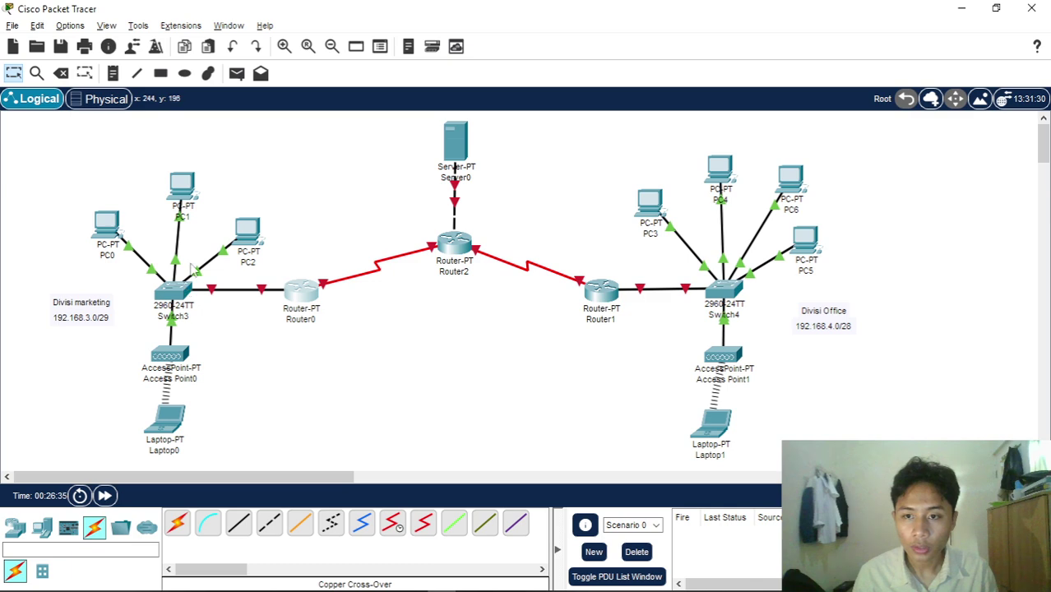
{"action": "left_click", "coordinate": [301, 294]}
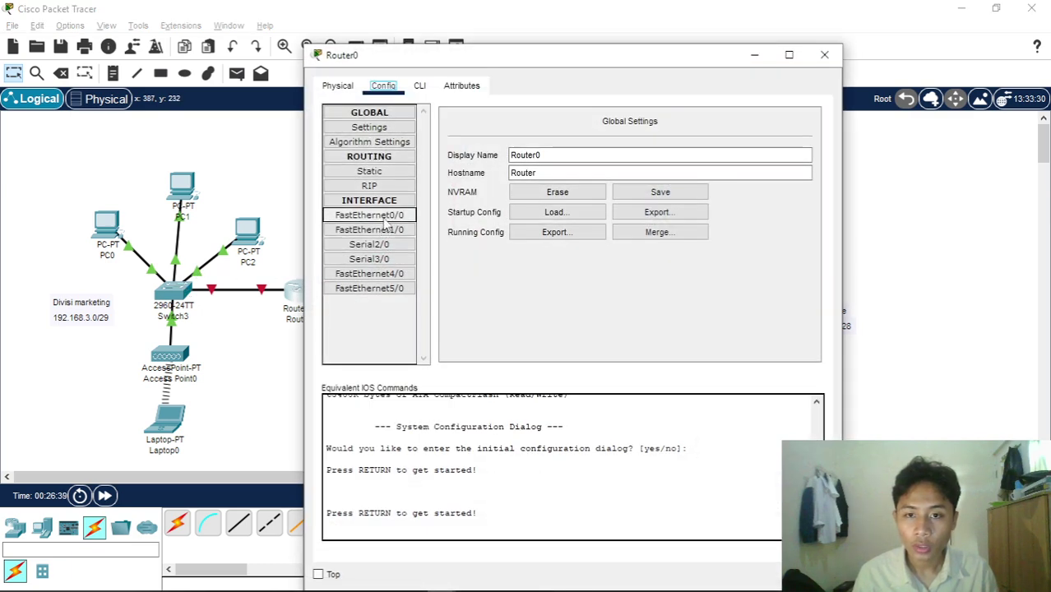
{"action": "left_click", "coordinate": [380, 217]}
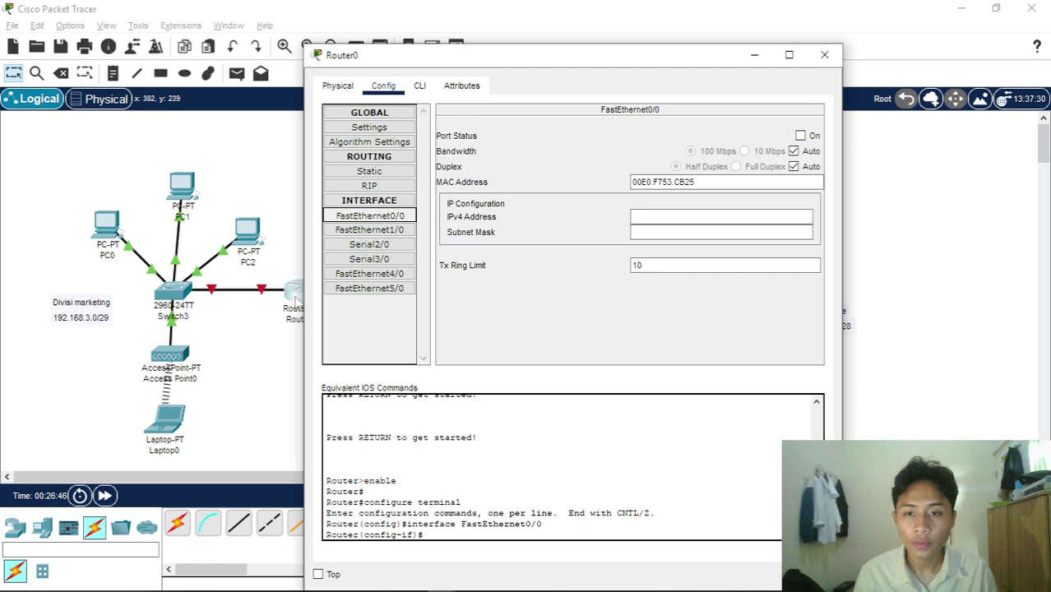
{"action": "left_click", "coordinate": [801, 136]}
{"action": "left_click", "coordinate": [649, 217]}
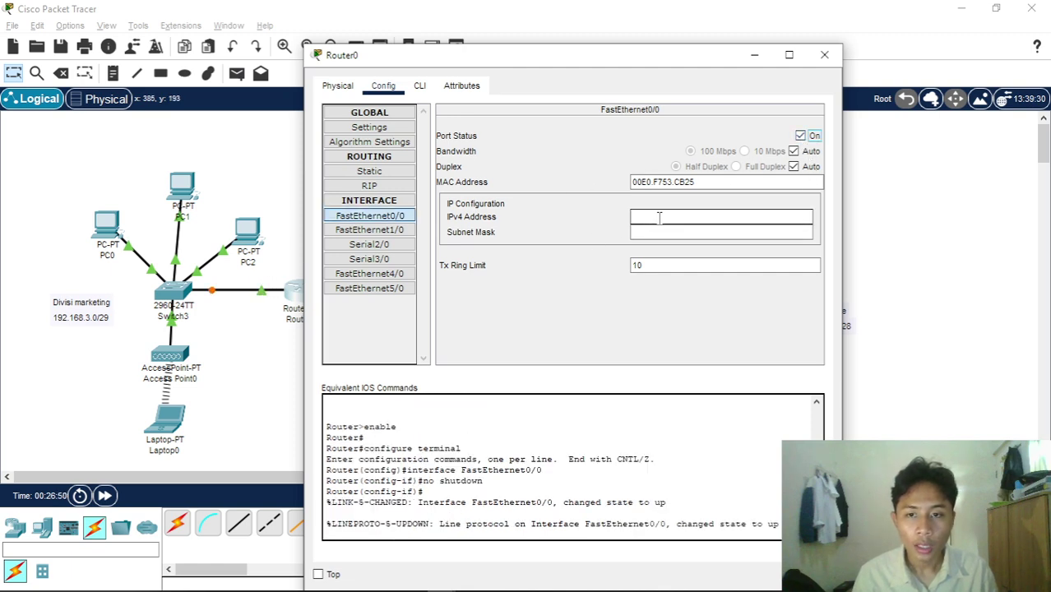
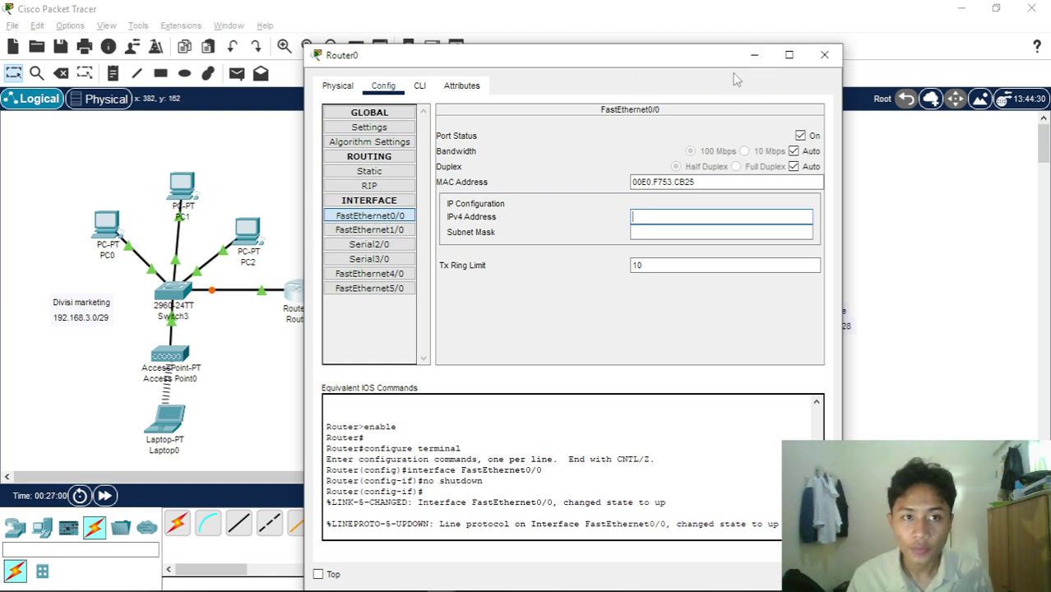
{"action": "left_click", "coordinate": [689, 232]}
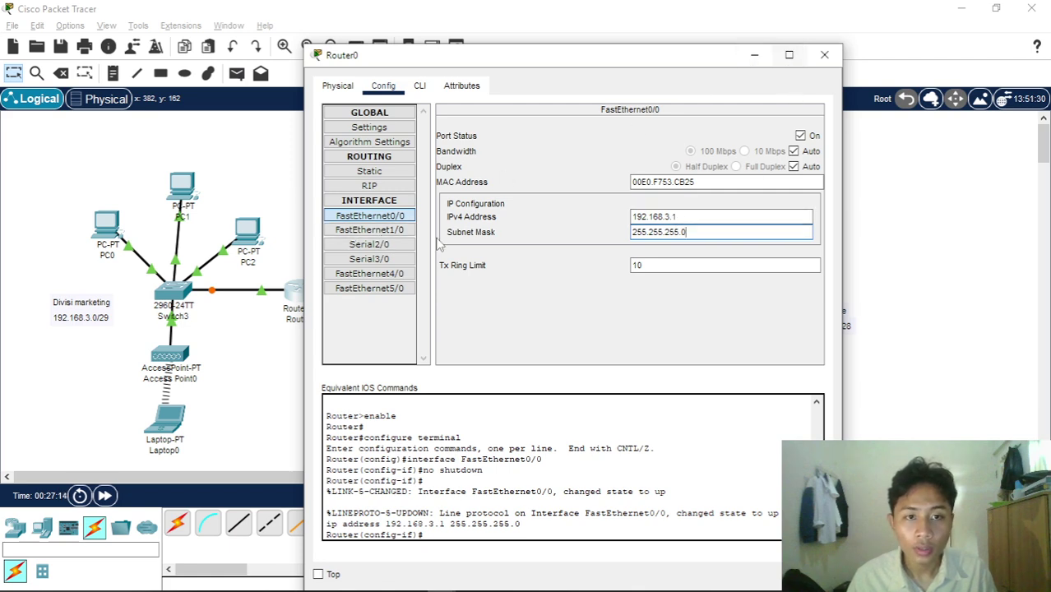
- Assign IPv4 address 192.168.10.1 with subnet mask 255.255.255.0 to Router0's Serial2/0 interface
{"action": "left_click", "coordinate": [369, 244]}
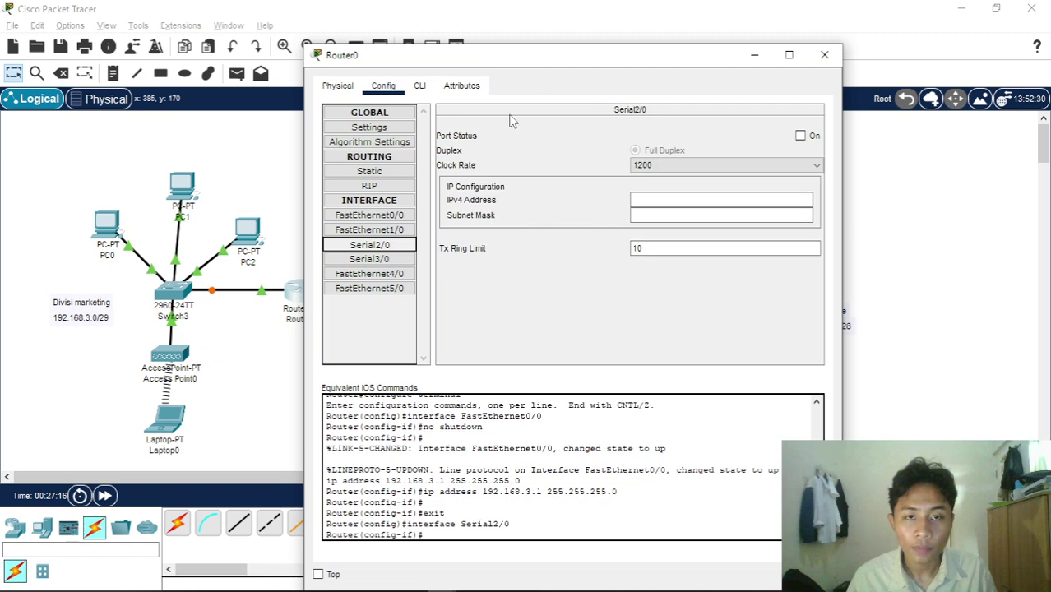
{"action": "left_click_drag", "start_coordinate": [555, 63], "coordinate": [777, 69]}
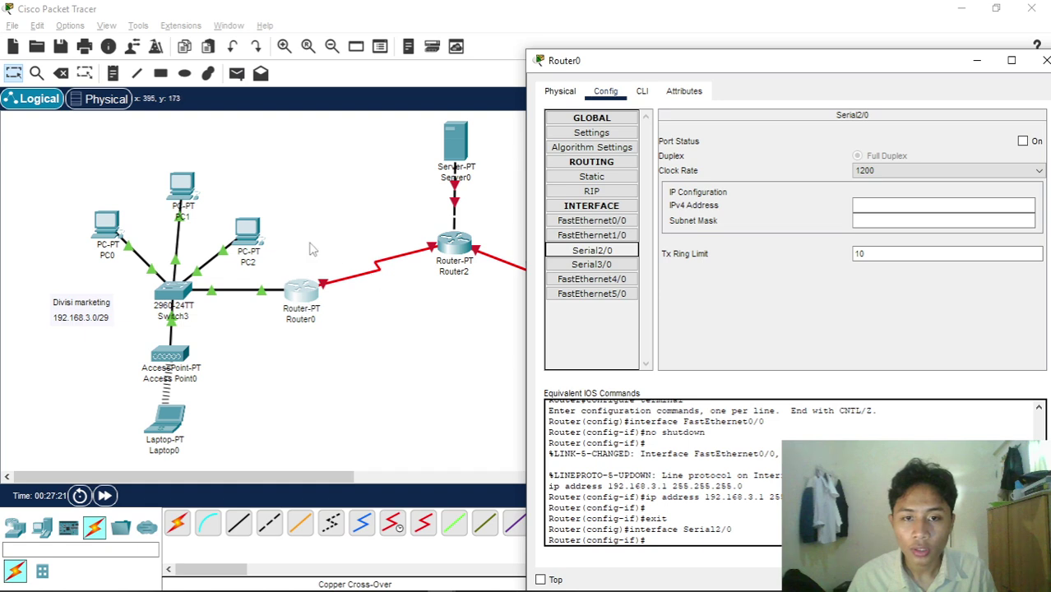
{"action": "left_click", "coordinate": [860, 205]}
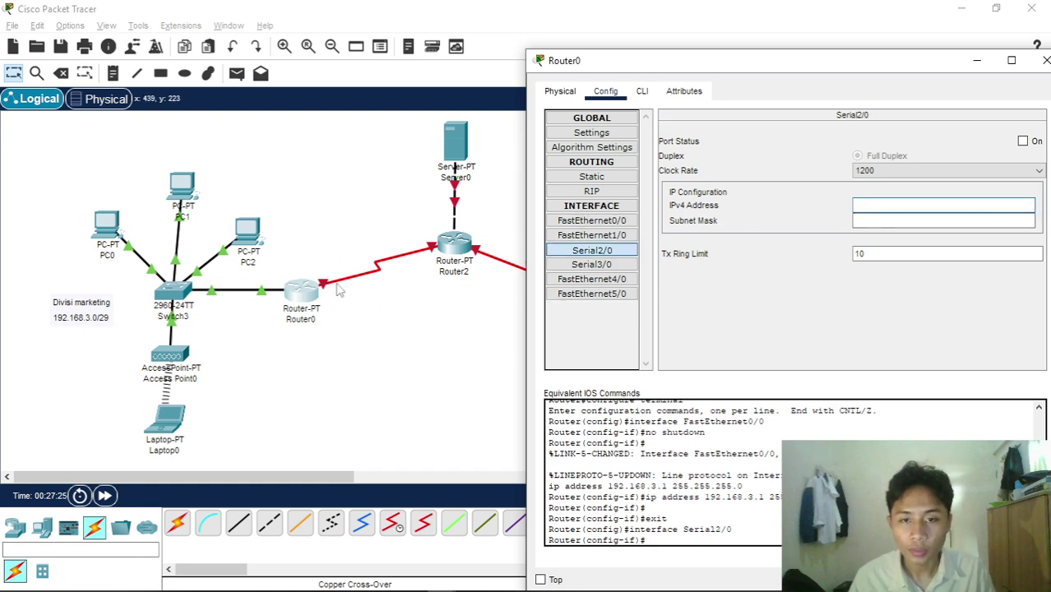
{"action": "left_click", "coordinate": [911, 199]}
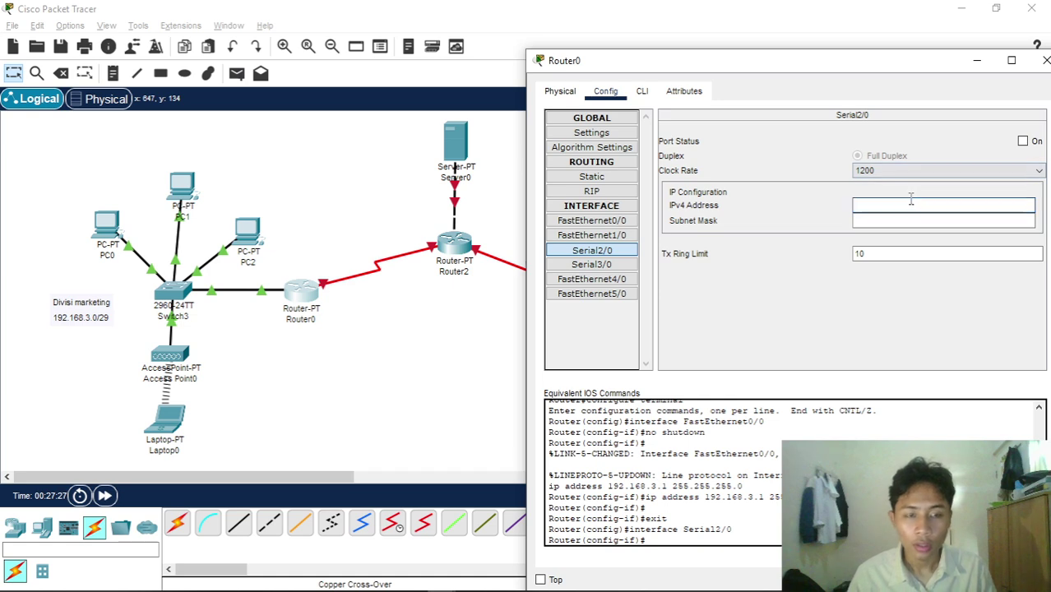
{"action": "type", "text": "192"}
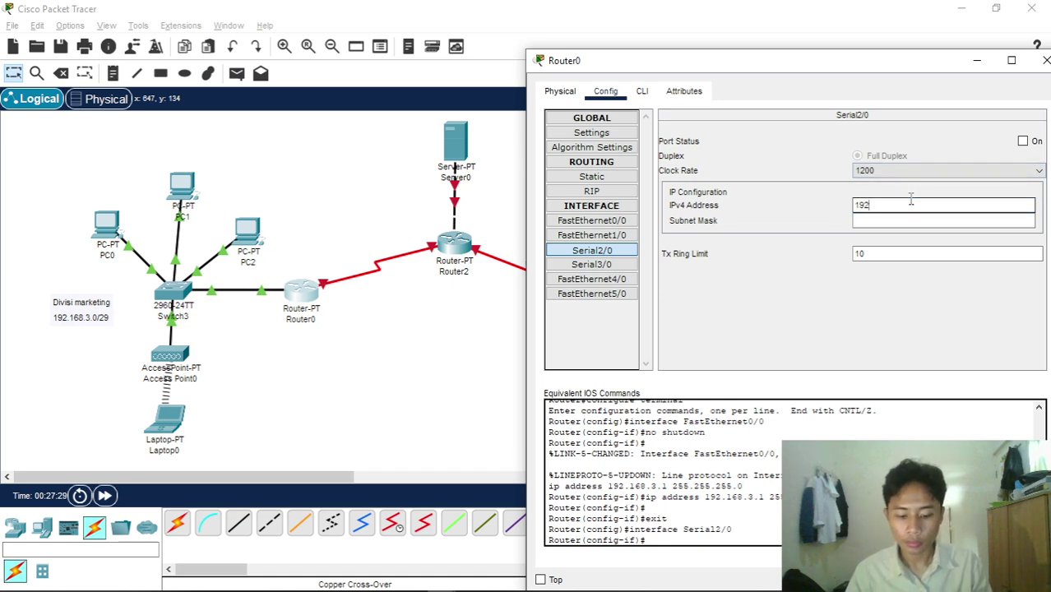
{"action": "type", "text": ".168.10.1"}
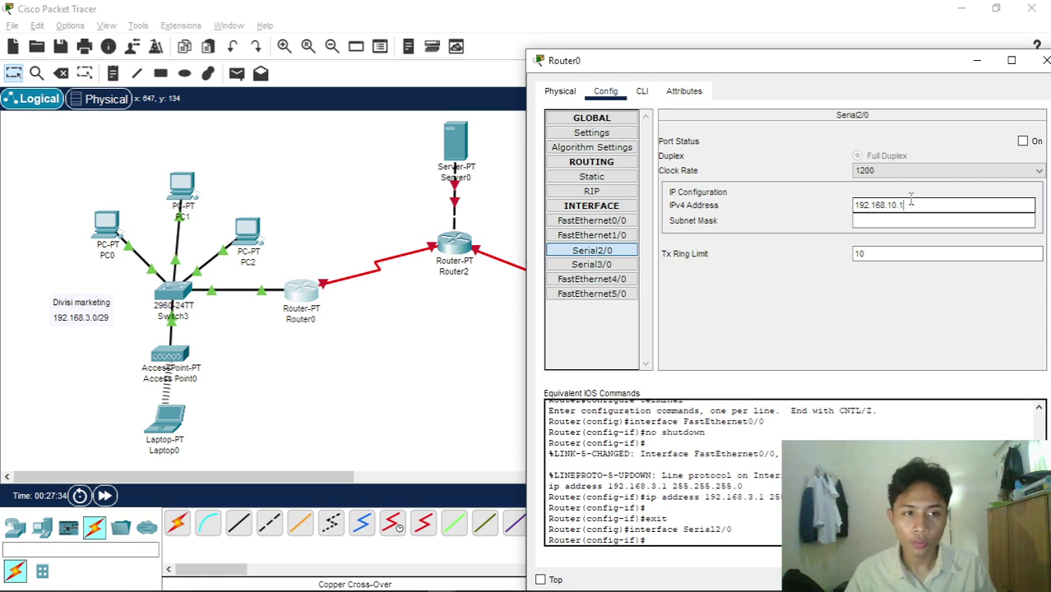
{"action": "left_click", "coordinate": [910, 221]}
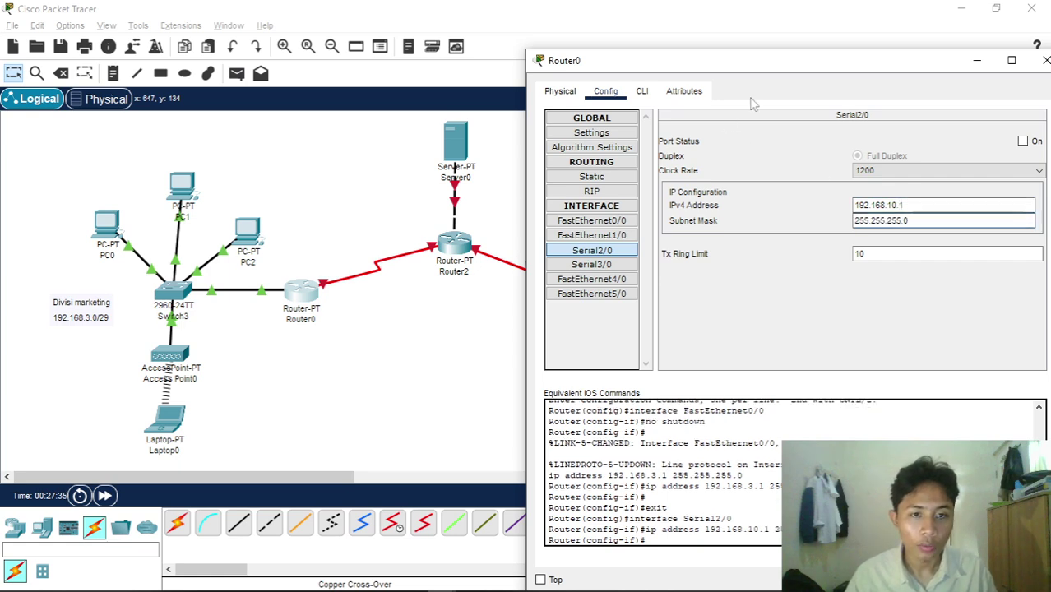
- Copy the Serial2/0 IPv4 address, turn that port on and close Router0's configuration
{"action": "left_click_drag", "start_coordinate": [904, 205], "coordinate": [852, 206]}
{"action": "key", "text": "ctrl+c"}
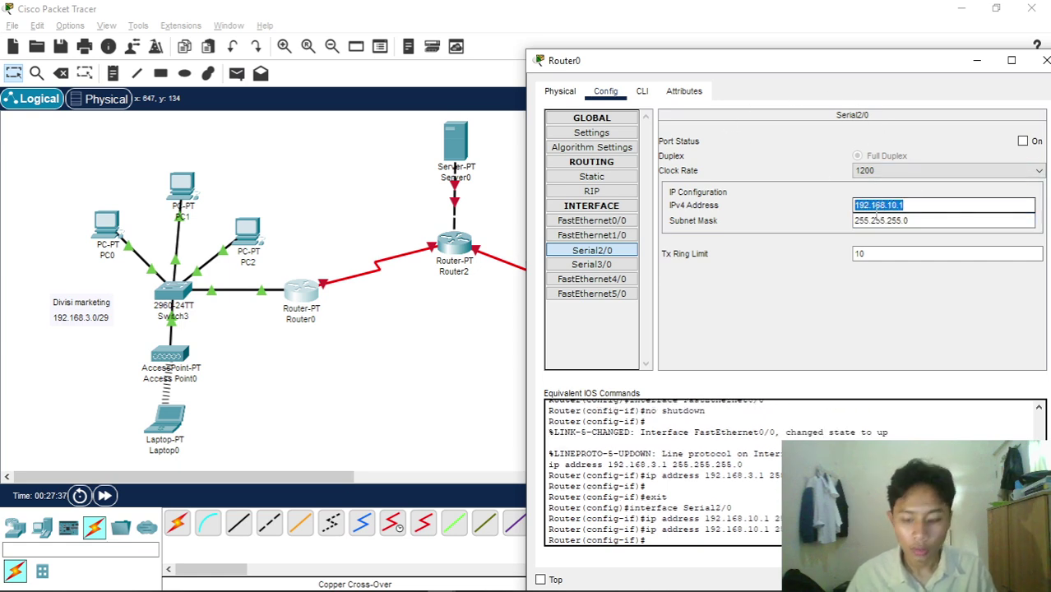
{"action": "left_click", "coordinate": [849, 276]}
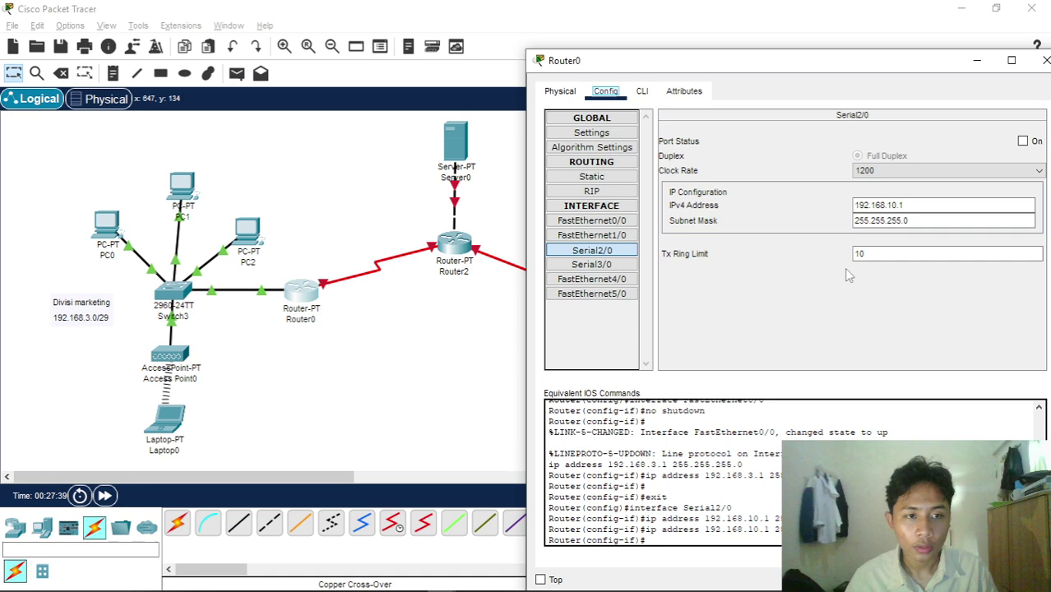
{"action": "left_click", "coordinate": [1022, 141]}
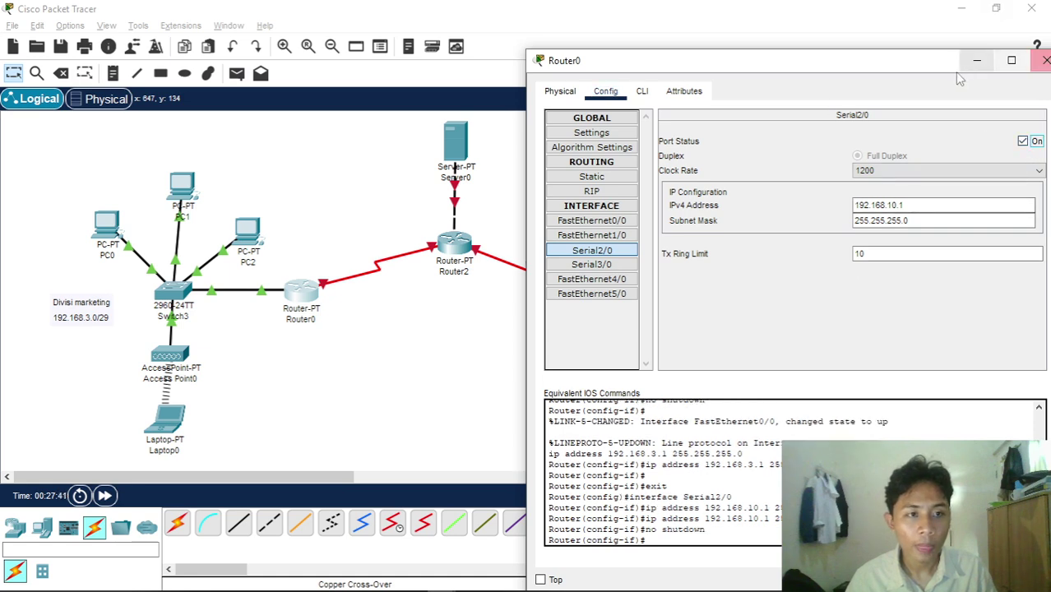
{"action": "left_click_drag", "start_coordinate": [871, 54], "coordinate": [800, 72]}
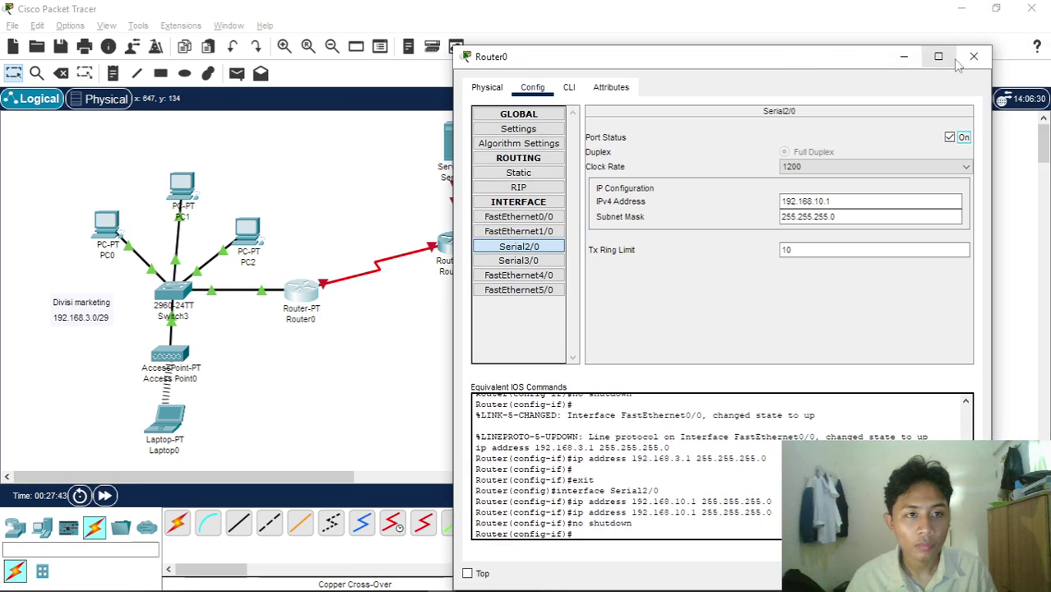
{"action": "left_click", "coordinate": [973, 54]}
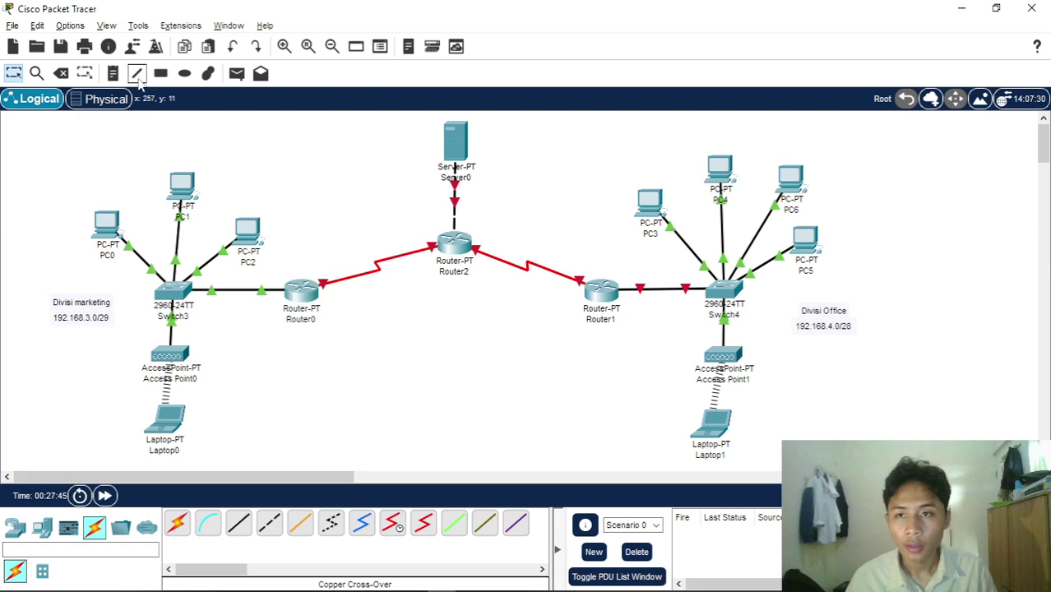
- Add a note reading 192.168.10.1 just above Router0's end of the serial link to Router2
{"action": "left_click", "coordinate": [112, 74]}
{"action": "left_click", "coordinate": [316, 255]}
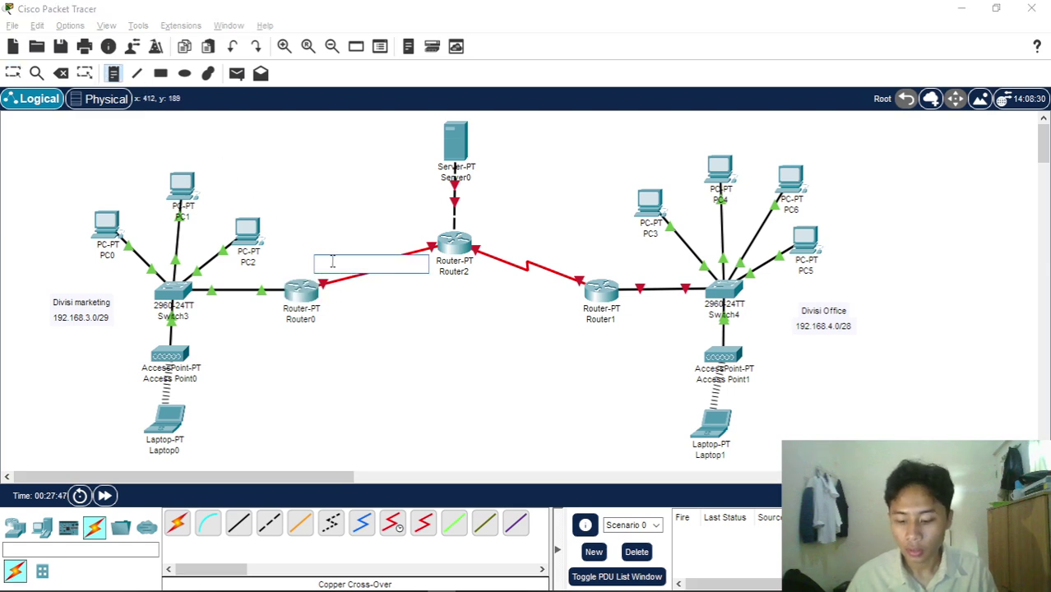
{"action": "key", "text": "ctrl+v"}
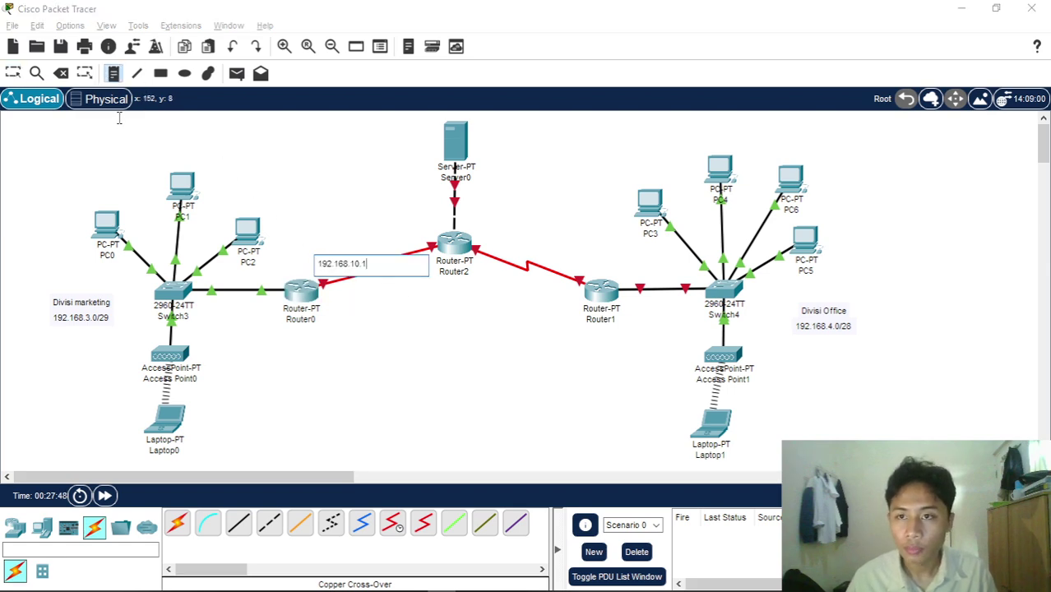
- Move the 192.168.10.1 note to just above Router0
{"action": "left_click", "coordinate": [13, 74]}
{"action": "left_click_drag", "start_coordinate": [300, 262], "coordinate": [307, 259]}
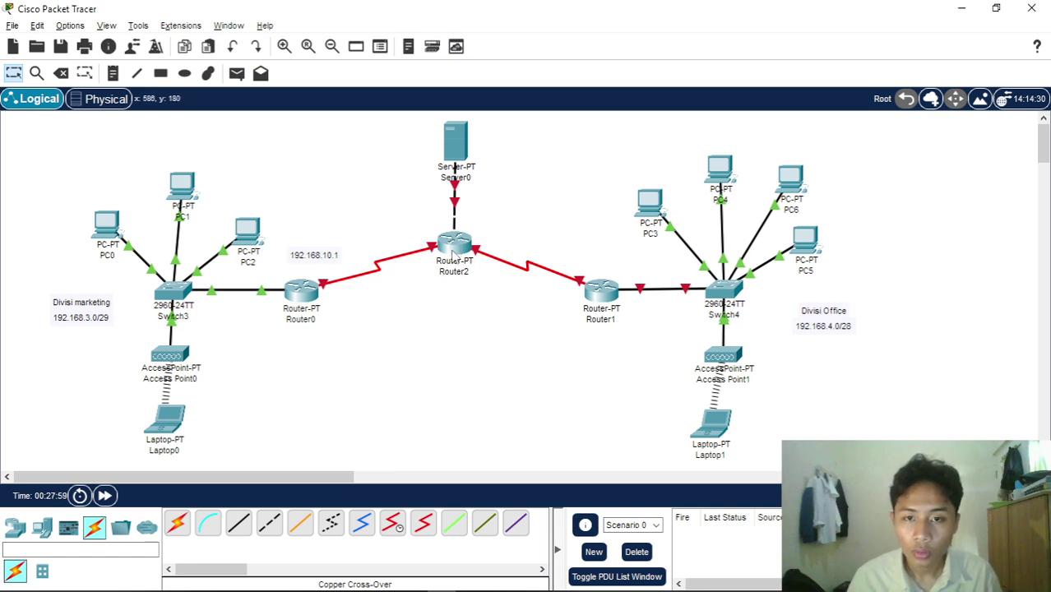
- Assign IPv4 address 192.168.10.2 with subnet mask 255.255.255.0 to Router2's Serial2/0 interface
{"action": "left_click", "coordinate": [454, 246]}
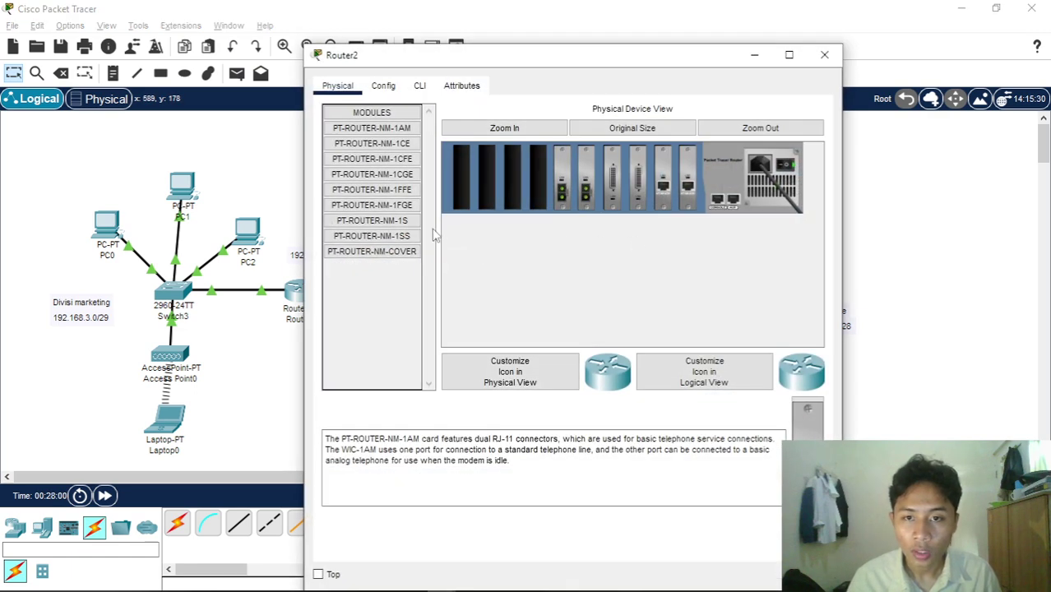
{"action": "left_click", "coordinate": [382, 86]}
{"action": "left_click_drag", "start_coordinate": [463, 57], "coordinate": [583, 57]}
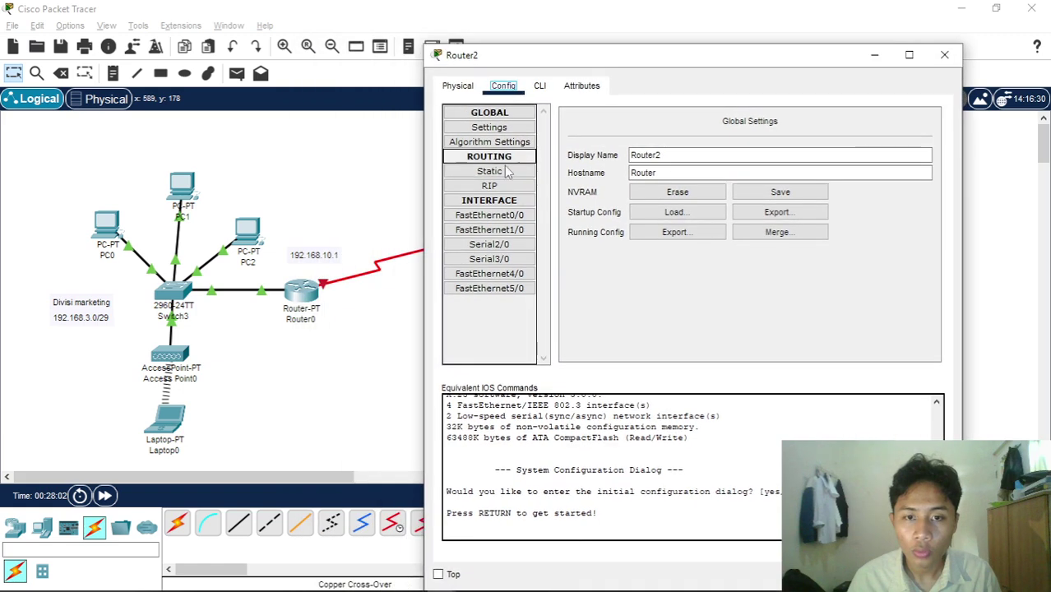
{"action": "left_click", "coordinate": [490, 244]}
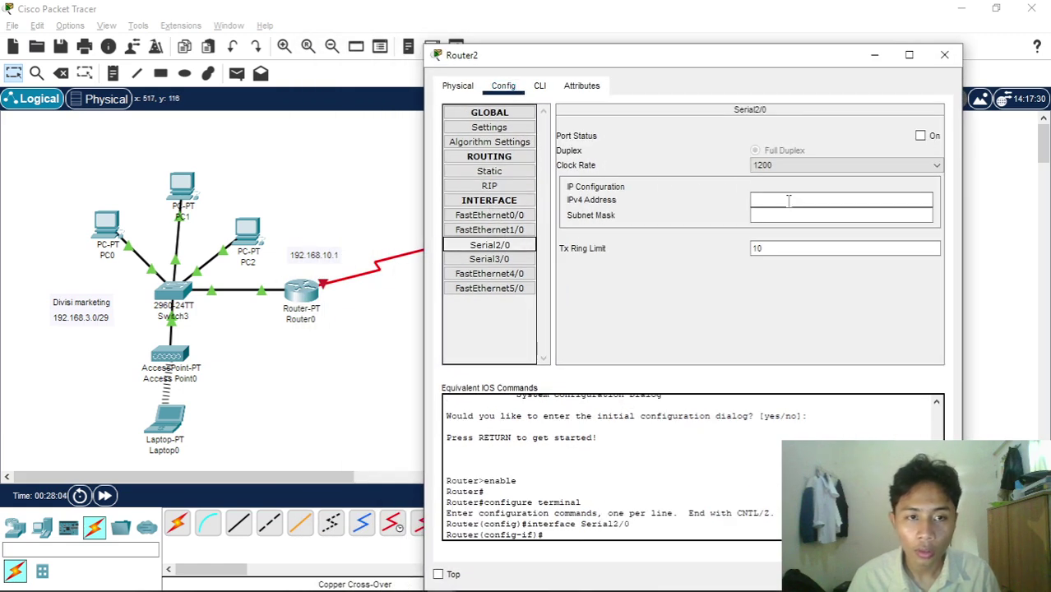
{"action": "left_click", "coordinate": [789, 200]}
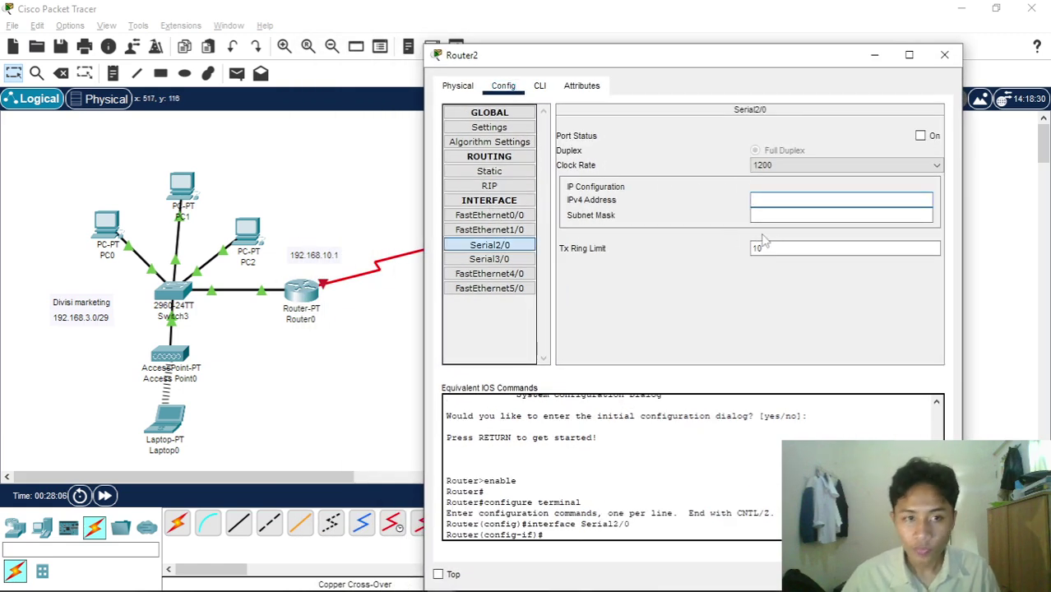
{"action": "type", "text": "192.168.10.1"}
{"action": "left_click", "coordinate": [842, 217]}
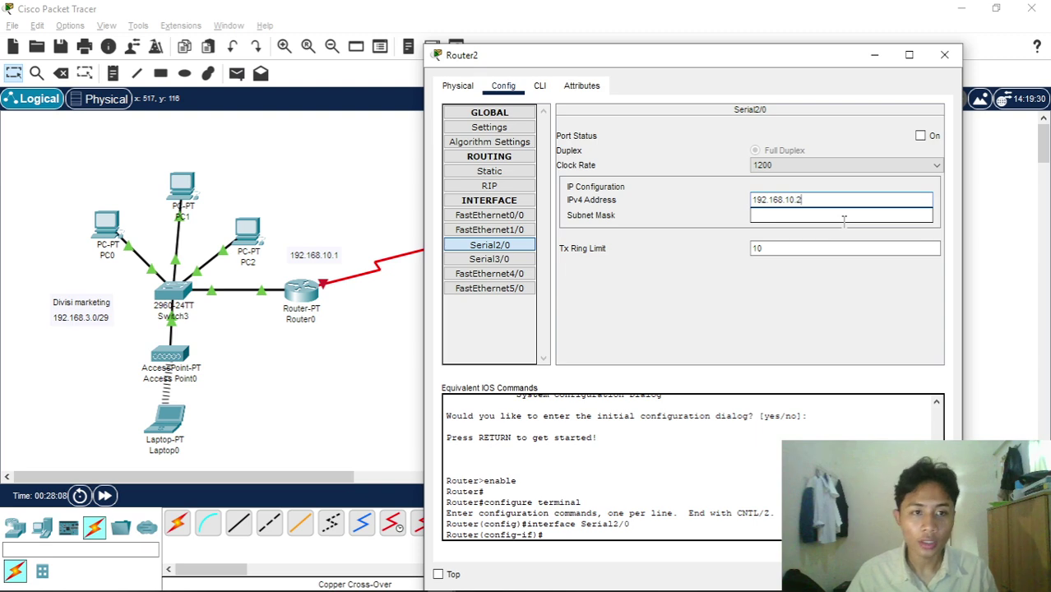
{"action": "left_click", "coordinate": [839, 220]}
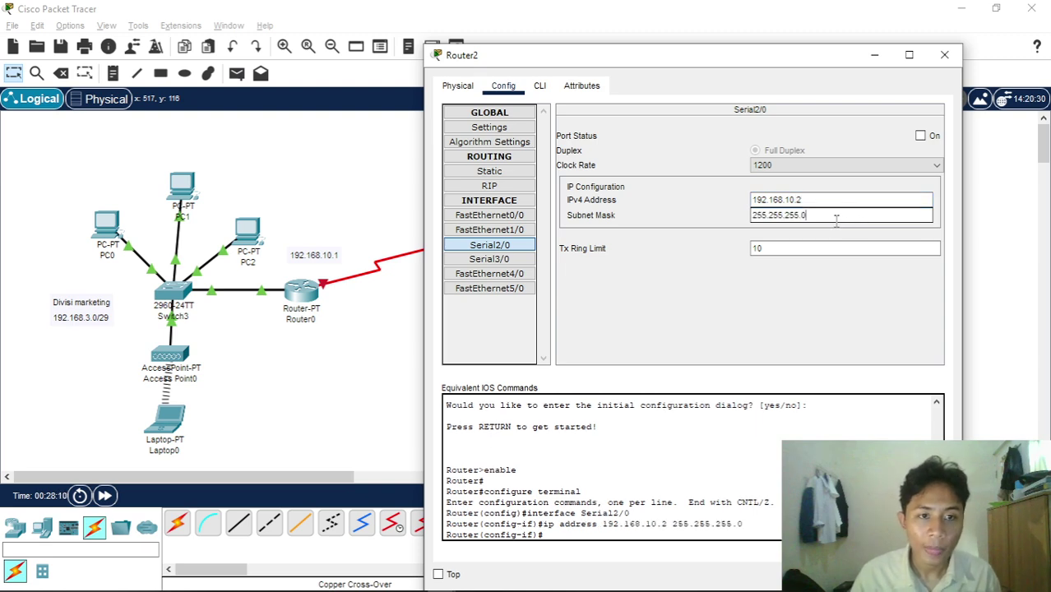
- Copy the IPv4 address of Router2's Serial2/0 interface and close the router's configuration
{"action": "left_click", "coordinate": [807, 200]}
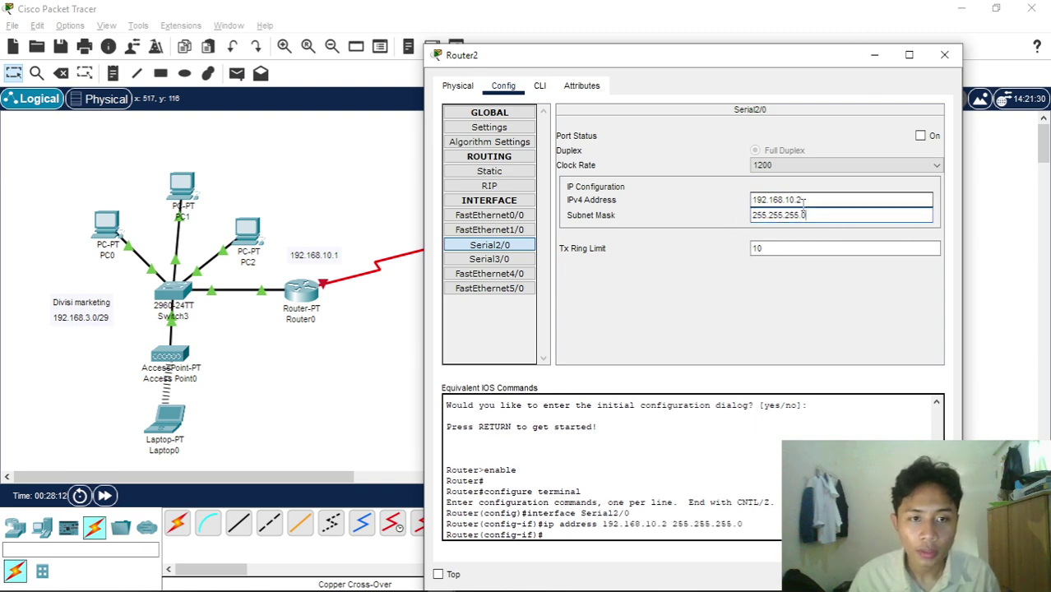
{"action": "triple_click", "coordinate": [807, 200]}
{"action": "key", "text": "ctrl+c"}
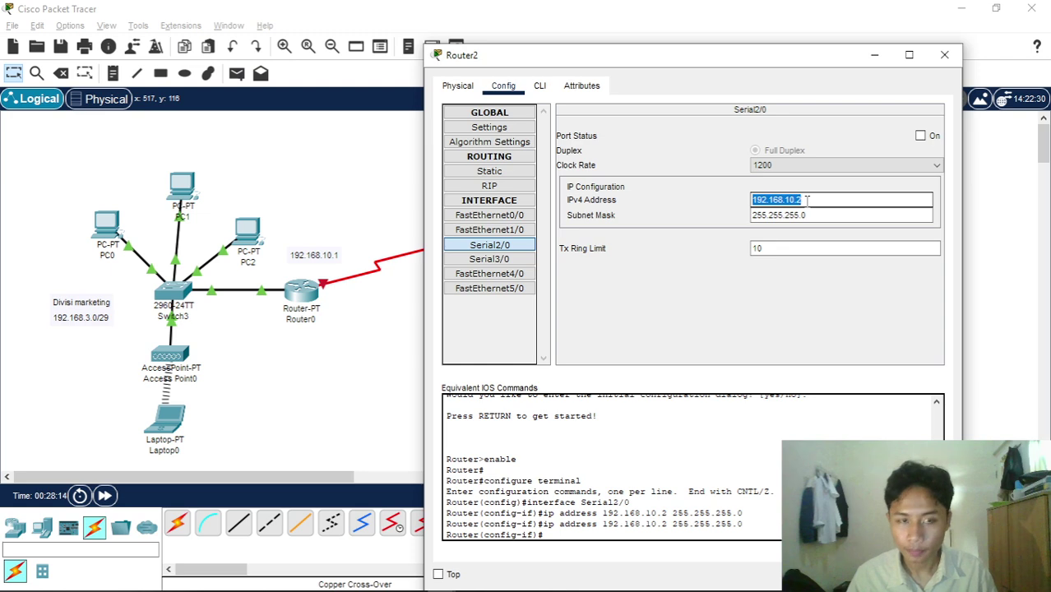
{"action": "left_click", "coordinate": [944, 55]}
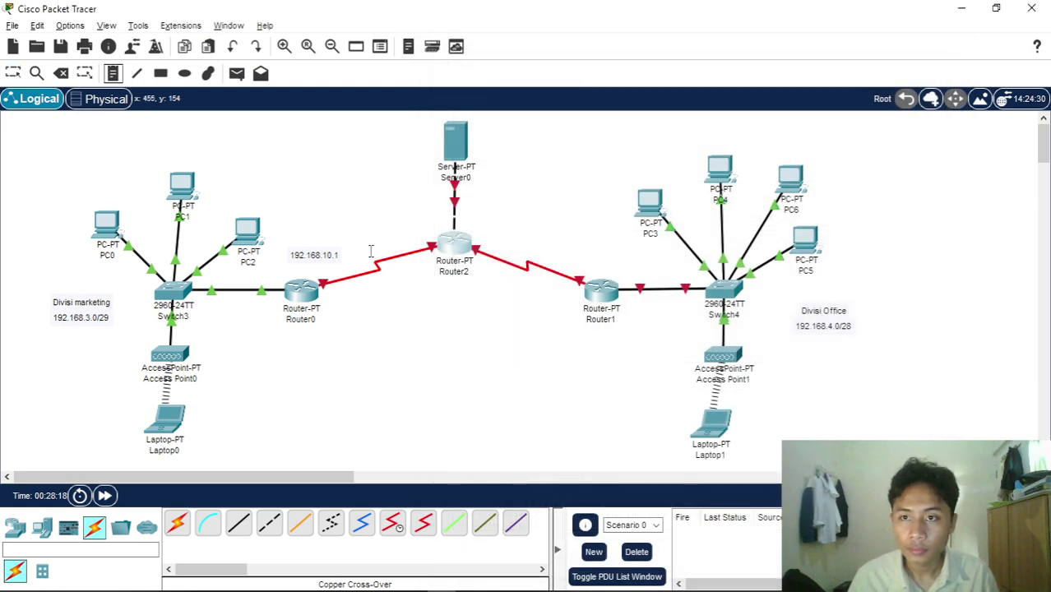
- Add a note reading 192.168.10.2 just above Router2's end of the serial link to Router0, and shift Server0 slightly upward
{"action": "left_click", "coordinate": [390, 233]}
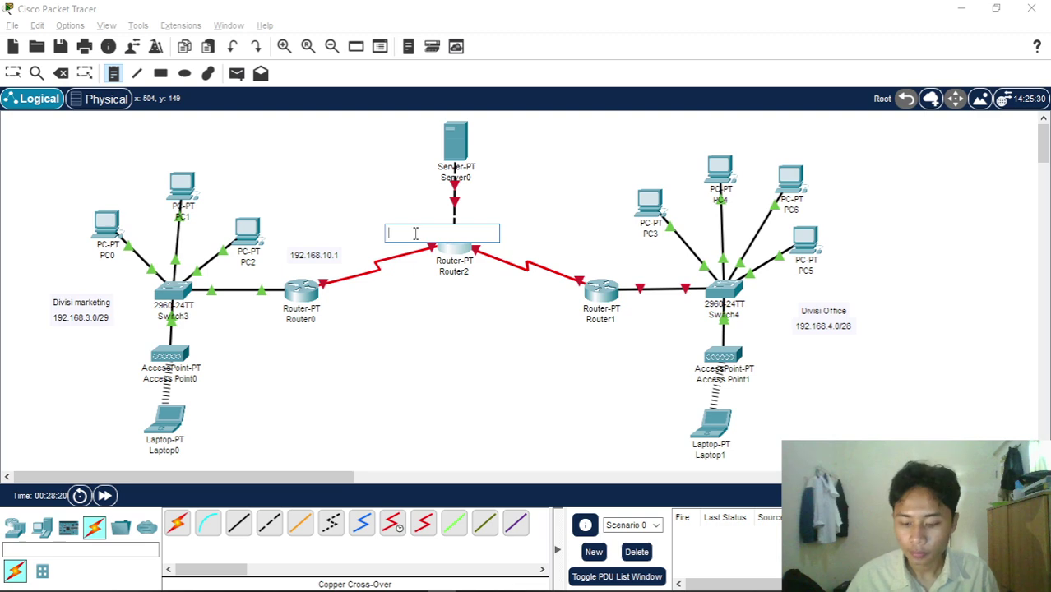
{"action": "key", "text": "ctrl+v"}
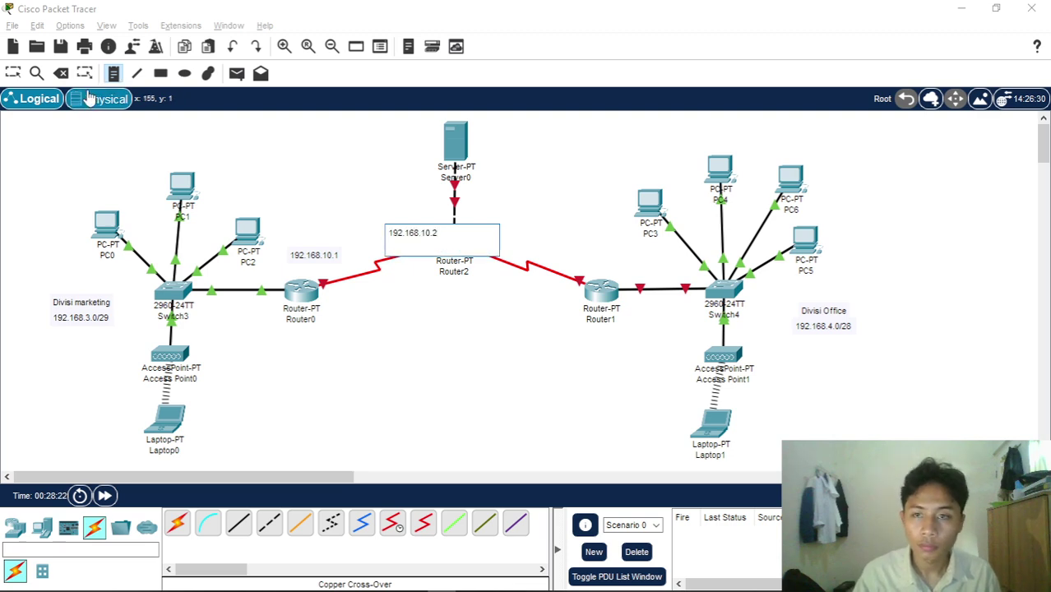
{"action": "left_click", "coordinate": [14, 74]}
{"action": "left_click_drag", "start_coordinate": [419, 245], "coordinate": [406, 229]}
{"action": "left_click", "coordinate": [379, 284]}
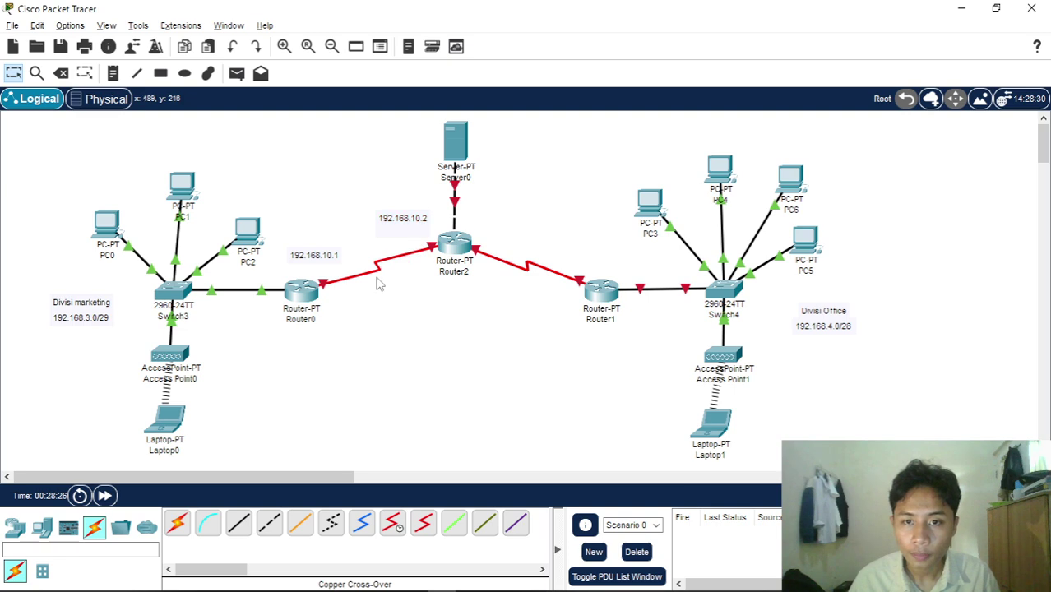
{"action": "left_click_drag", "start_coordinate": [469, 169], "coordinate": [459, 148]}
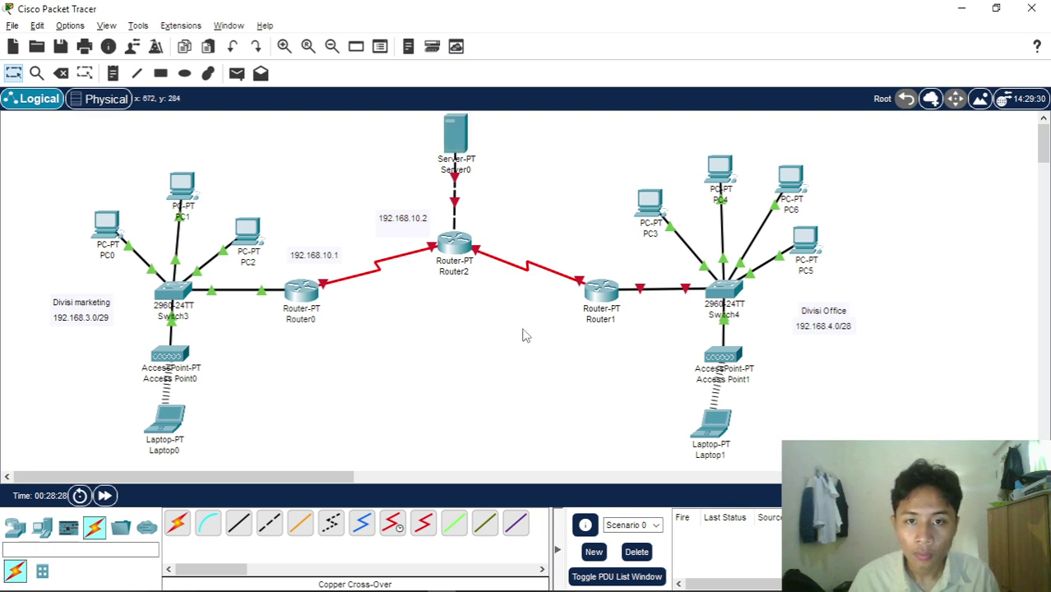
- Turn on Router2's Serial2/0 port and close the router's configuration
{"action": "left_click", "coordinate": [452, 251]}
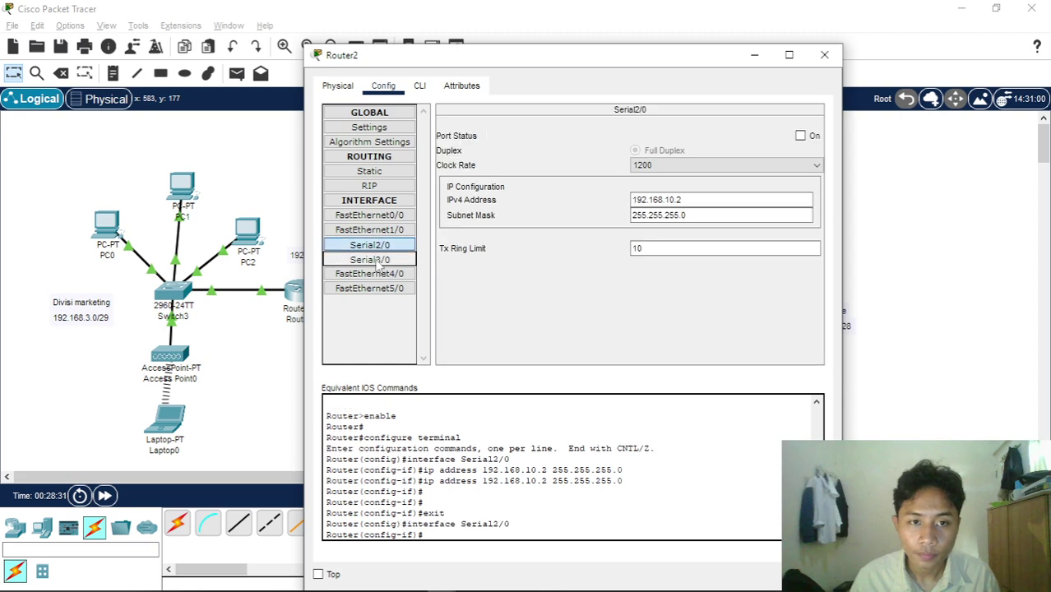
{"action": "left_click", "coordinate": [369, 259]}
{"action": "left_click", "coordinate": [369, 245]}
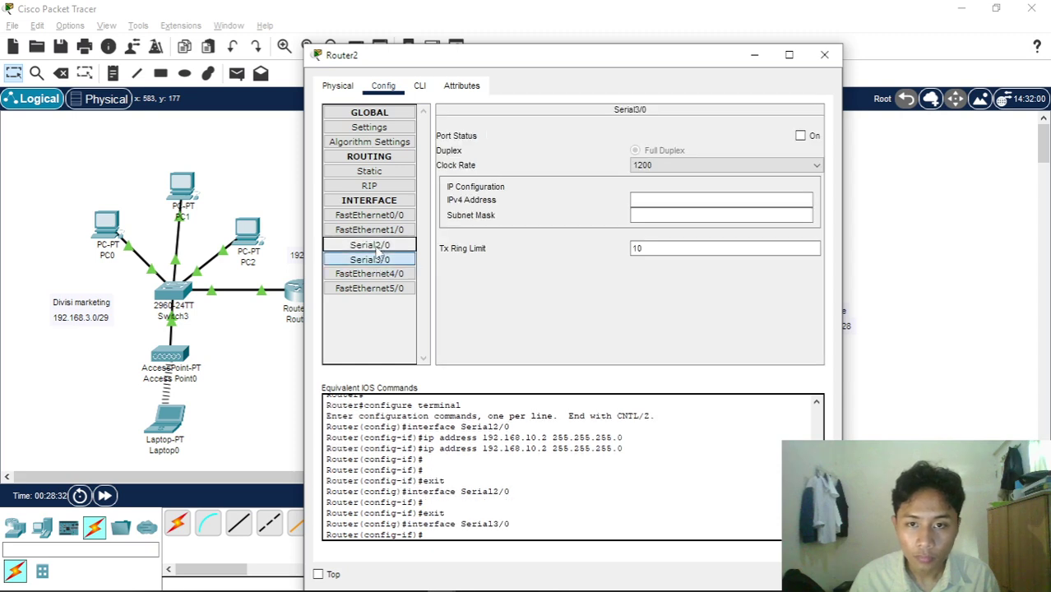
{"action": "left_click", "coordinate": [801, 136]}
{"action": "left_click", "coordinate": [824, 54]}
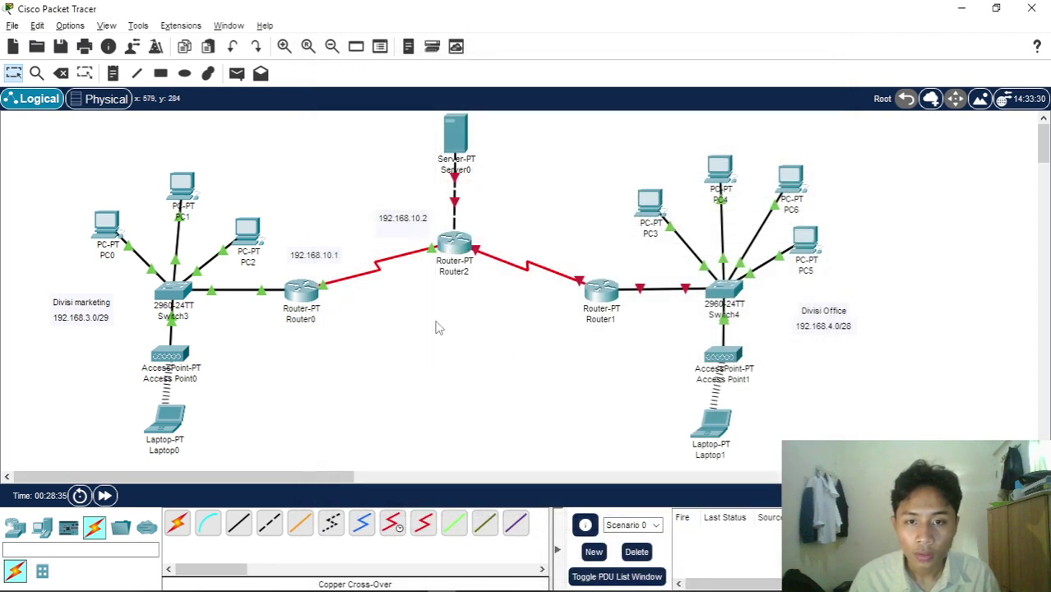
- Assign IPv4 address 192.168.20.1 with subnet mask 255.255.255.0 to Router2's Serial3/0 interface
{"action": "left_click", "coordinate": [447, 242]}
{"action": "left_click", "coordinate": [370, 259]}
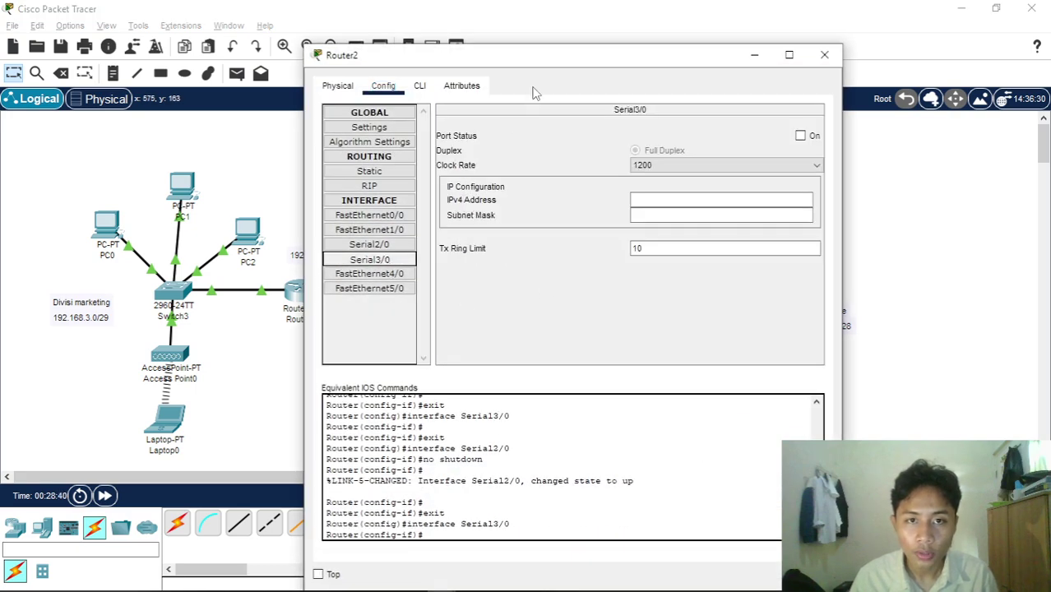
{"action": "left_click_drag", "start_coordinate": [550, 58], "coordinate": [745, 134]}
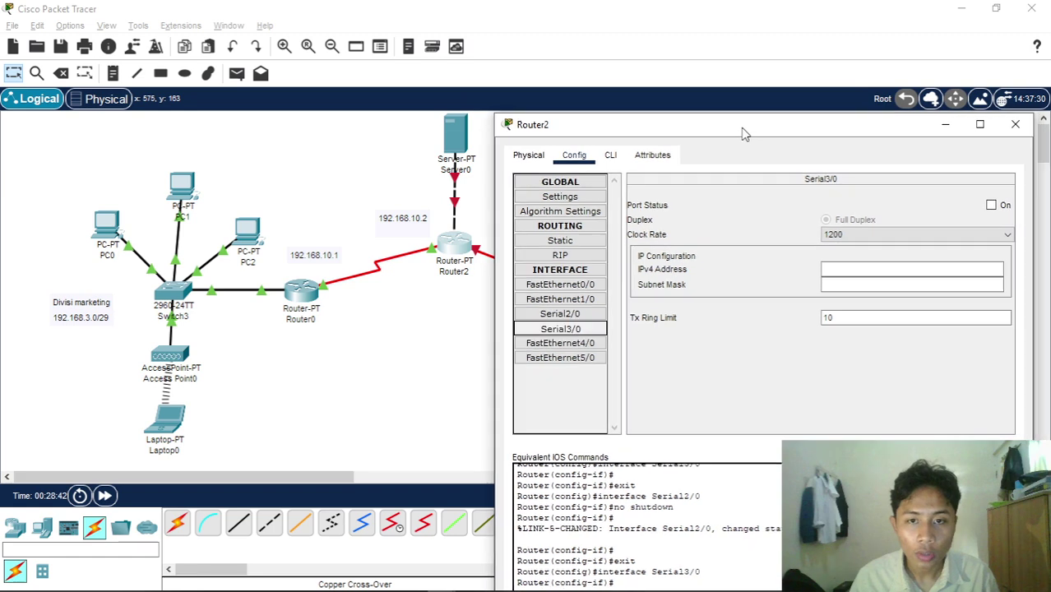
{"action": "left_click", "coordinate": [847, 272]}
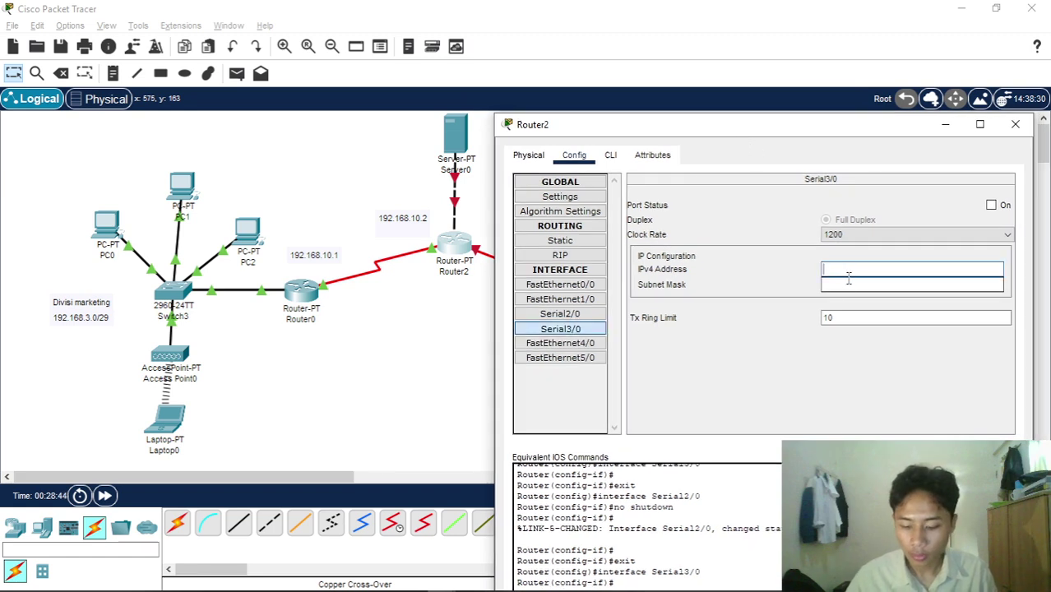
{"action": "type", "text": "192.168.10.2"}
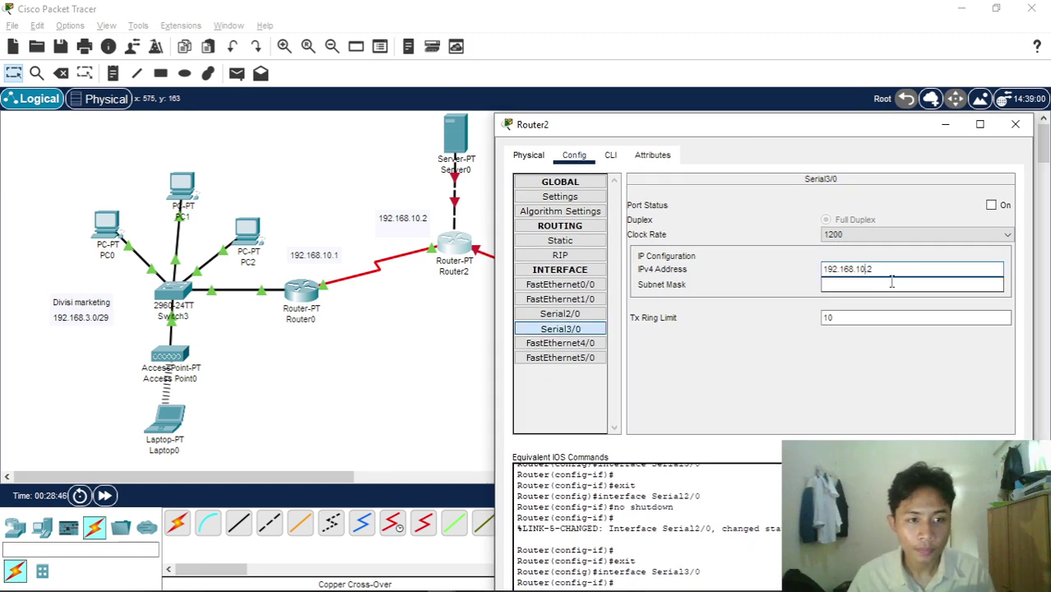
{"action": "type", "text": "20."}
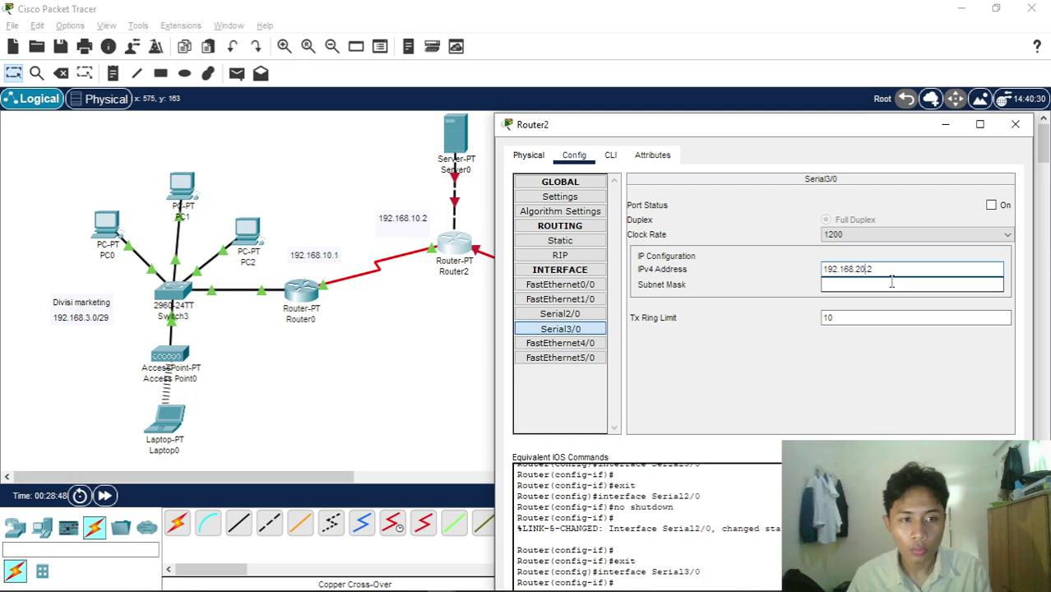
{"action": "key", "text": "End"}
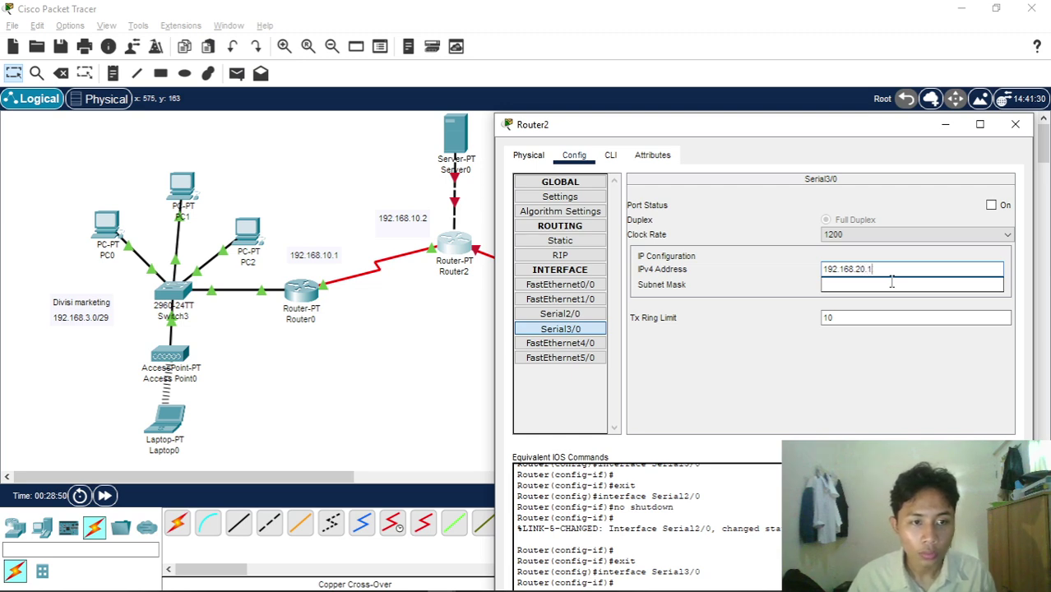
{"action": "left_click", "coordinate": [892, 284]}
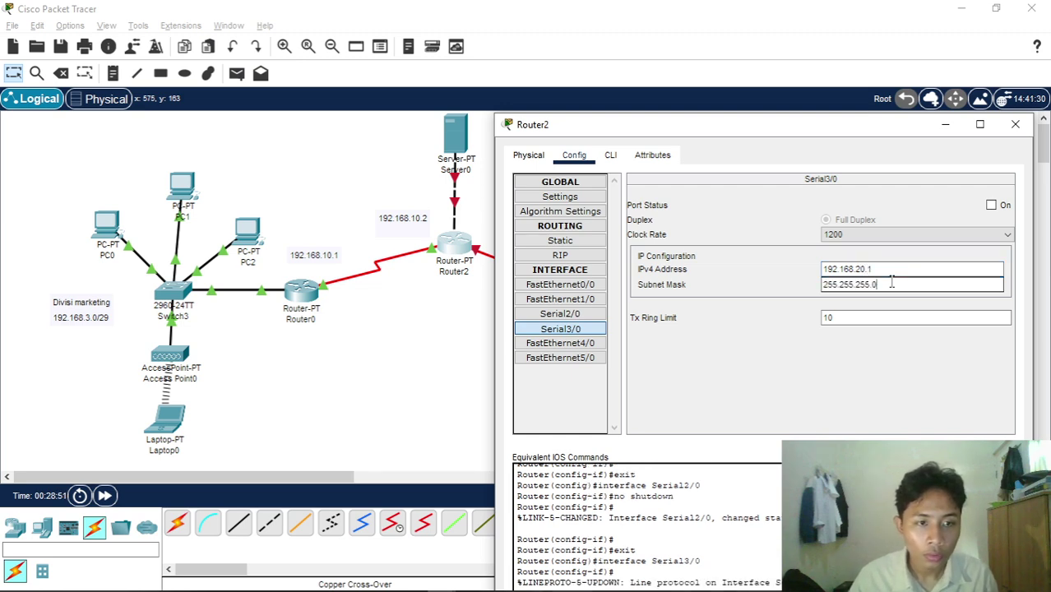
- Turn on Router2's Serial3/0 port, copy its IPv4 address and close the configuration
{"action": "left_click", "coordinate": [991, 205]}
{"action": "left_click", "coordinate": [900, 271]}
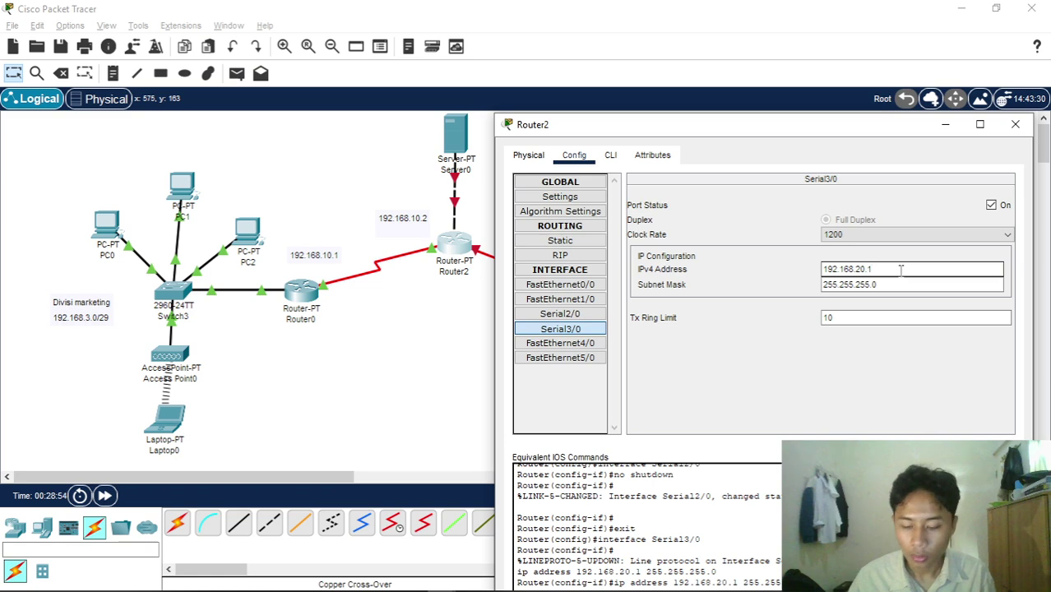
{"action": "double_click", "coordinate": [911, 275]}
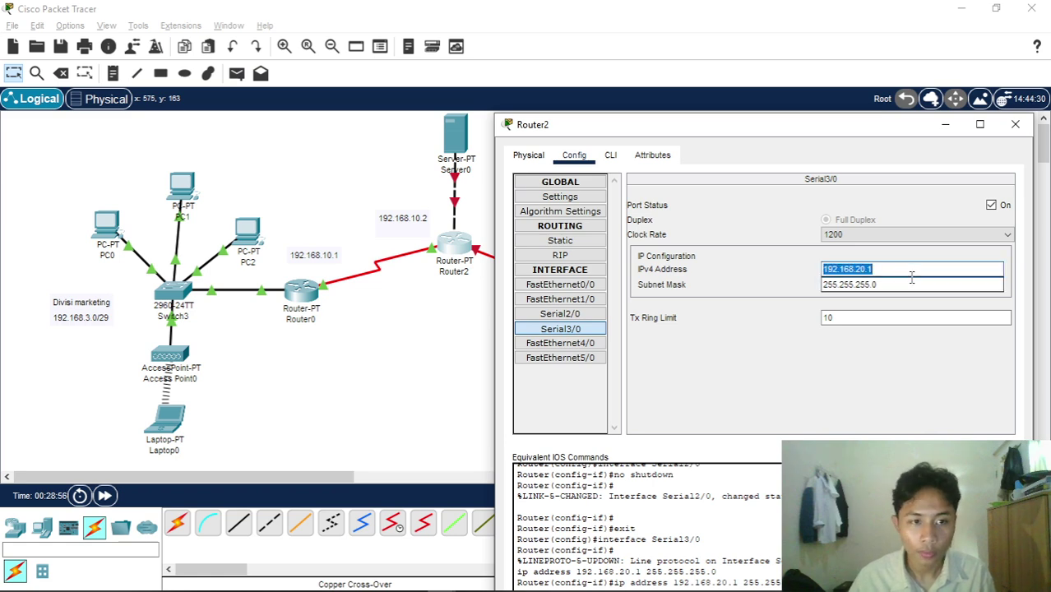
{"action": "left_click", "coordinate": [1015, 124]}
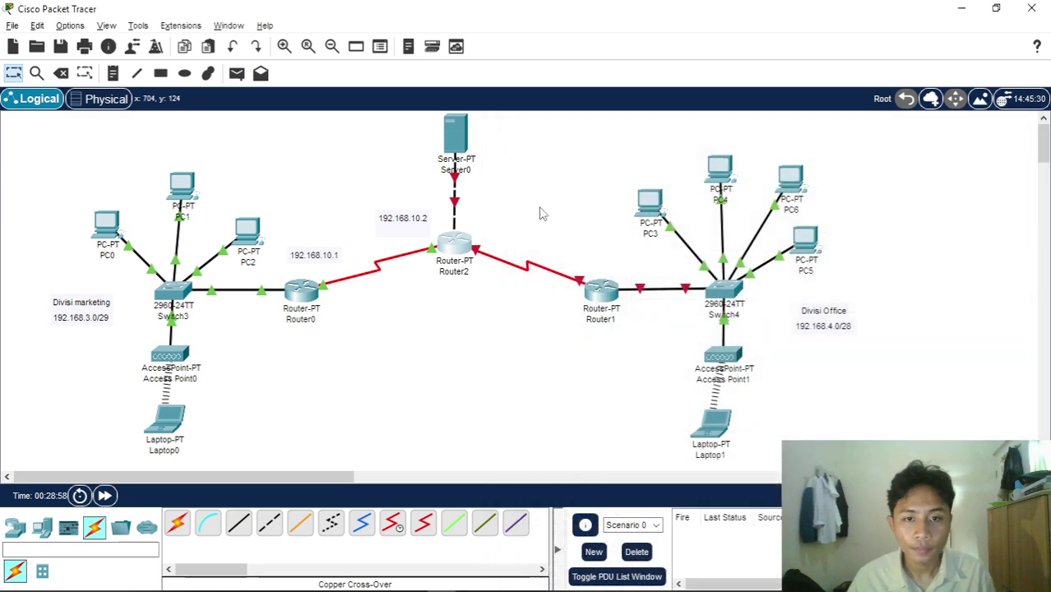
- Add a note reading 192.168.20.1 just above Router2's end of the serial link to Router1
{"action": "left_click", "coordinate": [113, 73]}
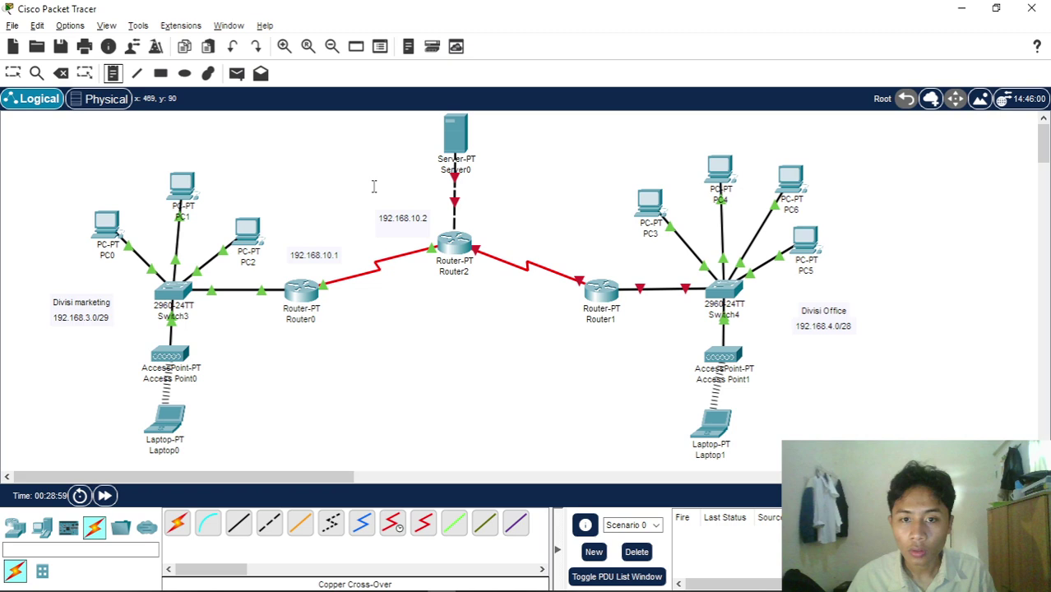
{"action": "left_click", "coordinate": [490, 235]}
{"action": "type", "text": "192.168.20.1"}
{"action": "left_click", "coordinate": [494, 304]}
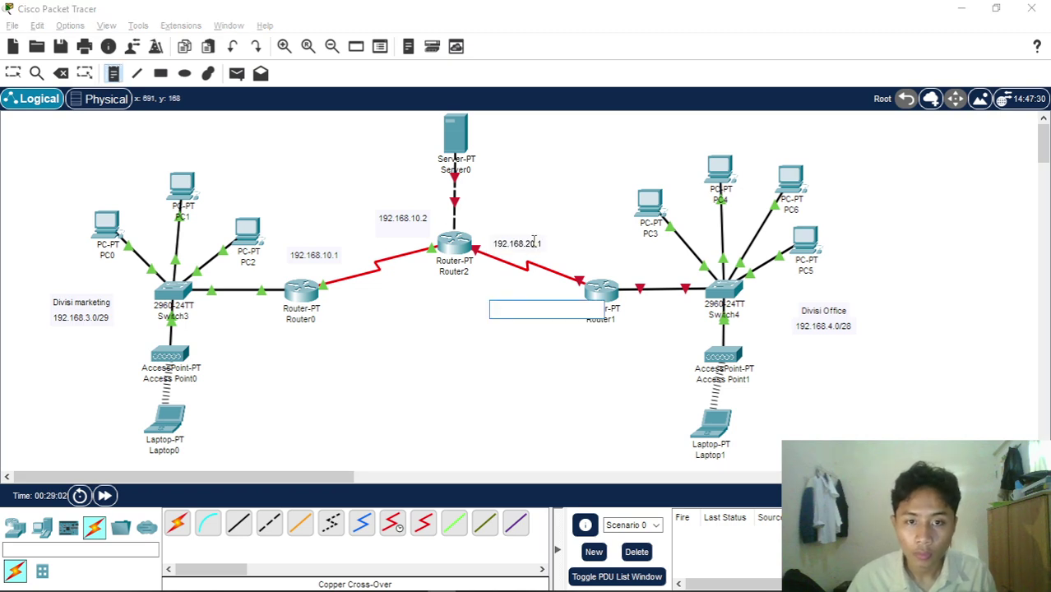
{"action": "left_click", "coordinate": [534, 242]}
{"action": "key", "text": "Escape"}
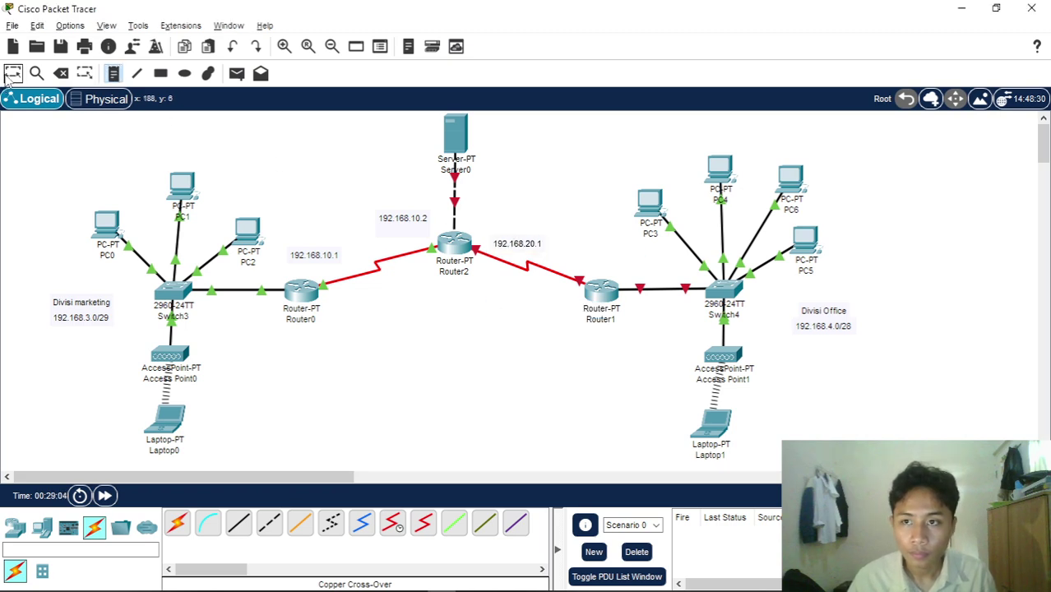
{"action": "left_click_drag", "start_coordinate": [519, 243], "coordinate": [507, 218]}
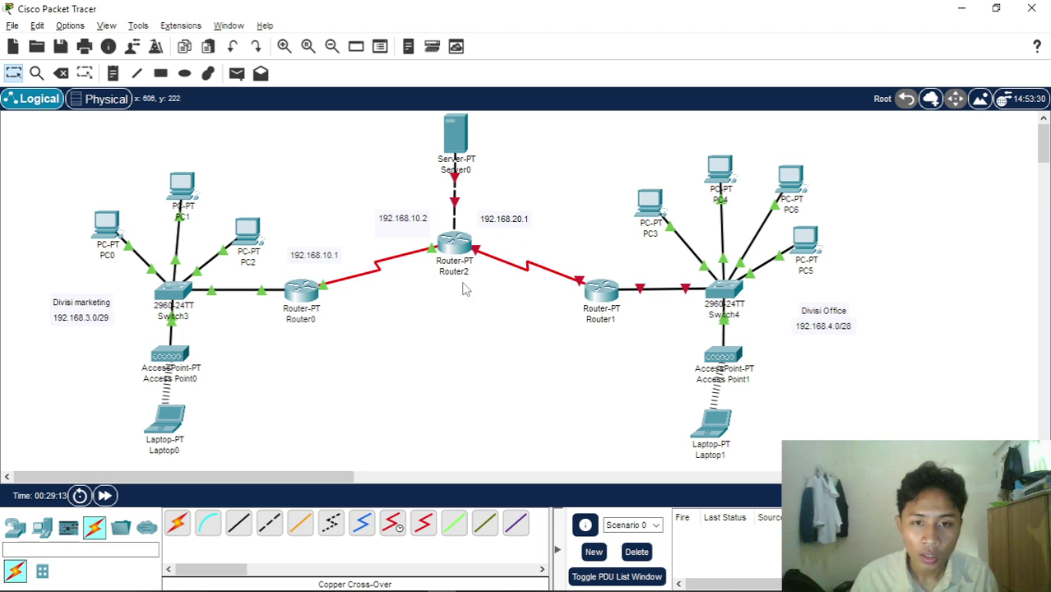
- Check the port status and IP settings of Router2's Serial3/0 interface
{"action": "left_click", "coordinate": [462, 245]}
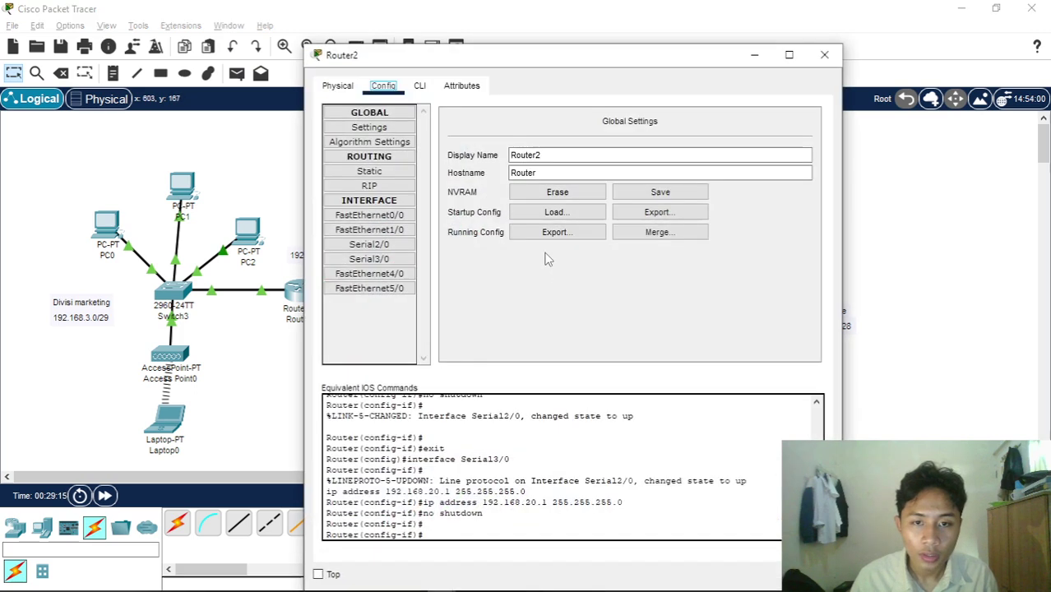
{"action": "left_click", "coordinate": [394, 259]}
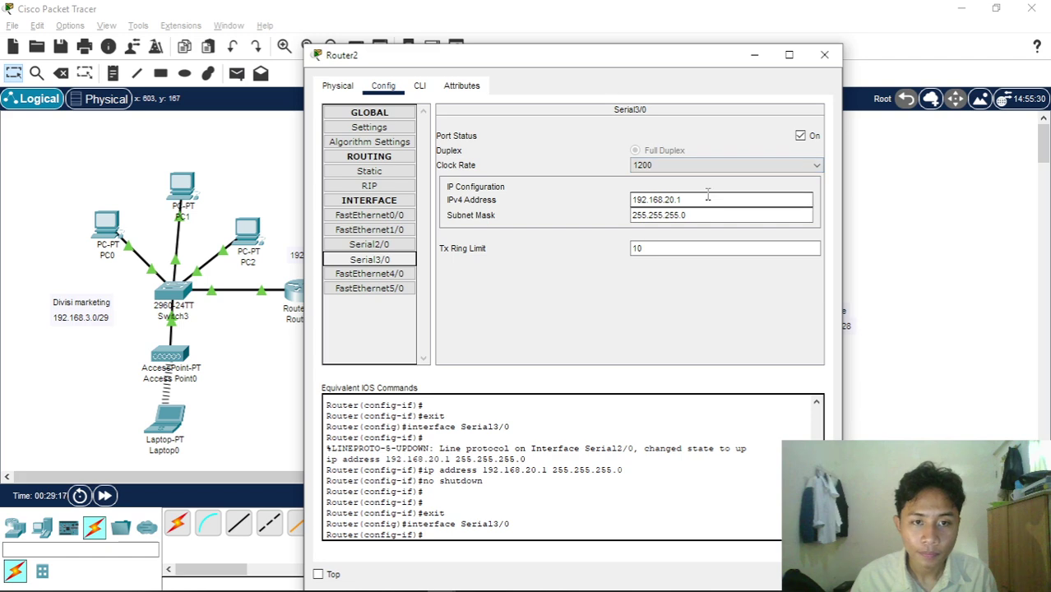
{"action": "left_click", "coordinate": [824, 55]}
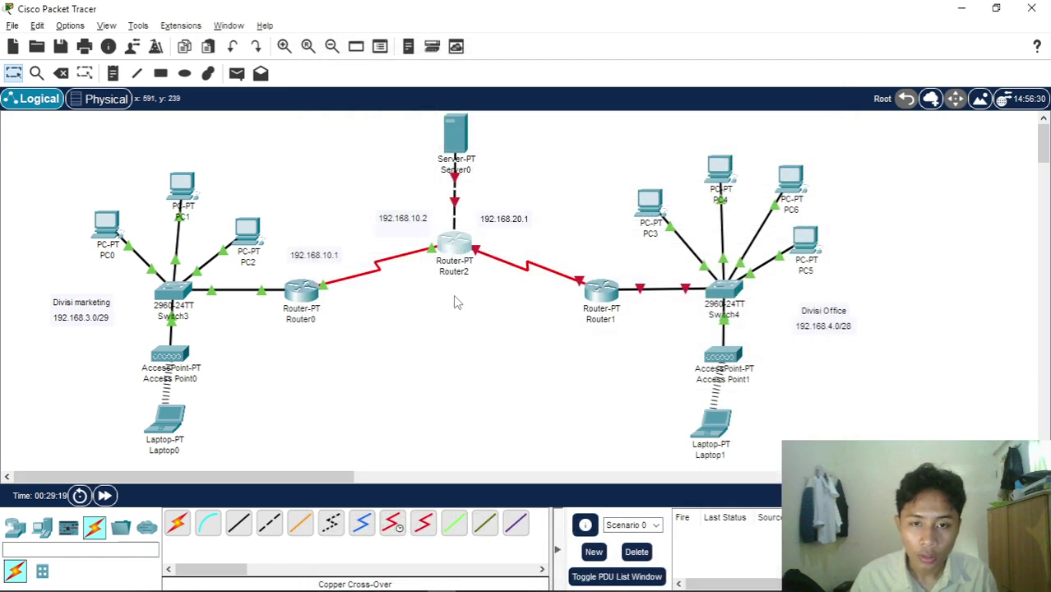
- Turn on Router1's Serial3/0 port, assign it IPv4 address 192.168.20.2 with subnet mask 255.255.255.0 and close the configuration
{"action": "left_click", "coordinate": [598, 290]}
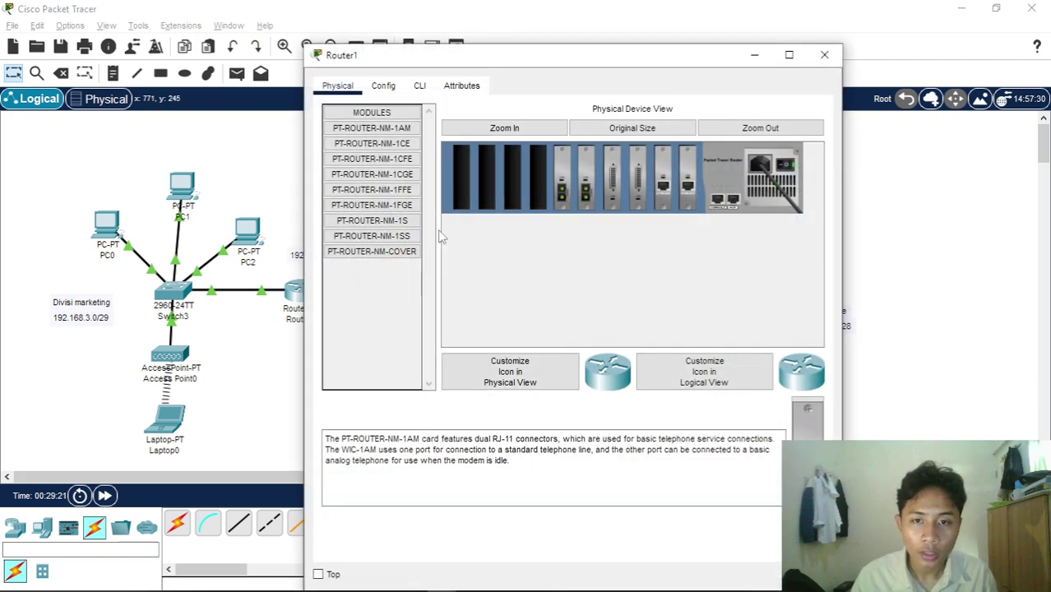
{"action": "left_click", "coordinate": [380, 86]}
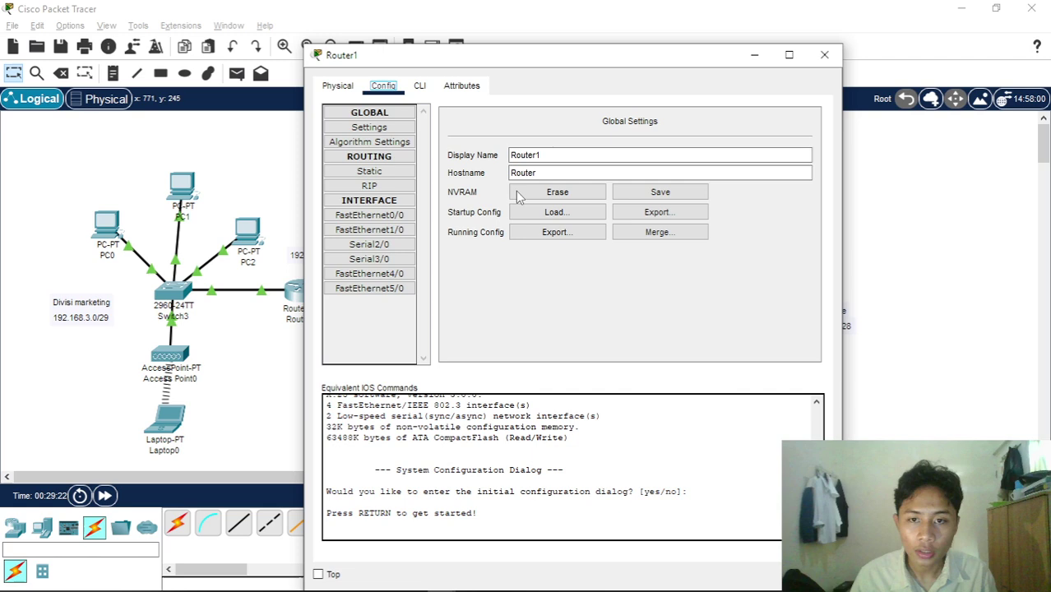
{"action": "left_click", "coordinate": [369, 259]}
{"action": "left_click", "coordinate": [801, 137]}
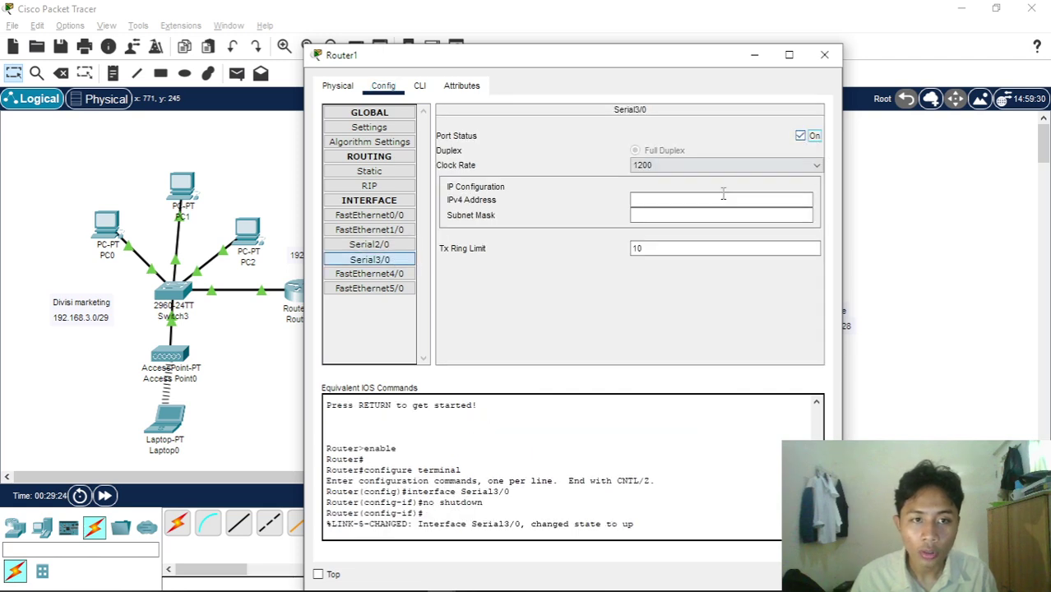
{"action": "left_click", "coordinate": [692, 200]}
{"action": "type", "text": "192.168.20.2"}
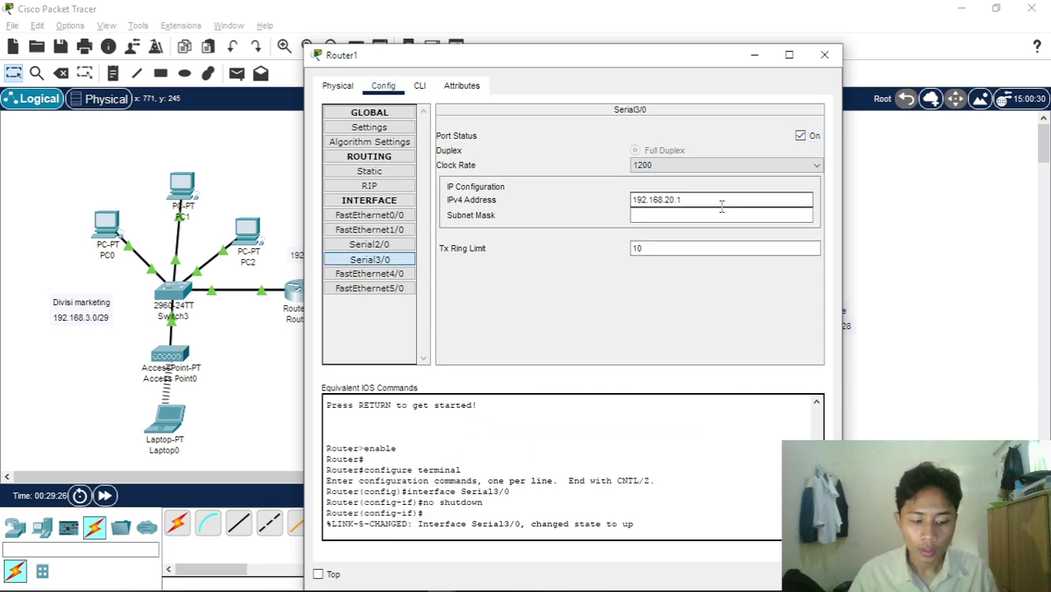
{"action": "left_click", "coordinate": [722, 214]}
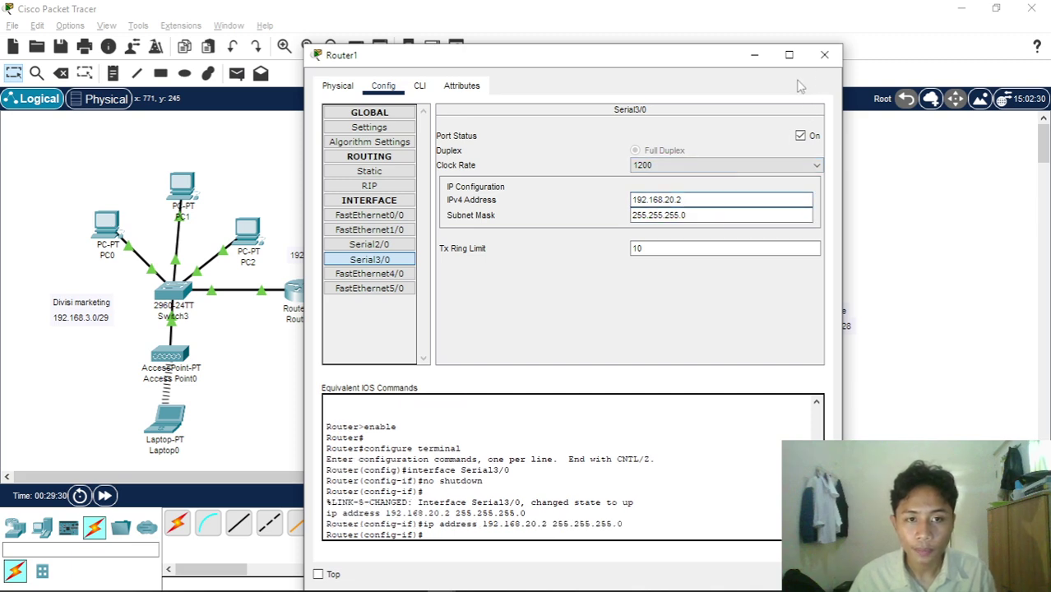
{"action": "left_click", "coordinate": [824, 54]}
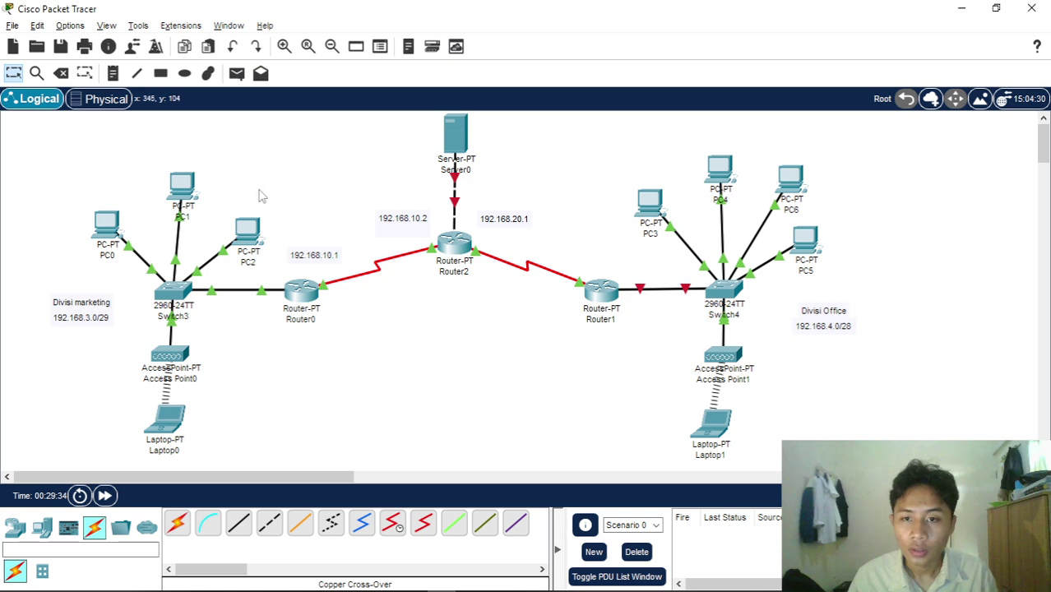
- Add a note reading 192.168.20.2 above Router1 and shift the 192.168.10.1 note so it sits directly above Router0
{"action": "left_click", "coordinate": [113, 73]}
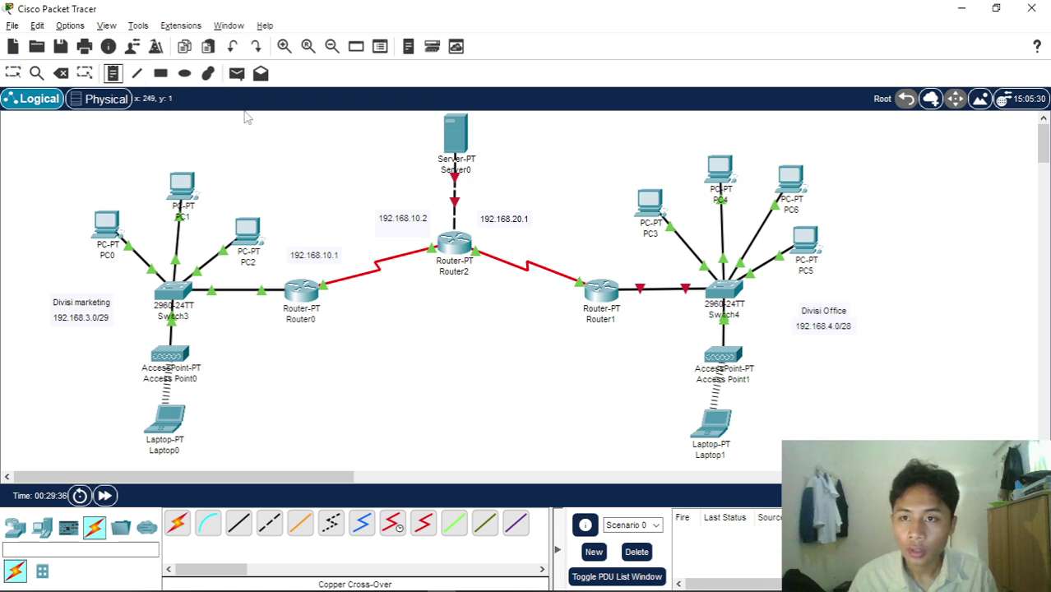
{"action": "left_click", "coordinate": [580, 255]}
{"action": "type", "text": "192.168.20.1"}
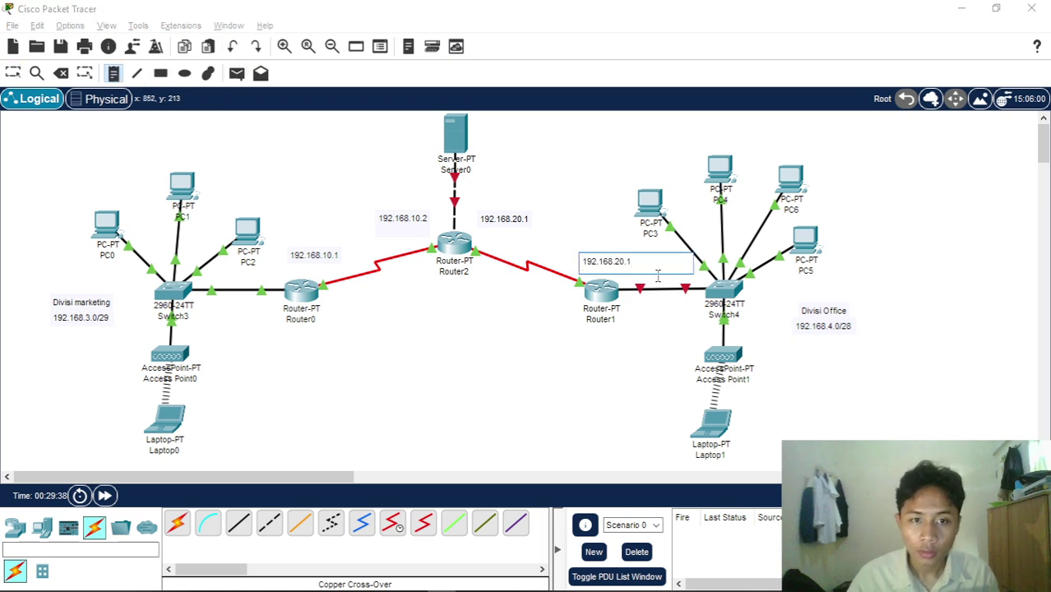
{"action": "key", "text": "BackSpace"}
{"action": "type", "text": "2"}
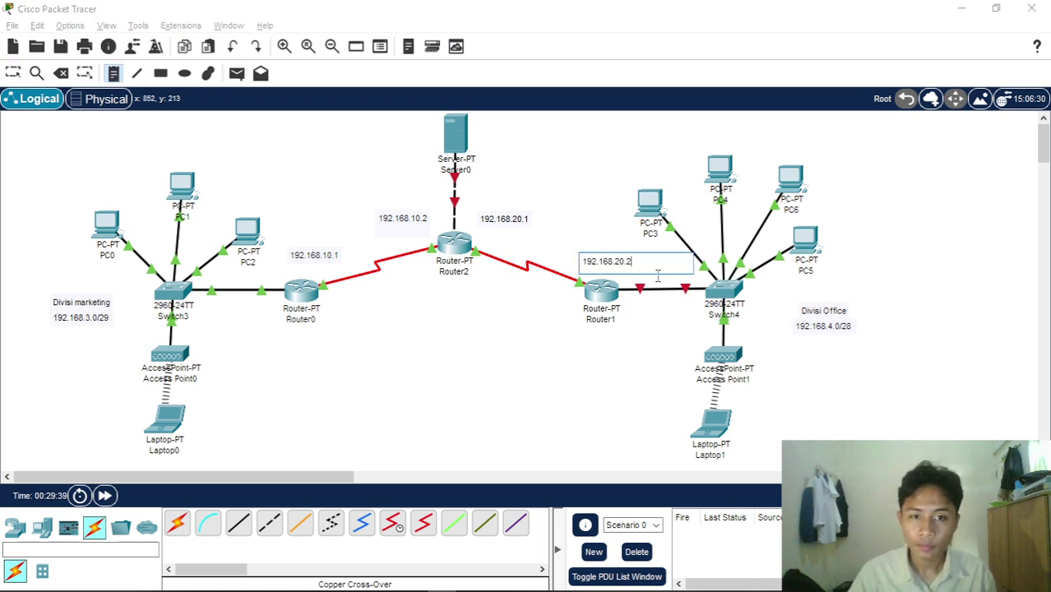
{"action": "left_click", "coordinate": [13, 72]}
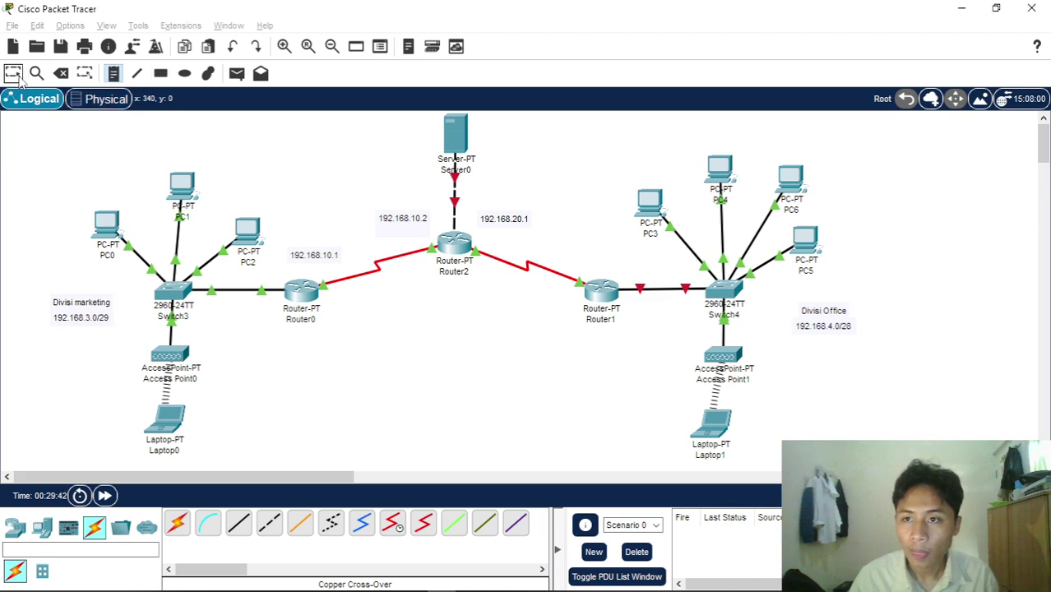
{"action": "left_click_drag", "start_coordinate": [596, 261], "coordinate": [593, 258]}
{"action": "left_click_drag", "start_coordinate": [313, 256], "coordinate": [303, 260]}
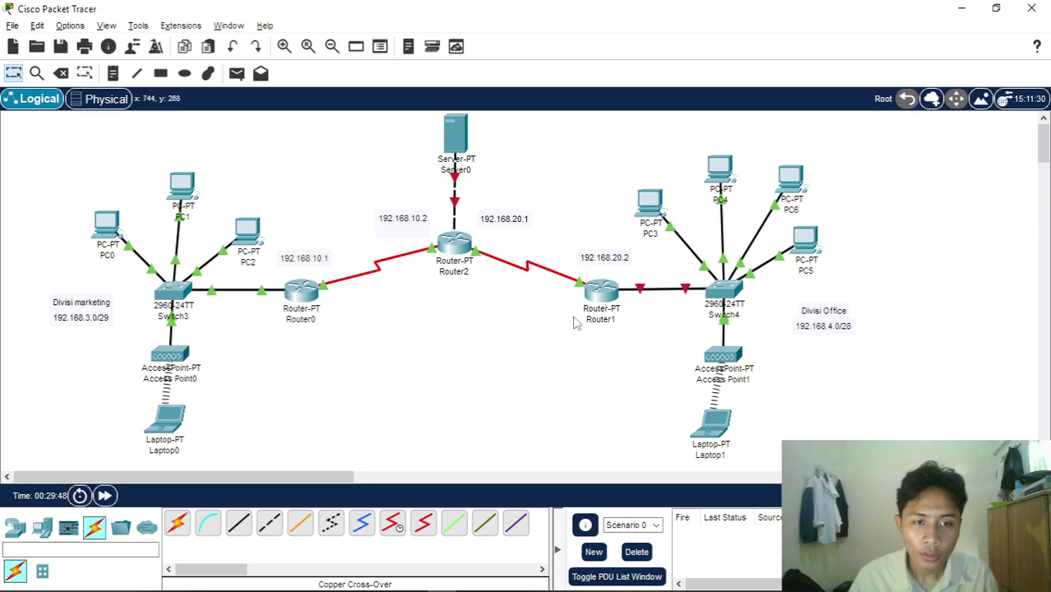
- Turn on Router1's FastEthernet0/0 port towards Switch4 and leave its configuration
{"action": "left_click", "coordinate": [609, 298]}
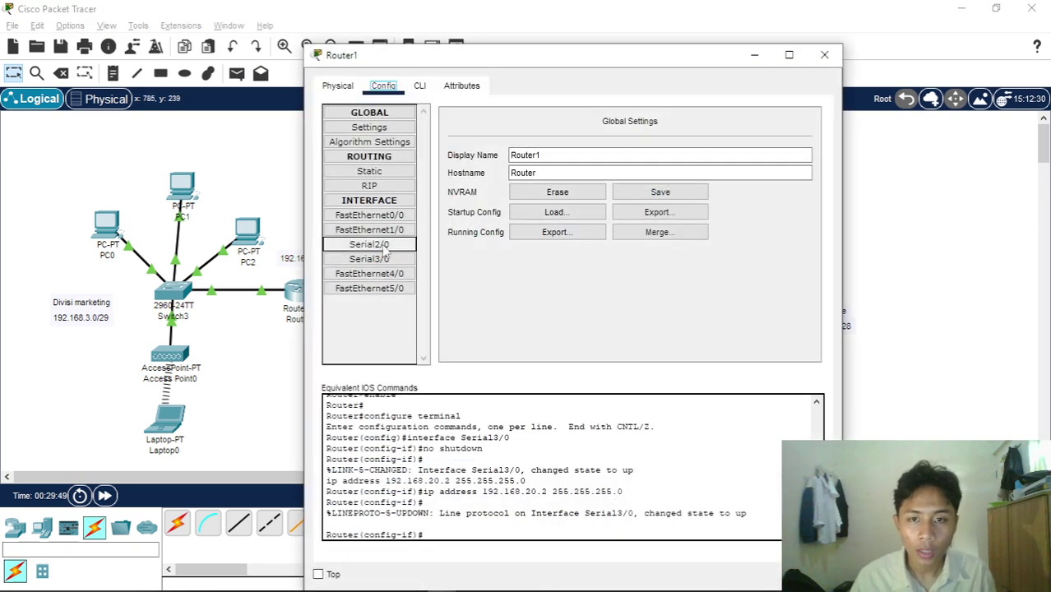
{"action": "left_click", "coordinate": [369, 215]}
{"action": "left_click", "coordinate": [800, 136]}
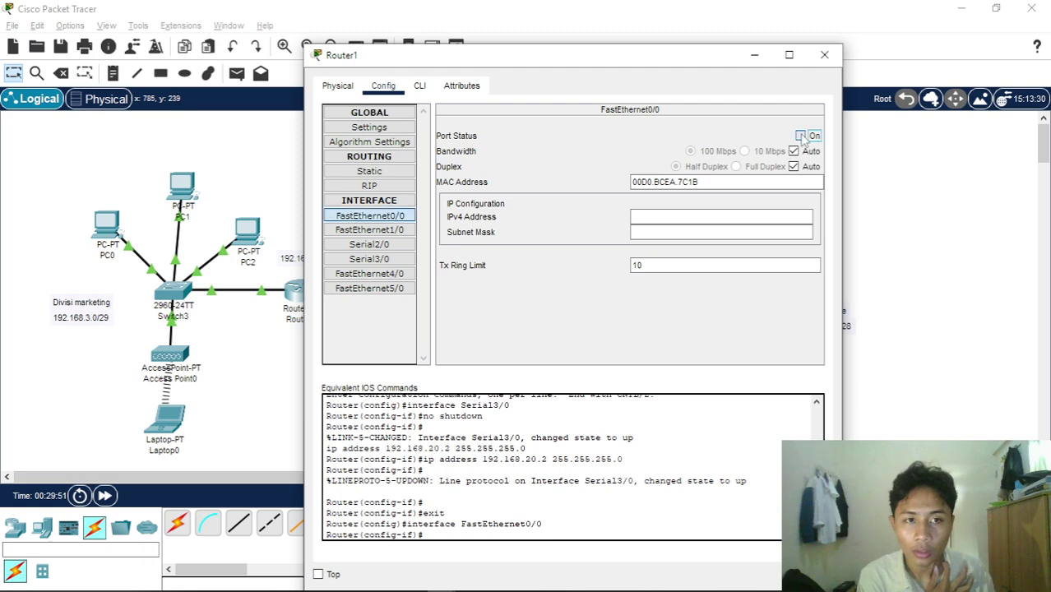
{"action": "left_click", "coordinate": [714, 215]}
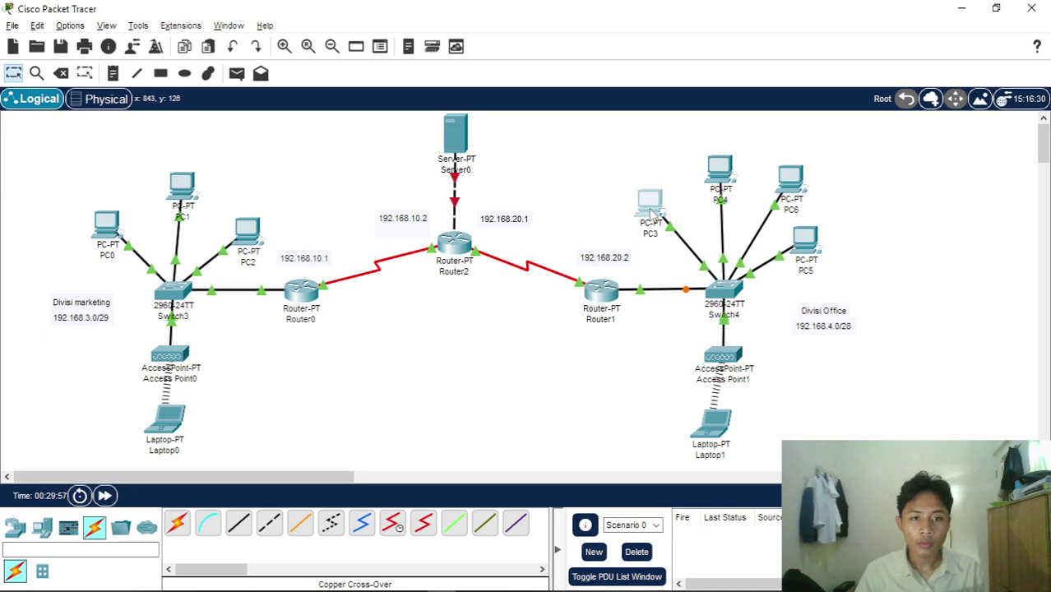
- Copy the default gateway address from PC3's IP configuration and close the PC's window
{"action": "left_click", "coordinate": [648, 205]}
{"action": "left_click", "coordinate": [396, 177]}
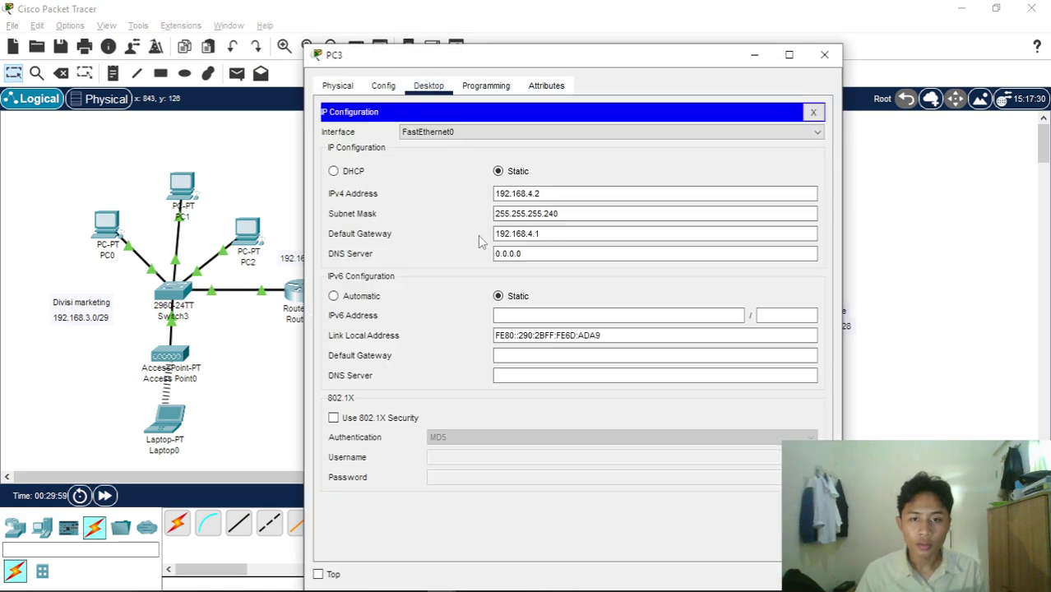
{"action": "double_click", "coordinate": [555, 235]}
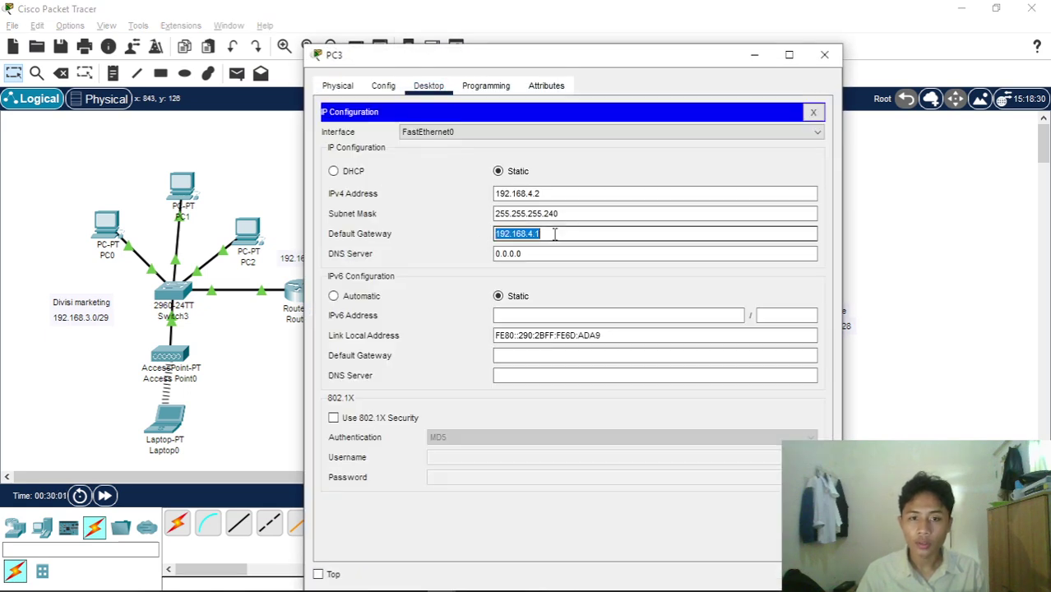
{"action": "left_click", "coordinate": [825, 55]}
- Assign IPv4 address 192.168.4.1 to Router1's FastEthernet0/0 interface, confirm its subnet mask and close the configuration
{"action": "left_click", "coordinate": [600, 288]}
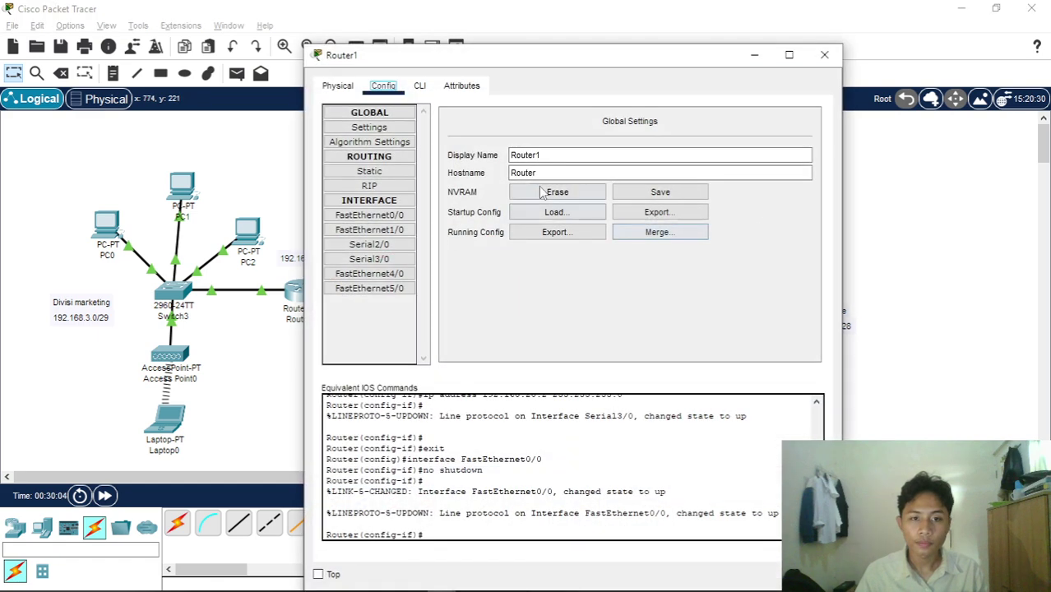
{"action": "left_click", "coordinate": [394, 216]}
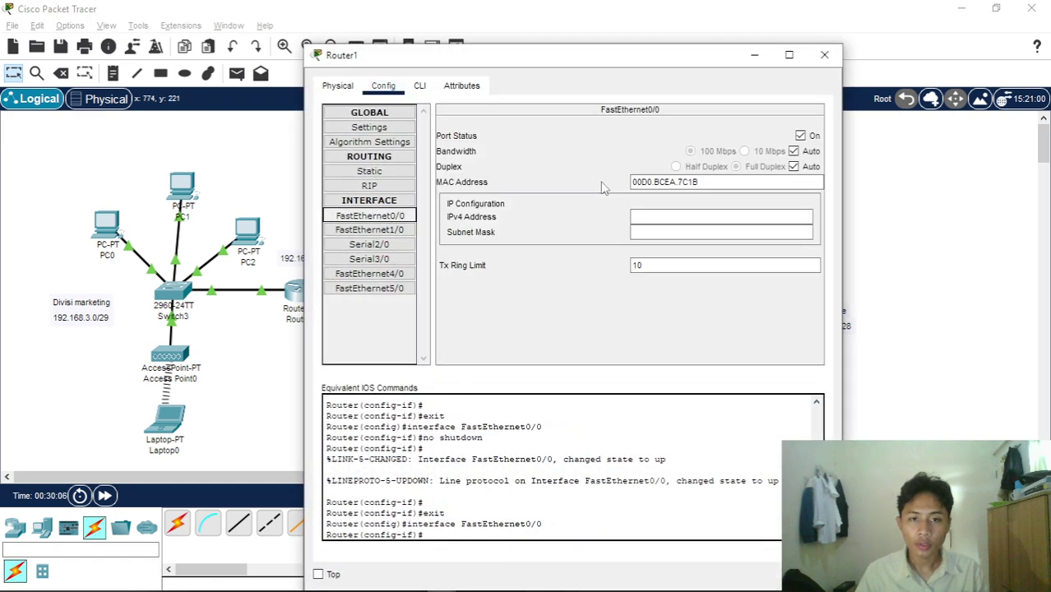
{"action": "left_click", "coordinate": [664, 217]}
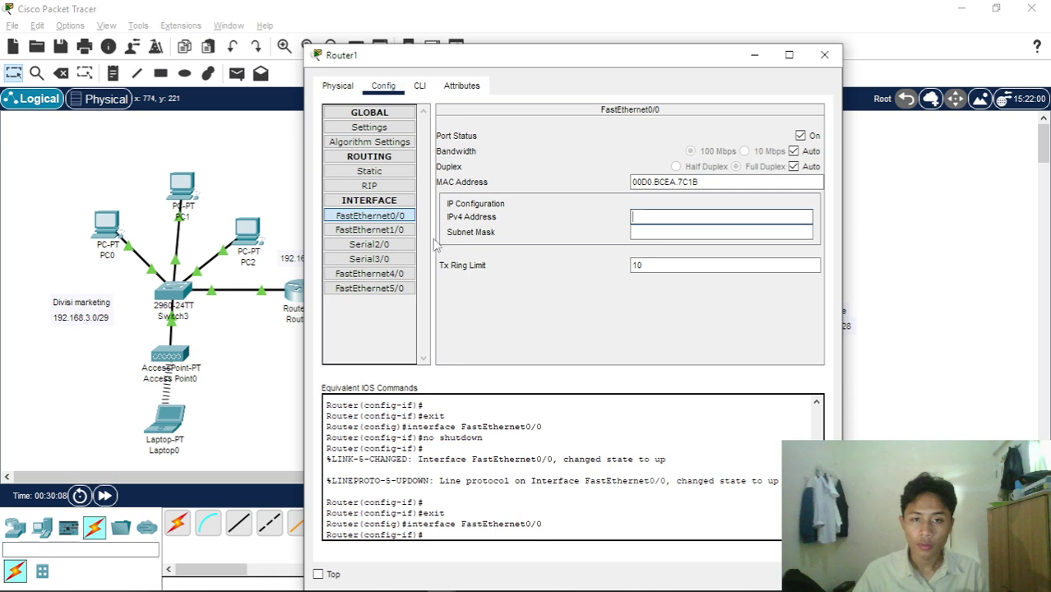
{"action": "left_click", "coordinate": [387, 230]}
{"action": "left_click", "coordinate": [392, 215]}
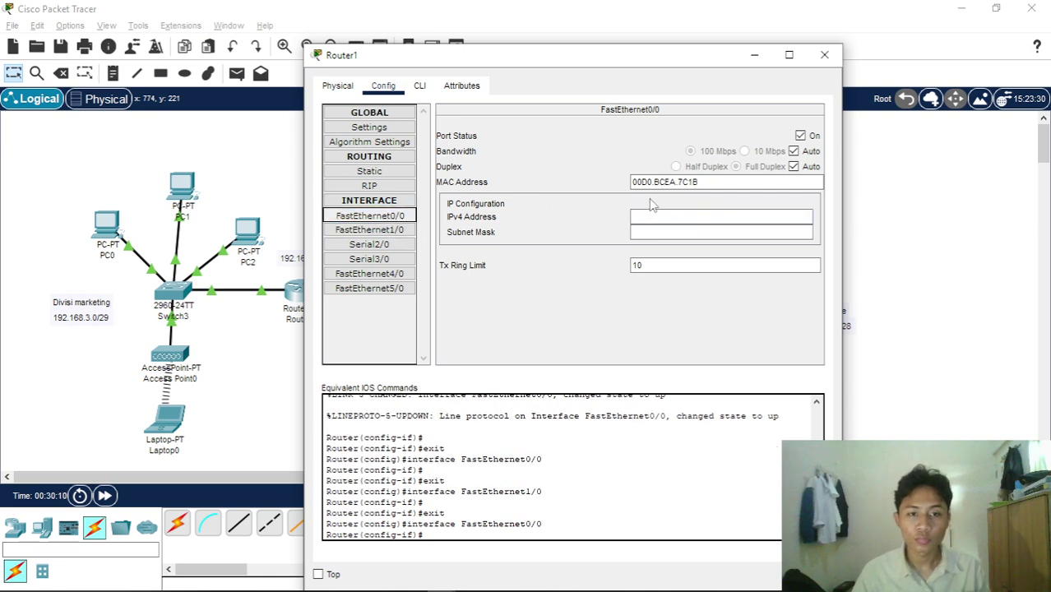
{"action": "left_click", "coordinate": [664, 216]}
{"action": "type", "text": "192.168.4.1"}
{"action": "left_click", "coordinate": [681, 232]}
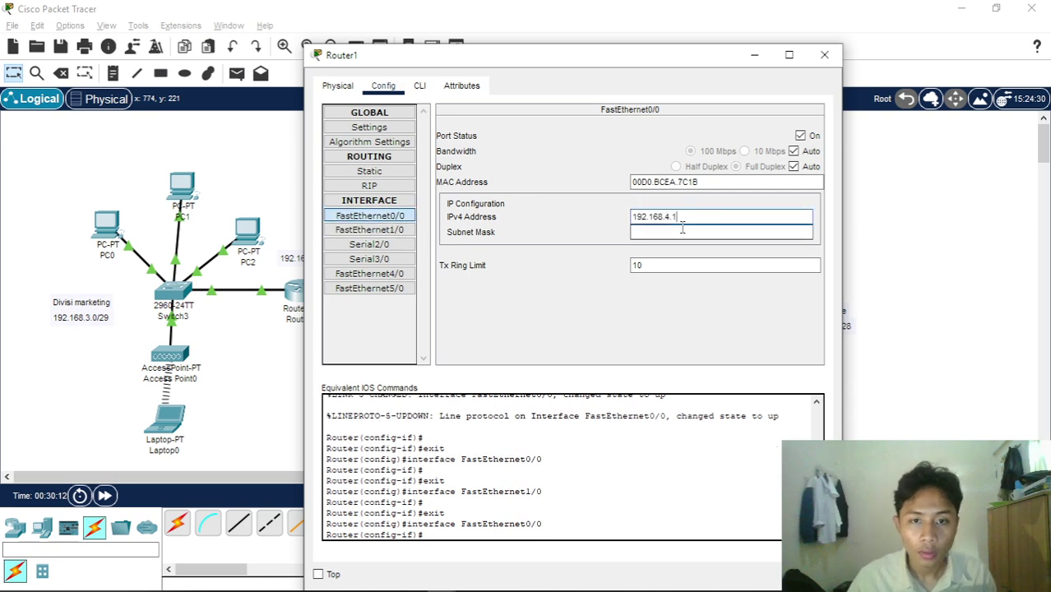
{"action": "key", "text": "Return"}
{"action": "left_click", "coordinate": [824, 55]}
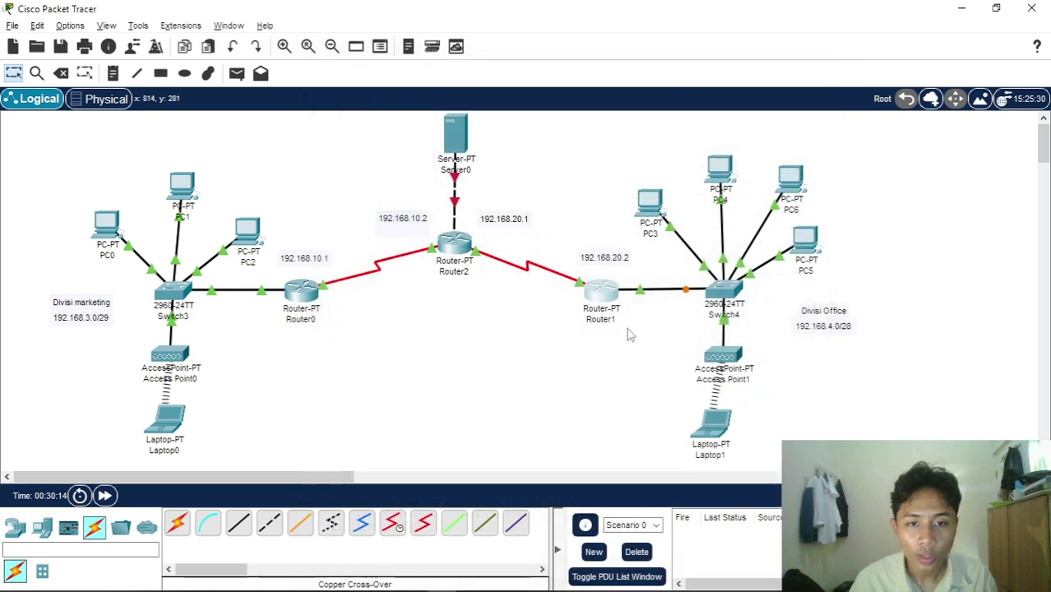
- Nudge Router1 slightly upward in the topology and fast-forward the simulation time
{"action": "left_click_drag", "start_coordinate": [618, 304], "coordinate": [616, 299]}
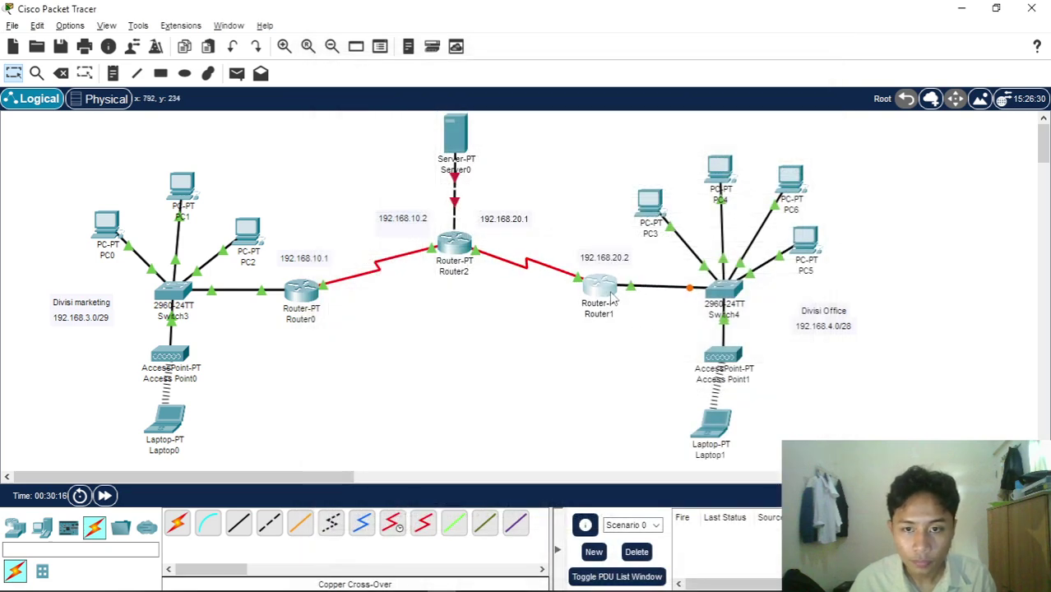
{"action": "left_click", "coordinate": [105, 497]}
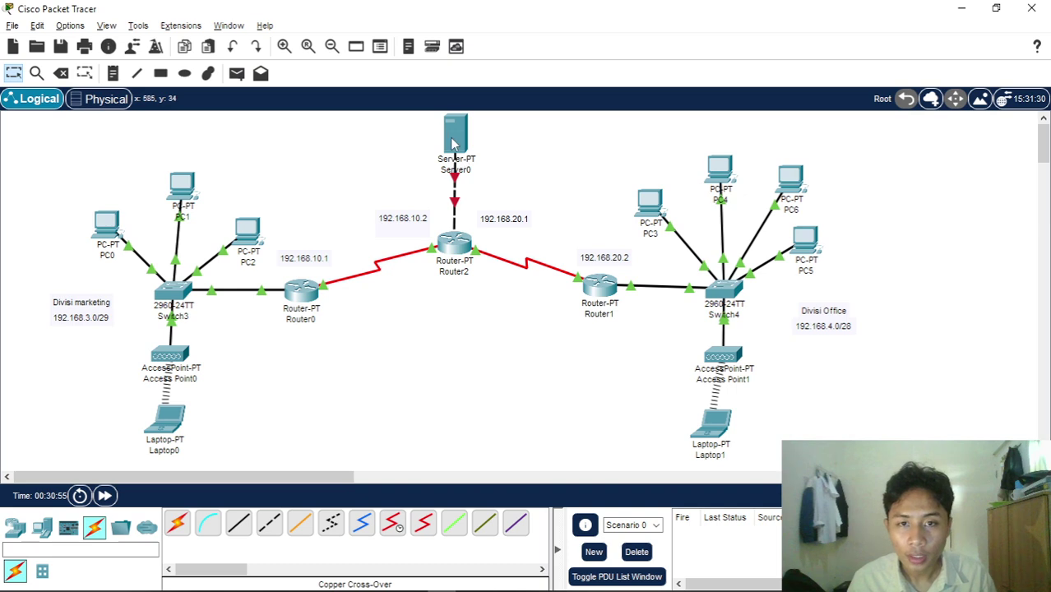
- Check Server0's network details and switch to the subnetting document in Word to look up the web server's IP address
{"action": "mouse_move", "coordinate": [451, 143]}
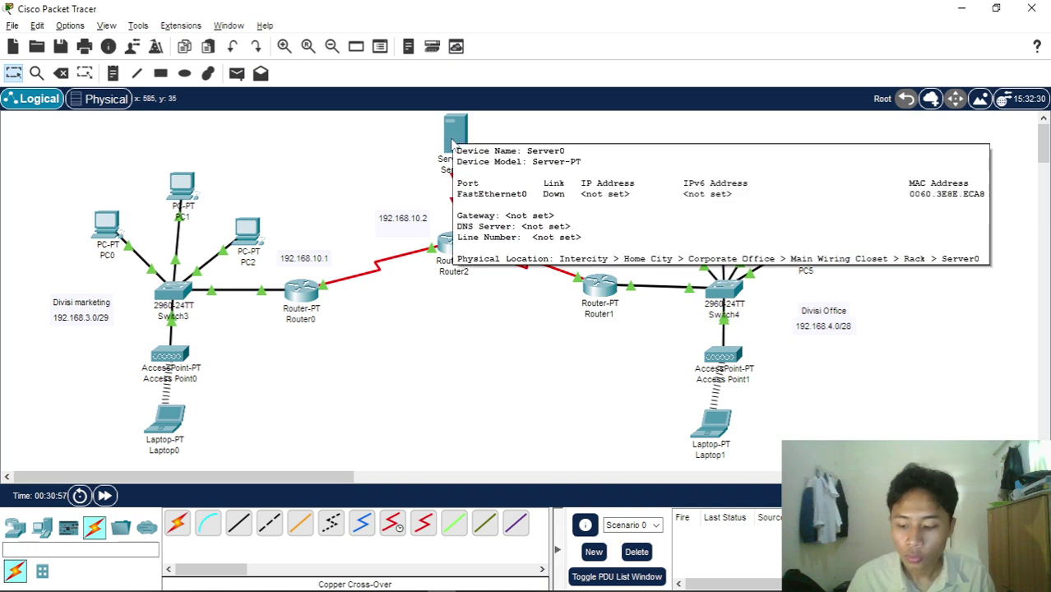
{"action": "key", "text": "alt+Tab"}
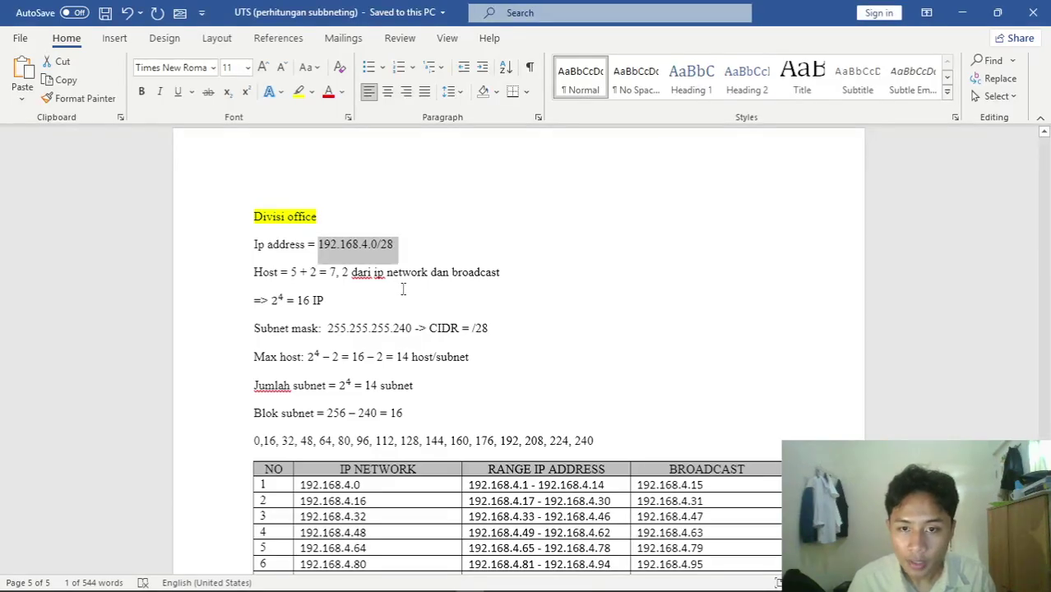
{"action": "scroll", "coordinate": [403, 288], "scroll_direction": "up", "scroll_amount": 20}
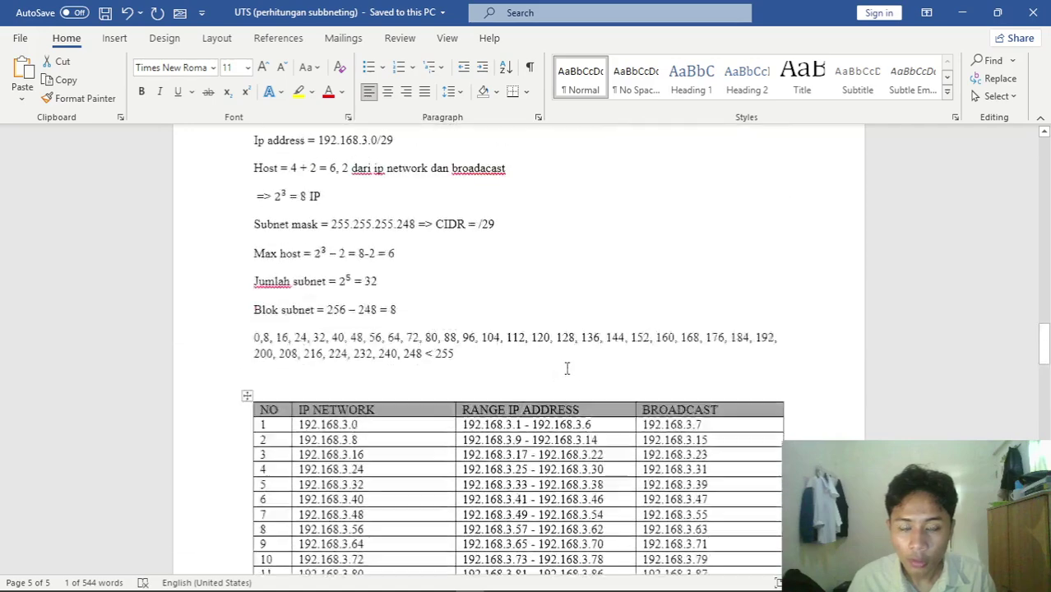
{"action": "scroll", "coordinate": [566, 368], "scroll_direction": "up", "scroll_amount": 15}
{"action": "left_click", "coordinate": [536, 445]}
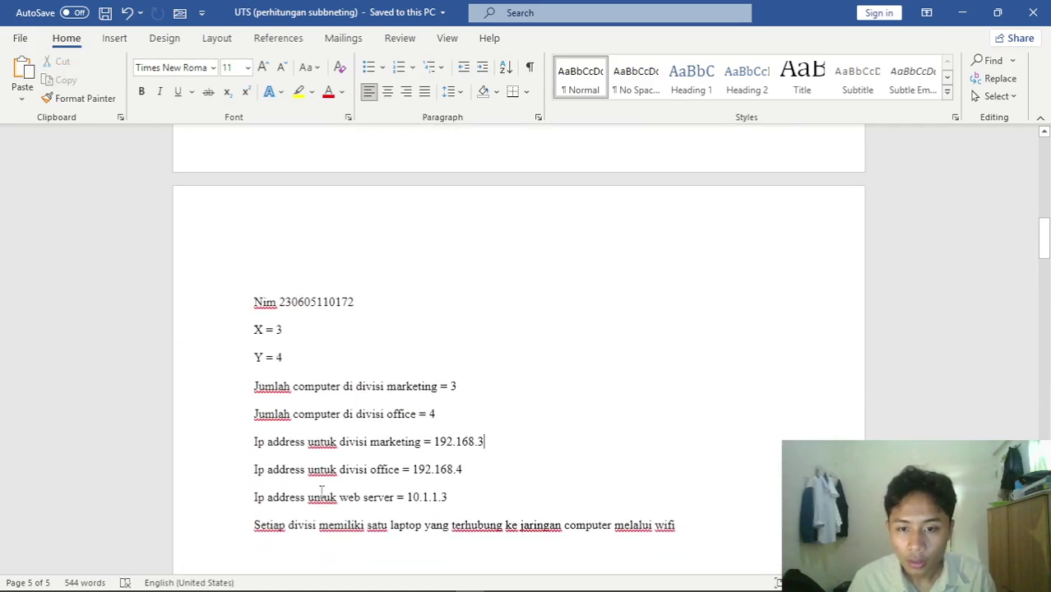
{"action": "scroll", "coordinate": [491, 434], "scroll_direction": "up", "scroll_amount": 4}
{"action": "scroll", "coordinate": [505, 417], "scroll_direction": "down", "scroll_amount": 8}
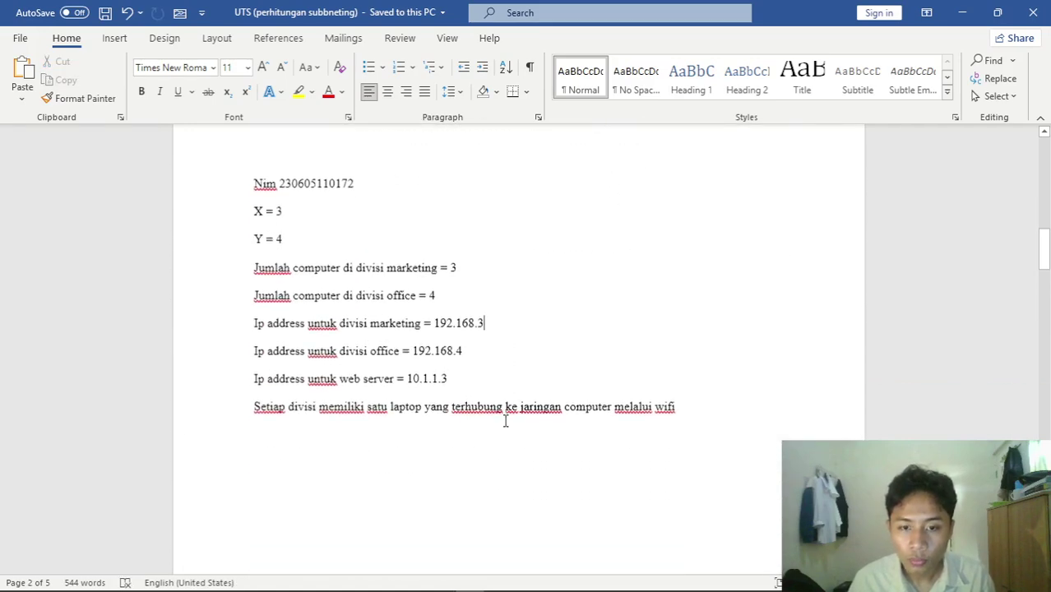
- Compare the web server address rule on the assignment page in the browser with the address listed in the Word document
{"action": "key", "text": "alt+Tab"}
{"action": "key", "text": "alt+Tab"}
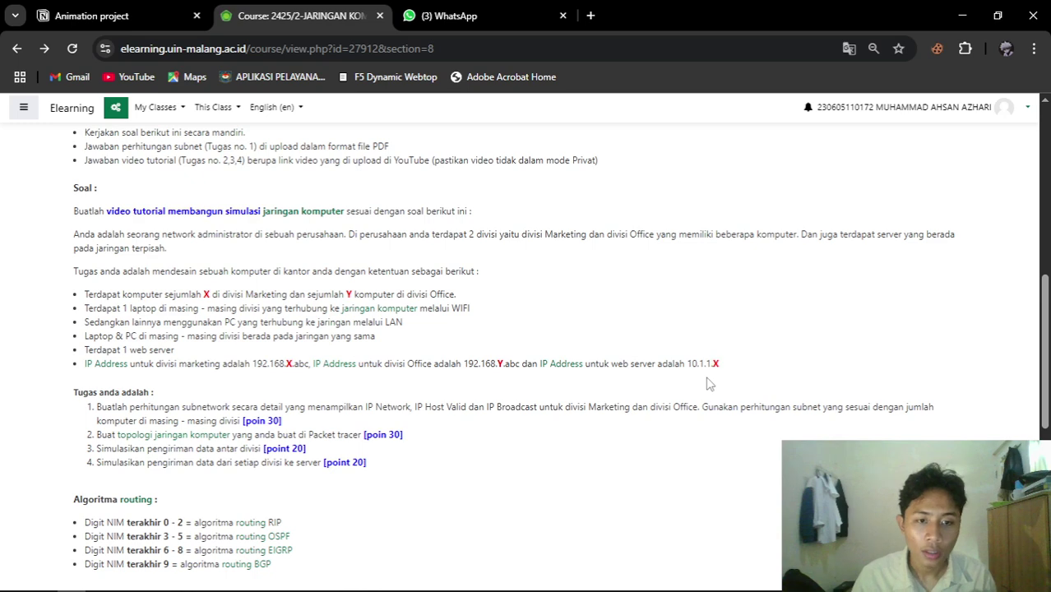
{"action": "key", "text": "alt+Tab"}
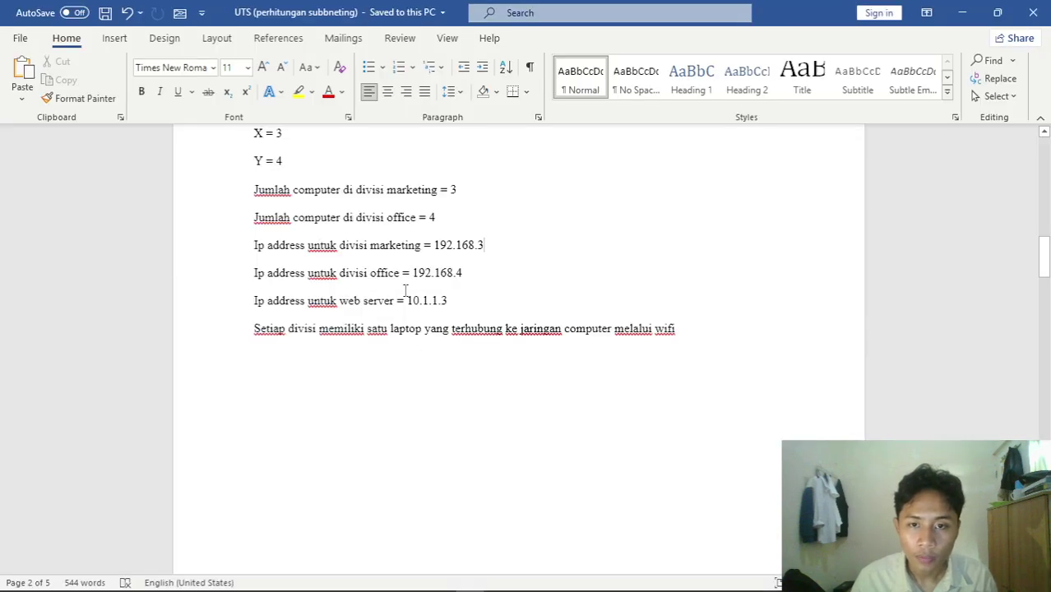
{"action": "scroll", "coordinate": [458, 233], "scroll_direction": "up", "scroll_amount": 2}
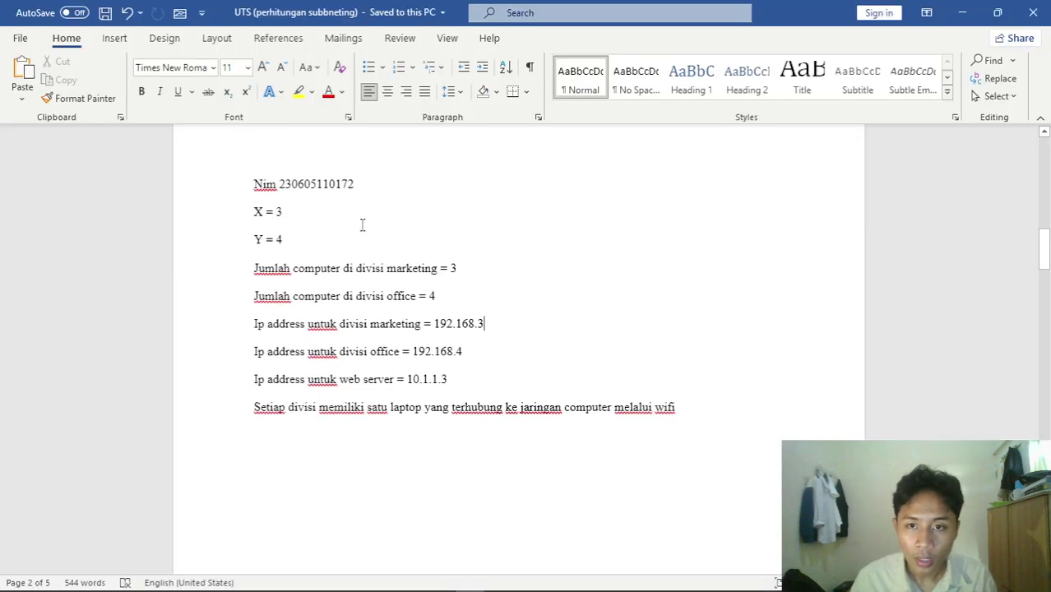
- Read the definition of X in the notes of the browser's assignment page and return to the Word document
{"action": "key", "text": "alt+Tab"}
{"action": "scroll", "coordinate": [296, 392], "scroll_direction": "down", "scroll_amount": 6}
{"action": "scroll", "coordinate": [279, 329], "scroll_direction": "up", "scroll_amount": 3}
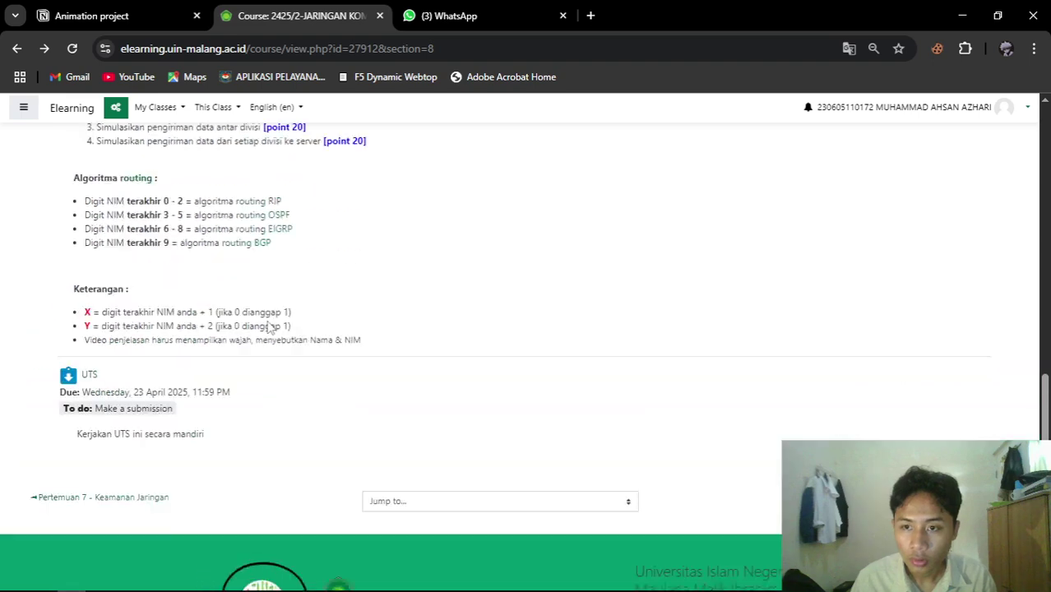
{"action": "left_click_drag", "start_coordinate": [85, 384], "coordinate": [356, 387]}
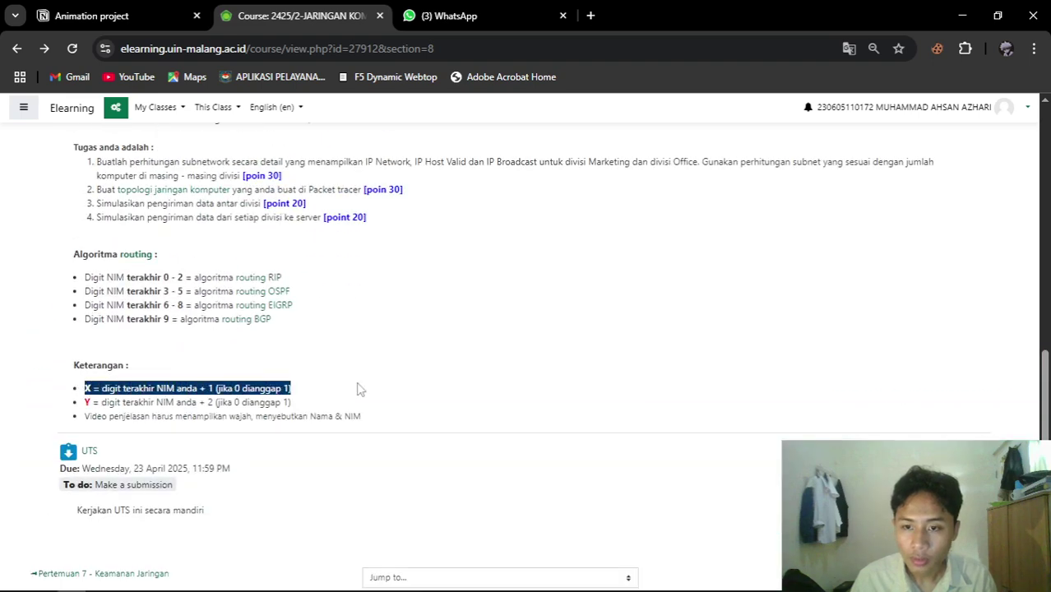
{"action": "left_click", "coordinate": [393, 390]}
{"action": "scroll", "coordinate": [556, 357], "scroll_direction": "up", "scroll_amount": 5}
{"action": "key", "text": "alt+Tab"}
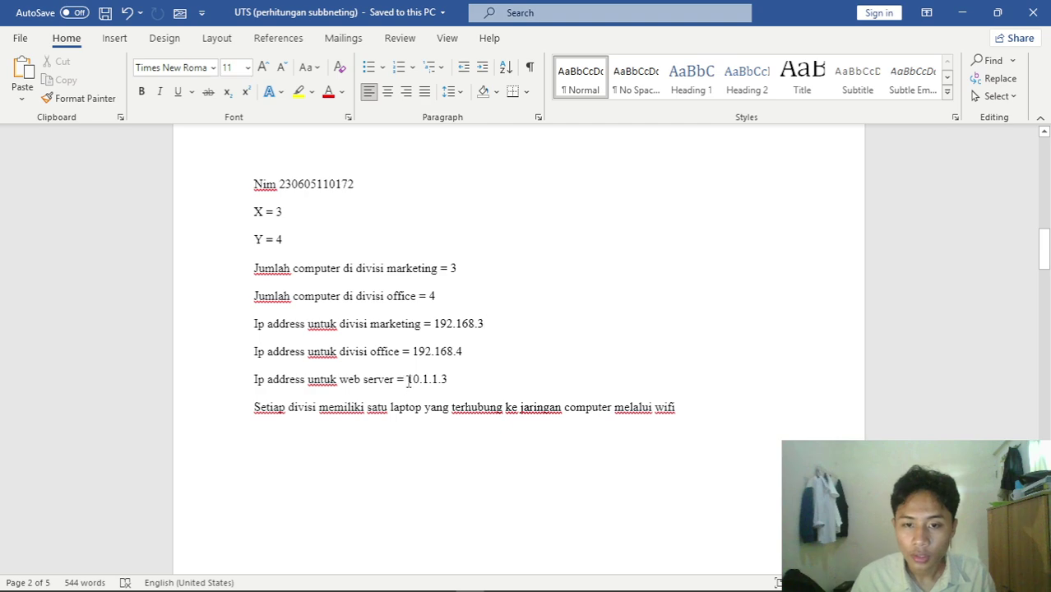
- Note the web server address in the Word document, switch to Packet Tracer and set Server0's IPv4 address to 10.1.1.3
{"action": "left_click_drag", "start_coordinate": [409, 379], "coordinate": [454, 383]}
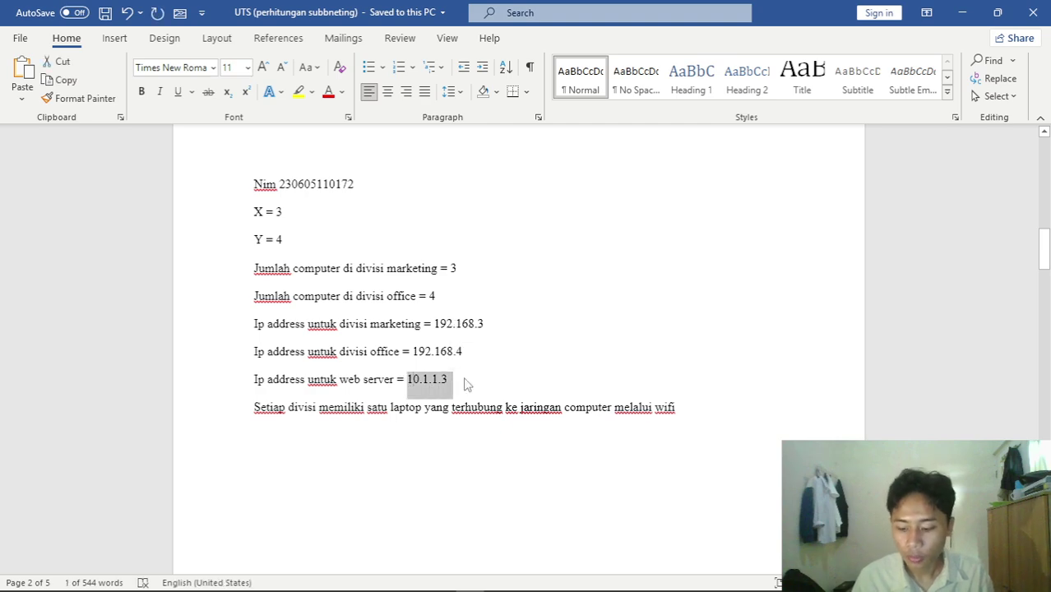
{"action": "key", "text": "alt+Tab"}
{"action": "key", "text": "Tab"}
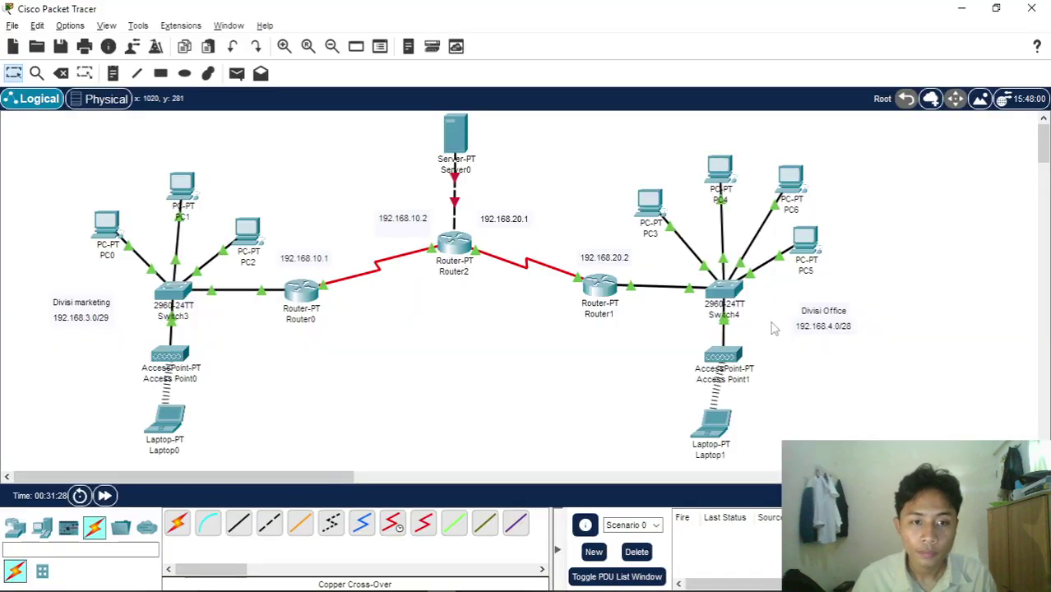
{"action": "left_click", "coordinate": [455, 136]}
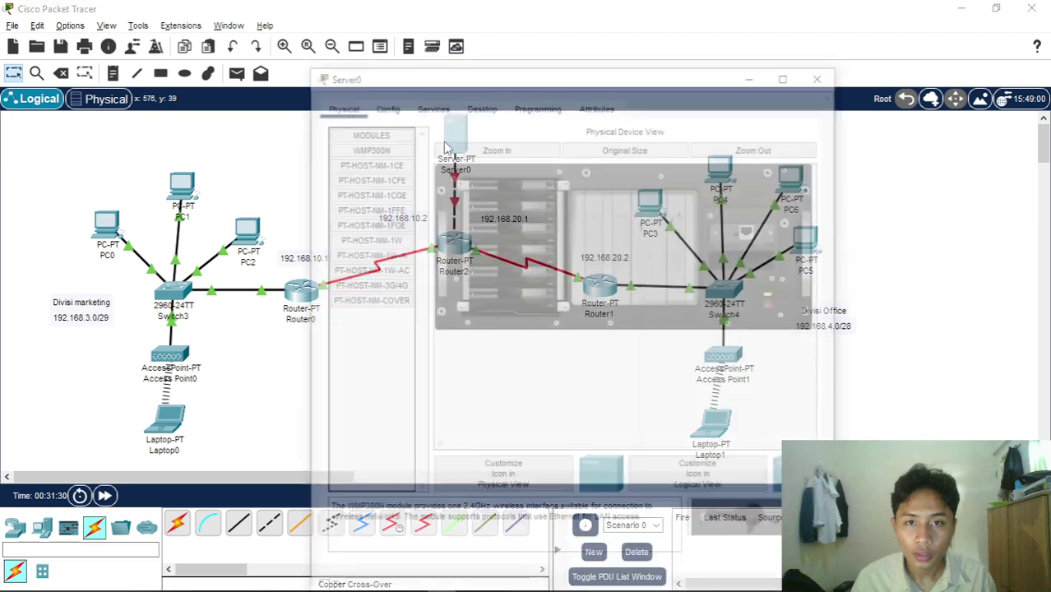
{"action": "left_click", "coordinate": [482, 87]}
{"action": "left_click", "coordinate": [374, 149]}
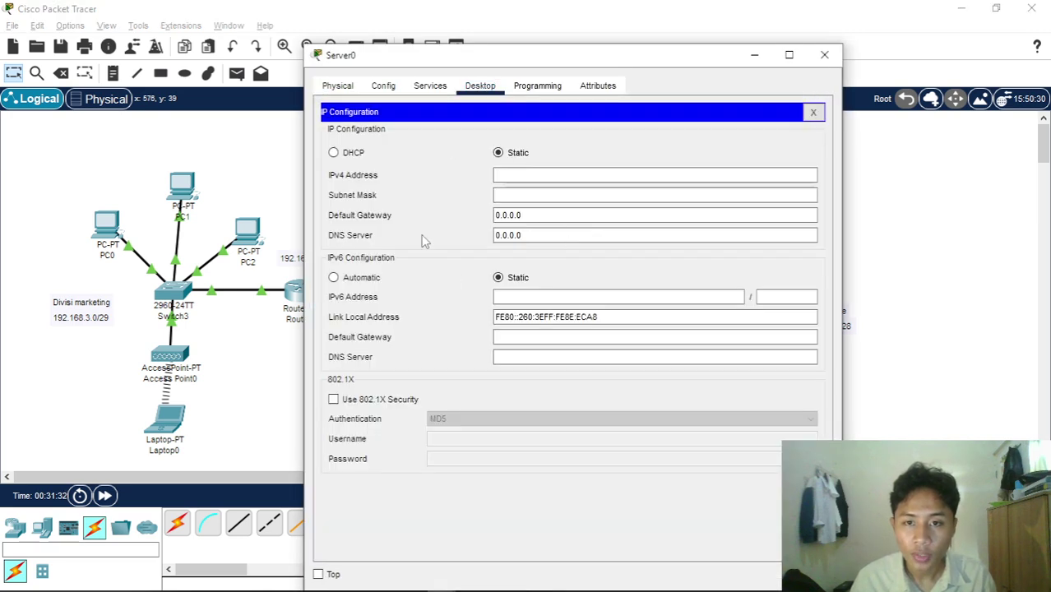
{"action": "left_click", "coordinate": [530, 175]}
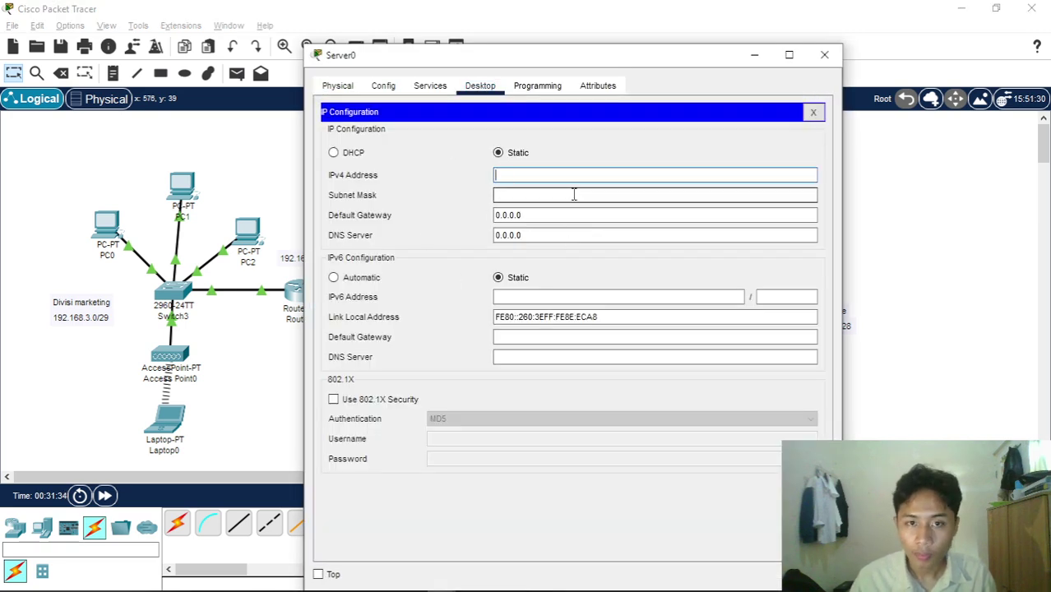
{"action": "type", "text": "10.1.1.3"}
- Set Server0's subnet mask to 255.255.255.0
{"action": "left_click", "coordinate": [566, 196]}
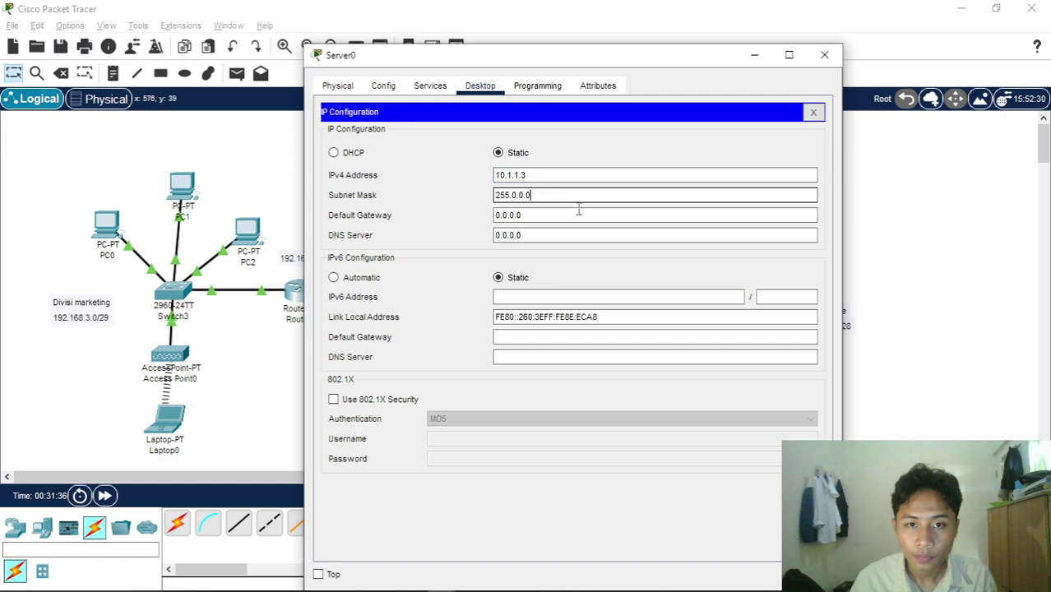
{"action": "key", "text": "Left"}
{"action": "key", "text": "Left"}
{"action": "key", "text": "Left"}
{"action": "key", "text": "Left"}
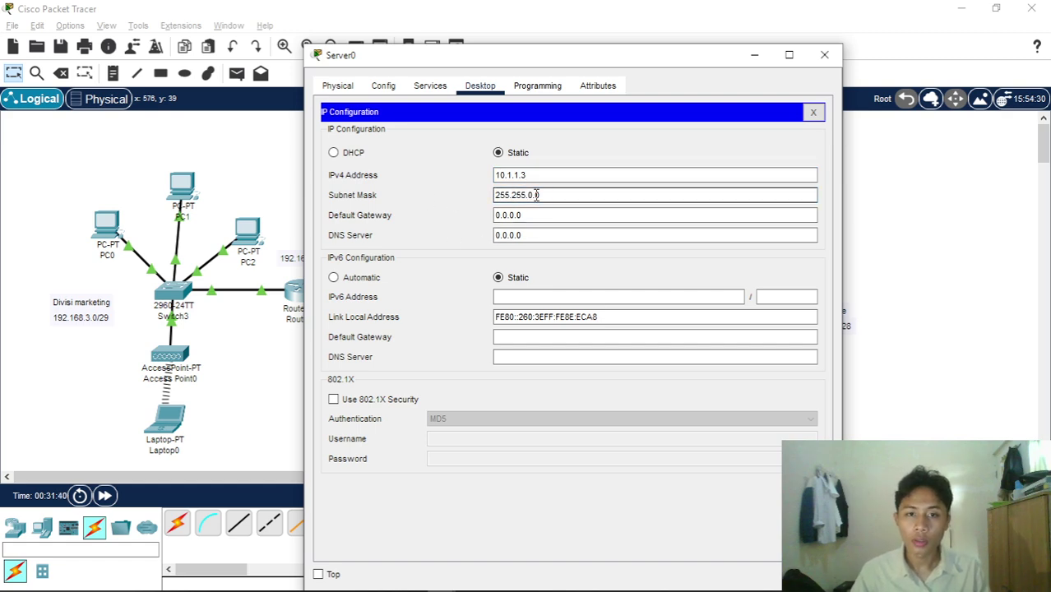
{"action": "left_click", "coordinate": [534, 195]}
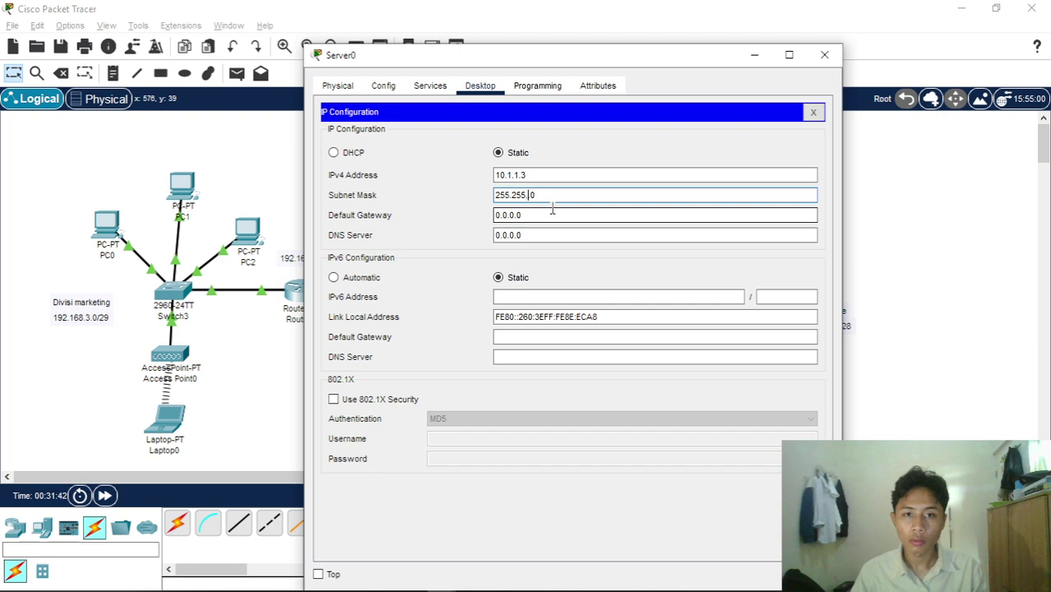
- Set Server0's default gateway to 10.1.1.1 and close its configuration window
{"action": "left_click", "coordinate": [530, 214]}
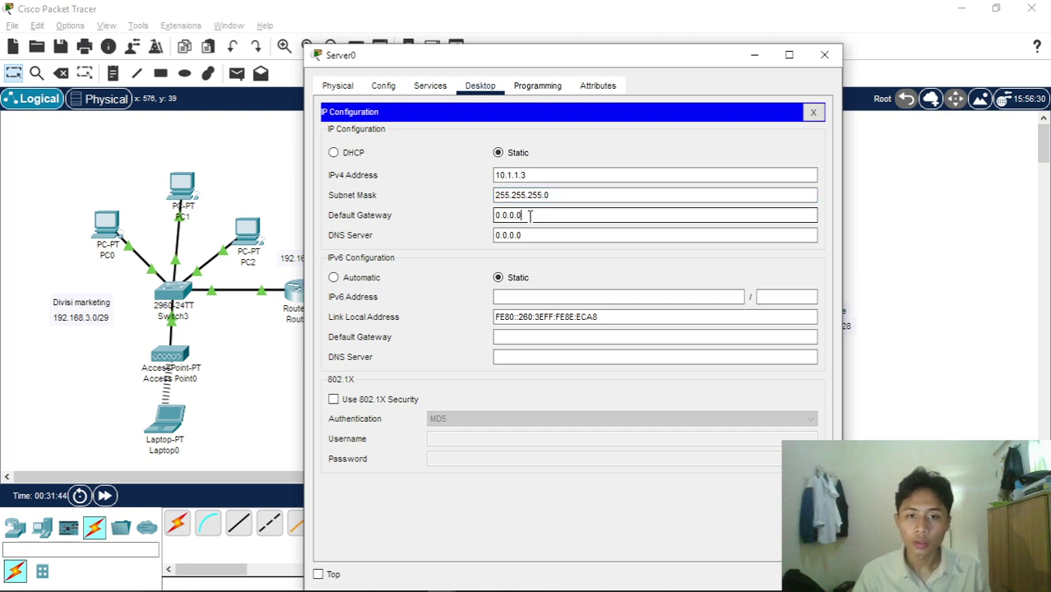
{"action": "left_click_drag", "start_coordinate": [530, 215], "coordinate": [492, 215]}
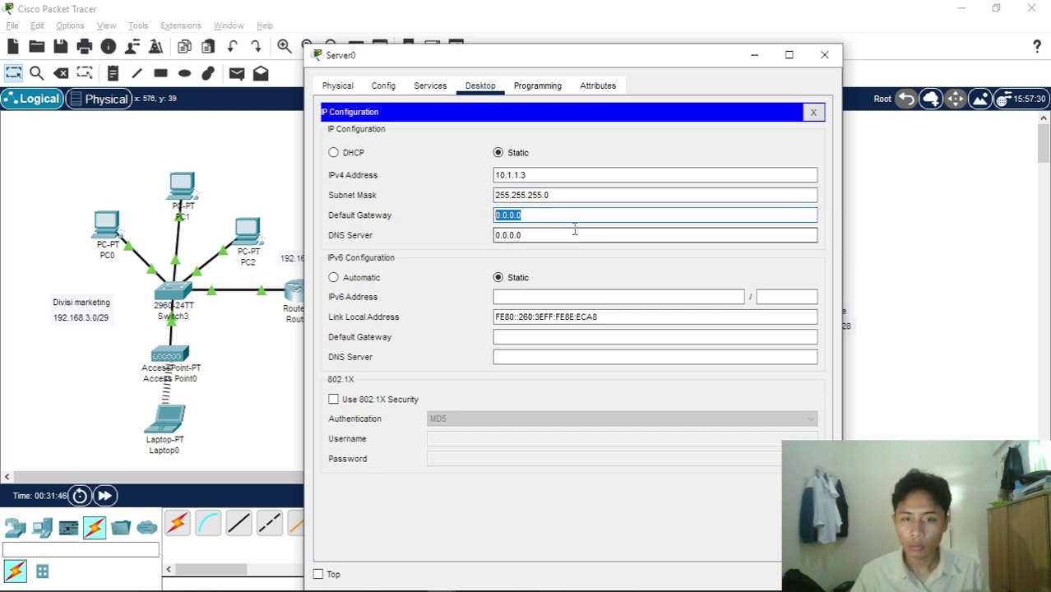
{"action": "type", "text": "10.1.1.3"}
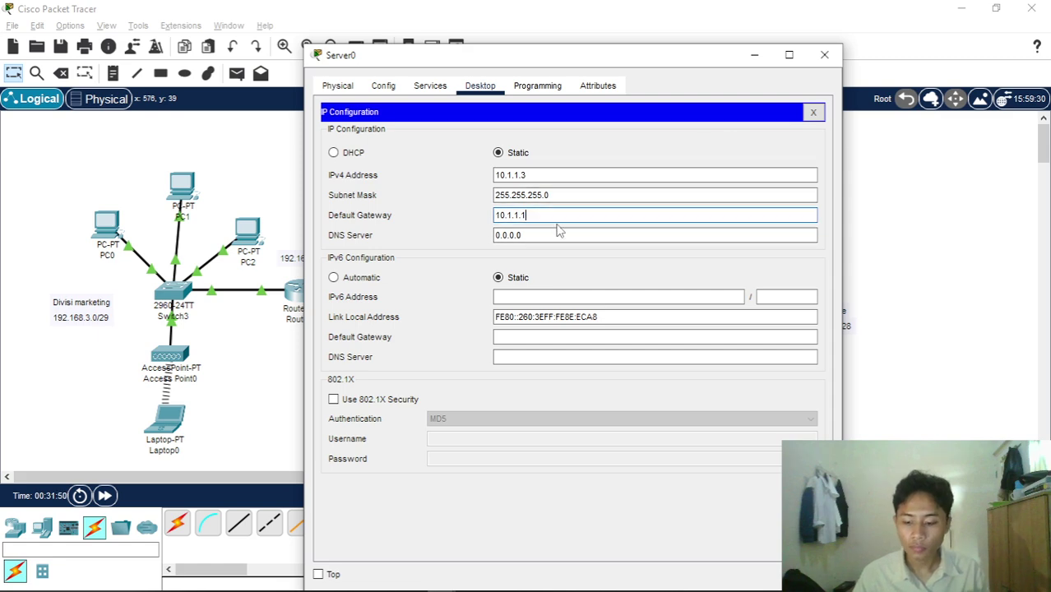
{"action": "key", "text": "ctrl+a"}
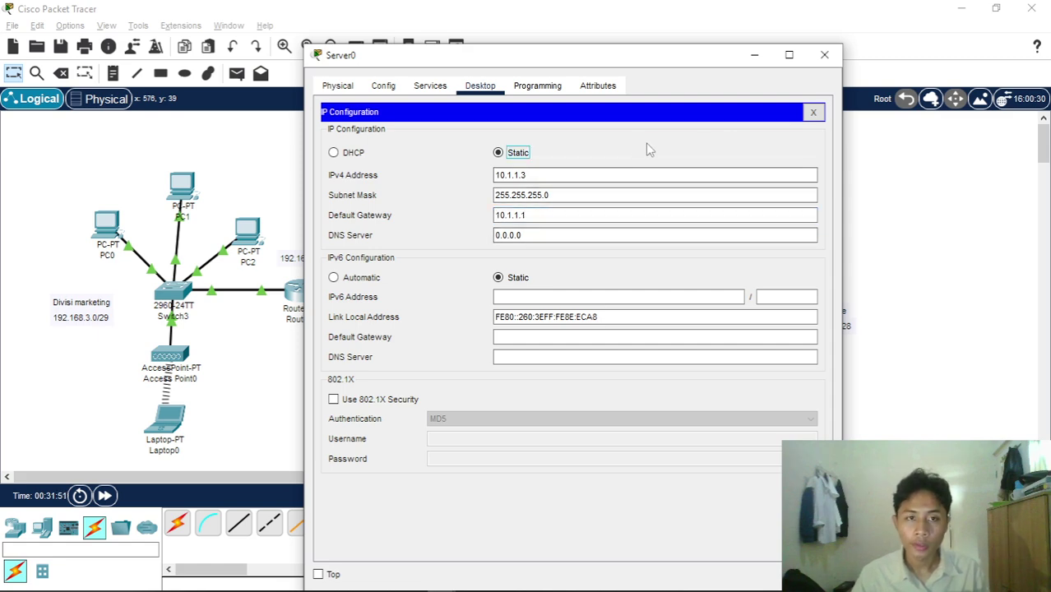
{"action": "left_click", "coordinate": [824, 54]}
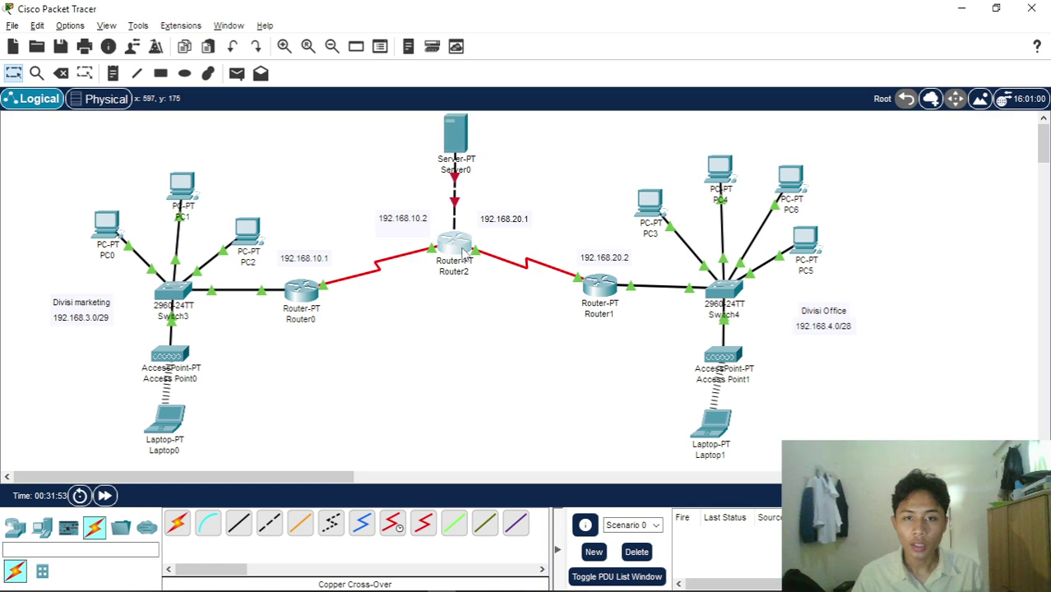
- Turn on Router2's FastEthernet0/0 port and set its IPv4 address to 10.1.1.1
{"action": "left_click", "coordinate": [463, 252]}
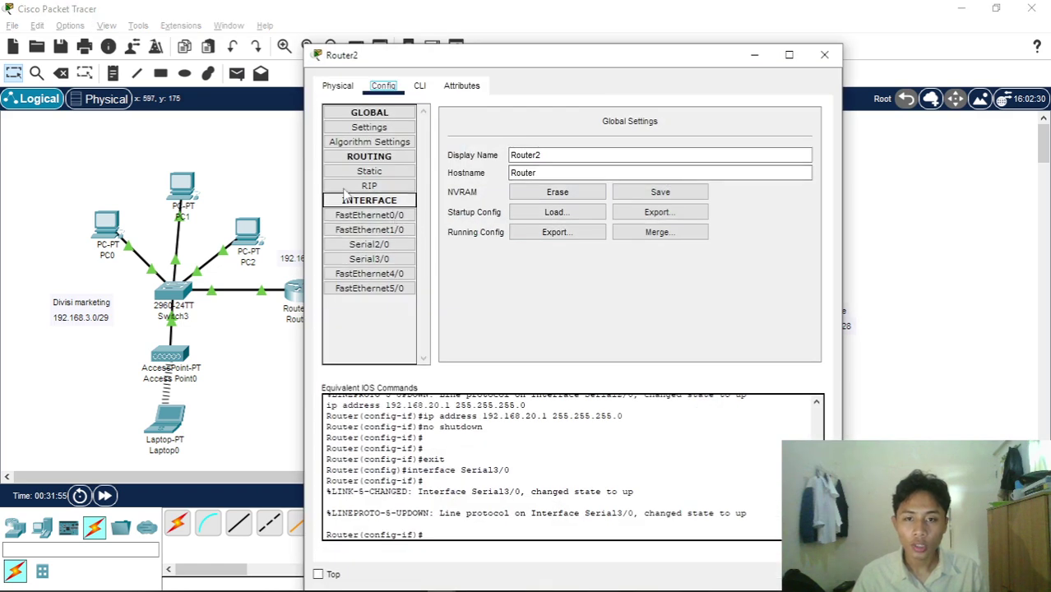
{"action": "left_click", "coordinate": [385, 216]}
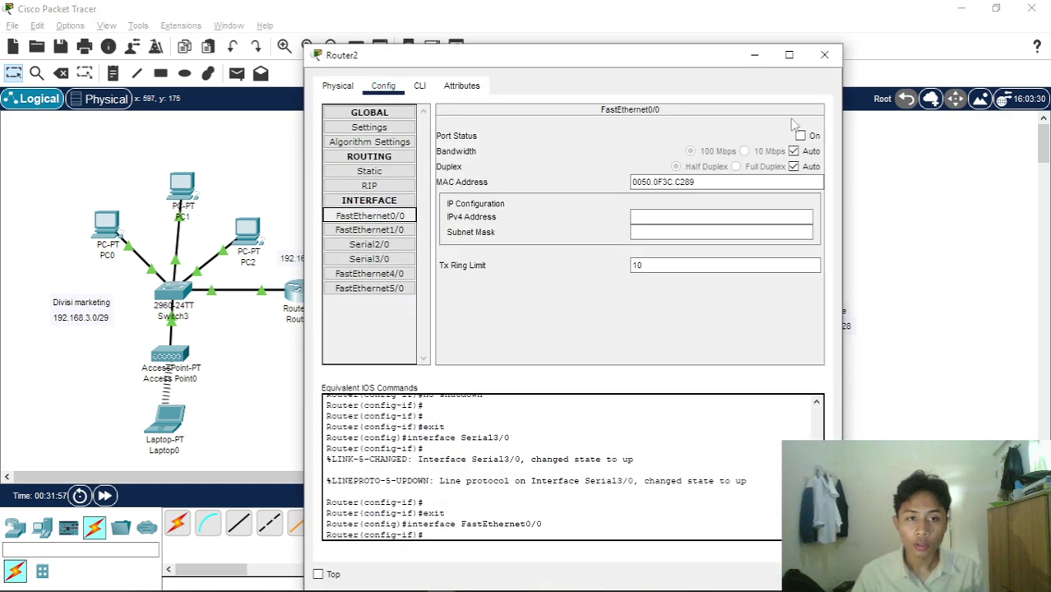
{"action": "left_click", "coordinate": [800, 135]}
{"action": "left_click_drag", "start_coordinate": [679, 76], "coordinate": [736, 199]}
{"action": "left_click", "coordinate": [731, 335]}
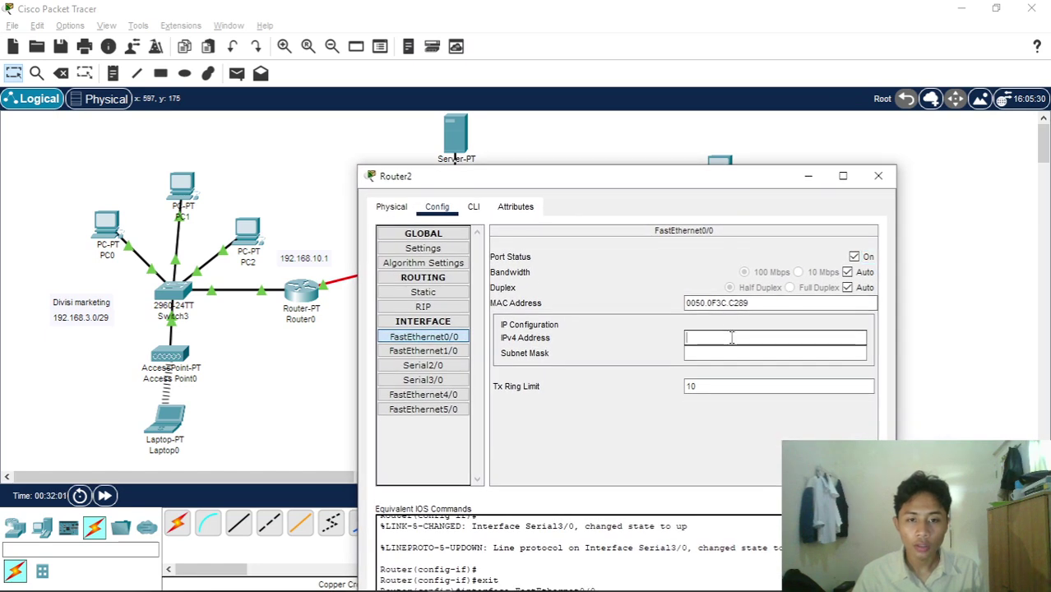
{"action": "type", "text": "10.1.1.1"}
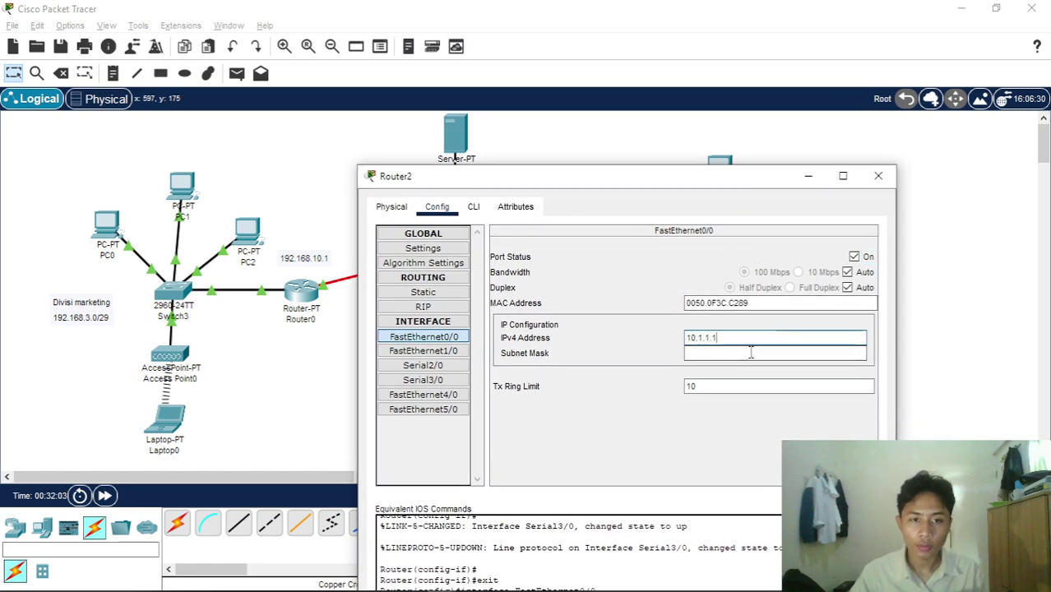
- Set the subnet mask of Router2's FastEthernet0/0 to 255.255.255.0 and close the router's window
{"action": "left_click", "coordinate": [735, 354]}
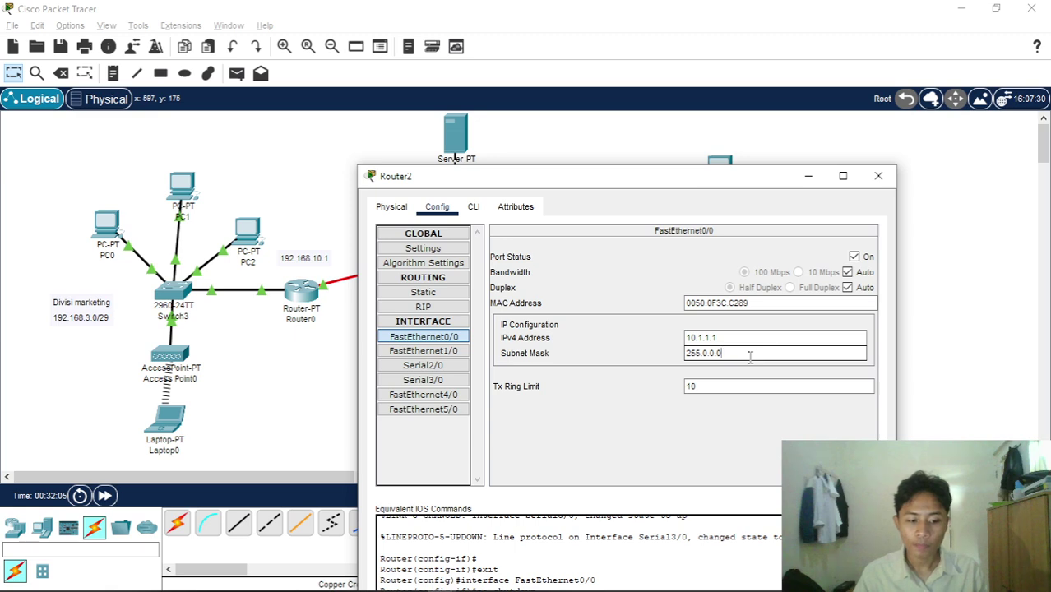
{"action": "type", "text": "255.255."}
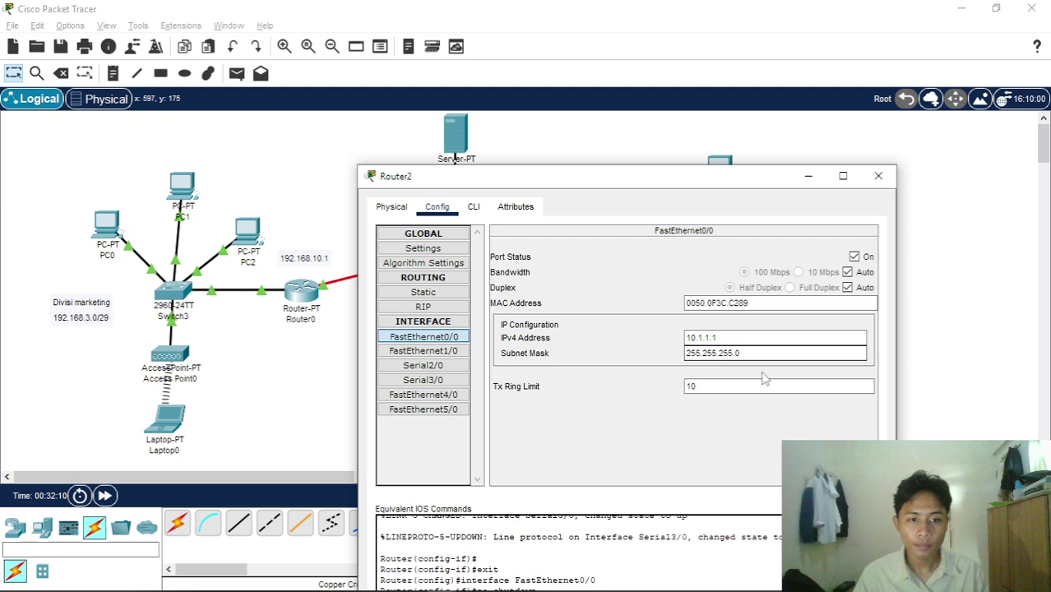
{"action": "key", "text": "Return"}
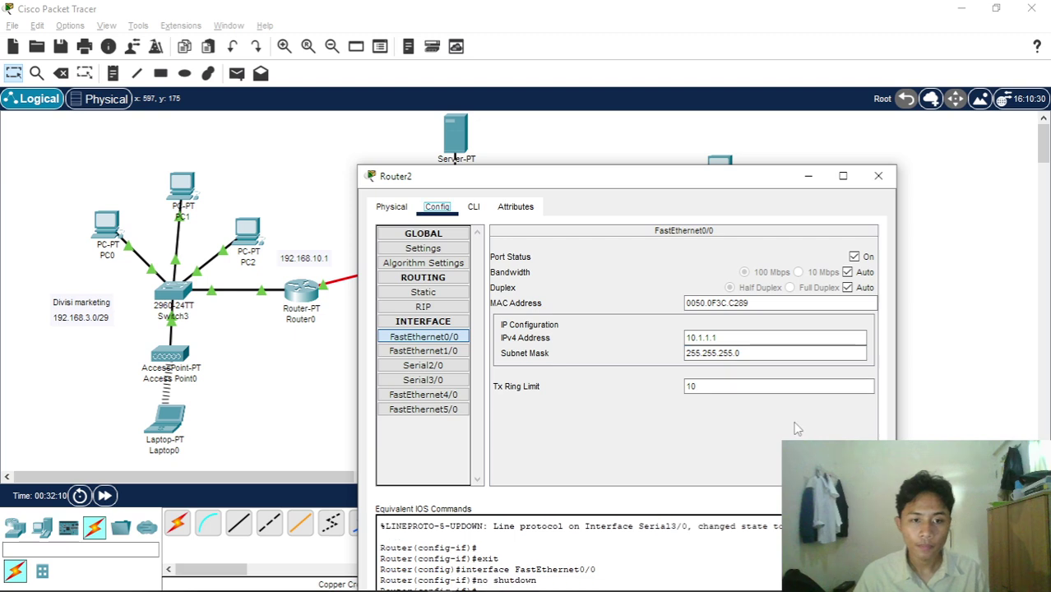
{"action": "left_click", "coordinate": [878, 185]}
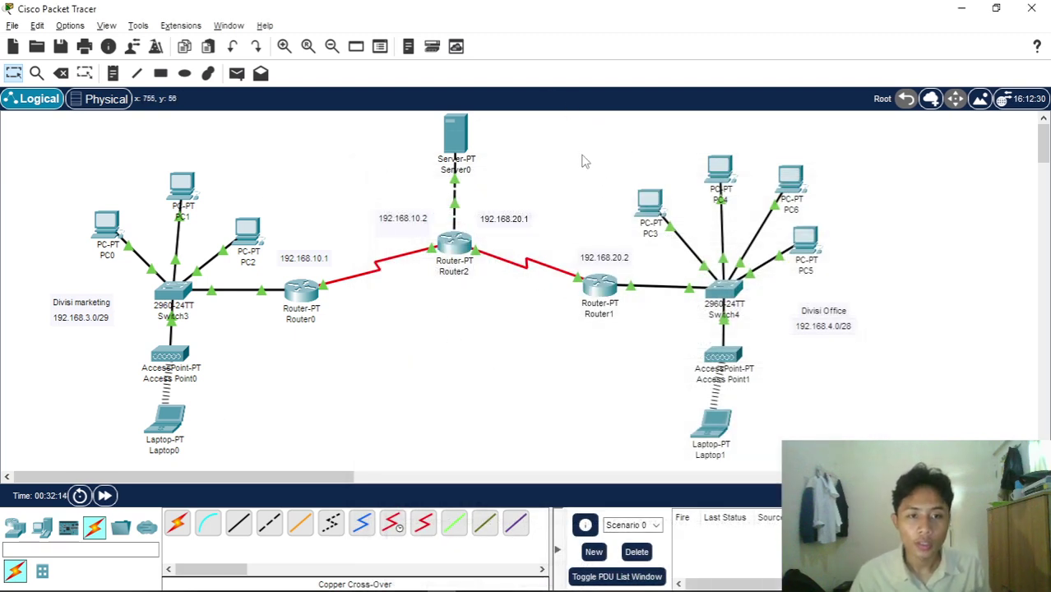
{"action": "left_click_drag", "start_coordinate": [573, 148], "coordinate": [853, 444]}
{"action": "left_click", "coordinate": [411, 358]}
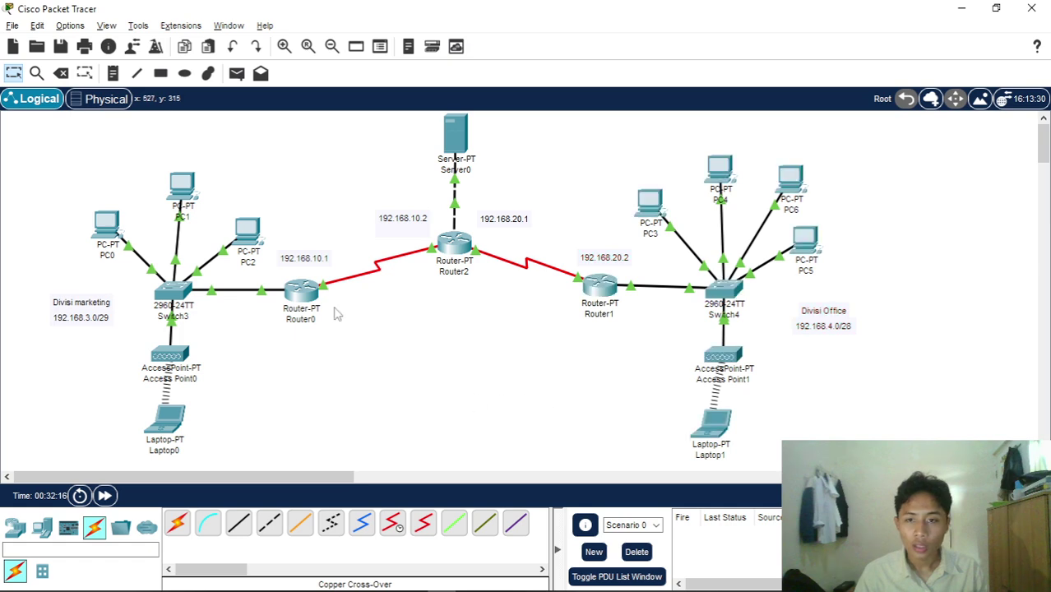
{"action": "left_click_drag", "start_coordinate": [76, 140], "coordinate": [312, 465]}
{"action": "left_click", "coordinate": [436, 407]}
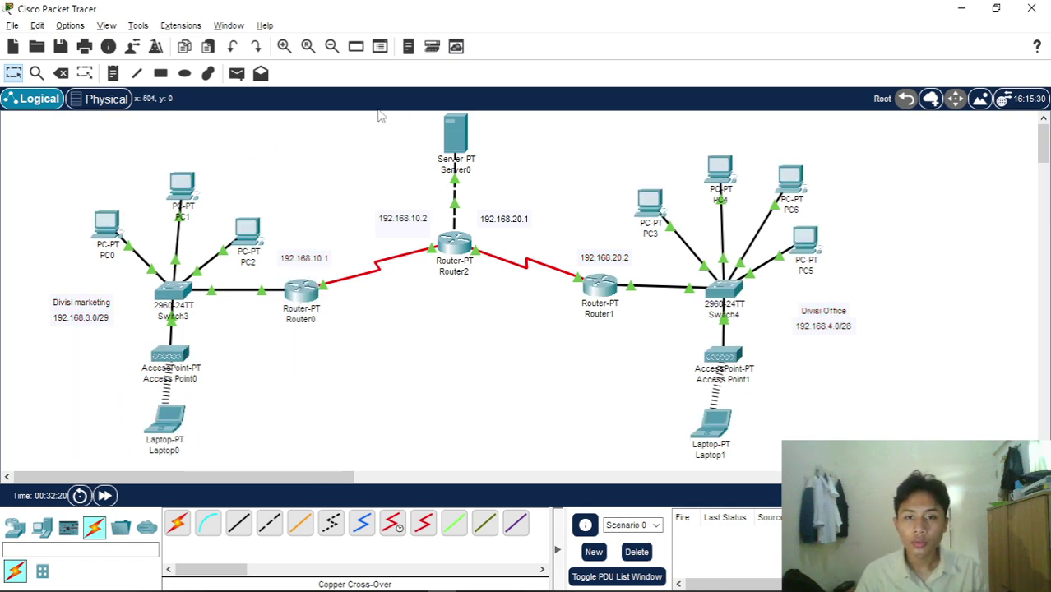
{"action": "left_click_drag", "start_coordinate": [380, 121], "coordinate": [518, 345]}
{"action": "left_click", "coordinate": [487, 403]}
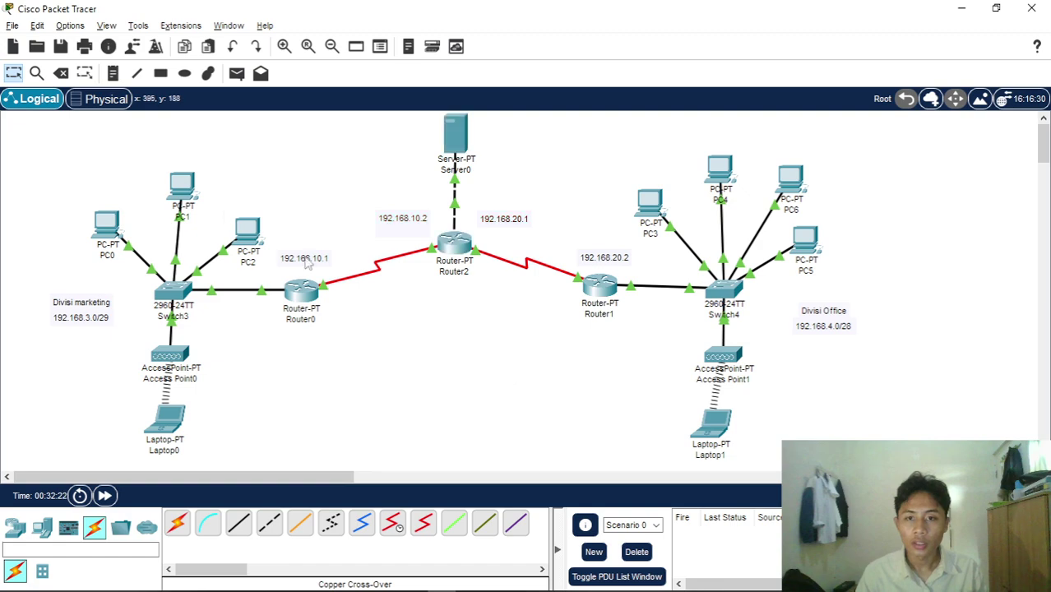
- Read the task list and routing requirements on the browser's assignment page, then return to Packet Tracer
{"action": "key", "text": "alt+Tab"}
{"action": "key", "text": "alt+Tab"}
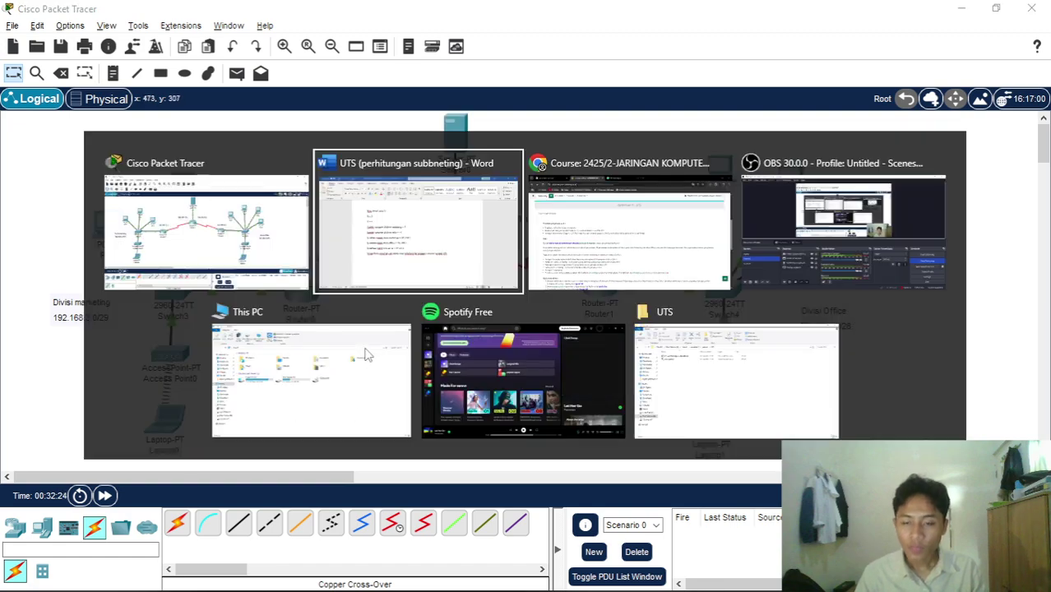
{"action": "scroll", "coordinate": [389, 337], "scroll_direction": "down", "scroll_amount": 4}
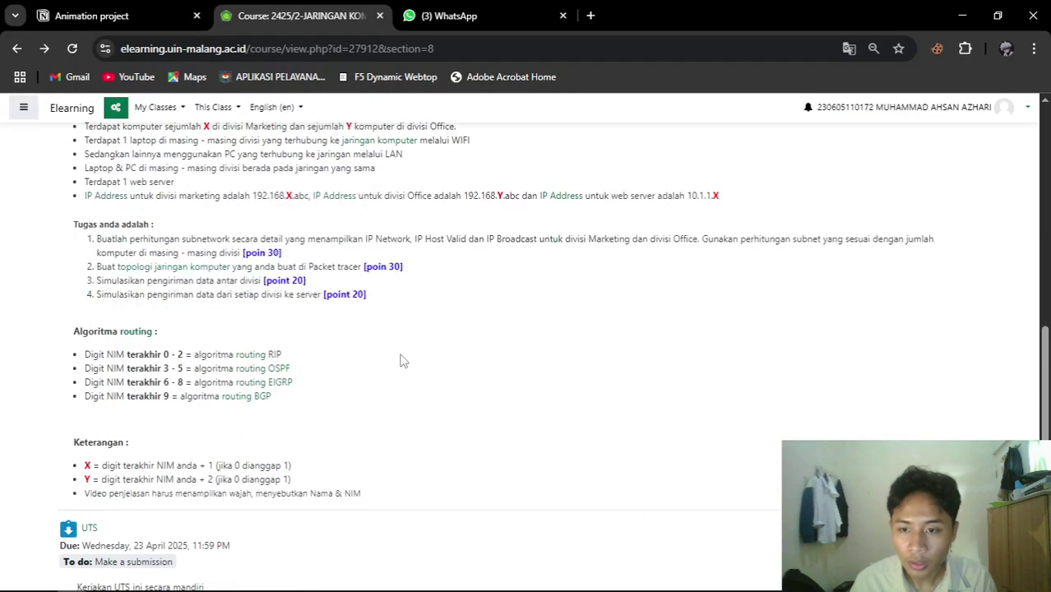
{"action": "scroll", "coordinate": [404, 359], "scroll_direction": "up", "scroll_amount": 3}
{"action": "scroll", "coordinate": [378, 378], "scroll_direction": "down", "scroll_amount": 1}
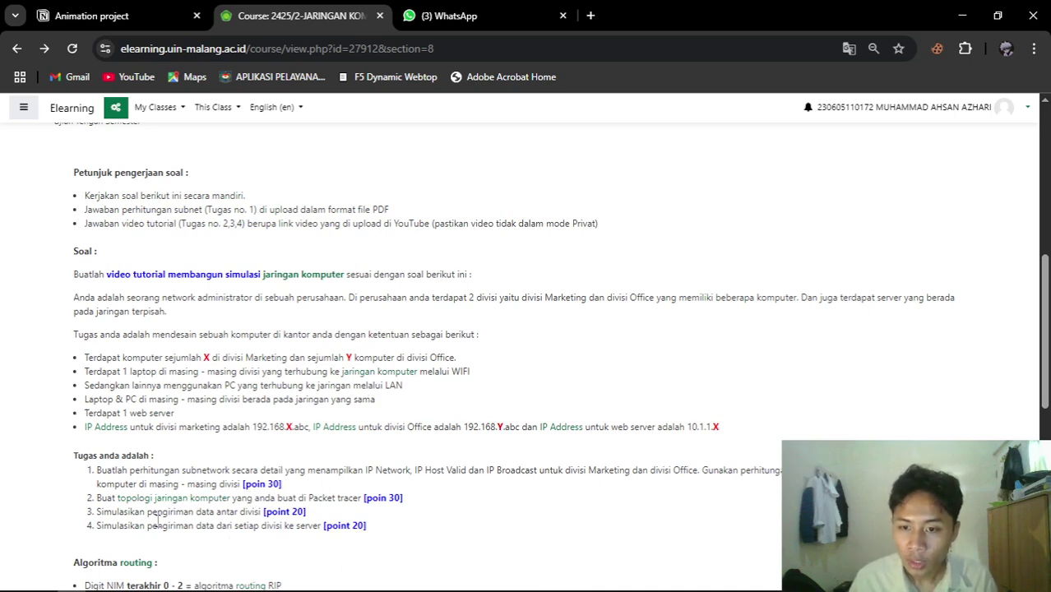
{"action": "key", "text": "alt+Tab"}
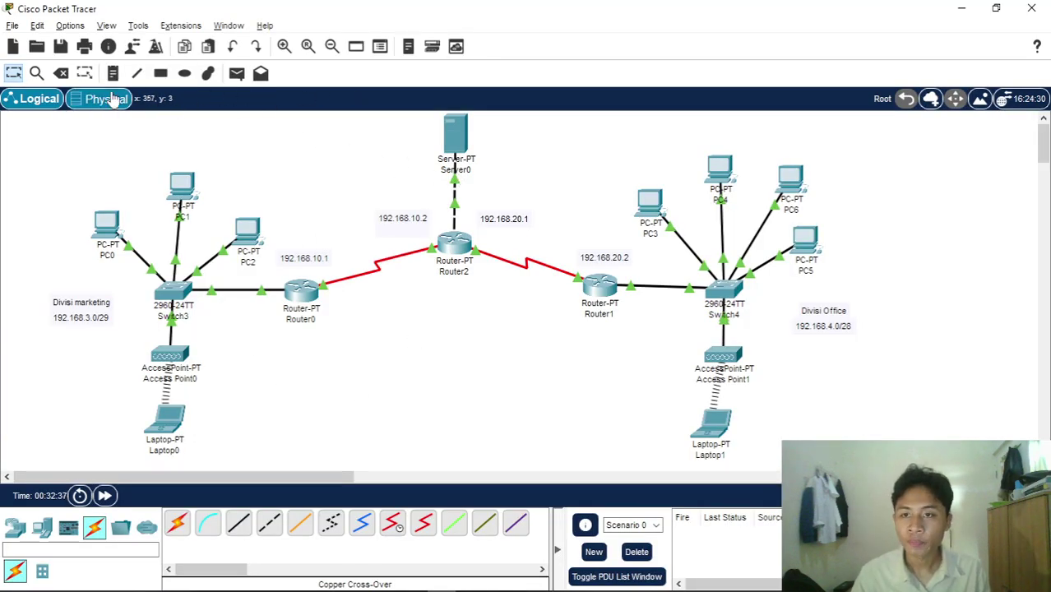
- Send a simple PDU from PC0 in the marketing division to PC3 in the office division twice
{"action": "left_click", "coordinate": [237, 75]}
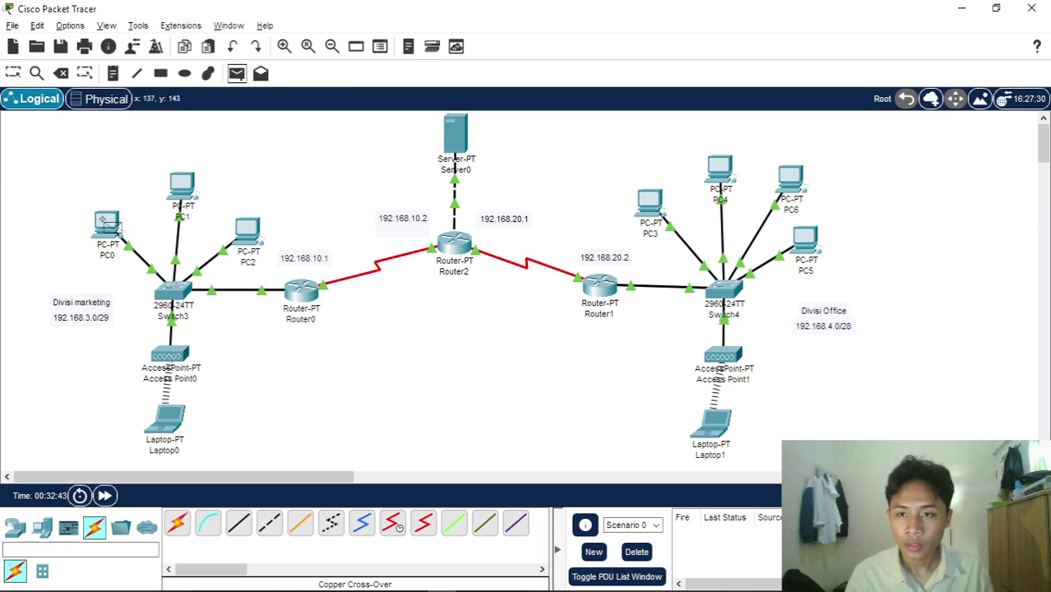
{"action": "left_click", "coordinate": [107, 222]}
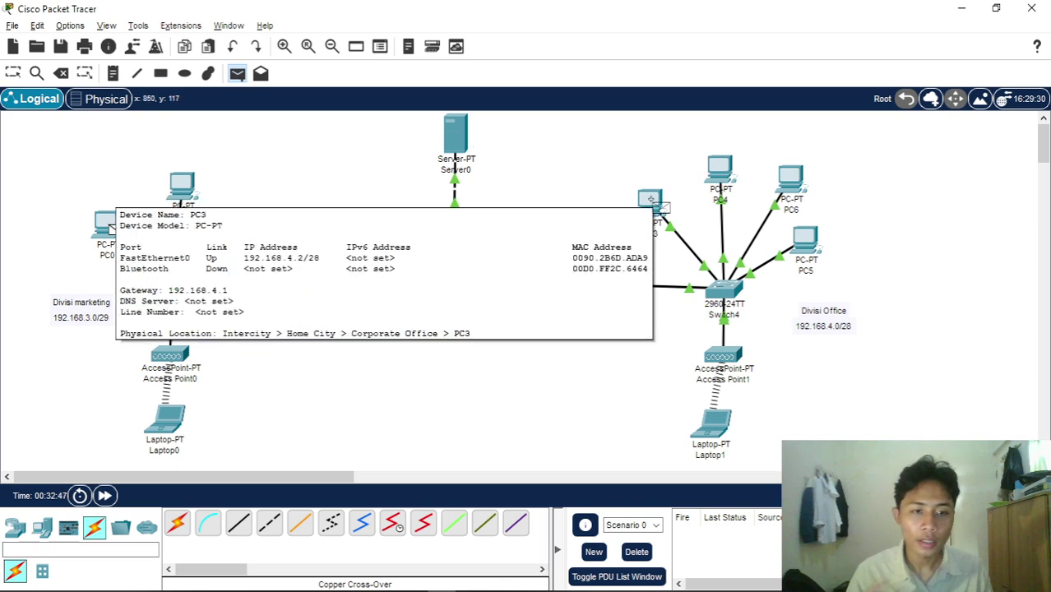
{"action": "left_click", "coordinate": [650, 202]}
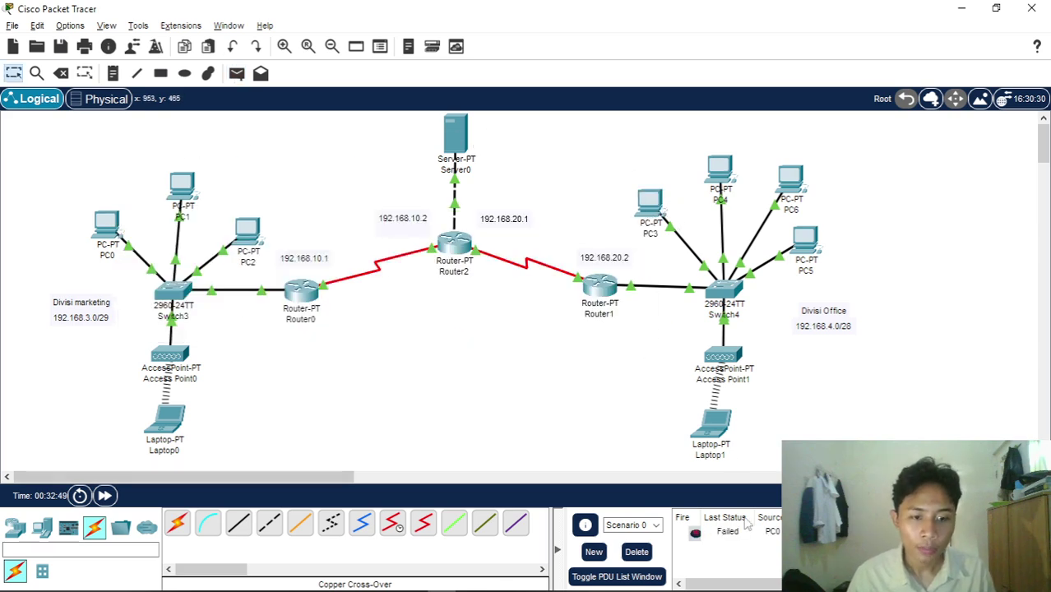
{"action": "left_click", "coordinate": [236, 74]}
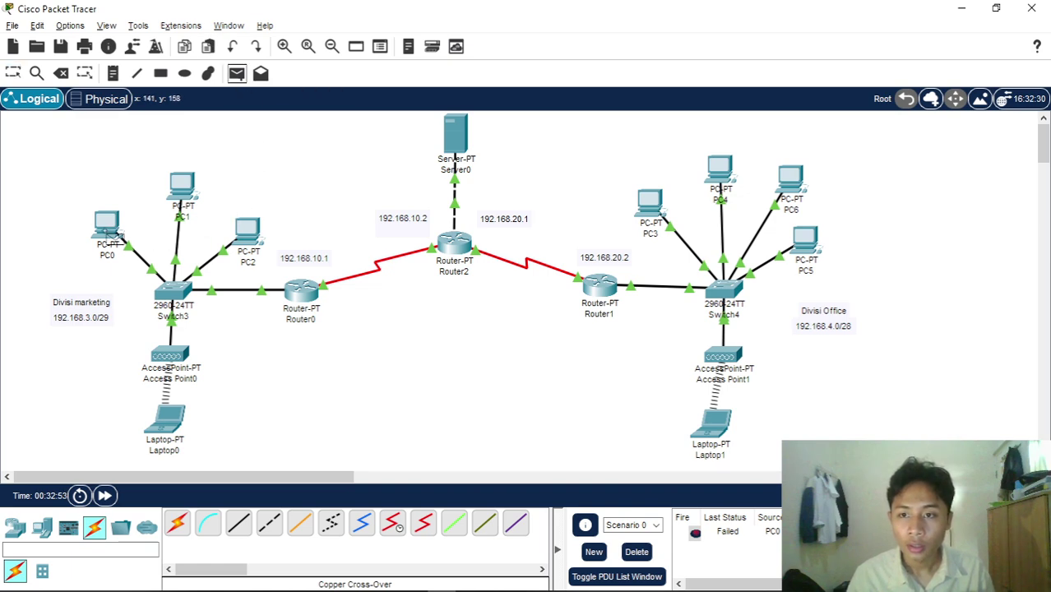
{"action": "left_click", "coordinate": [109, 234]}
{"action": "left_click", "coordinate": [652, 207]}
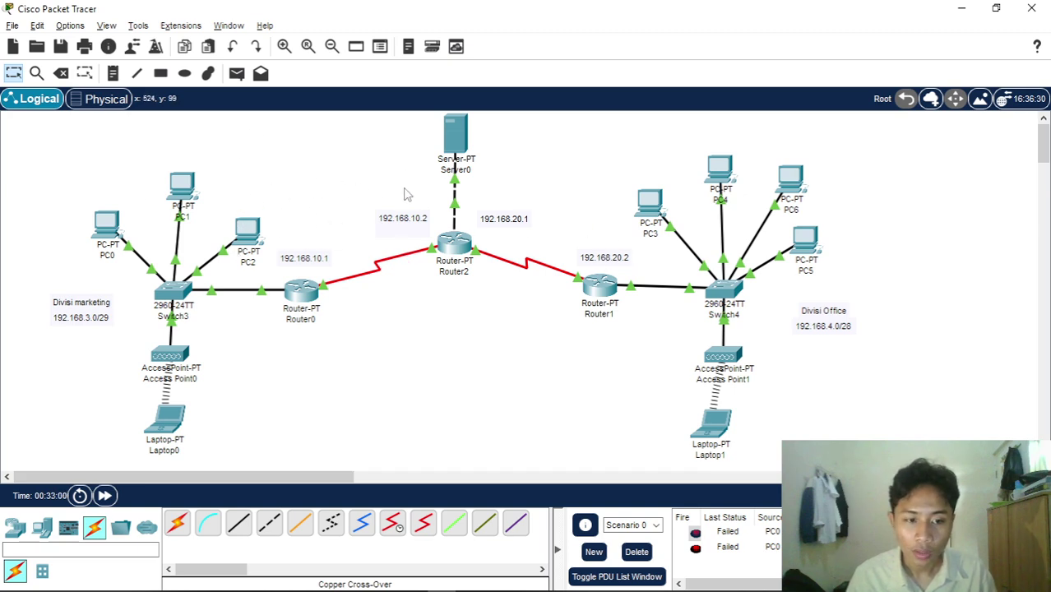
- Send a simple PDU from PC1 in the marketing division to PC3 in the office division
{"action": "left_click", "coordinate": [237, 73]}
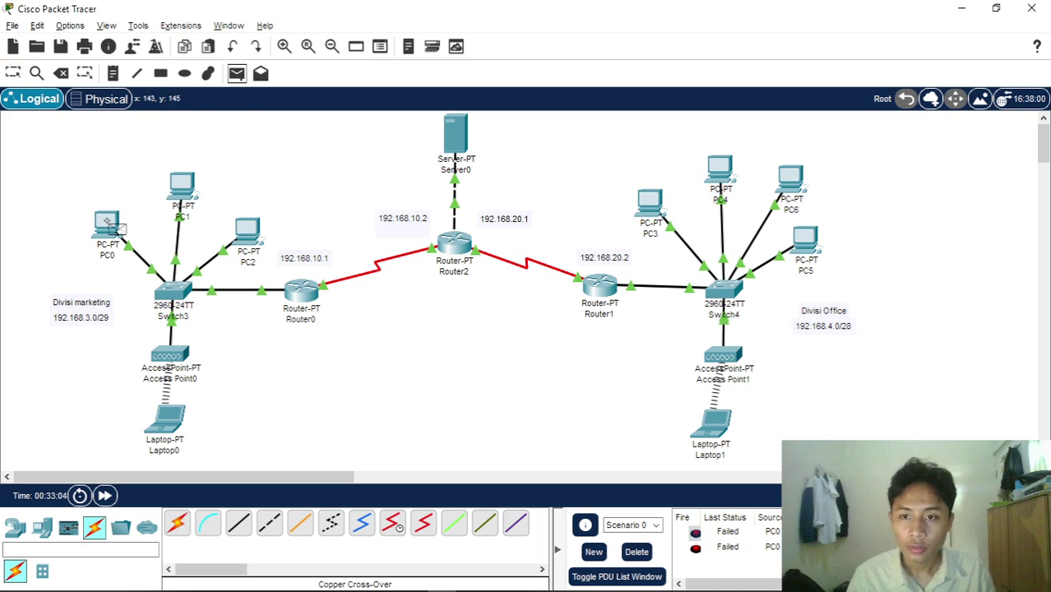
{"action": "left_click", "coordinate": [181, 188]}
{"action": "left_click", "coordinate": [650, 206]}
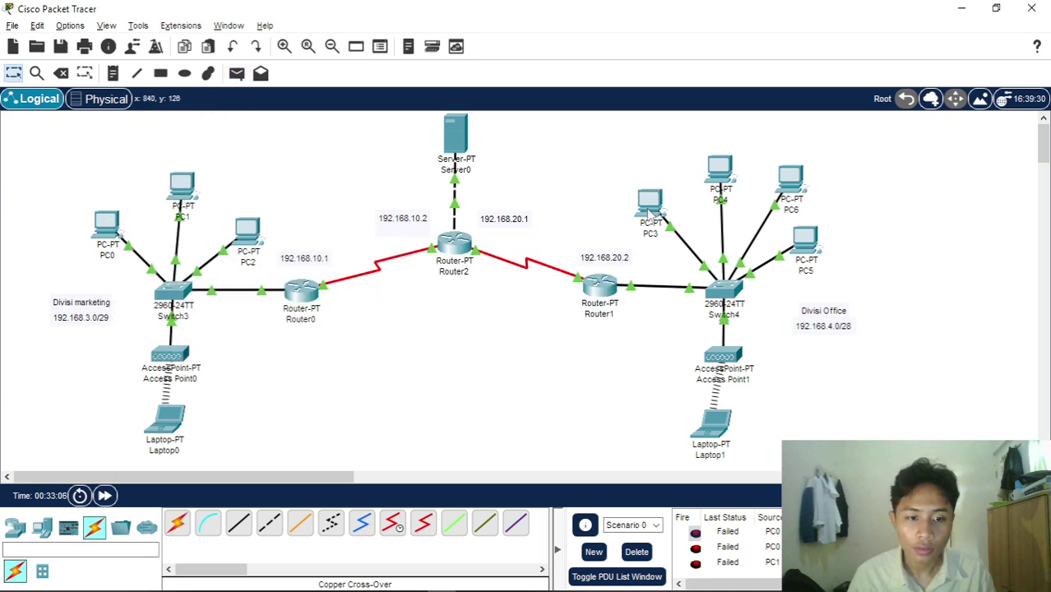
- Send another simple PDU from PC1 in the marketing division to PC3 in the office division, and delete the scenario's PDU entries
{"action": "left_click", "coordinate": [237, 73]}
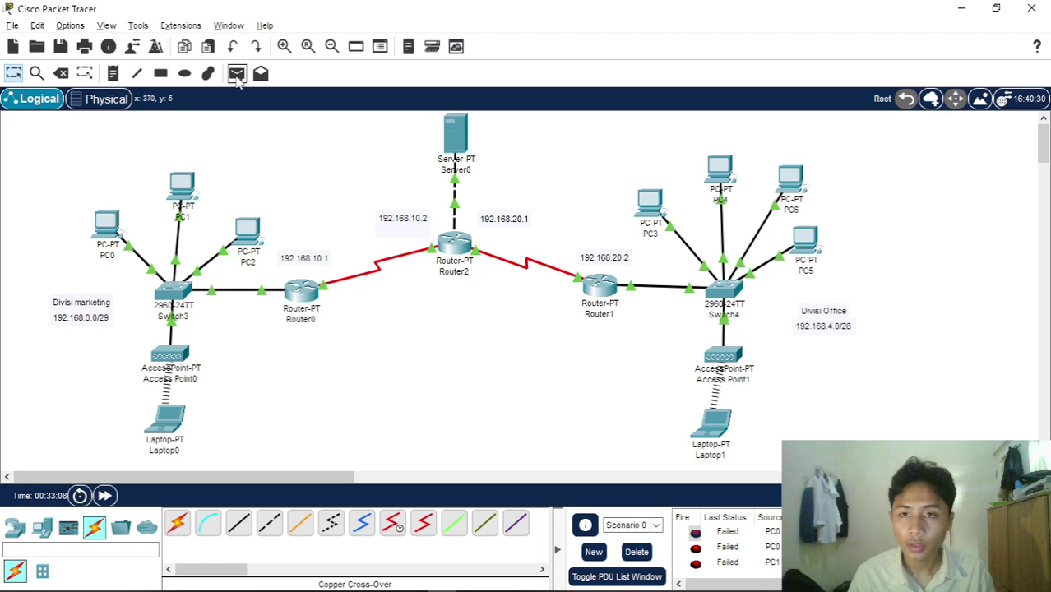
{"action": "left_click", "coordinate": [182, 186]}
{"action": "left_click", "coordinate": [650, 208]}
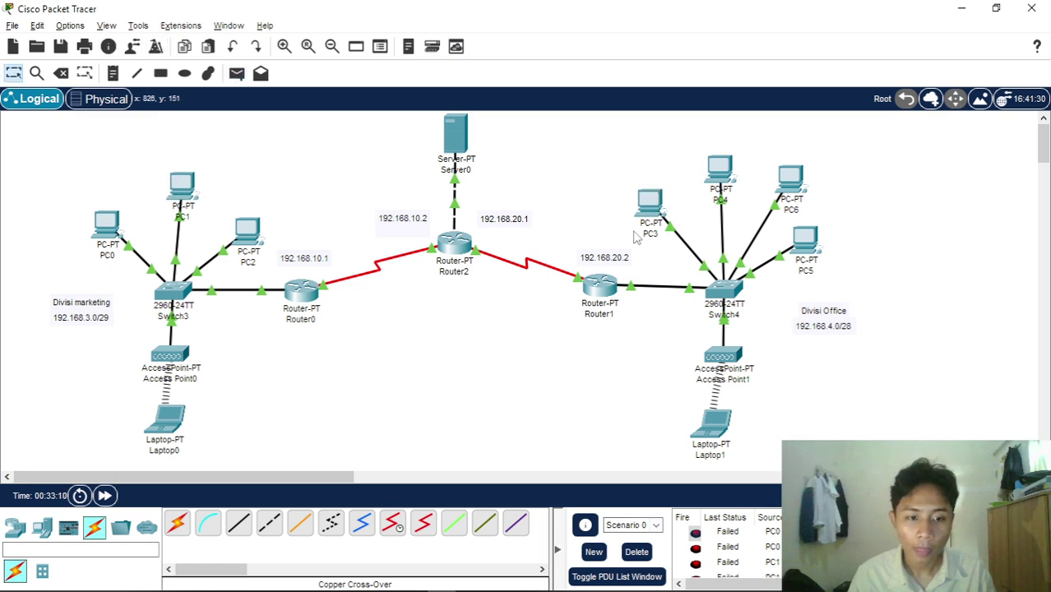
{"action": "scroll", "coordinate": [715, 516], "scroll_direction": "down", "scroll_amount": 1}
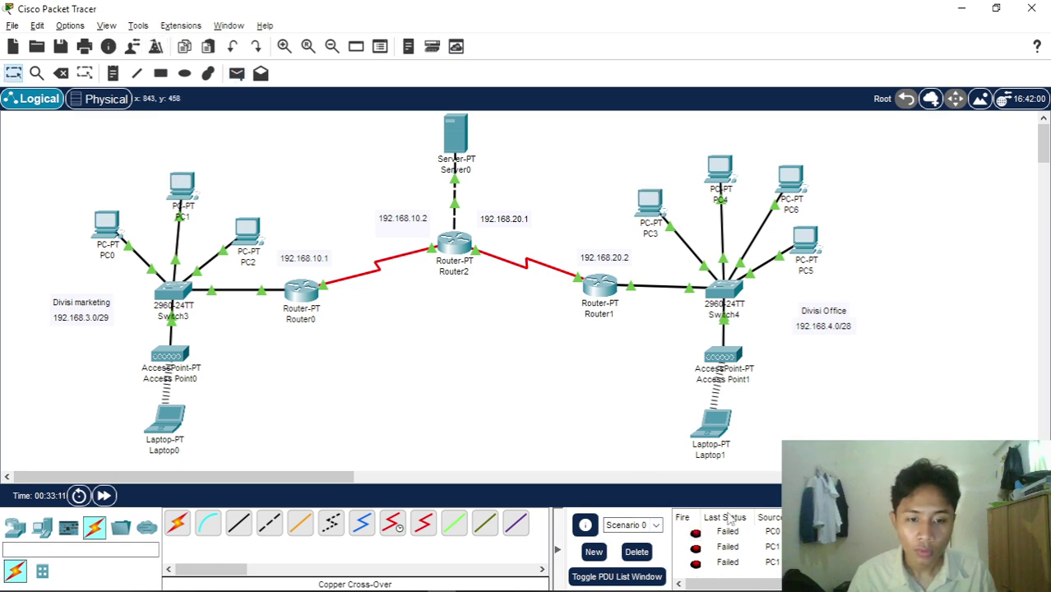
{"action": "left_click", "coordinate": [636, 559]}
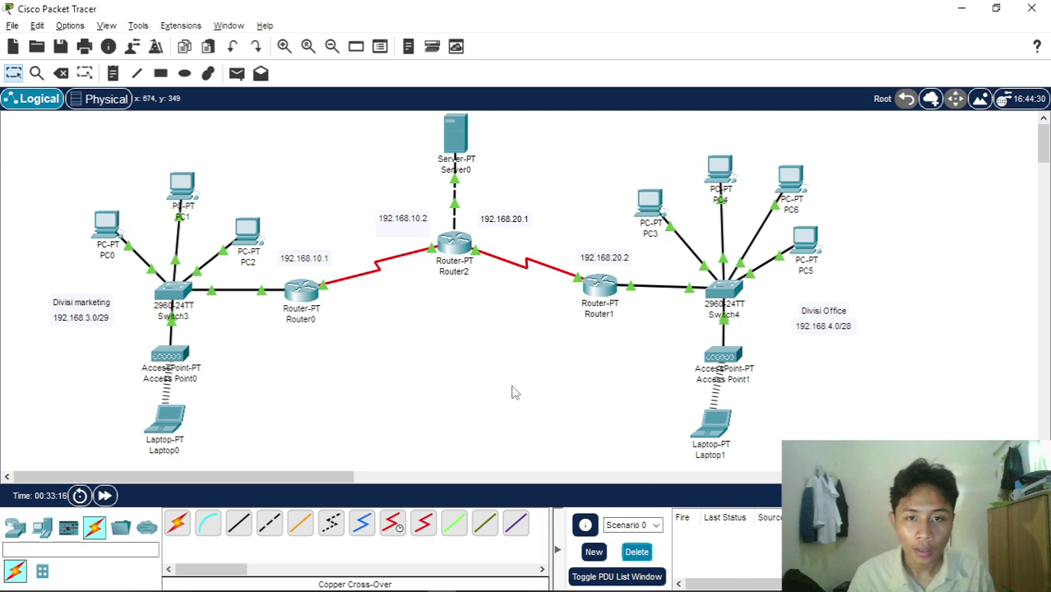
- Check Switch4's configuration and the FastEthernet and serial interface settings of Router1, closing both device windows
{"action": "left_click", "coordinate": [724, 292]}
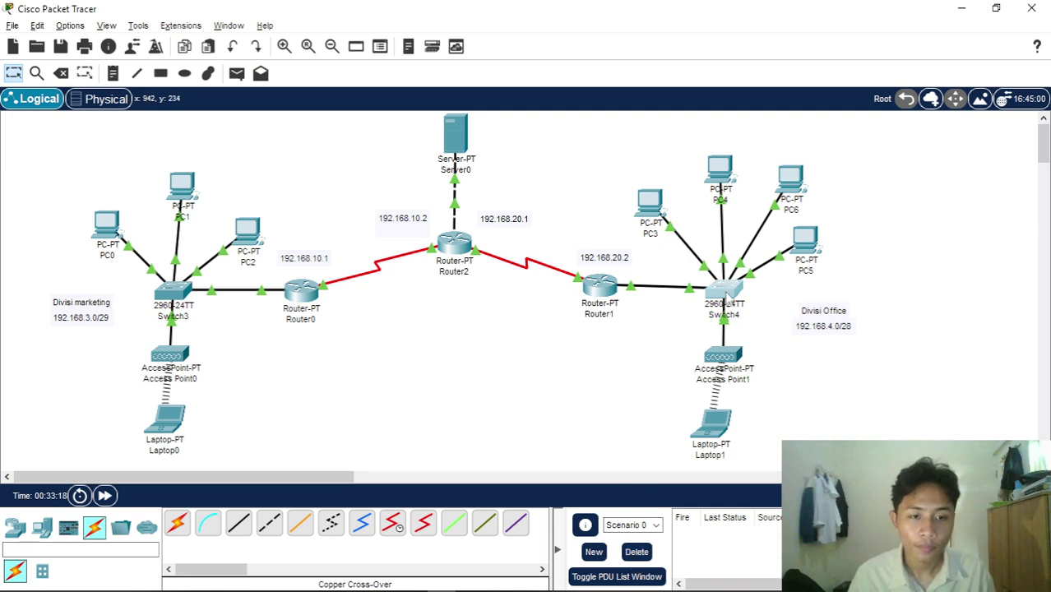
{"action": "left_click", "coordinate": [382, 85]}
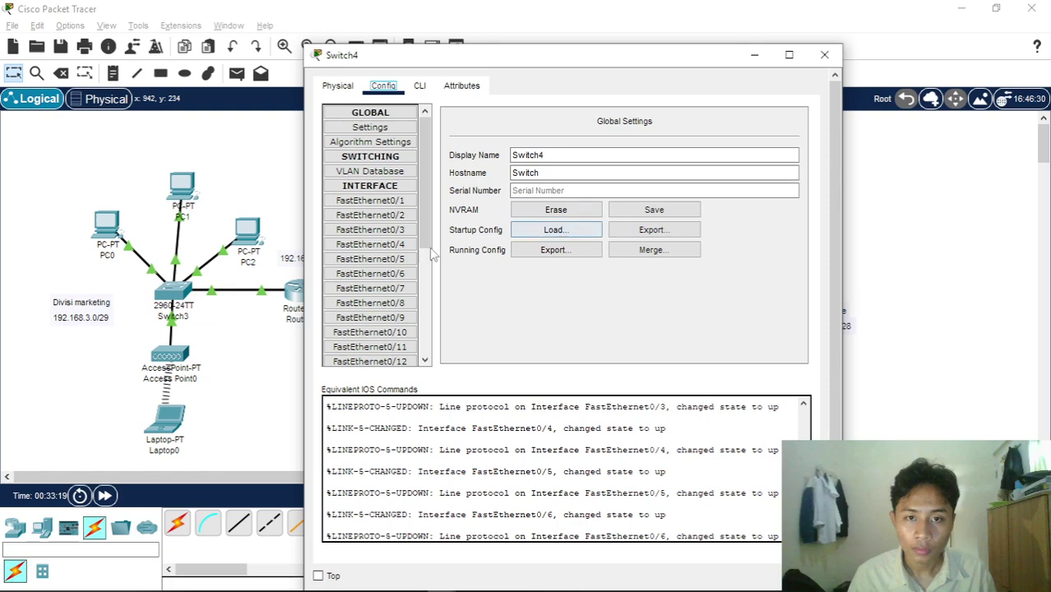
{"action": "left_click", "coordinate": [824, 55]}
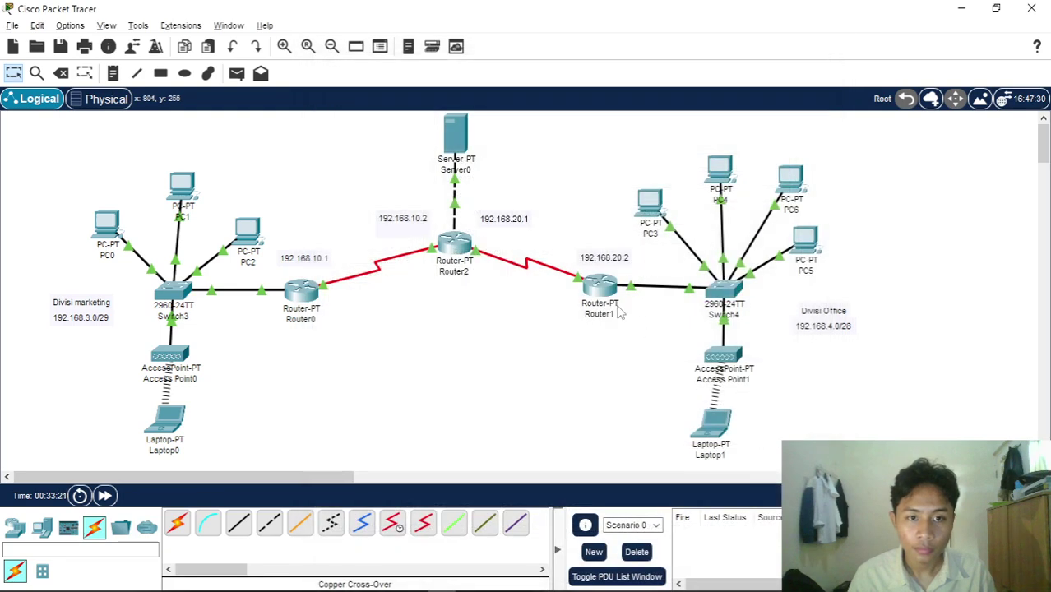
{"action": "left_click", "coordinate": [599, 277]}
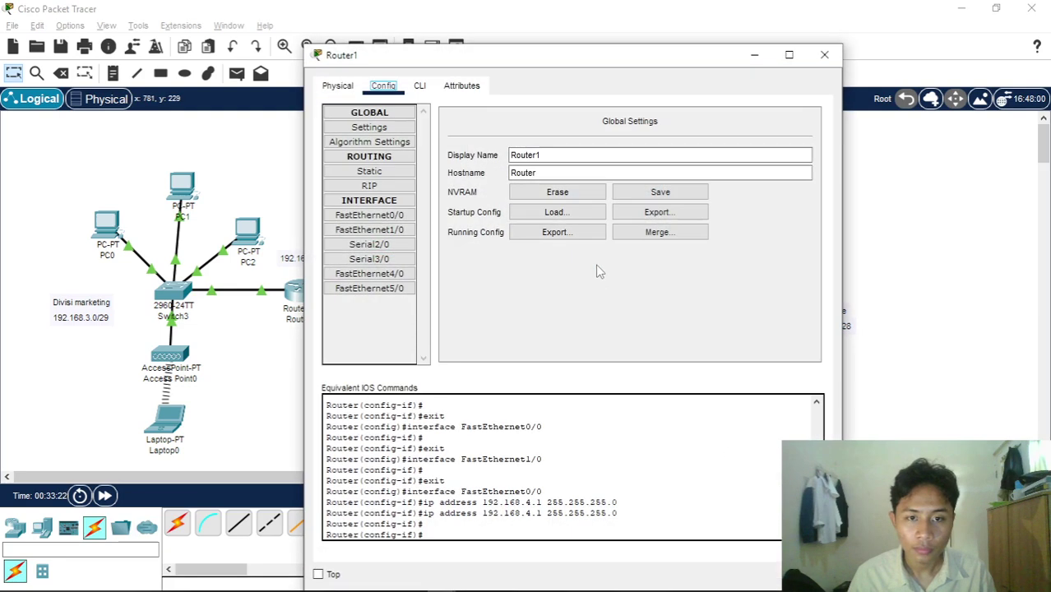
{"action": "left_click", "coordinate": [384, 218]}
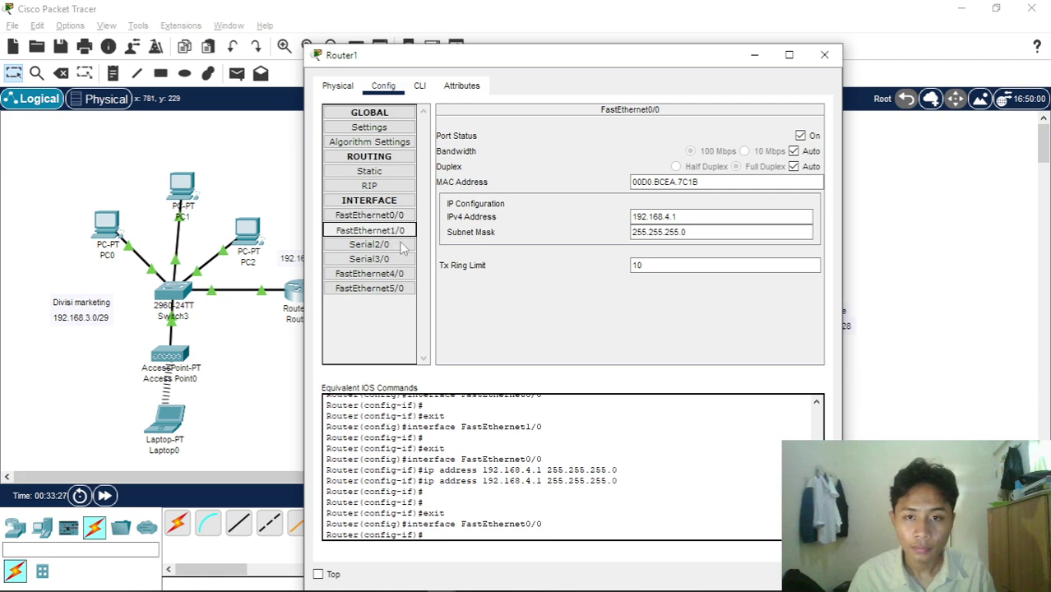
{"action": "left_click", "coordinate": [390, 235]}
{"action": "left_click", "coordinate": [386, 245]}
{"action": "left_click", "coordinate": [386, 259]}
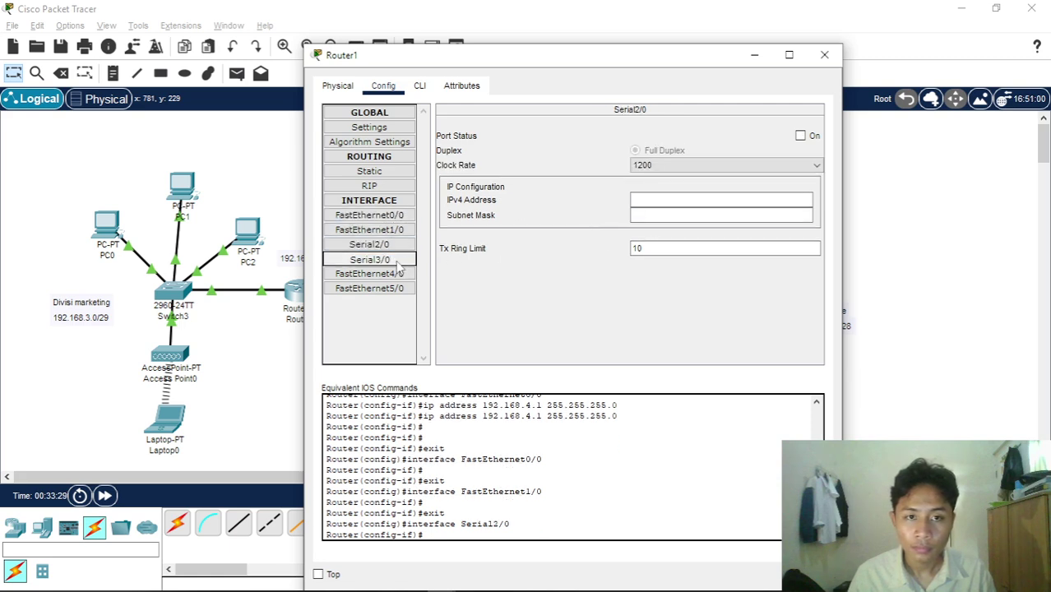
{"action": "left_click", "coordinate": [823, 56]}
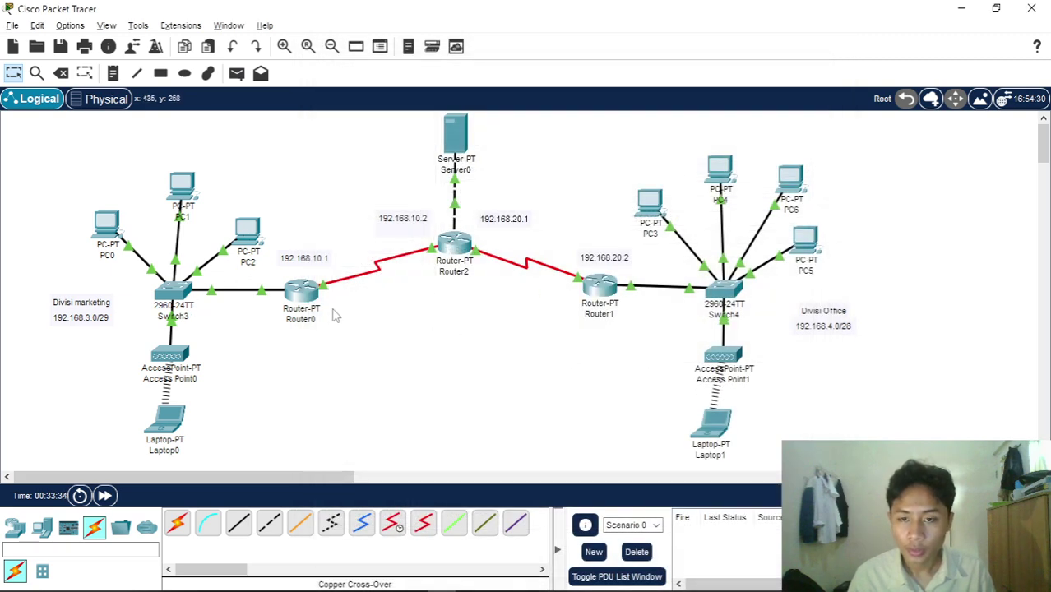
- Check the IP settings of Router0's FastEthernet1/0, FastEthernet0/0 and Serial2/0 interfaces and close the router's window
{"action": "left_click", "coordinate": [306, 295]}
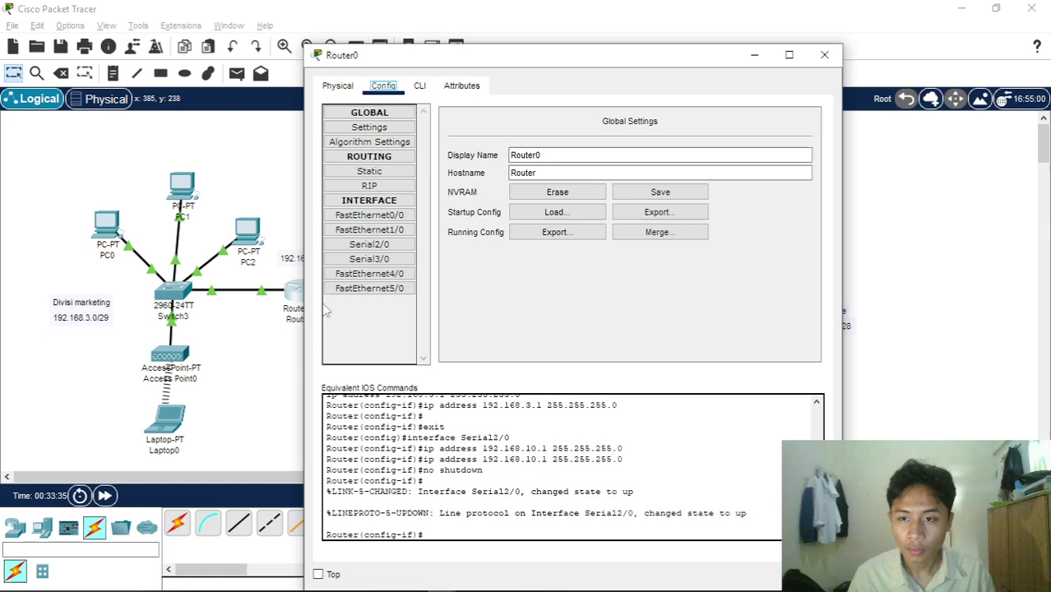
{"action": "left_click", "coordinate": [388, 231]}
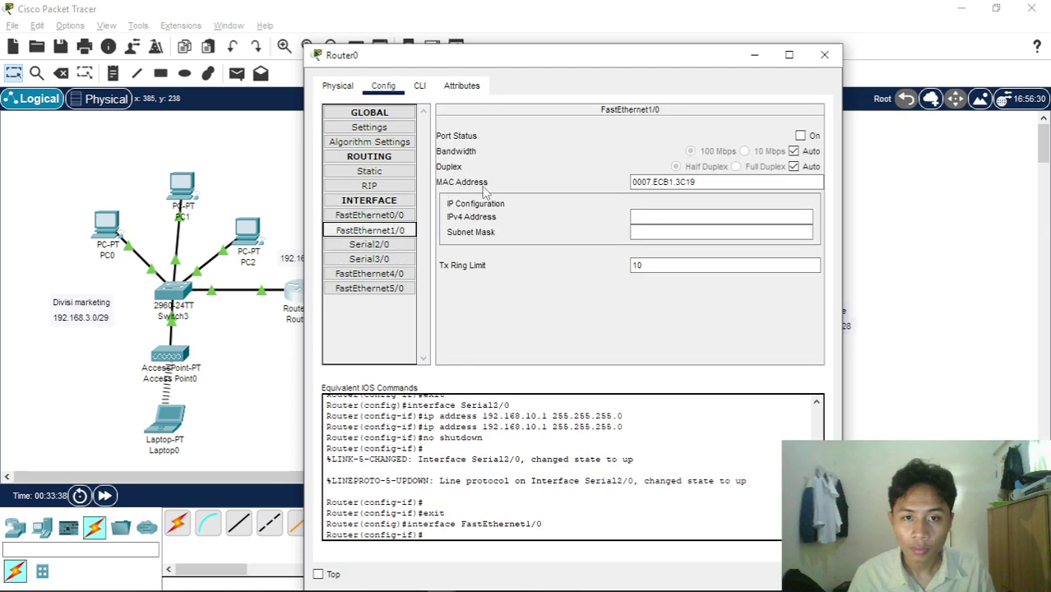
{"action": "left_click", "coordinate": [401, 217]}
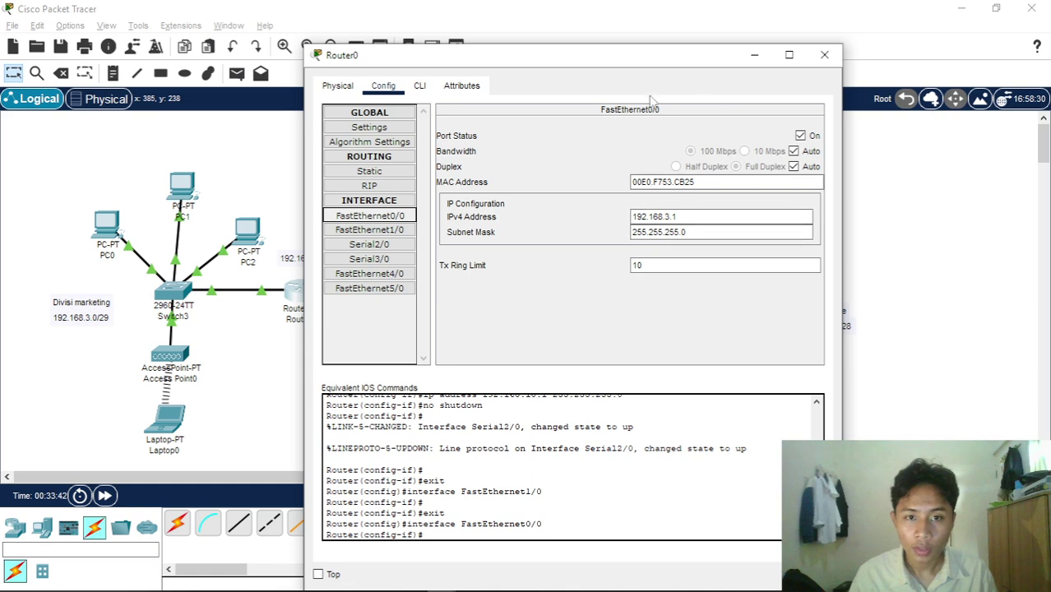
{"action": "left_click", "coordinate": [383, 245]}
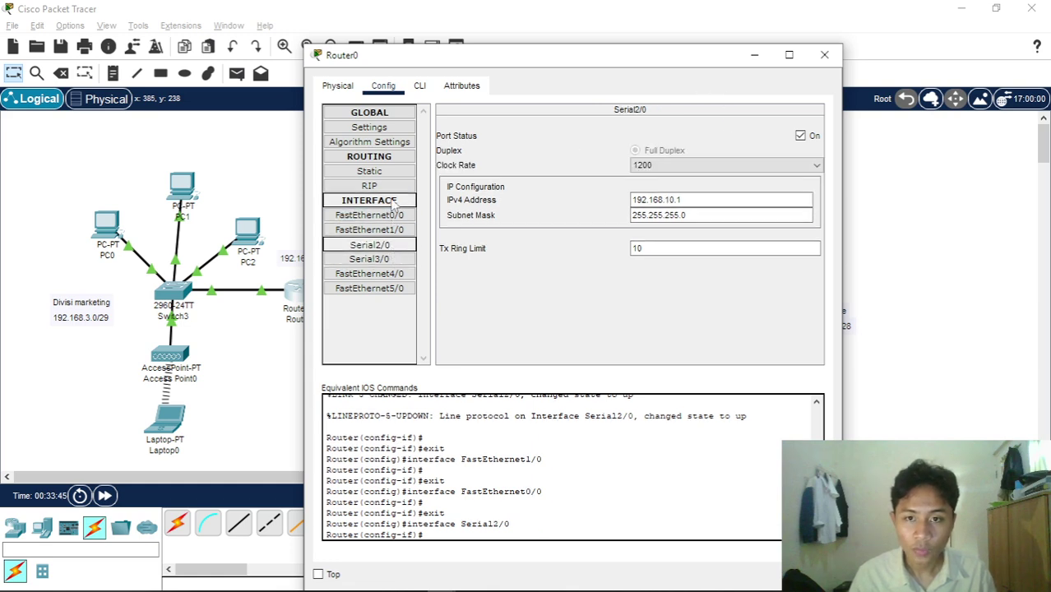
{"action": "left_click", "coordinate": [824, 55]}
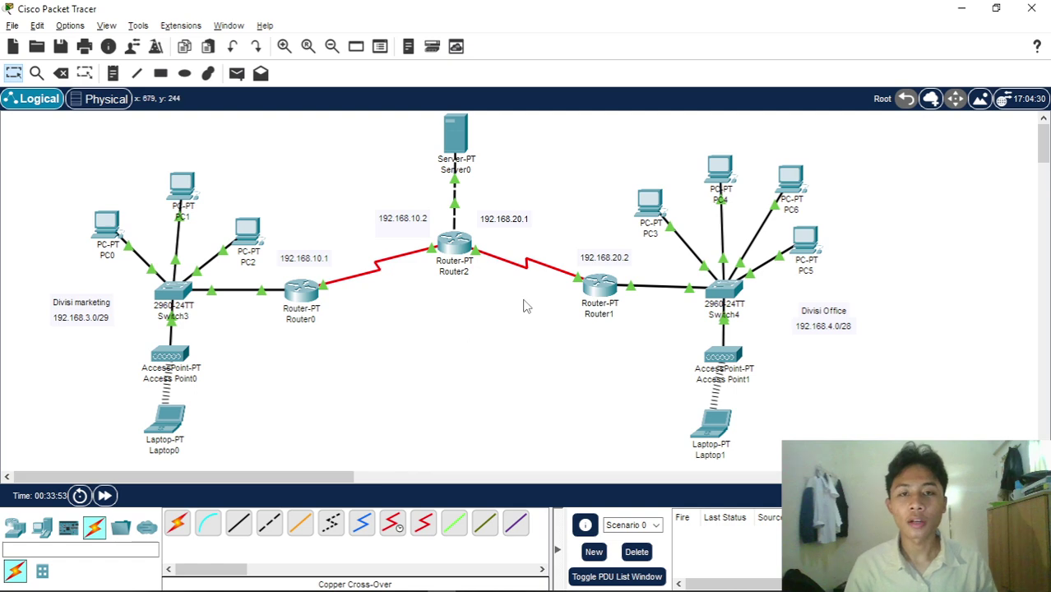
- Read the routing algorithm rules on the browser's assignment page, then return to Packet Tracer
{"action": "key", "text": "alt+Tab"}
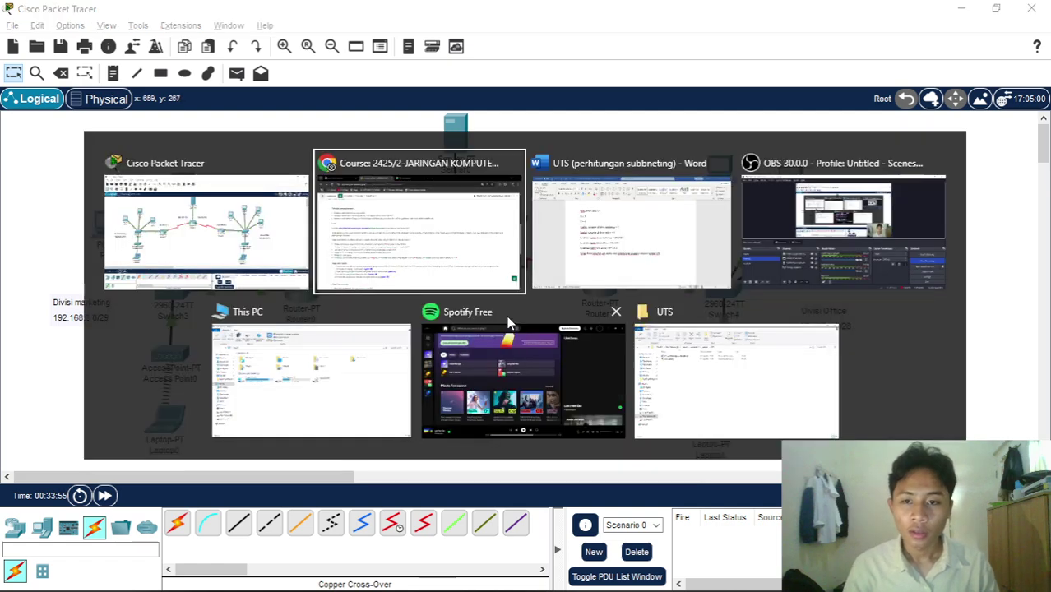
{"action": "scroll", "coordinate": [280, 444], "scroll_direction": "down", "scroll_amount": 3}
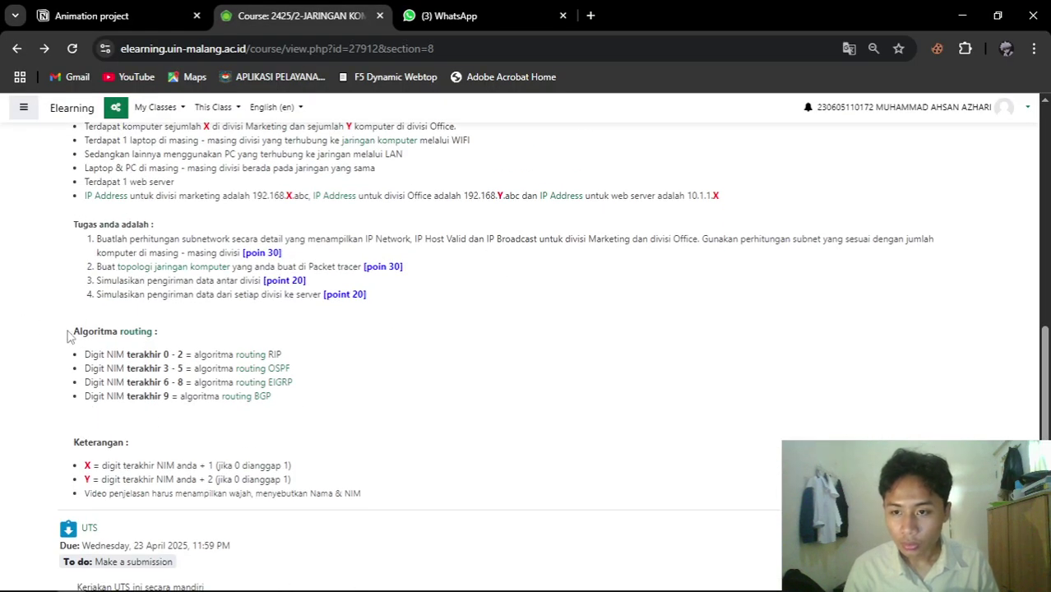
{"action": "left_click_drag", "start_coordinate": [73, 332], "coordinate": [282, 355]}
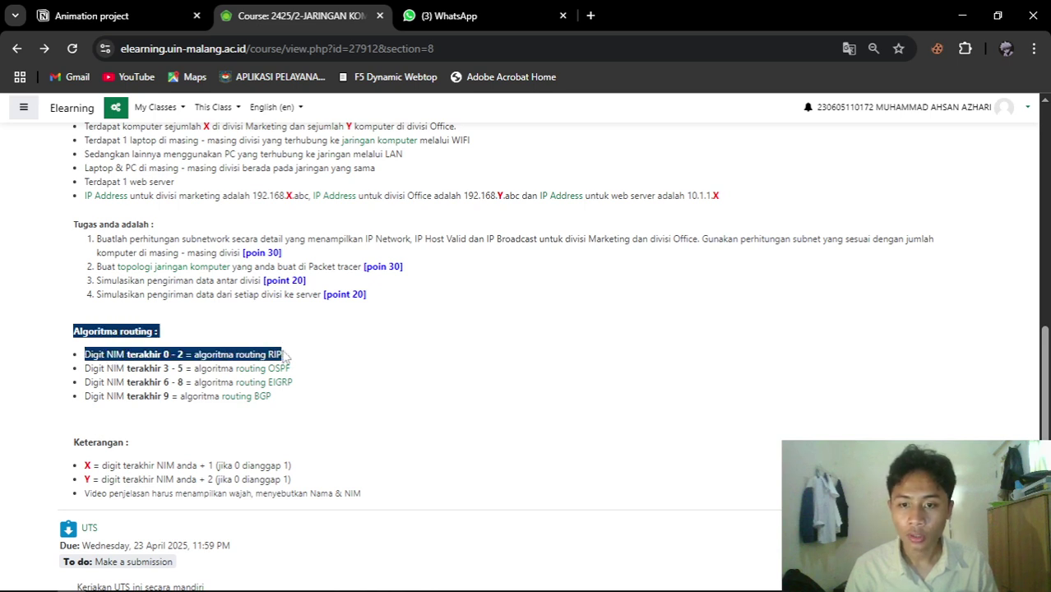
{"action": "left_click", "coordinate": [375, 403]}
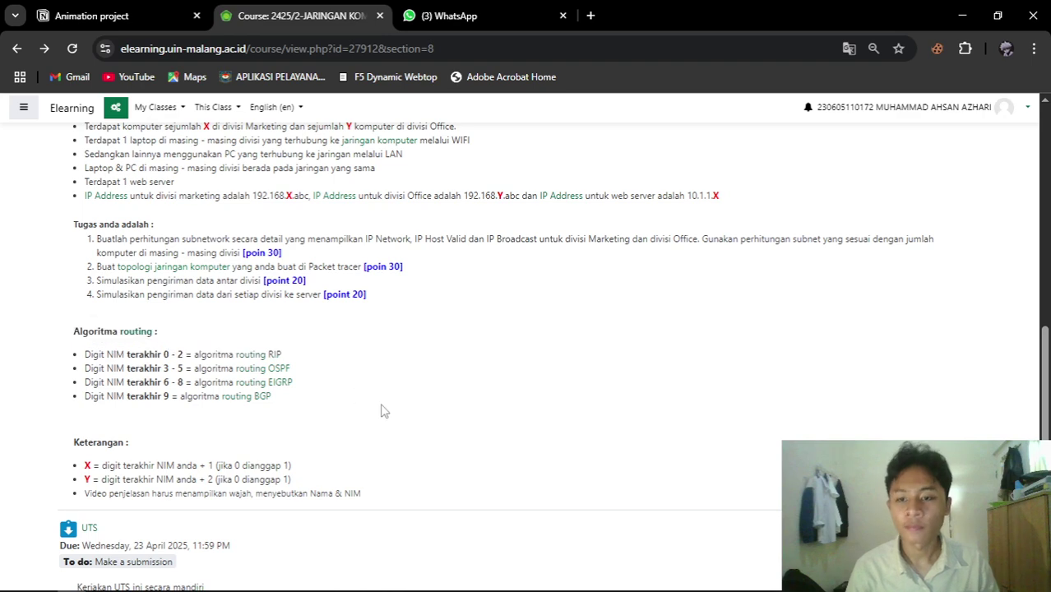
{"action": "key", "text": "alt+Tab"}
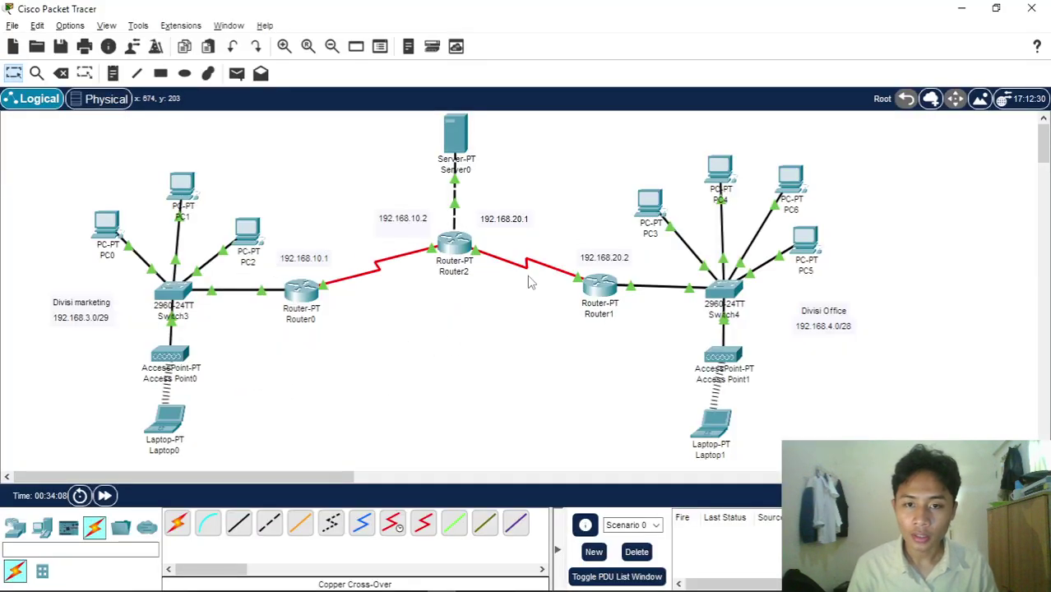
{"action": "left_click", "coordinate": [300, 306]}
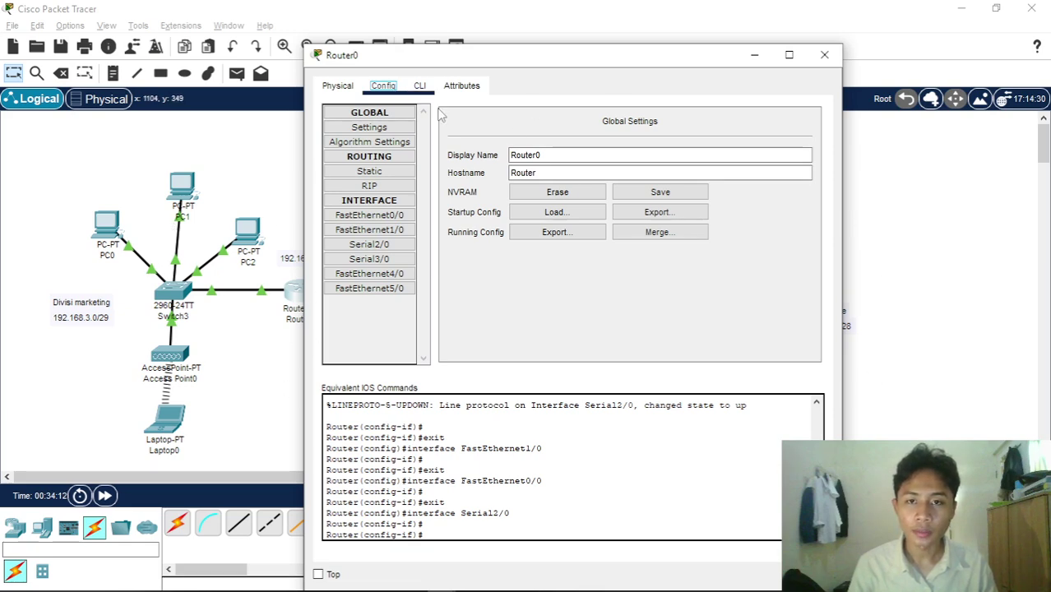
{"action": "left_click", "coordinate": [386, 186]}
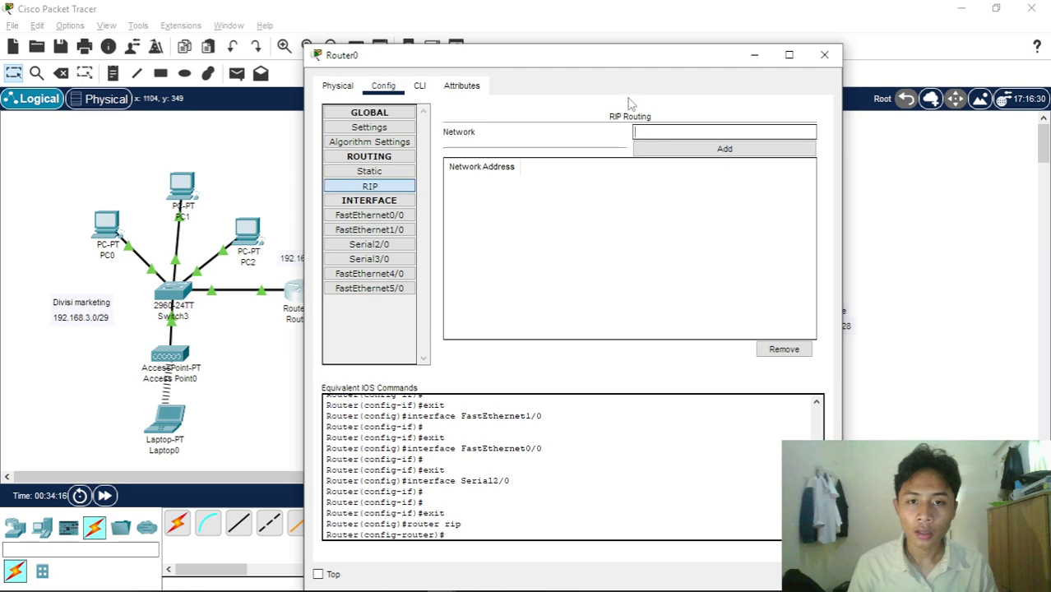
{"action": "left_click_drag", "start_coordinate": [598, 63], "coordinate": [690, 144]}
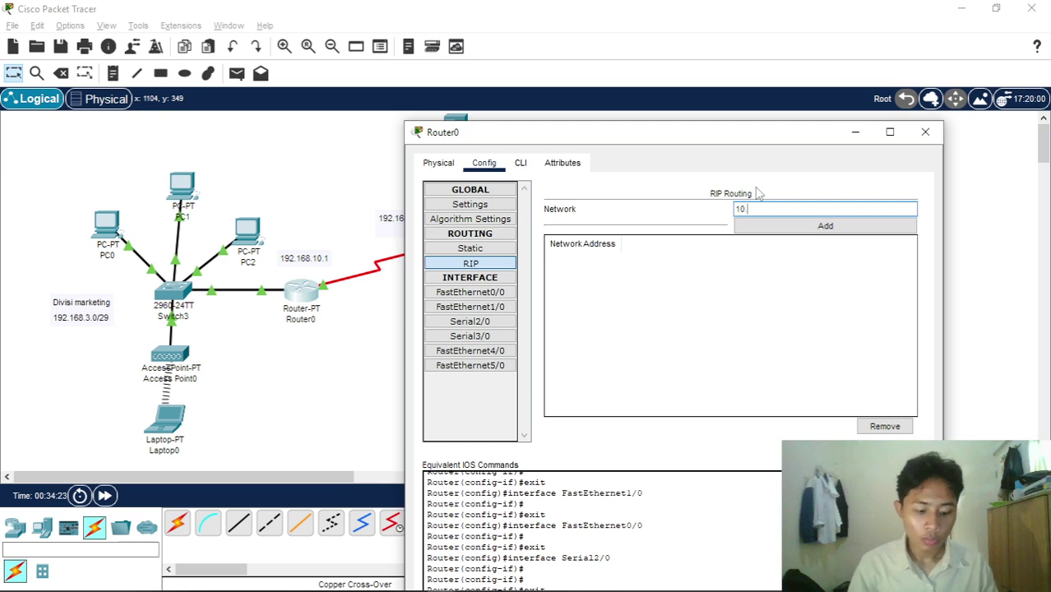
{"action": "key", "text": "BackSpace"}
{"action": "key", "text": "BackSpace"}
{"action": "key", "text": "BackSpace"}
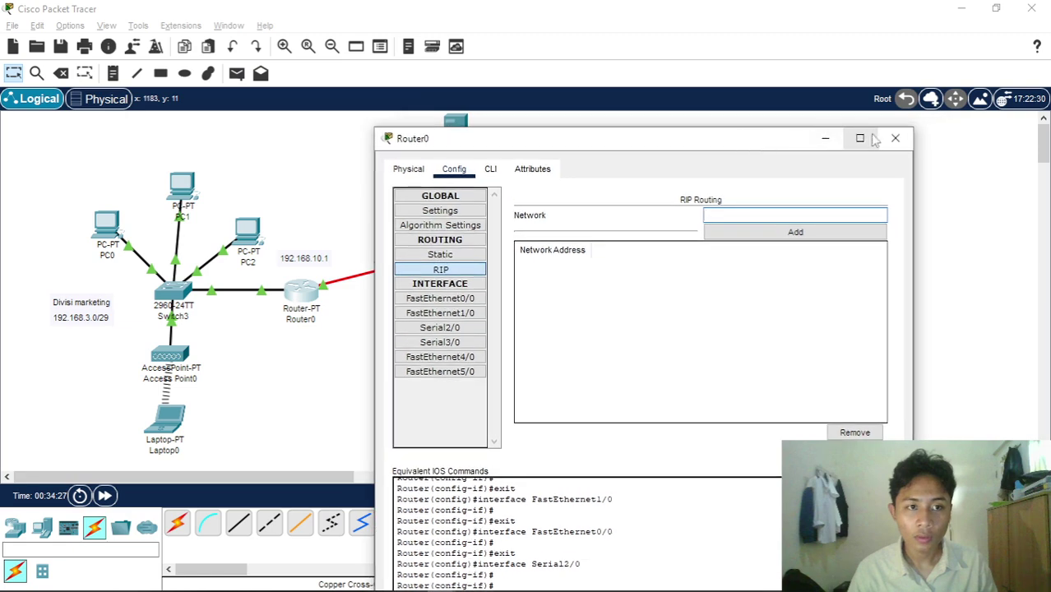
{"action": "left_click", "coordinate": [925, 131]}
- Look up the IPv4 address in Server0's IP configuration and close the server's window
{"action": "left_click", "coordinate": [457, 144]}
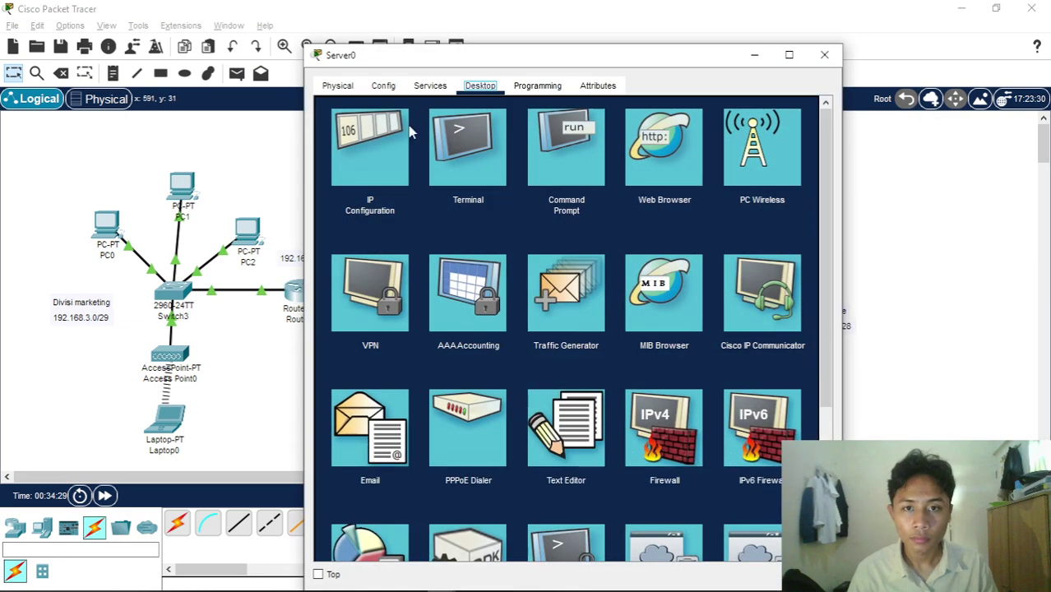
{"action": "left_click", "coordinate": [403, 136]}
{"action": "left_click", "coordinate": [546, 174]}
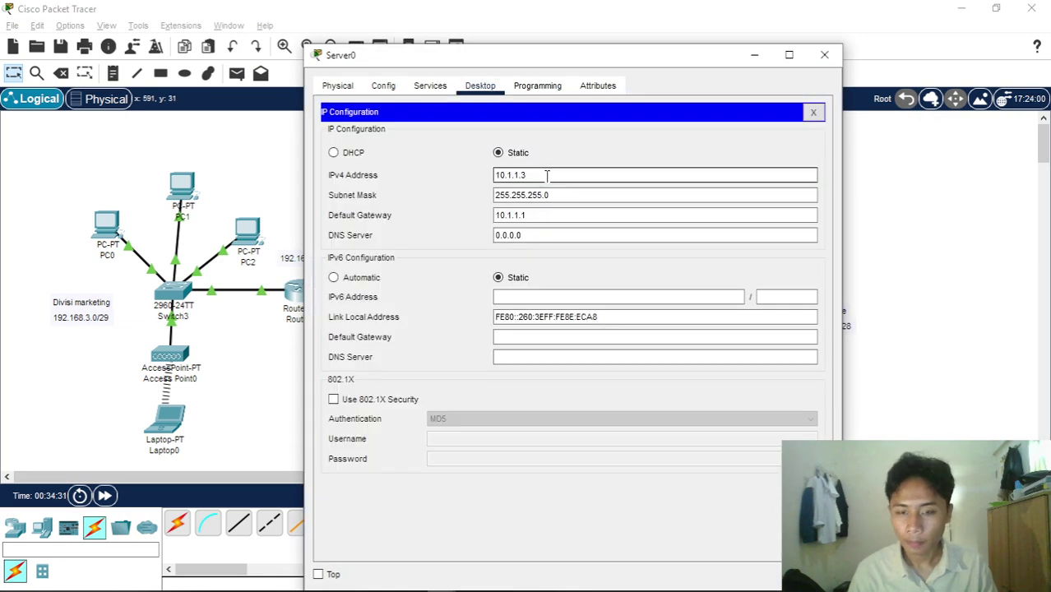
{"action": "double_click", "coordinate": [546, 176]}
{"action": "left_click", "coordinate": [824, 54]}
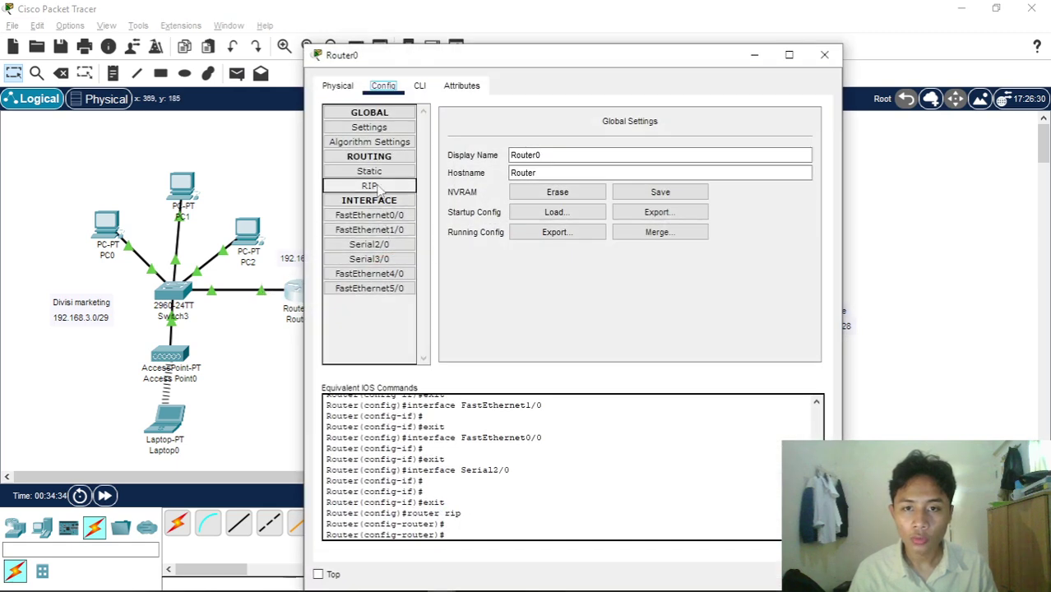
- Add the server network to Router0's RIP routing by entering 10.1.1.3 as the network
{"action": "left_click", "coordinate": [369, 186]}
{"action": "left_click", "coordinate": [678, 130]}
{"action": "type", "text": "10.1.1.0"}
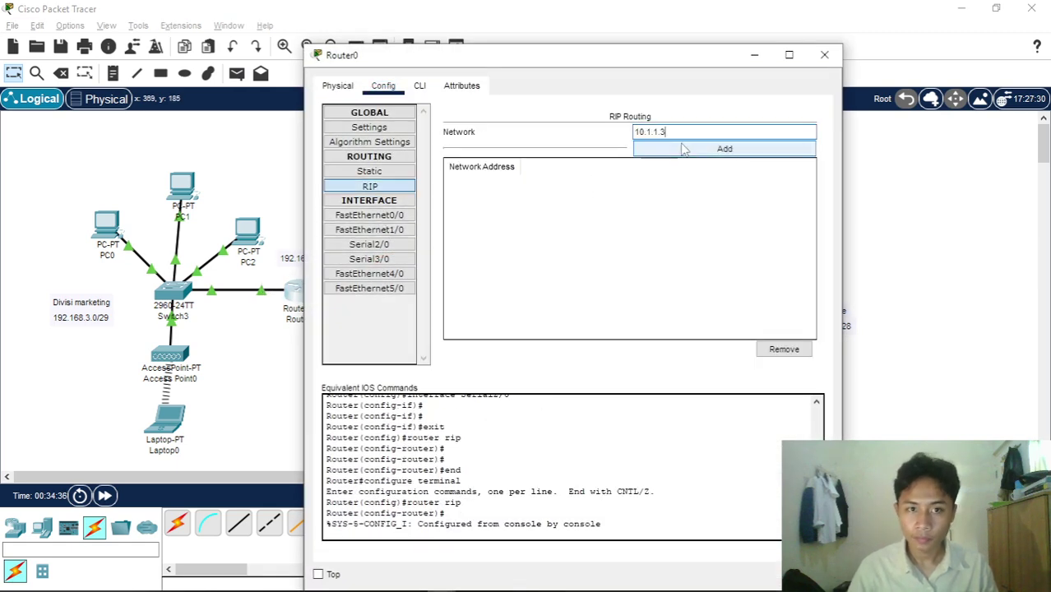
{"action": "left_click", "coordinate": [691, 149]}
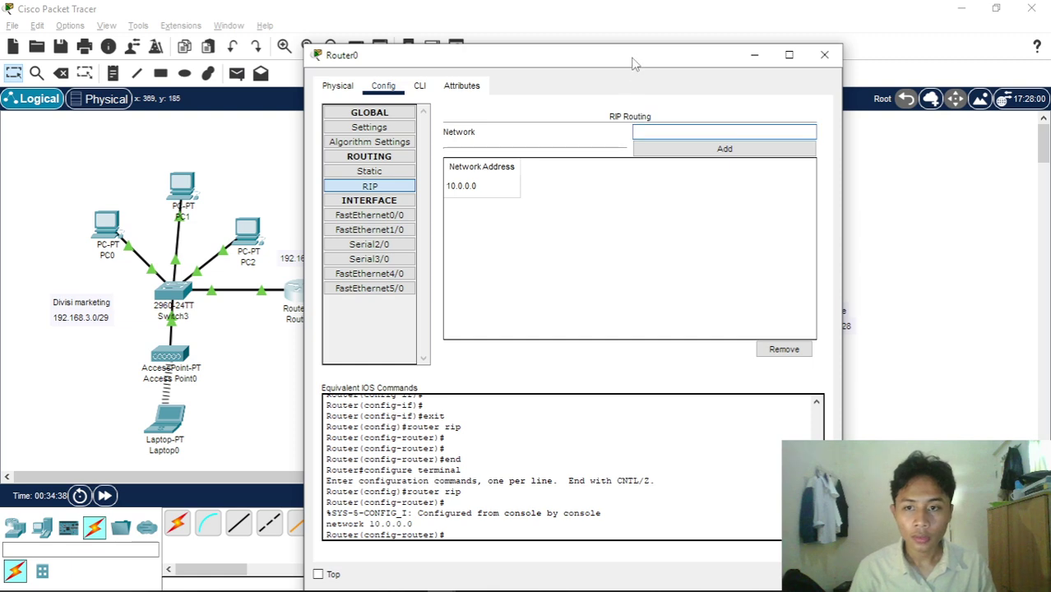
- Add the marketing network 192.168.3.0 and the office network 192.168.4.0 to Router0's RIP routing
{"action": "left_click_drag", "start_coordinate": [634, 57], "coordinate": [651, 58]}
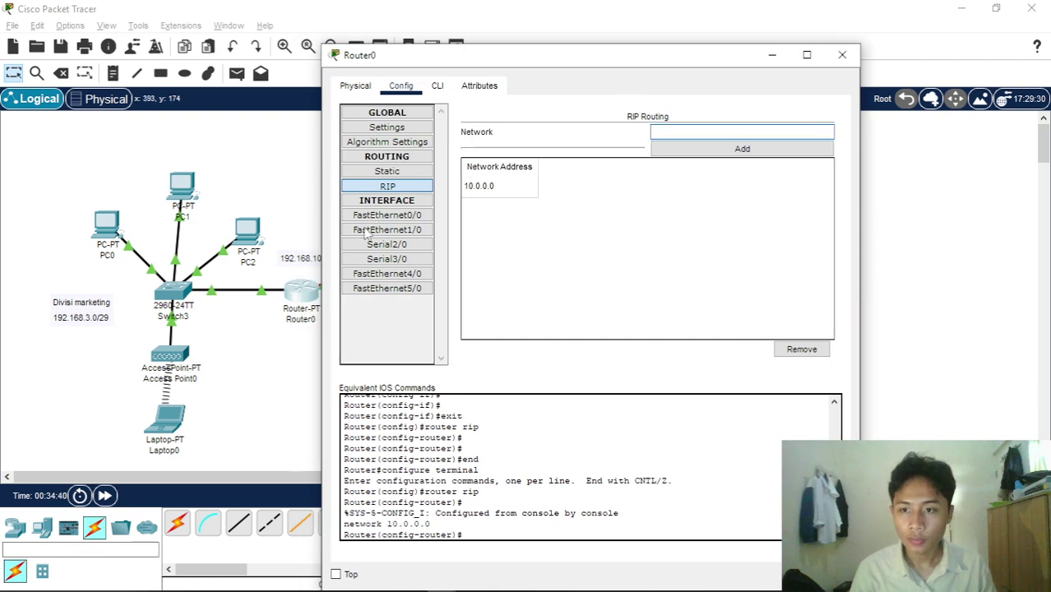
{"action": "left_click", "coordinate": [669, 132]}
{"action": "type", "text": "192.168.3.0"}
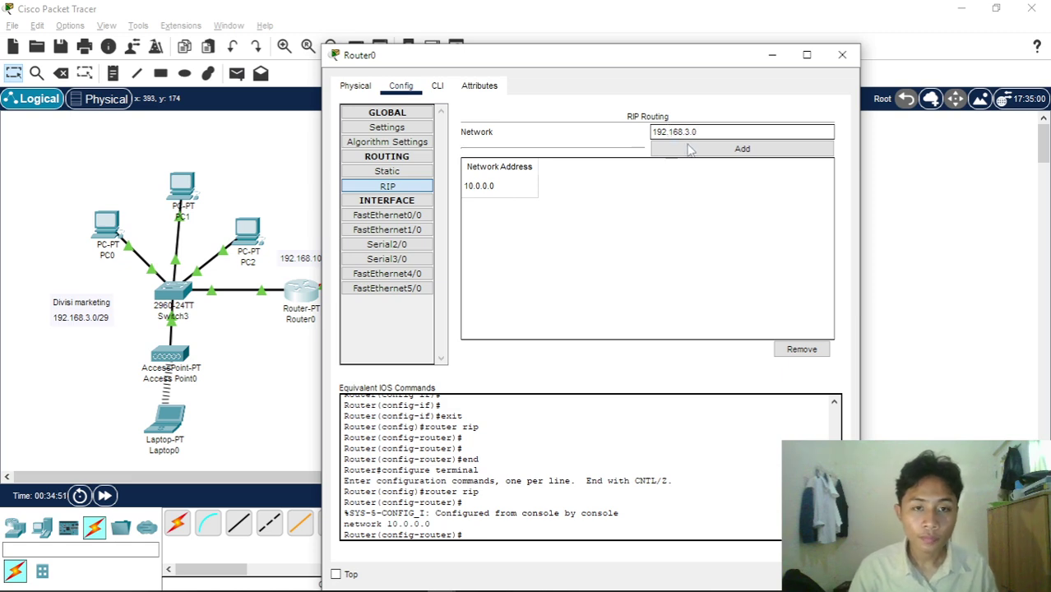
{"action": "left_click", "coordinate": [695, 149]}
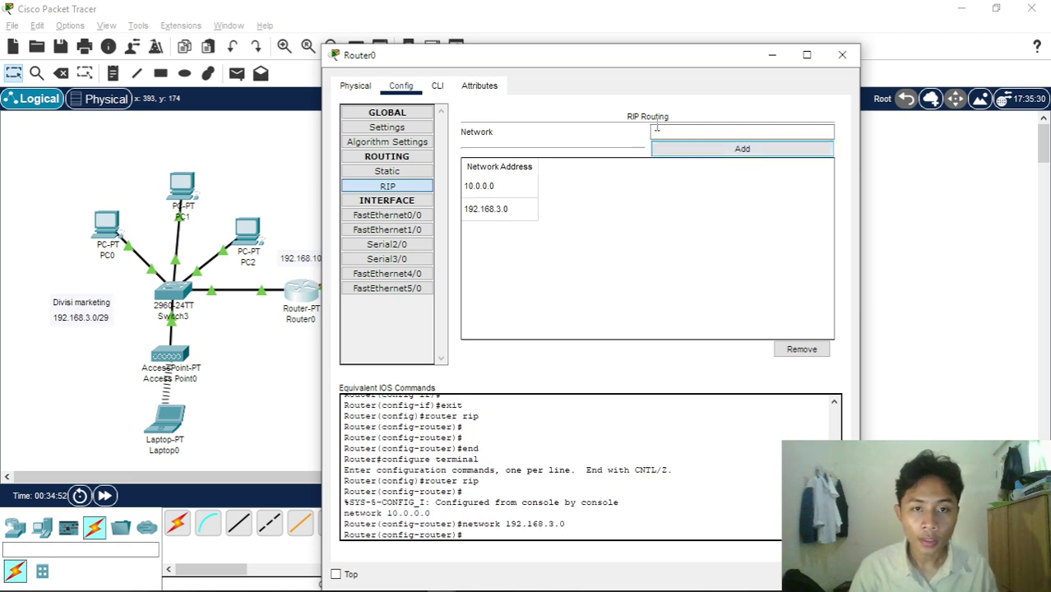
{"action": "left_click", "coordinate": [669, 132]}
{"action": "left_click_drag", "start_coordinate": [688, 66], "coordinate": [519, 80]}
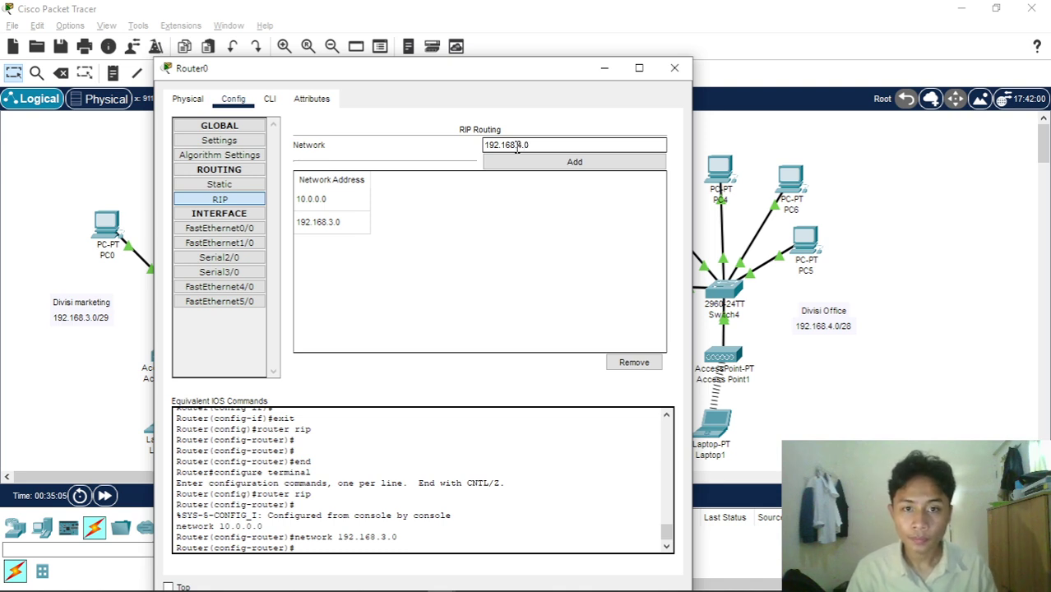
{"action": "left_click", "coordinate": [534, 160]}
{"action": "left_click_drag", "start_coordinate": [430, 77], "coordinate": [739, 85]}
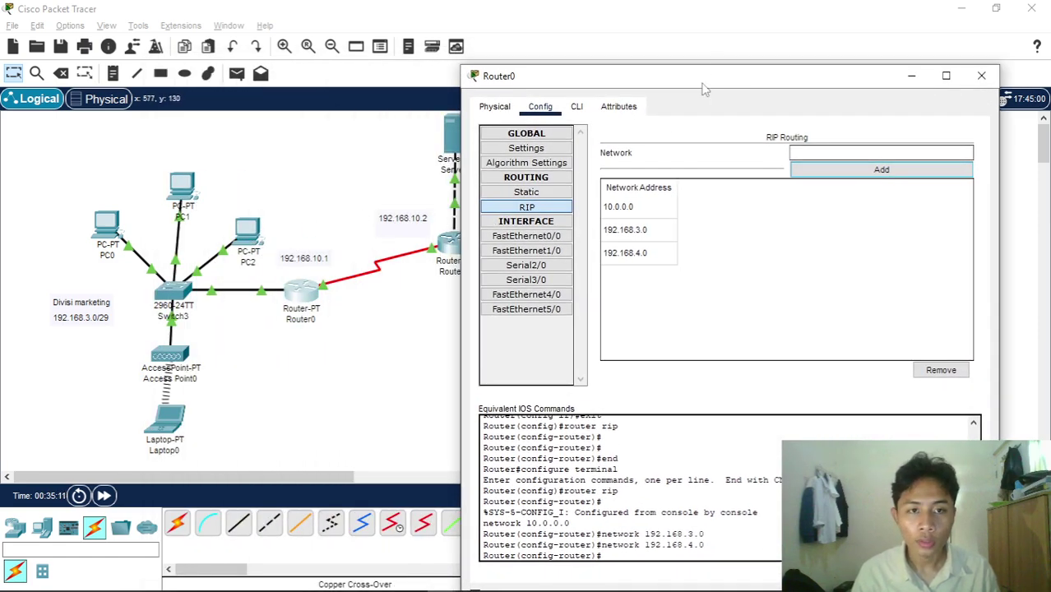
- Copy the 192.168.10.1 address from the label above Router0 in the topology and return to Router0's RIP settings
{"action": "left_click_drag", "start_coordinate": [713, 82], "coordinate": [613, 303]}
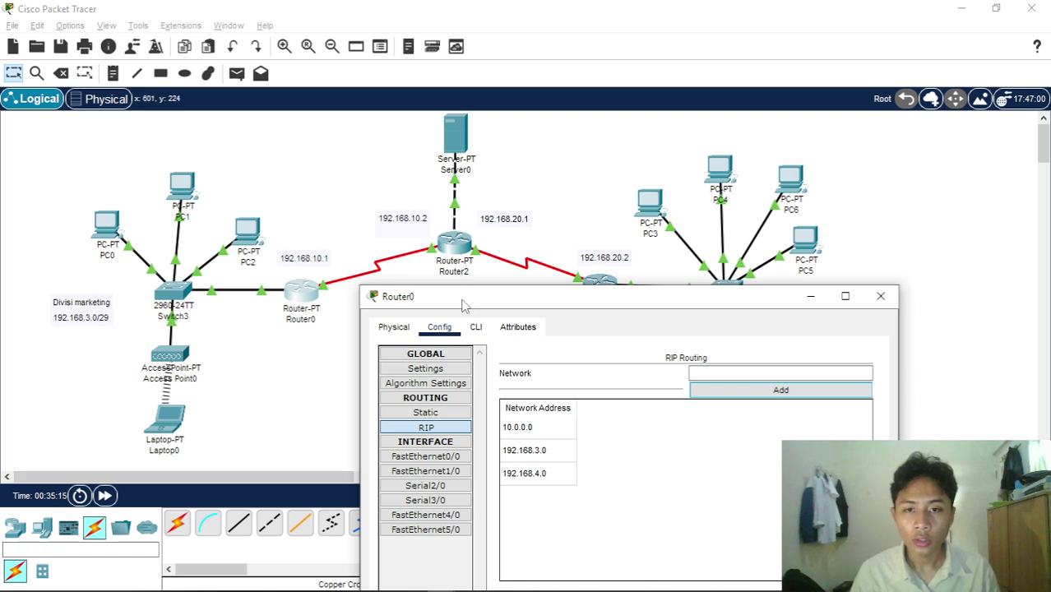
{"action": "left_click_drag", "start_coordinate": [463, 306], "coordinate": [407, 313]}
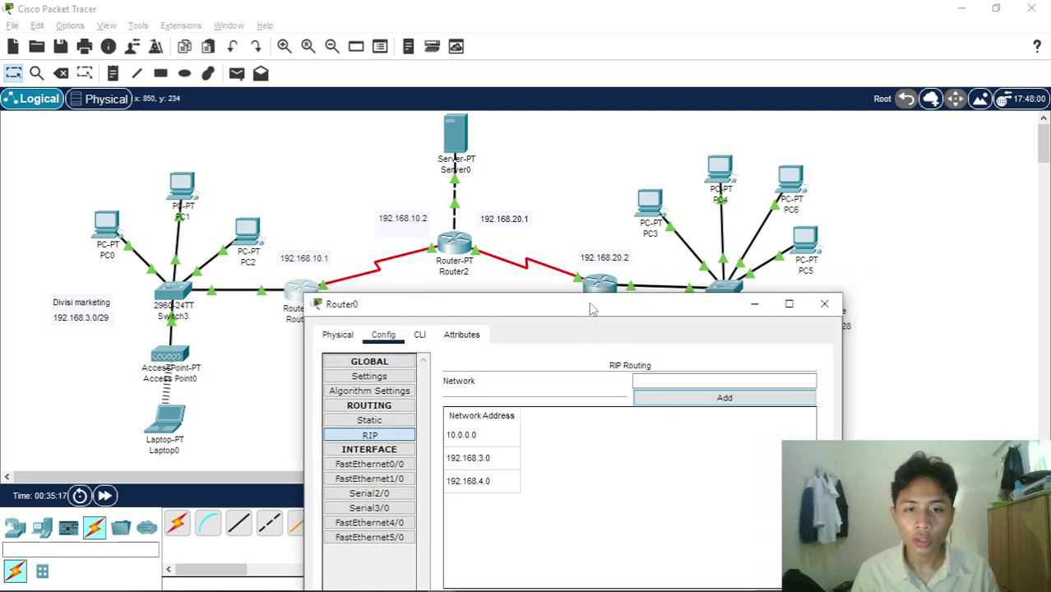
{"action": "left_click_drag", "start_coordinate": [590, 308], "coordinate": [707, 165]}
{"action": "double_click", "coordinate": [317, 257]}
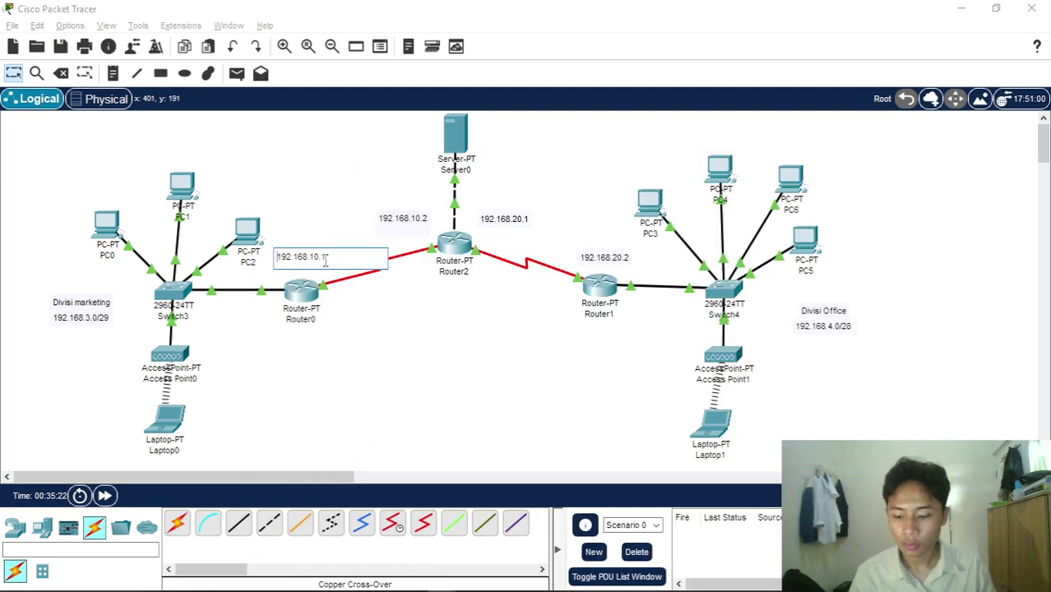
{"action": "double_click", "coordinate": [326, 260]}
{"action": "key", "text": "ctrl+c"}
{"action": "left_click", "coordinate": [361, 334]}
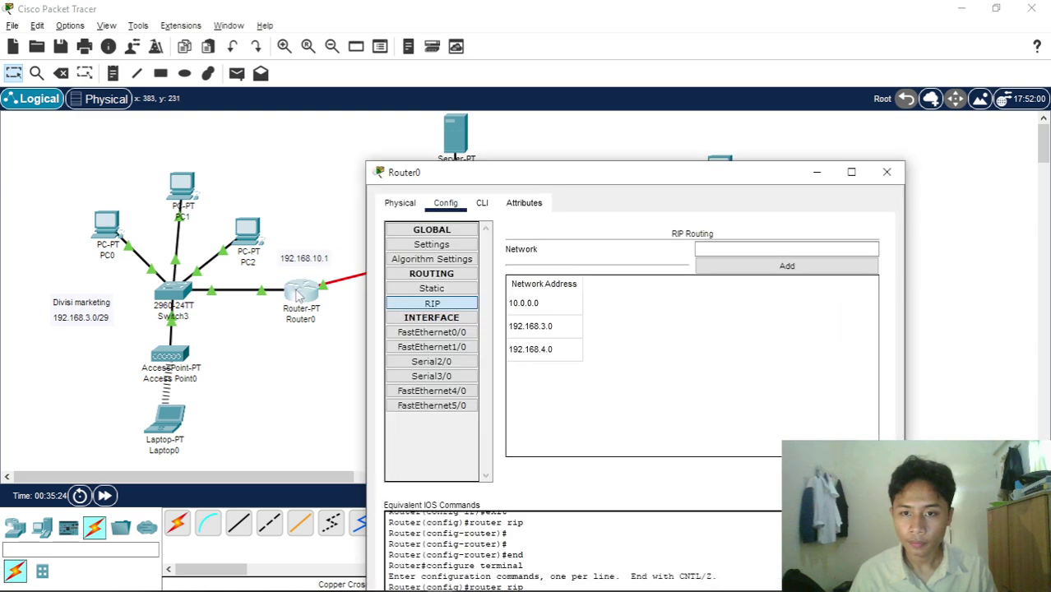
- Add the serial link networks 192.168.10.0 and 192.168.20.0 to Router0's RIP routing and close the router's window
{"action": "left_click", "coordinate": [705, 248]}
{"action": "key", "text": "ctrl+v"}
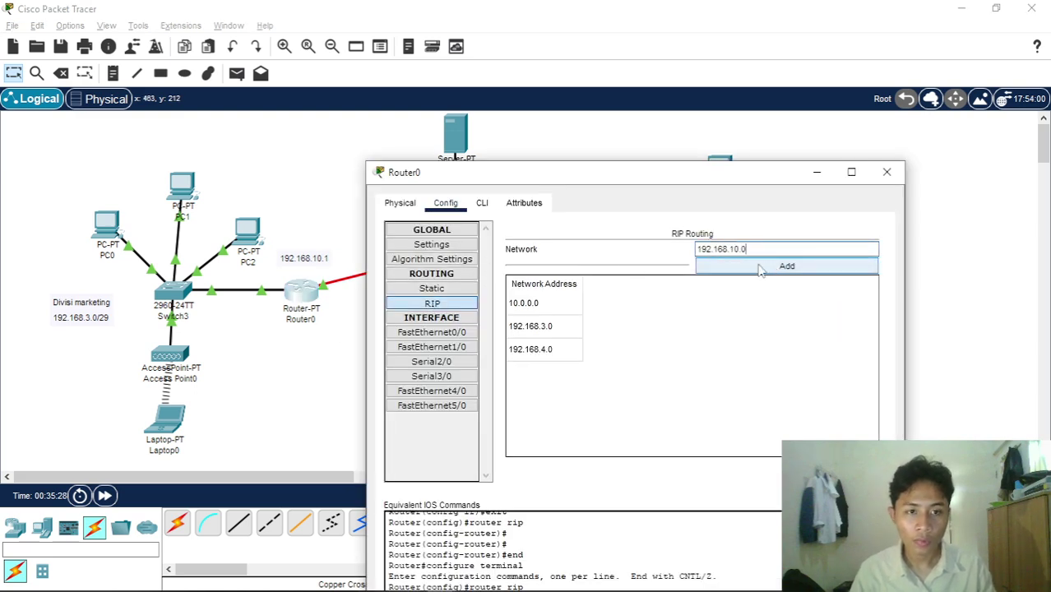
{"action": "left_click", "coordinate": [761, 267]}
{"action": "left_click", "coordinate": [755, 251]}
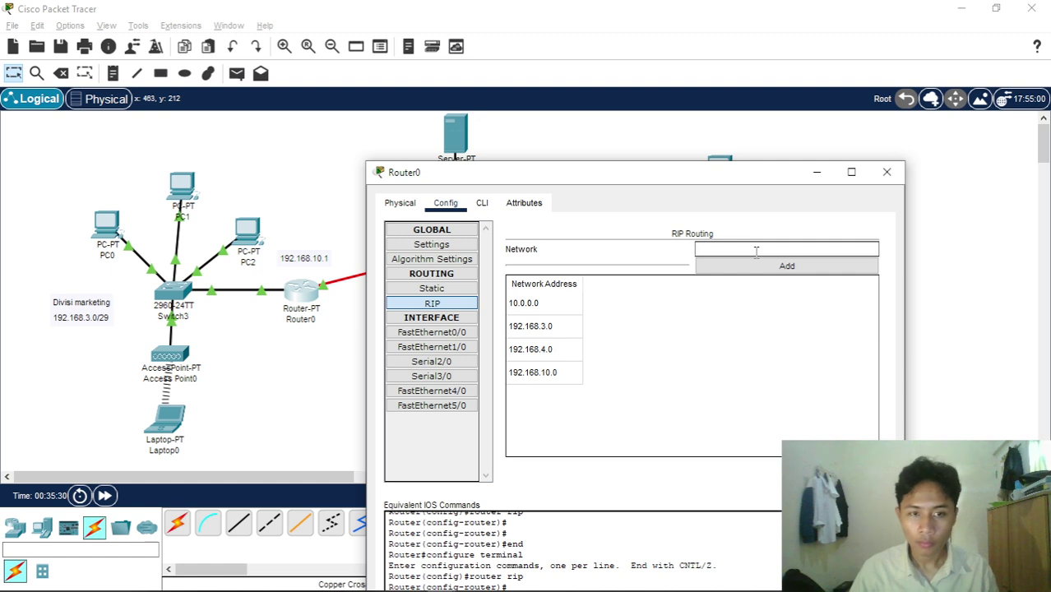
{"action": "key", "text": "ctrl+v"}
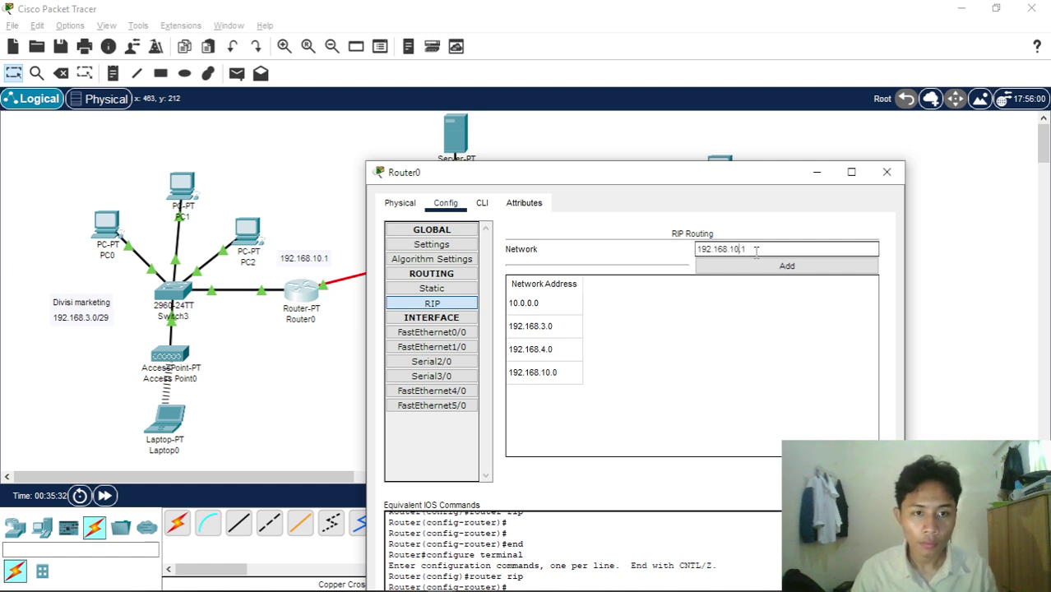
{"action": "type", "text": "2"}
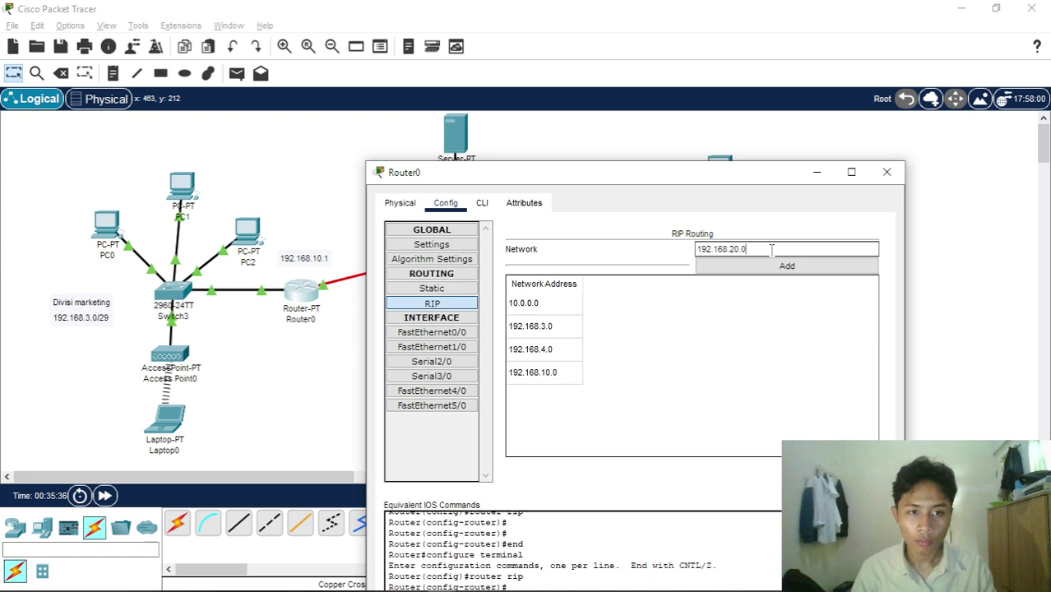
{"action": "left_click", "coordinate": [787, 266]}
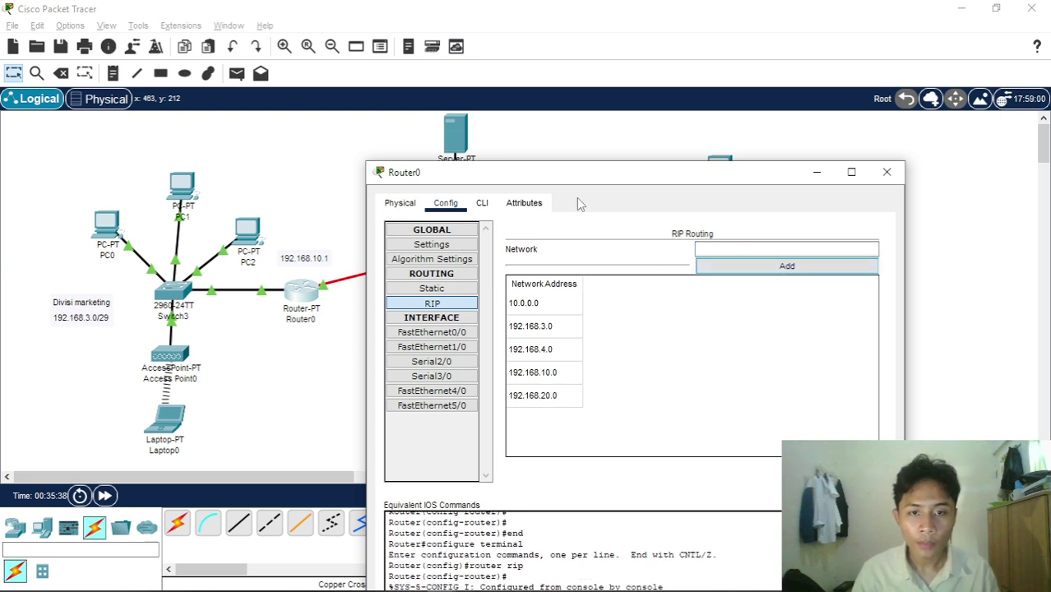
{"action": "left_click_drag", "start_coordinate": [600, 180], "coordinate": [688, 147]}
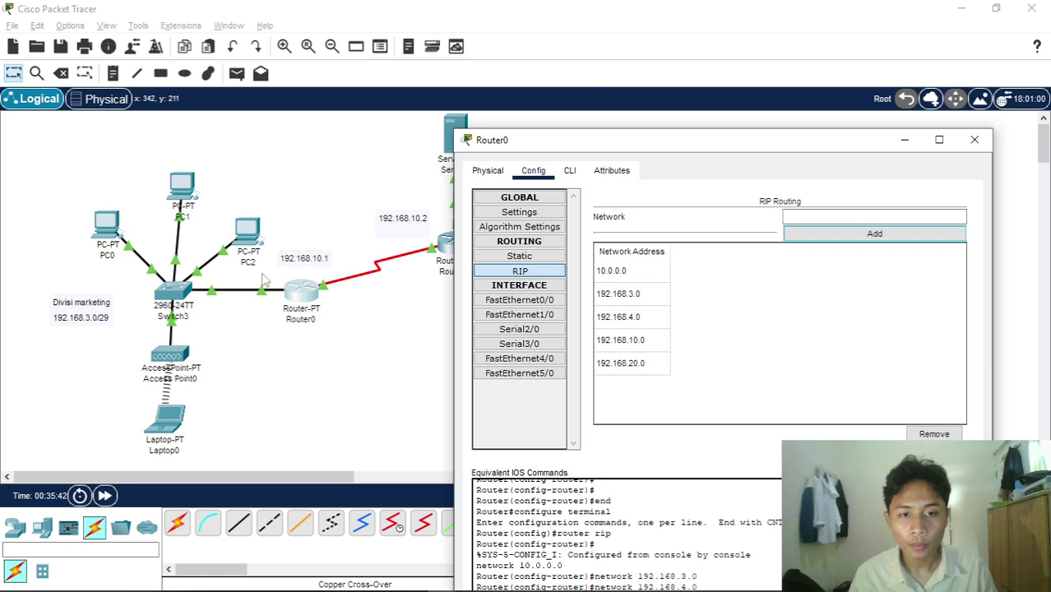
{"action": "left_click", "coordinate": [974, 143]}
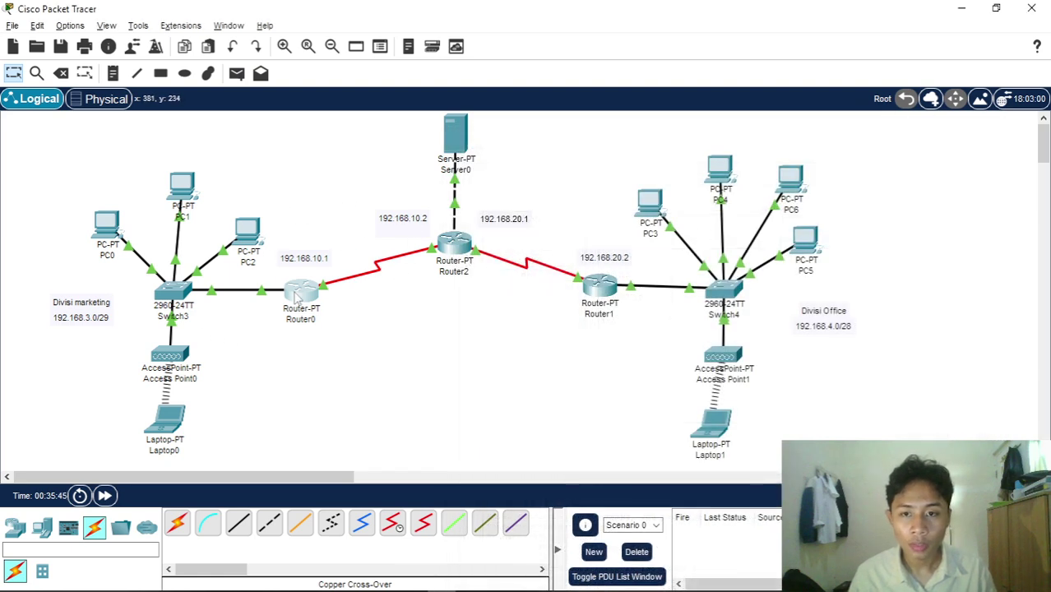
- Reopen Router0's RIP routing to check its list of network addresses, and close the window
{"action": "left_click", "coordinate": [298, 298]}
{"action": "left_click", "coordinate": [369, 186]}
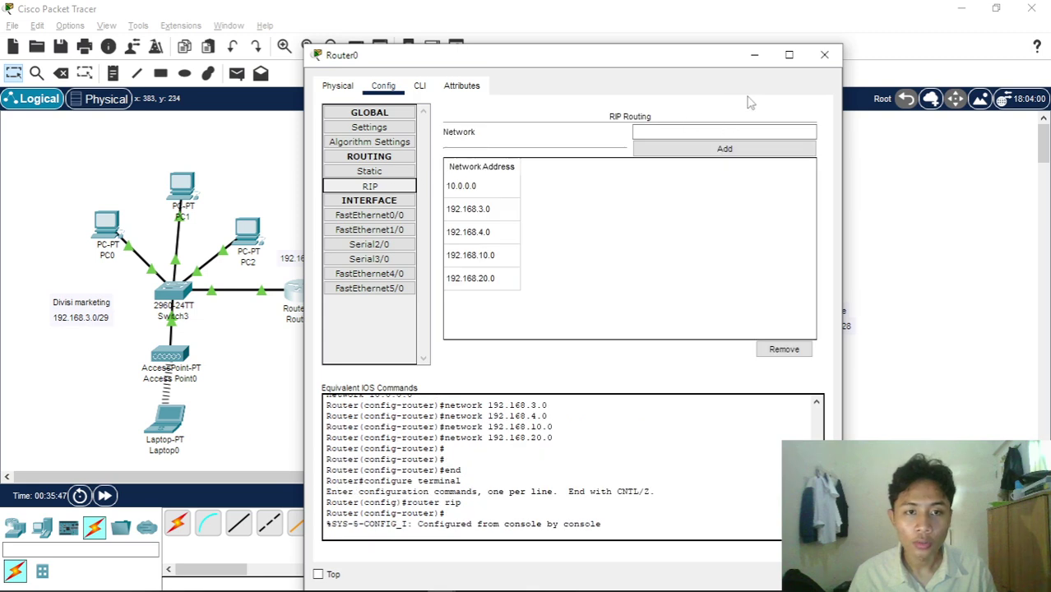
{"action": "left_click", "coordinate": [824, 55]}
- Add the server network to Router2's RIP routing by entering 10.1.1.3 as the network
{"action": "left_click", "coordinate": [454, 245]}
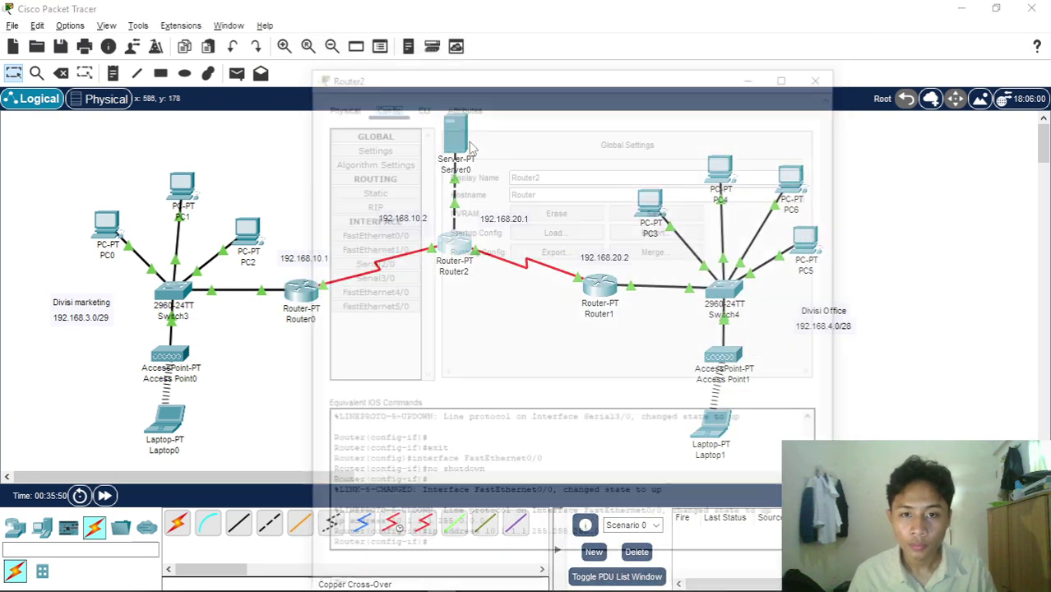
{"action": "left_click", "coordinate": [385, 187]}
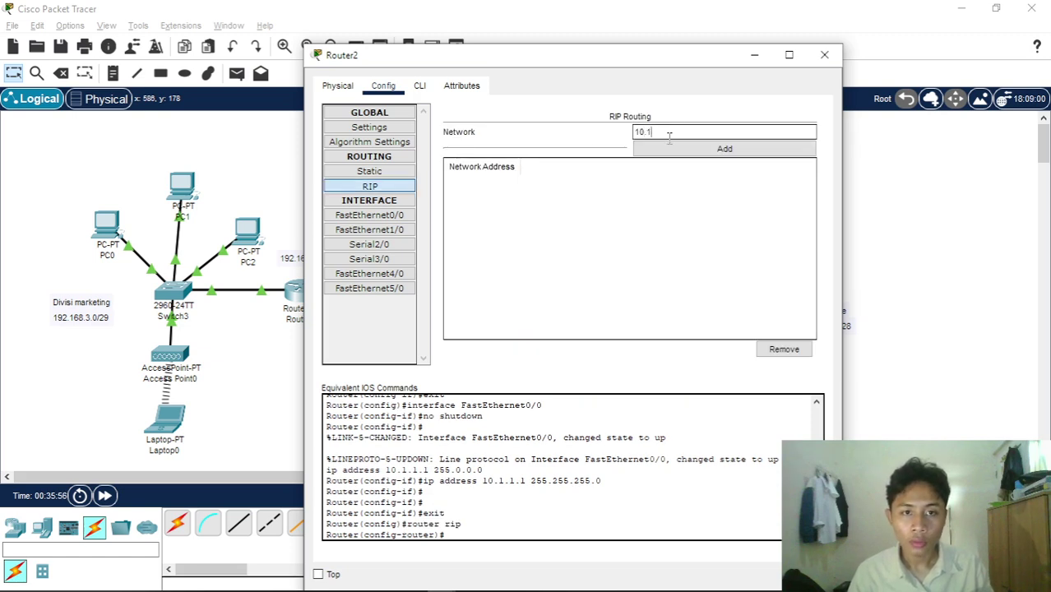
{"action": "left_click", "coordinate": [668, 136]}
{"action": "type", "text": "10.1.1.3"}
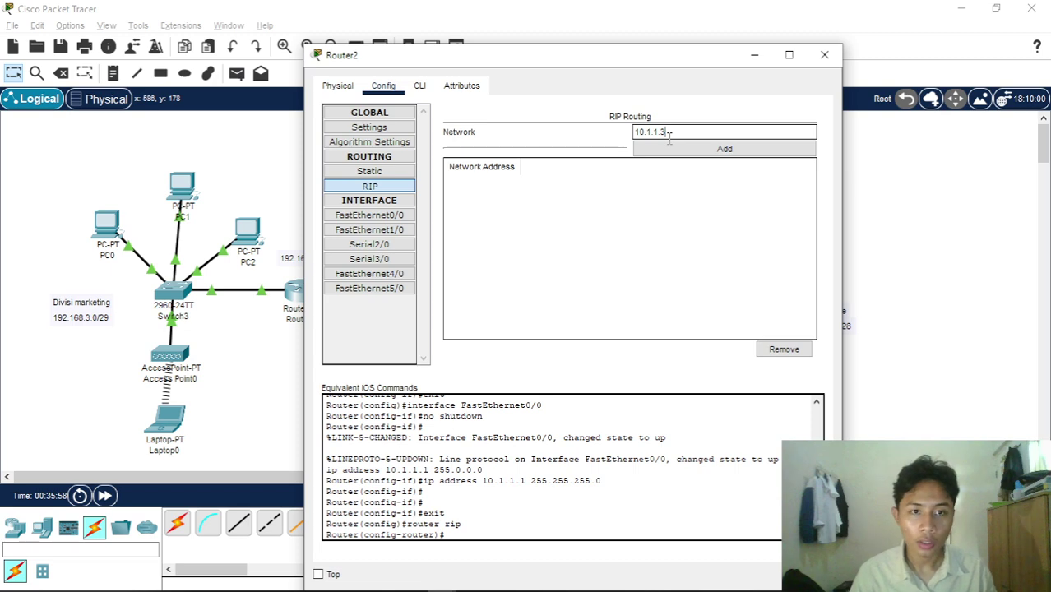
{"action": "left_click", "coordinate": [763, 151]}
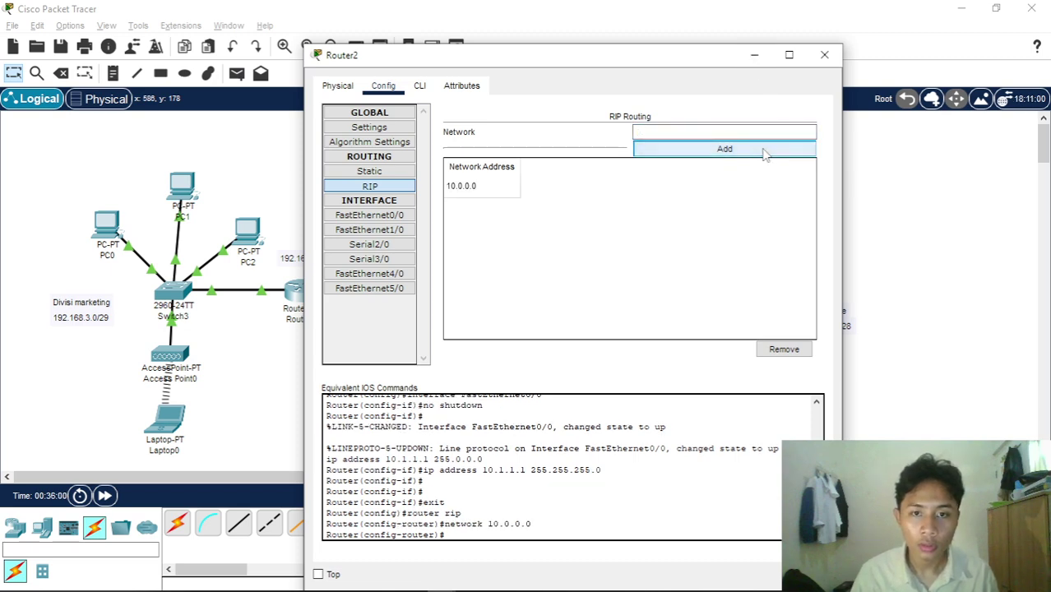
- Add the marketing network 192.168.3.0 and the office network 192.168.4.0 to Router2's RIP routing
{"action": "left_click", "coordinate": [717, 133]}
{"action": "type", "text": "192.168.3.0"}
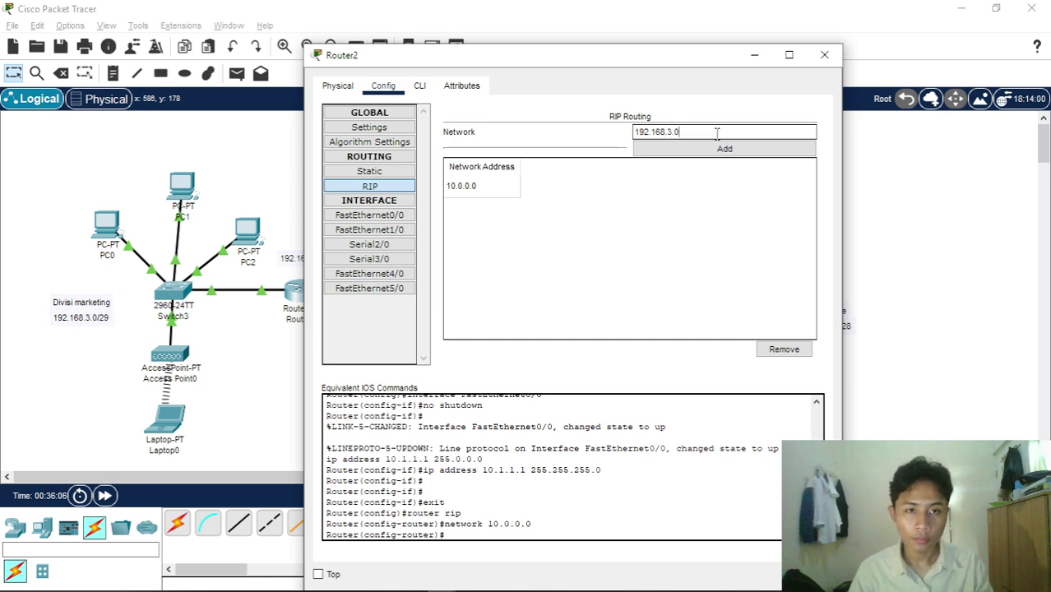
{"action": "double_click", "coordinate": [716, 133]}
{"action": "key", "text": "ctrl+c"}
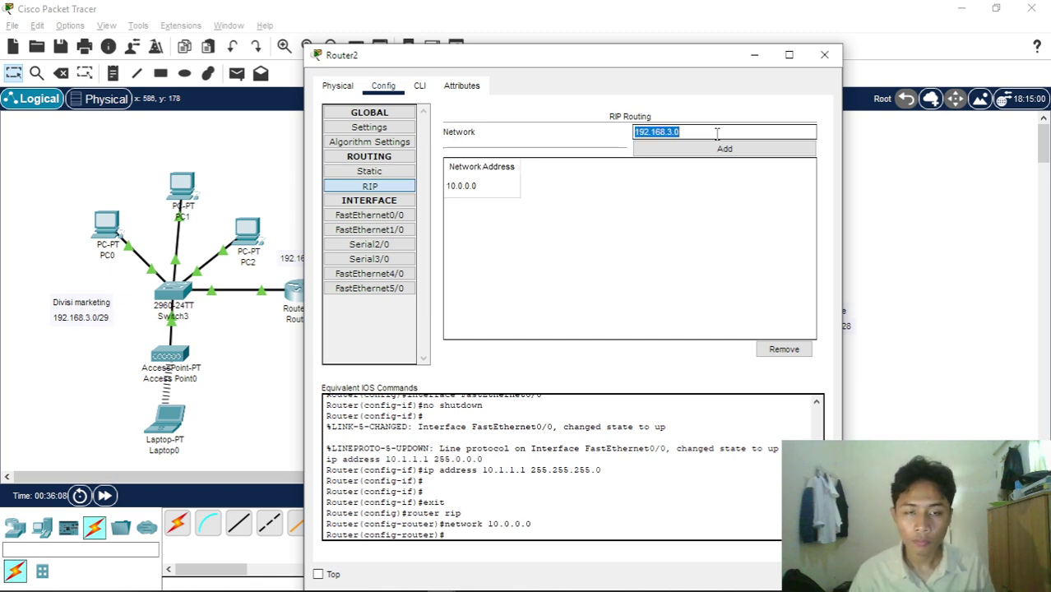
{"action": "left_click", "coordinate": [734, 149]}
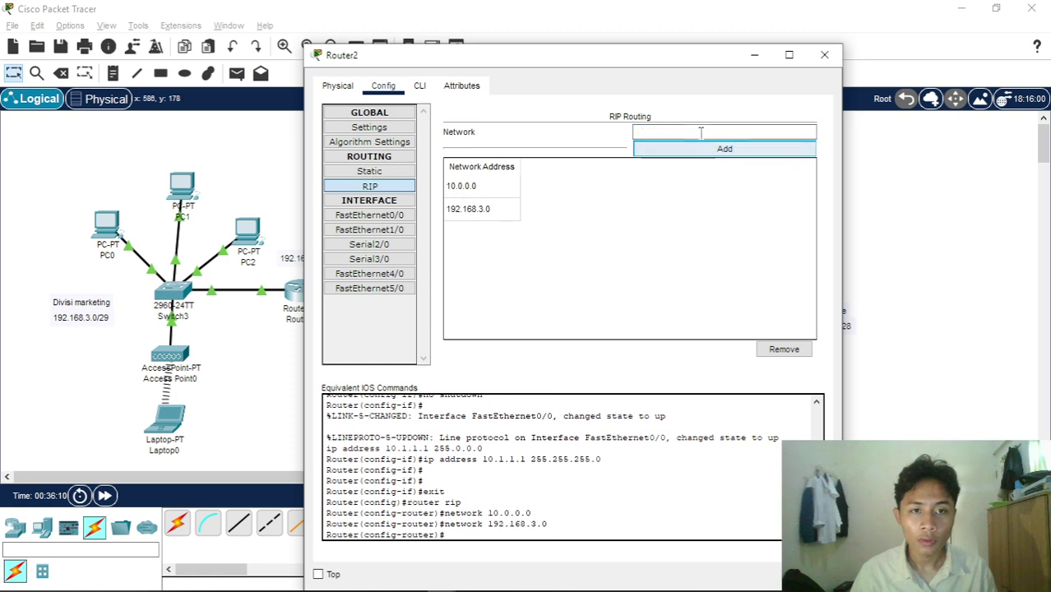
{"action": "key", "text": "ctrl+v"}
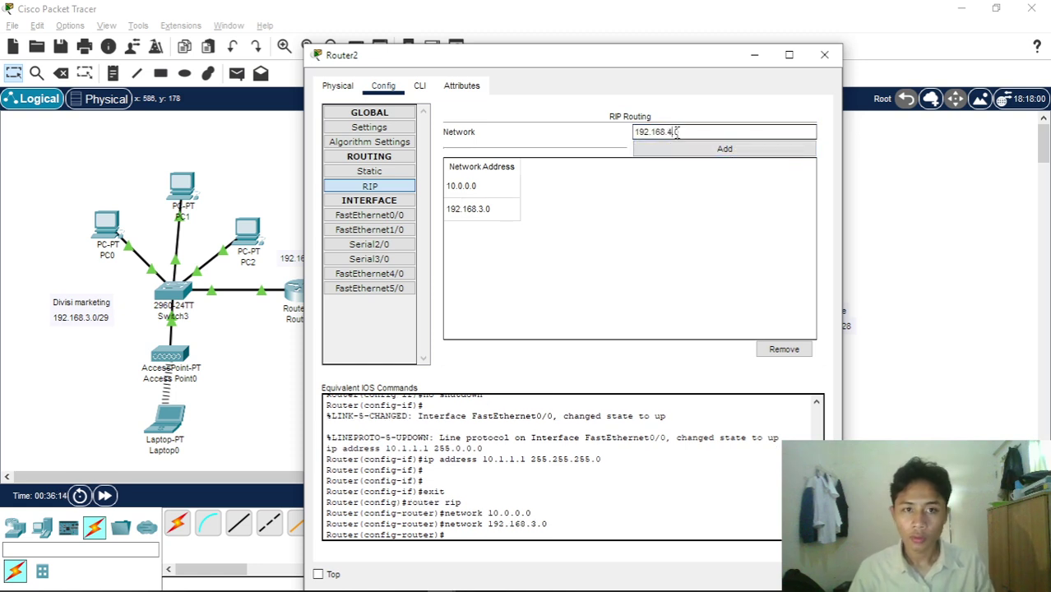
{"action": "type", "text": ".0"}
{"action": "left_click", "coordinate": [672, 148]}
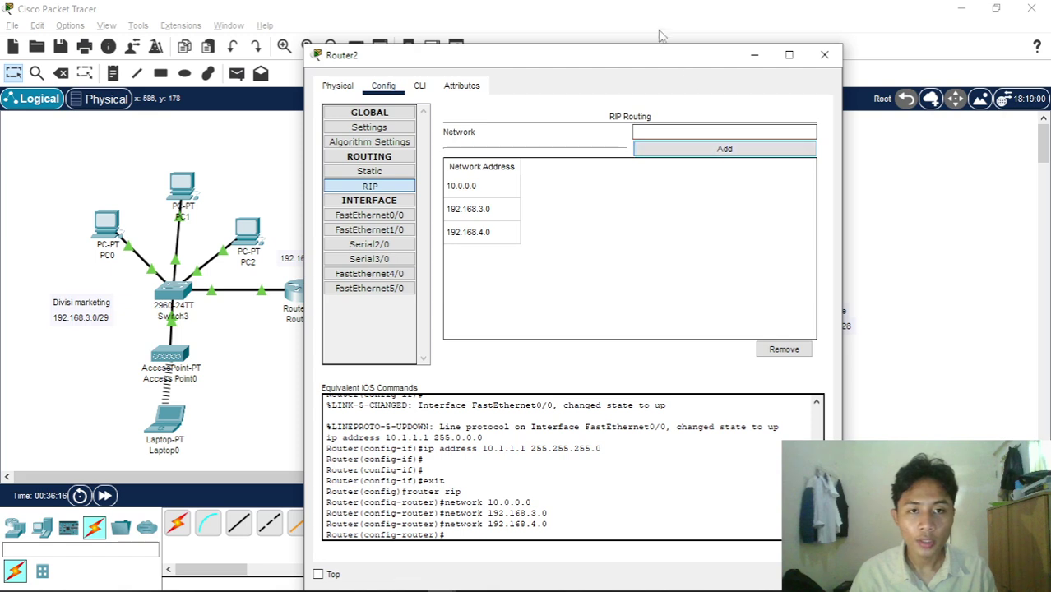
- Add the serial link networks 192.168.10.0 and 192.168.20.0 to Router2's RIP routing and close the router's window
{"action": "left_click", "coordinate": [687, 130]}
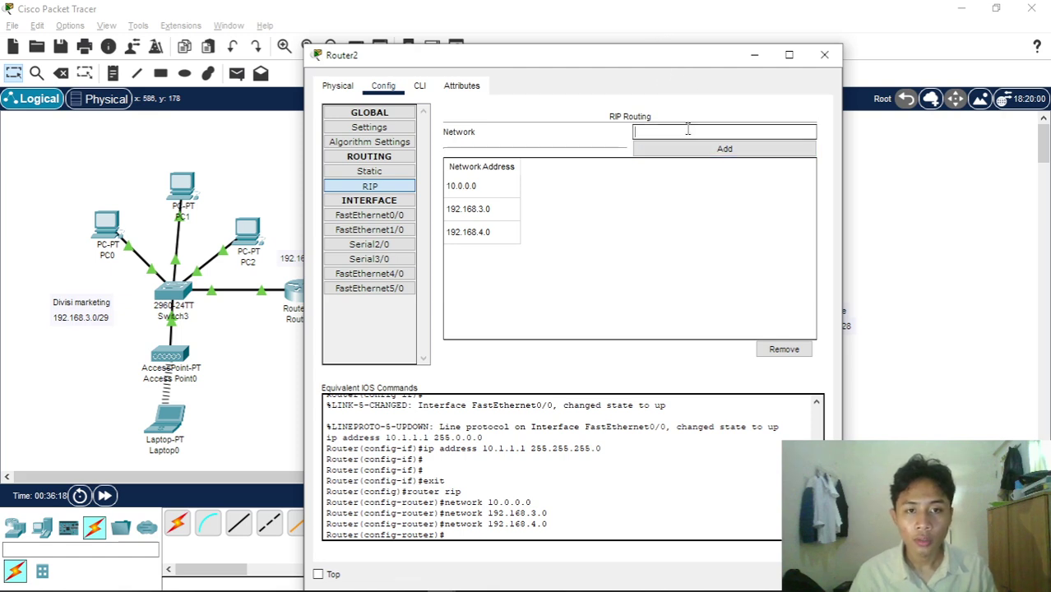
{"action": "key", "text": "ctrl+v"}
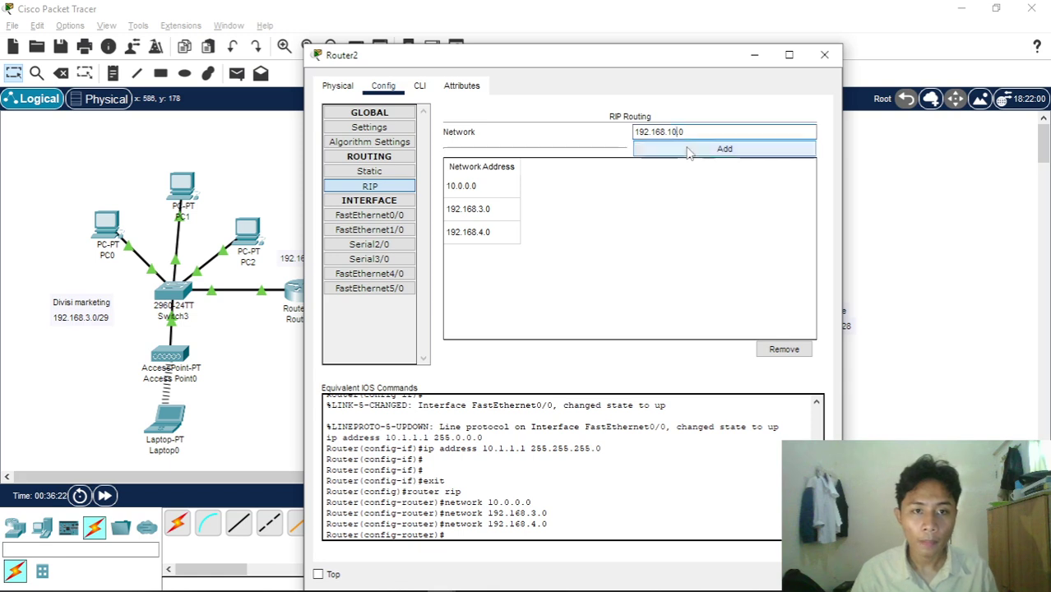
{"action": "left_click", "coordinate": [689, 150]}
{"action": "left_click", "coordinate": [684, 132]}
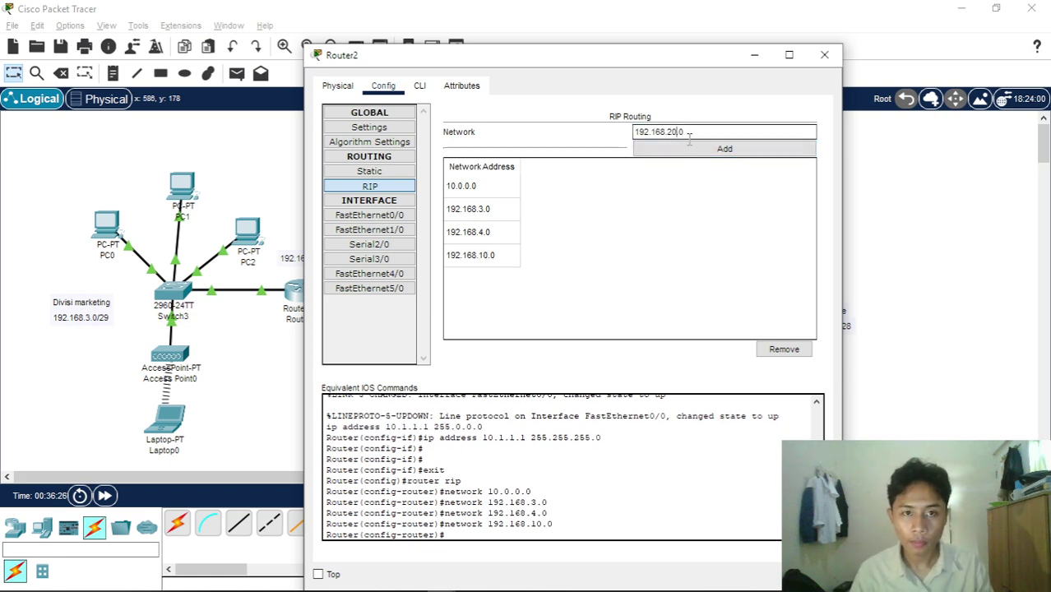
{"action": "left_click", "coordinate": [703, 149]}
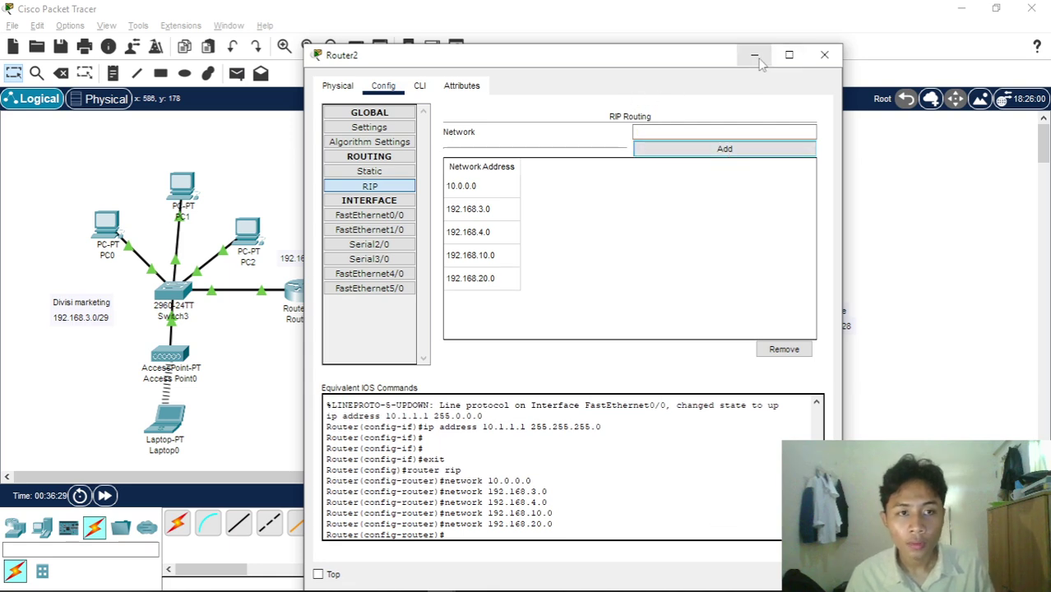
{"action": "left_click", "coordinate": [825, 57]}
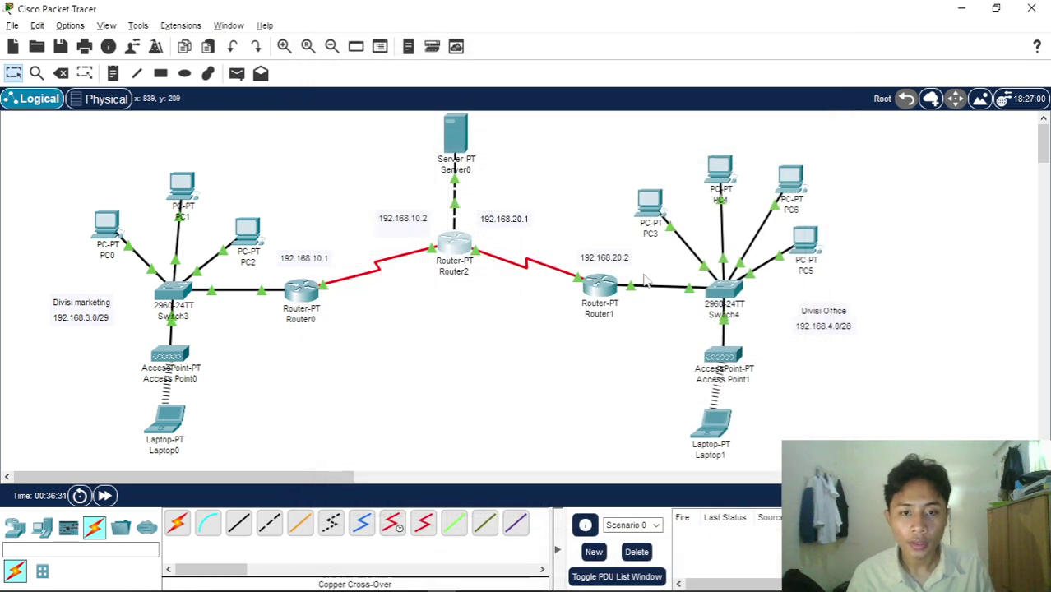
- Add the server network 10.0.0.0 to Router1's RIP routing
{"action": "left_click", "coordinate": [607, 289]}
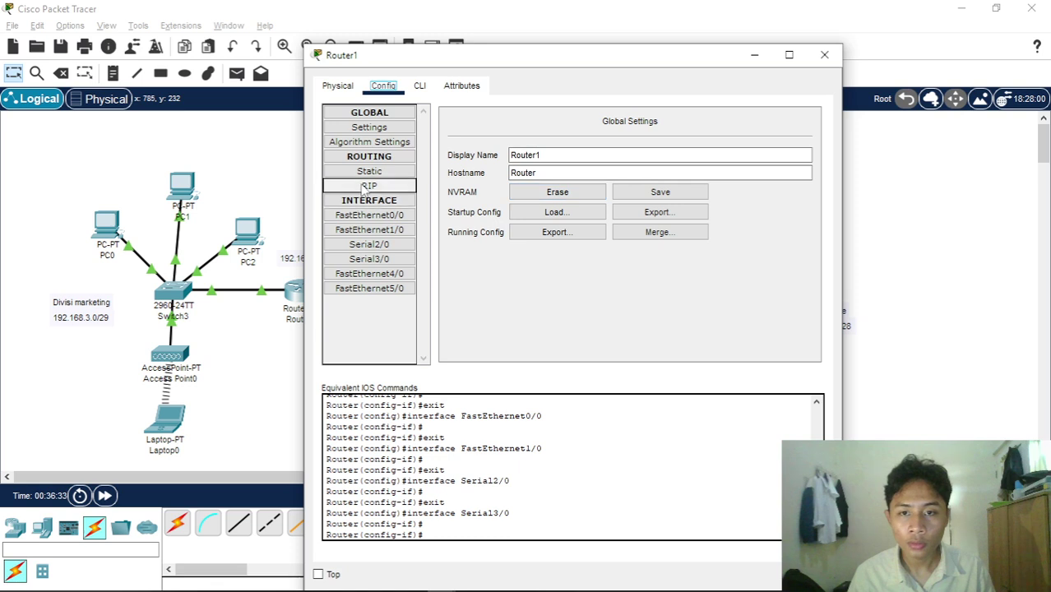
{"action": "left_click", "coordinate": [370, 186]}
{"action": "left_click", "coordinate": [672, 132]}
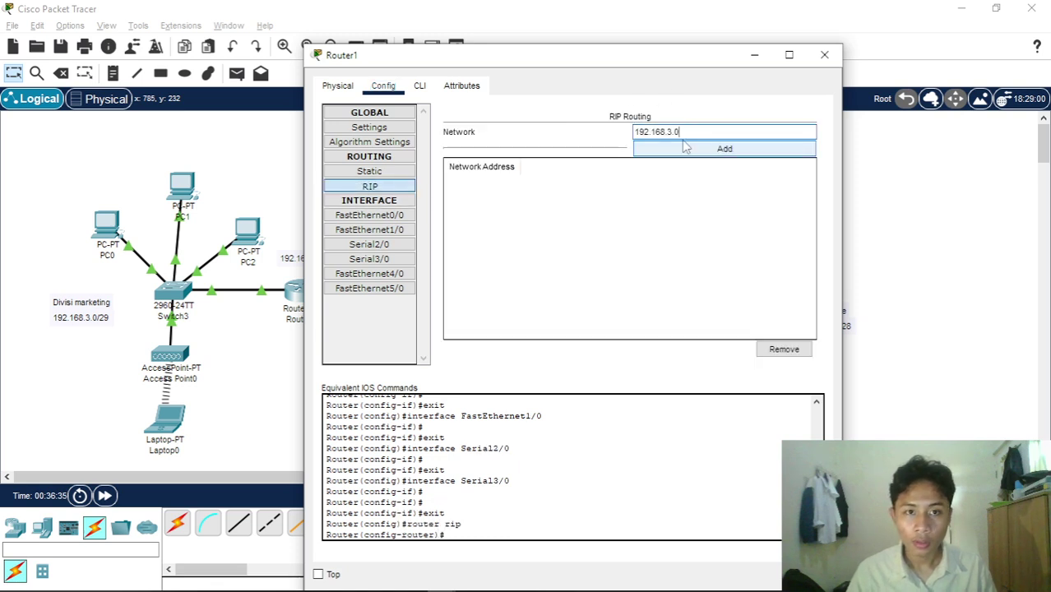
{"action": "left_click_drag", "start_coordinate": [688, 133], "coordinate": [625, 142]}
{"action": "key", "text": "BackSpace"}
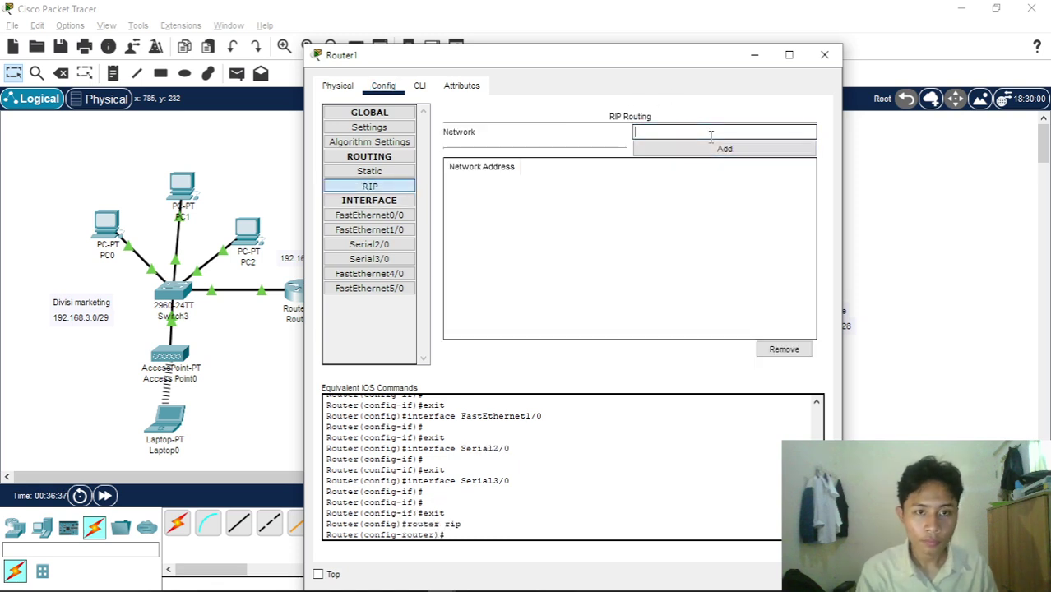
{"action": "type", "text": "10.0.0.0"}
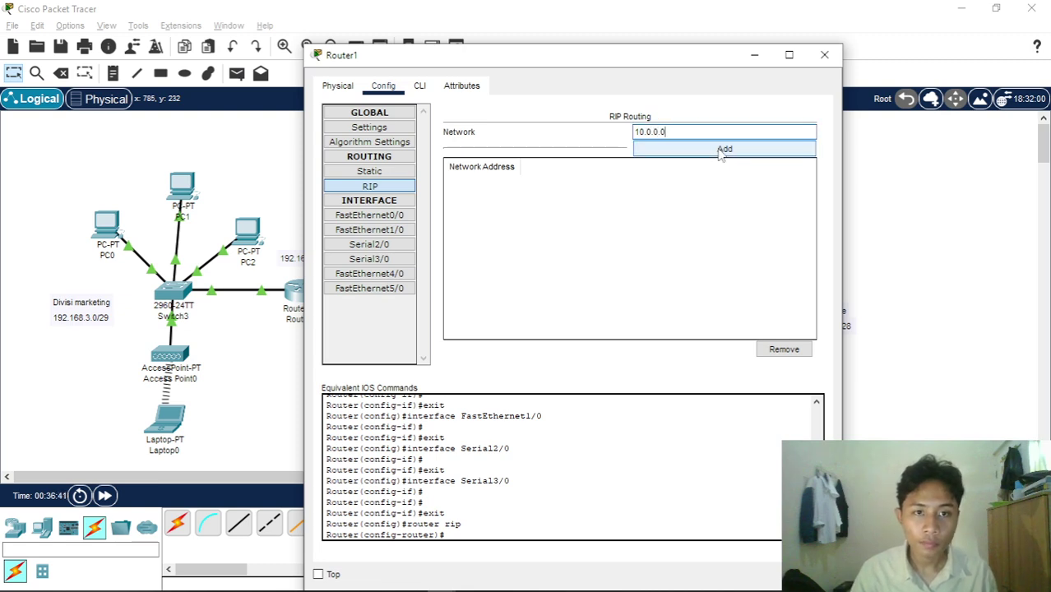
{"action": "left_click", "coordinate": [695, 148]}
- Add the marketing network 192.168.3.0 and the office network 192.168.4.0 to Router1's RIP routing
{"action": "left_click", "coordinate": [698, 133]}
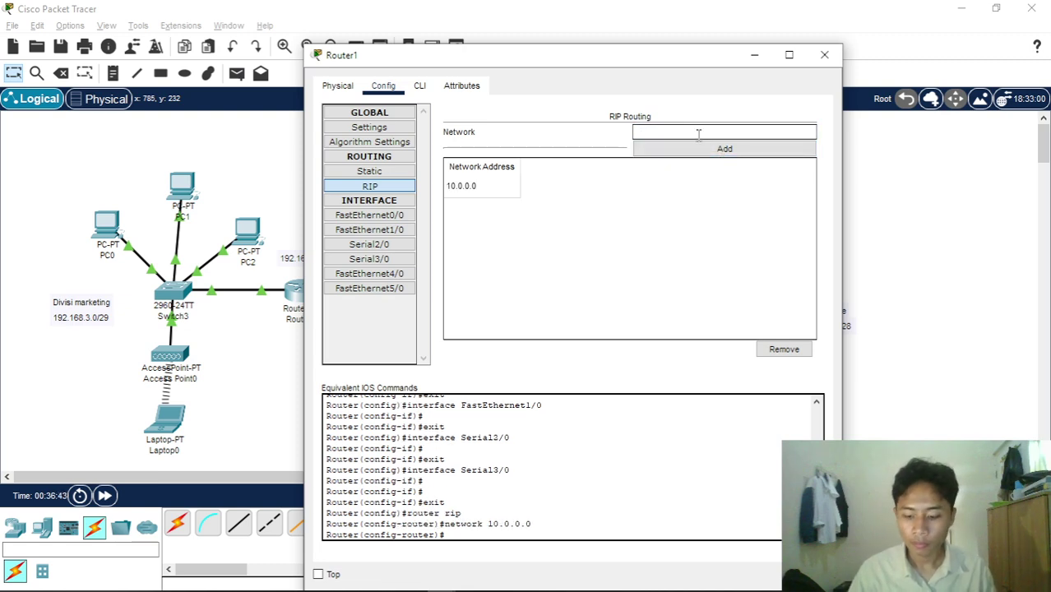
{"action": "type", "text": "192.168.3.0"}
{"action": "left_click", "coordinate": [701, 148]}
{"action": "left_click", "coordinate": [686, 131]}
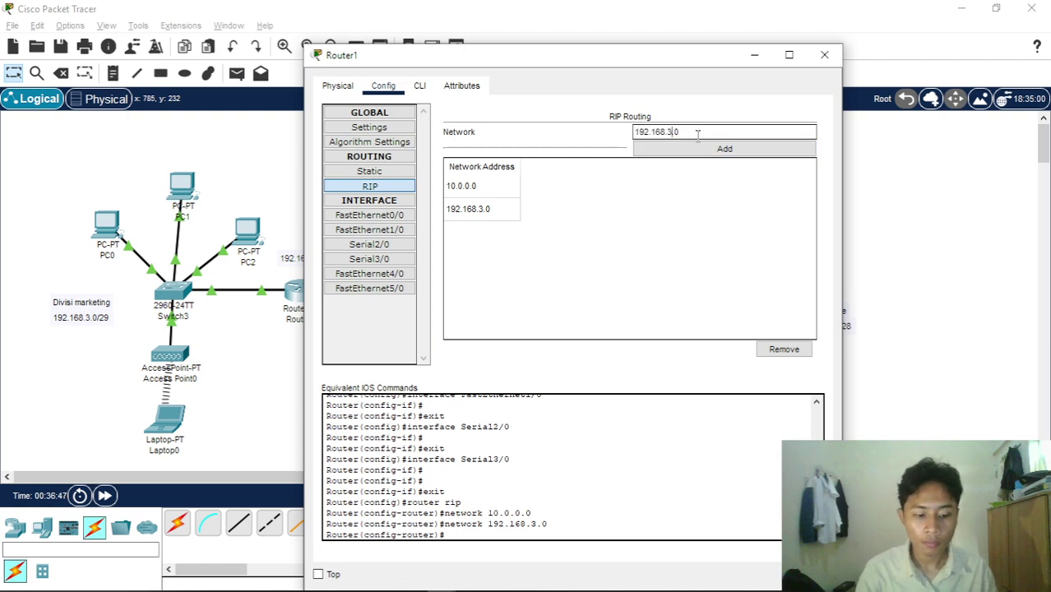
{"action": "left_click", "coordinate": [698, 148]}
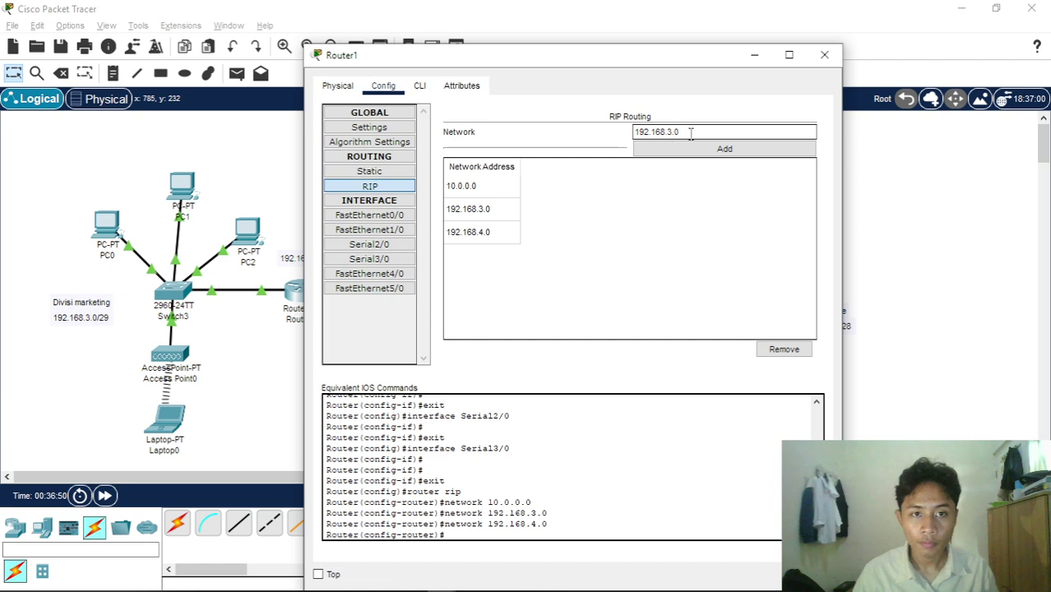
- Add the serial link network 192.168.10.0 to Router1's RIP routing
{"action": "key", "text": "Left"}
{"action": "key", "text": "Left"}
{"action": "key", "text": "BackSpace"}
{"action": "type", "text": "1"}
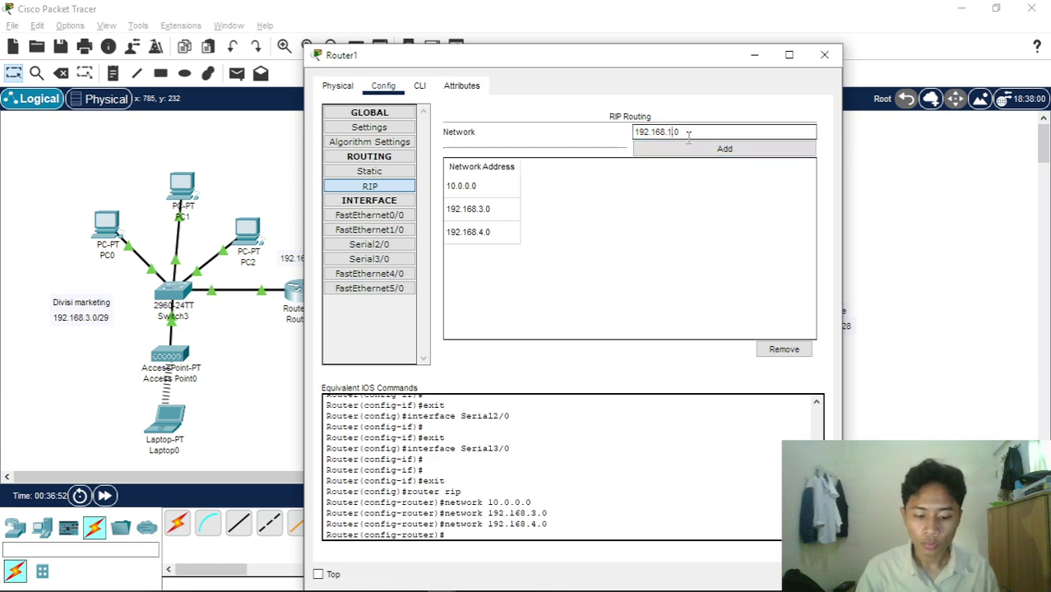
{"action": "type", "text": "0"}
{"action": "left_click", "coordinate": [695, 149]}
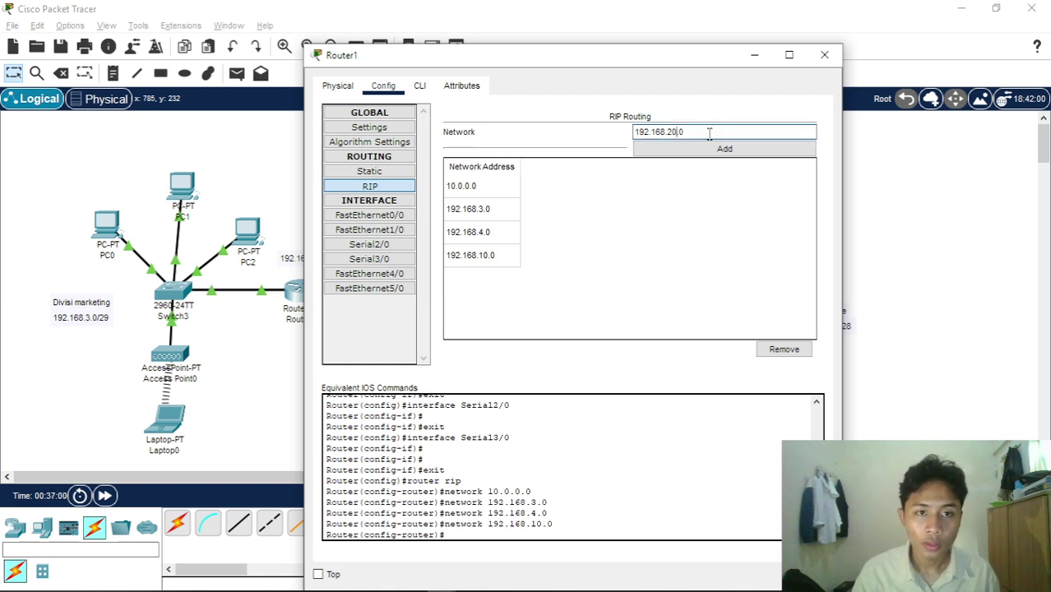
- Add the serial link network 192.168.20.0 to Router1's RIP routing and close the router's window
{"action": "left_click", "coordinate": [703, 148]}
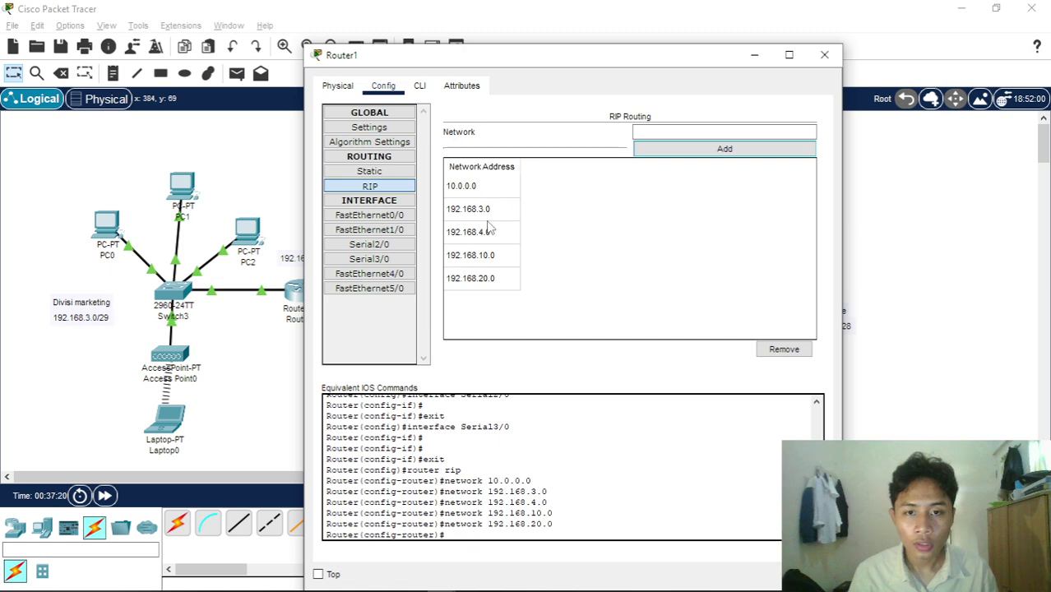
{"action": "left_click", "coordinate": [824, 55]}
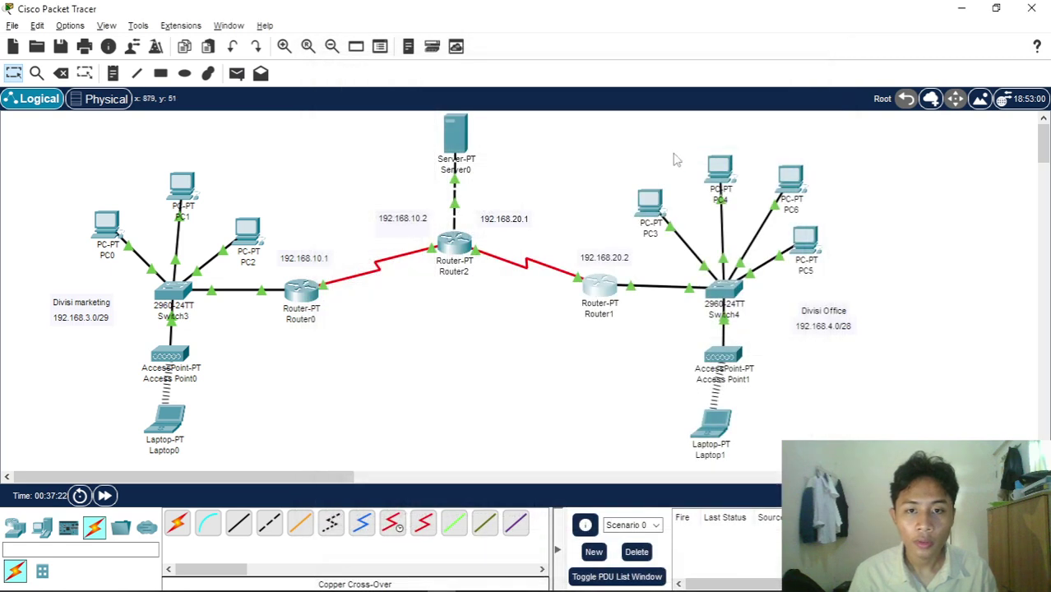
- Review the RIP network lists of Router2 and Router0, closing each router's window
{"action": "left_click", "coordinate": [447, 261]}
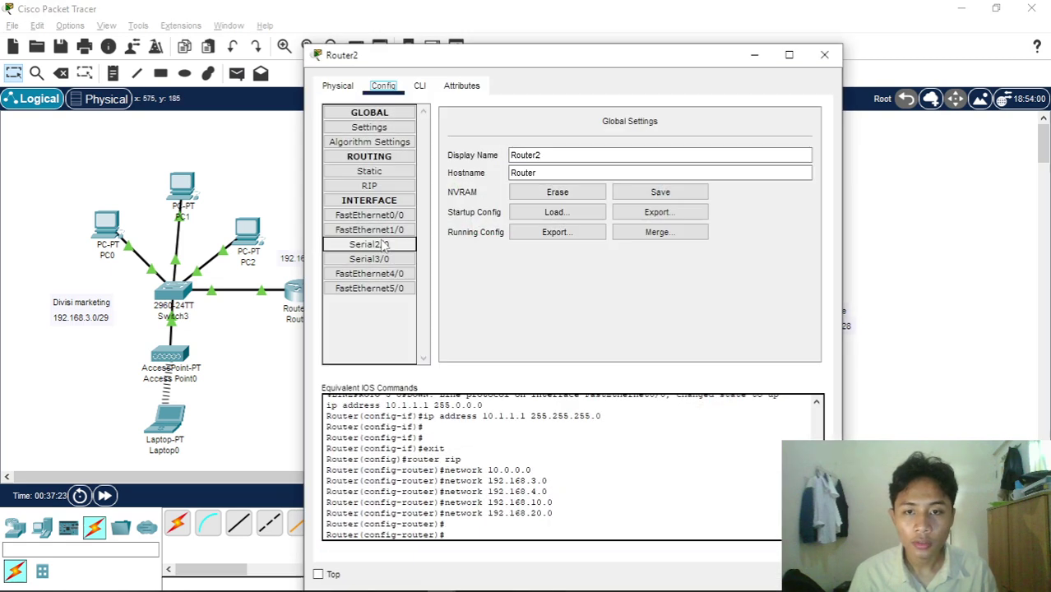
{"action": "left_click", "coordinate": [369, 186]}
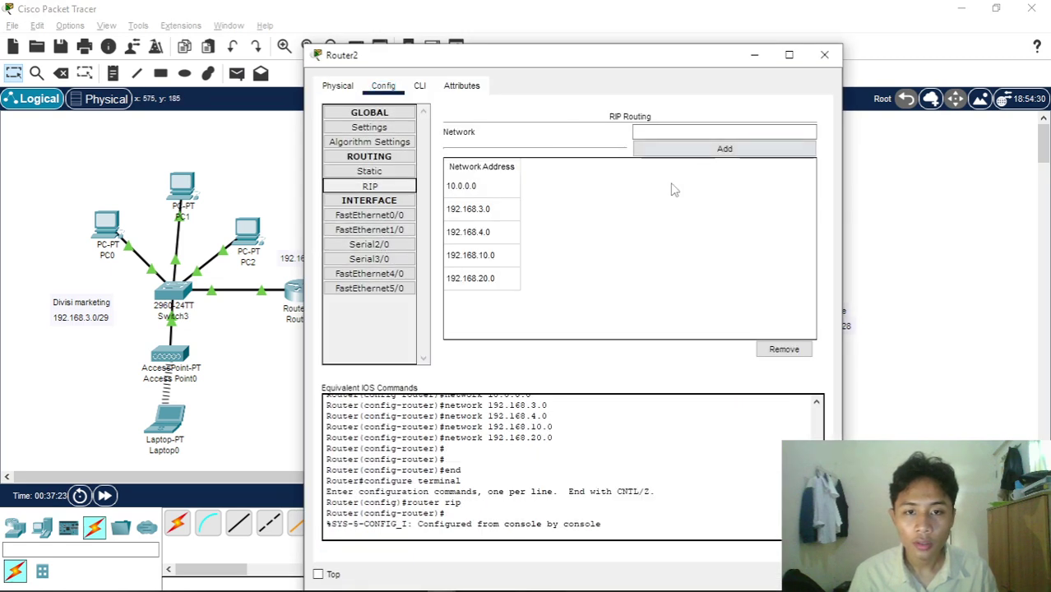
{"action": "left_click", "coordinate": [824, 54]}
{"action": "left_click", "coordinate": [301, 287]}
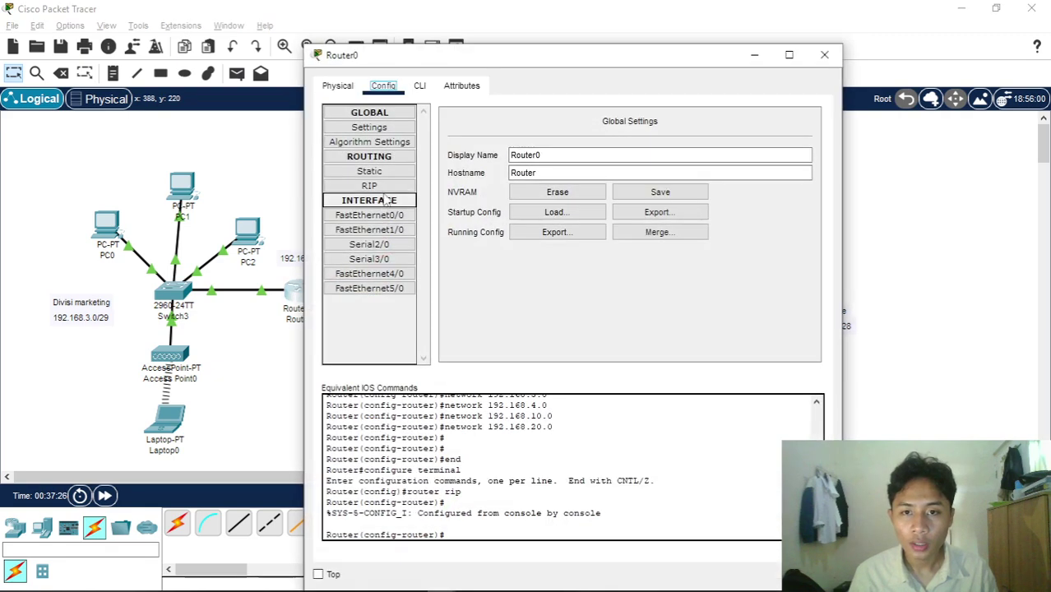
{"action": "left_click", "coordinate": [369, 186]}
{"action": "left_click", "coordinate": [824, 54]}
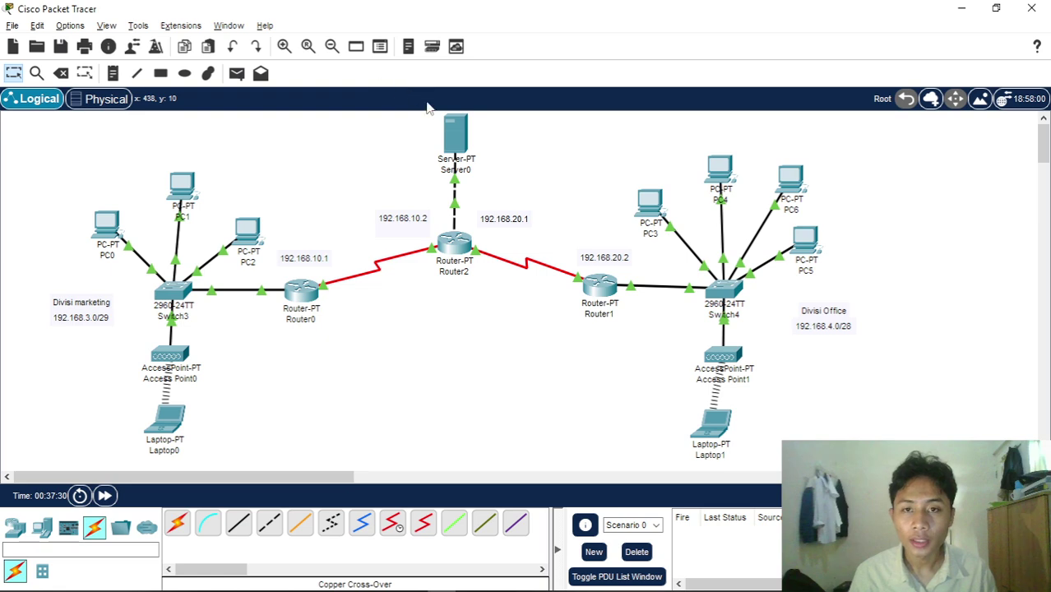
- Check the assignment's delivery tasks and simulate inter-division data delivery by sending a simple PDU from PC0 to PC3 twice
{"action": "key", "text": "alt+Tab"}
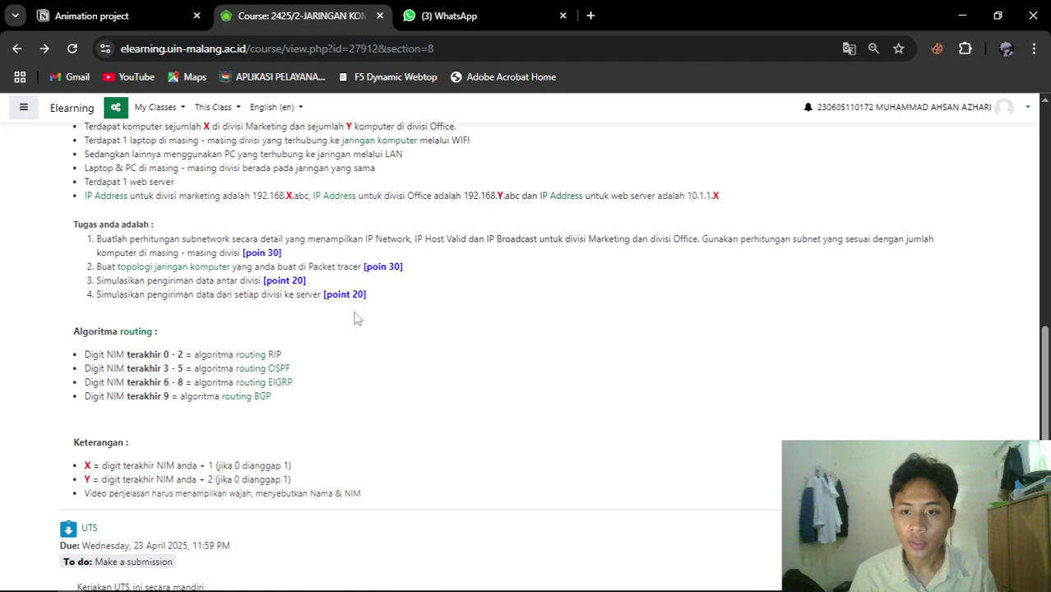
{"action": "key", "text": "alt+Tab"}
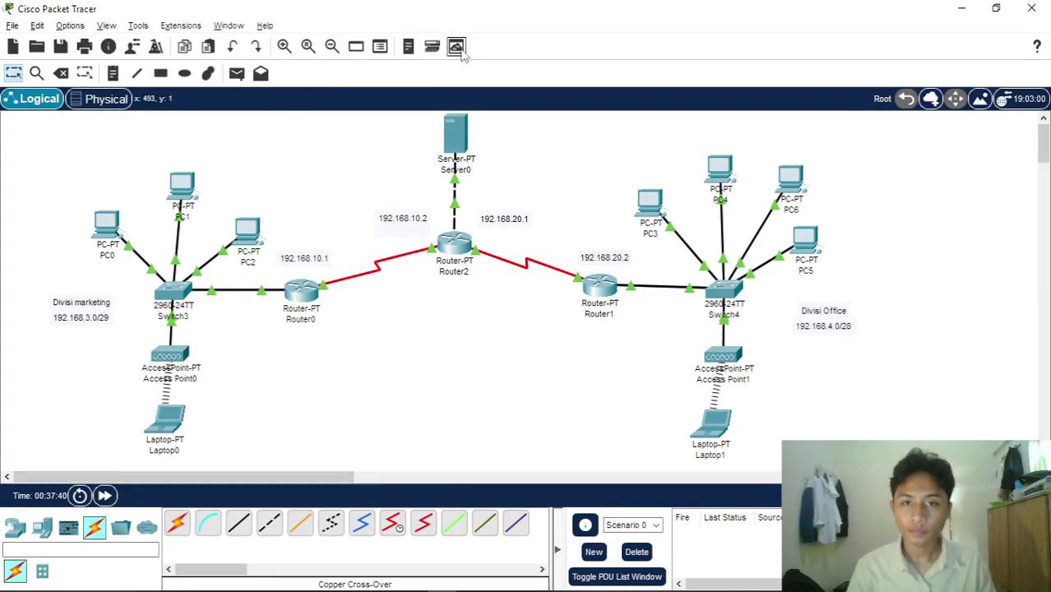
{"action": "left_click", "coordinate": [236, 73]}
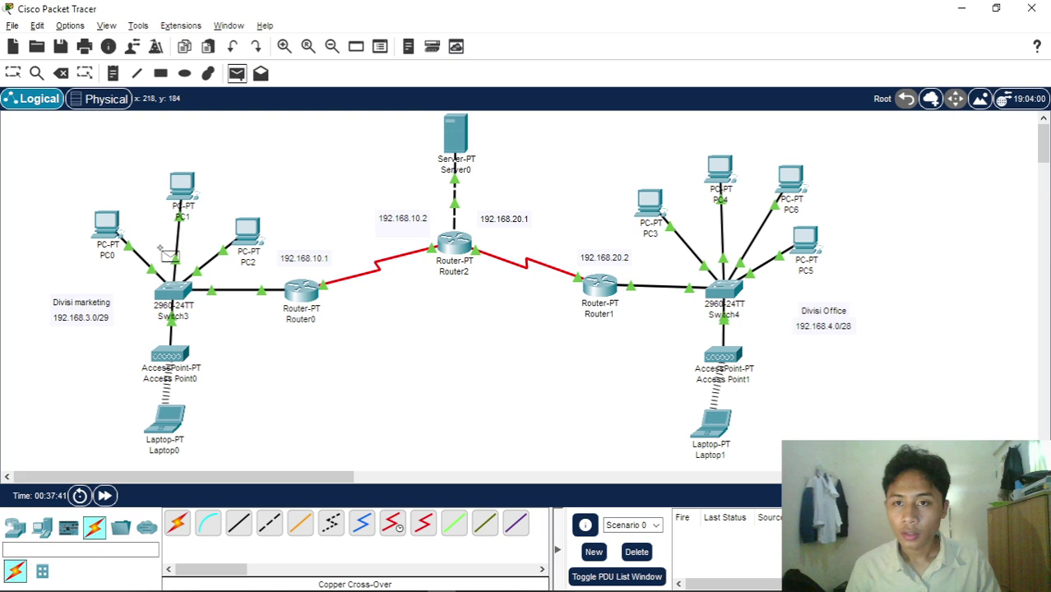
{"action": "left_click", "coordinate": [113, 224]}
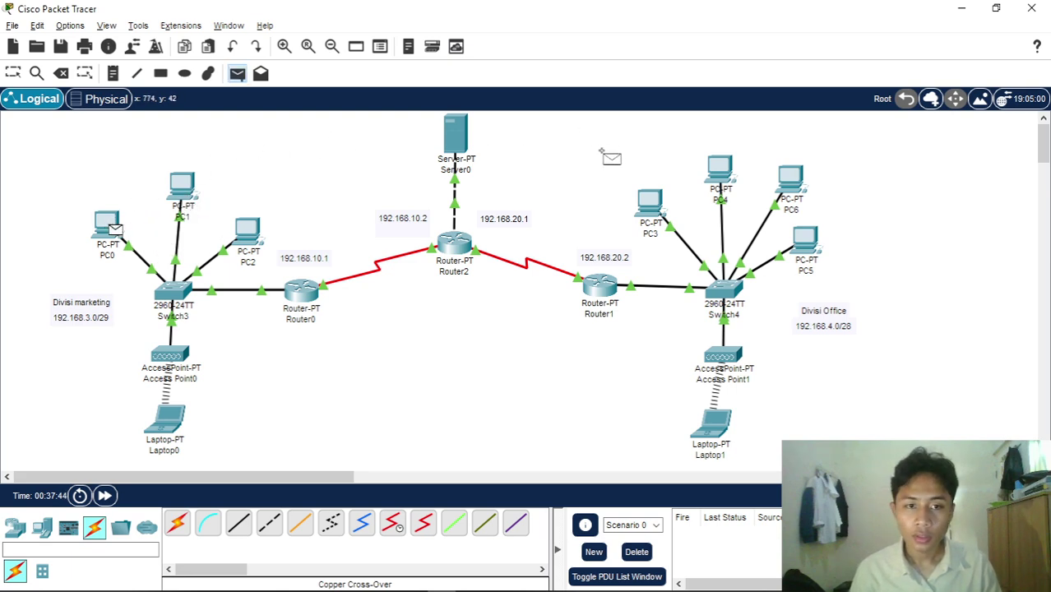
{"action": "left_click", "coordinate": [651, 206]}
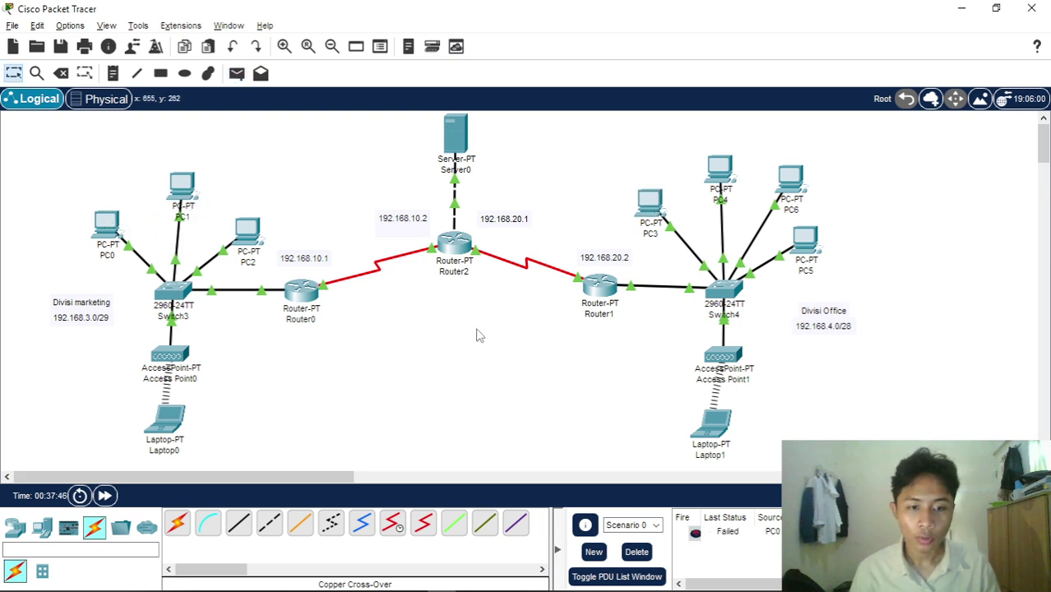
{"action": "left_click", "coordinate": [236, 74]}
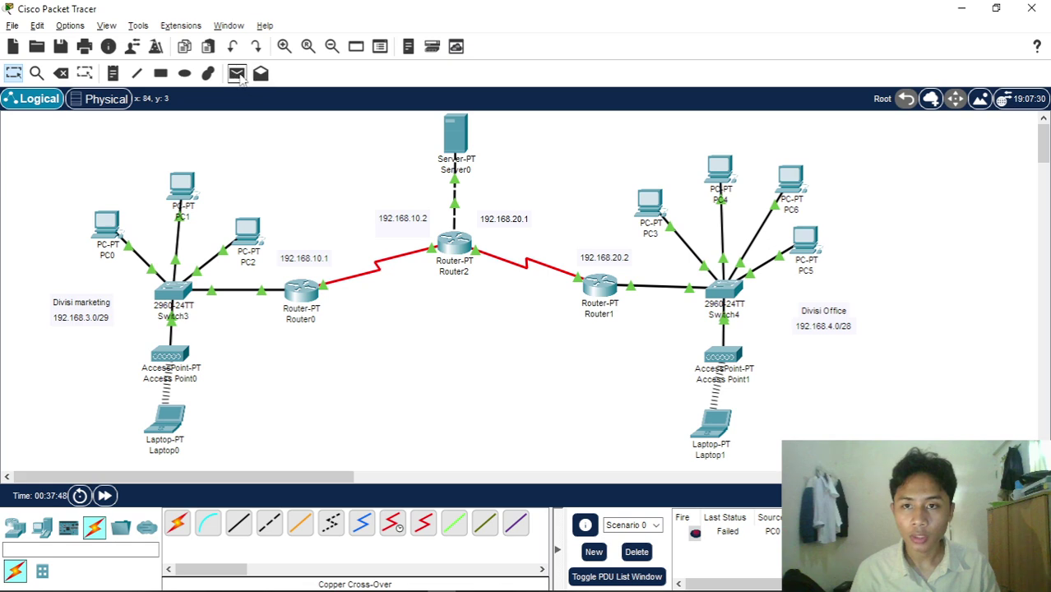
{"action": "left_click", "coordinate": [109, 224]}
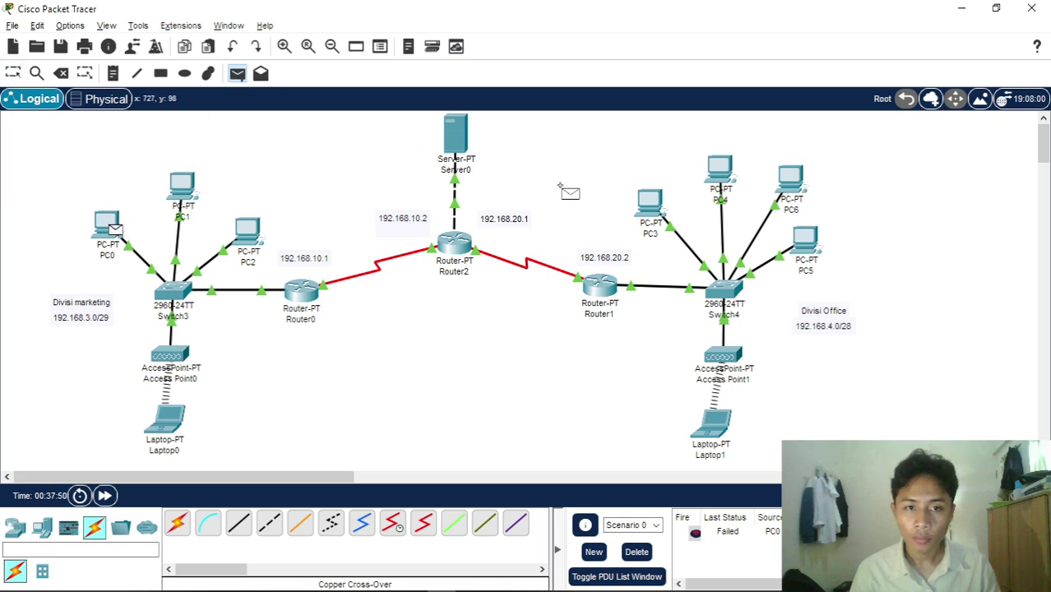
{"action": "left_click", "coordinate": [647, 206]}
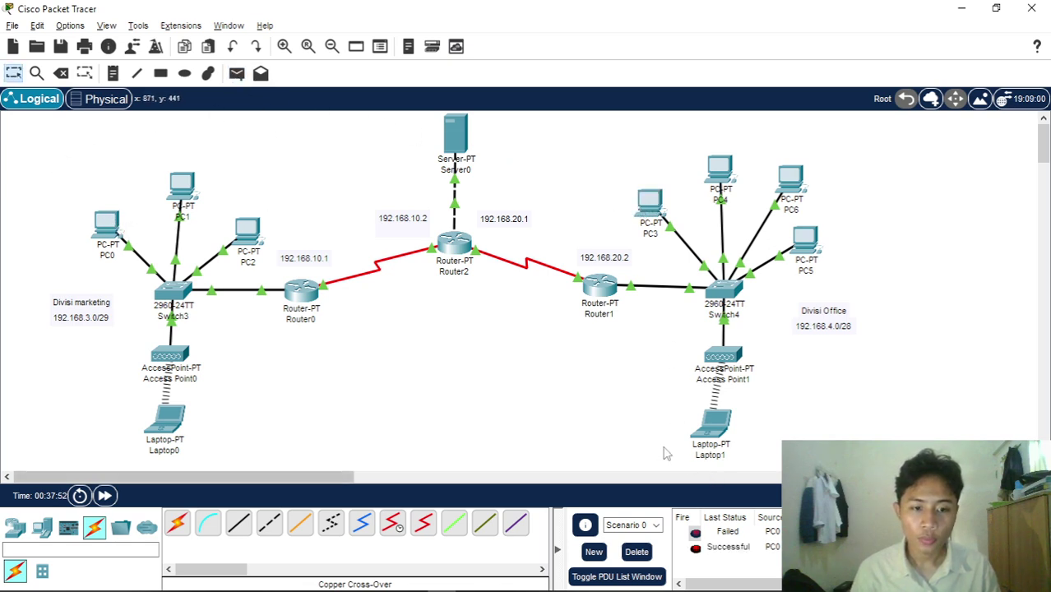
- Send simple PDUs from PC6 to PC2 and from PC6 to PC1, and clear the scenario's PDU list
{"action": "left_click", "coordinate": [237, 73]}
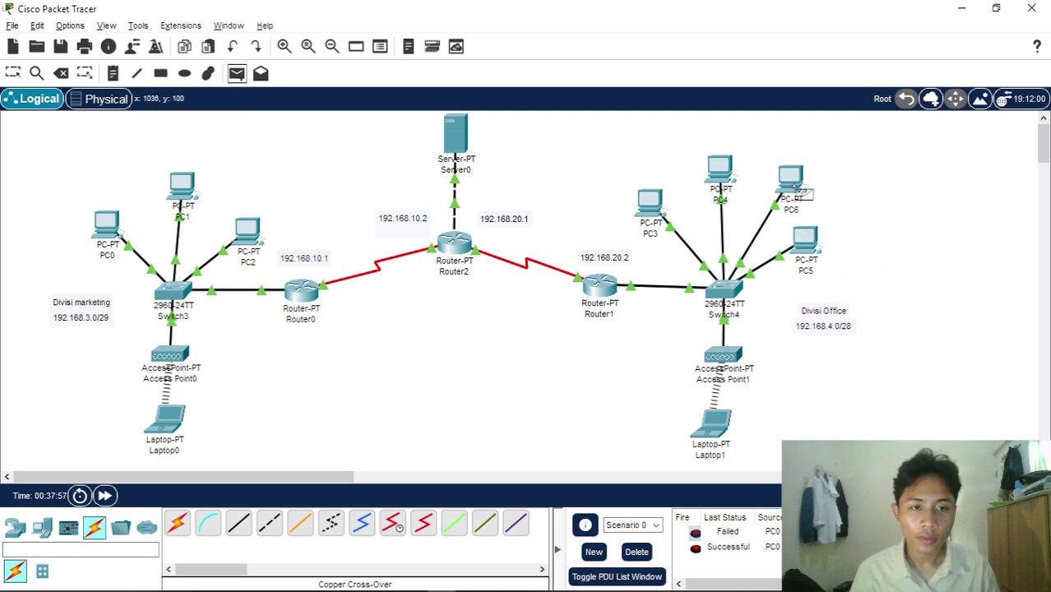
{"action": "left_click", "coordinate": [789, 178]}
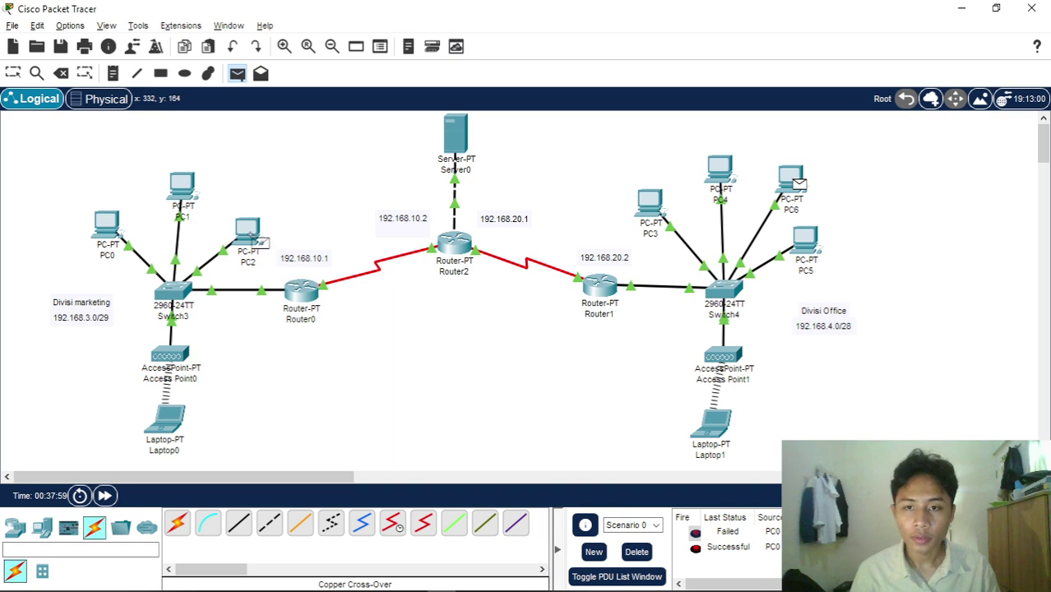
{"action": "left_click", "coordinate": [251, 234]}
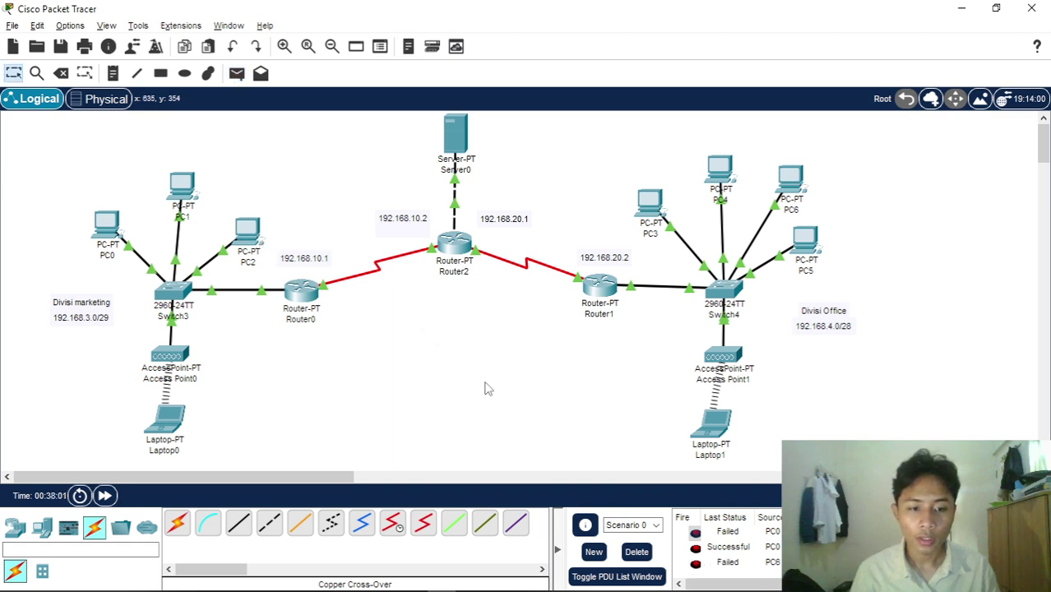
{"action": "left_click", "coordinate": [236, 74]}
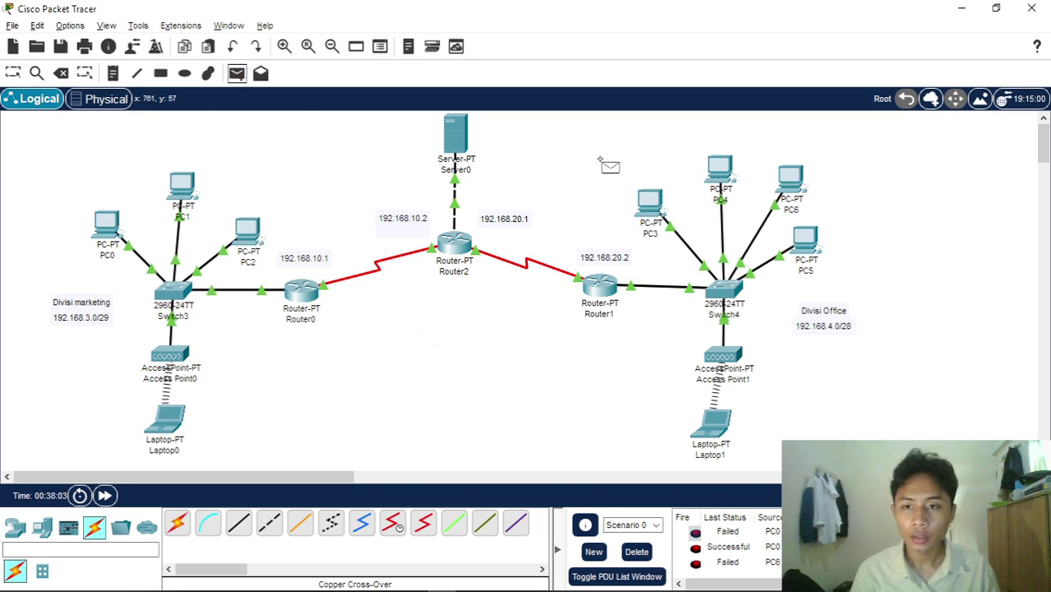
{"action": "left_click", "coordinate": [791, 182]}
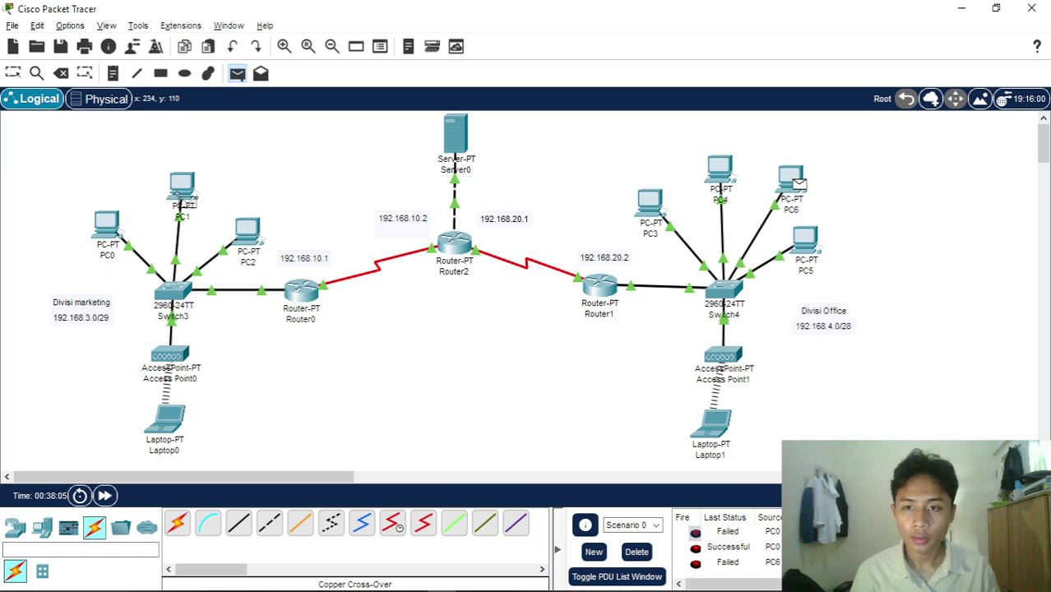
{"action": "left_click", "coordinate": [182, 191]}
{"action": "scroll", "coordinate": [773, 552], "scroll_direction": "down", "scroll_amount": 1}
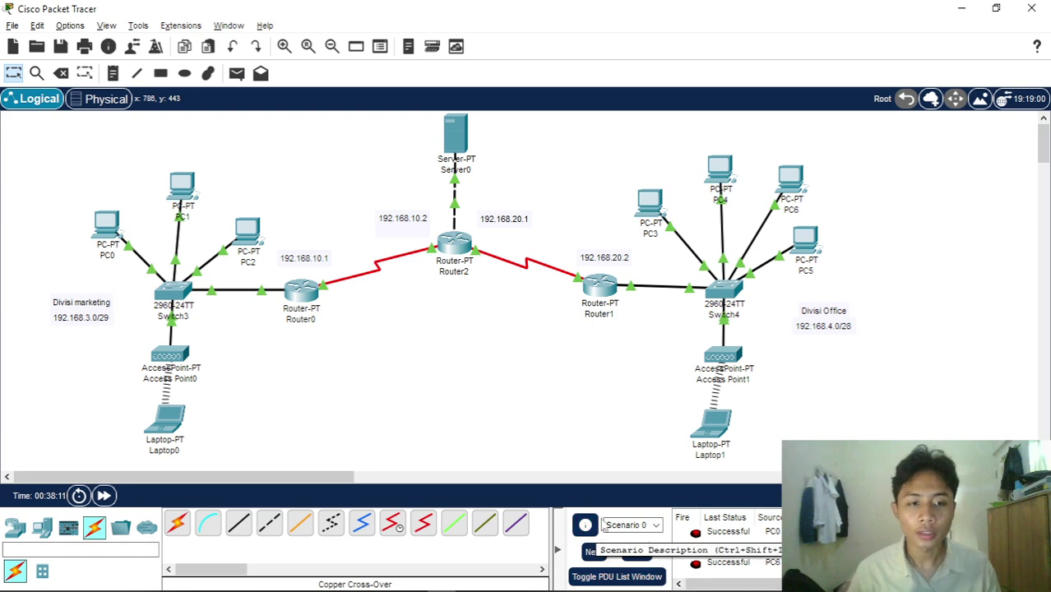
{"action": "left_click", "coordinate": [636, 552]}
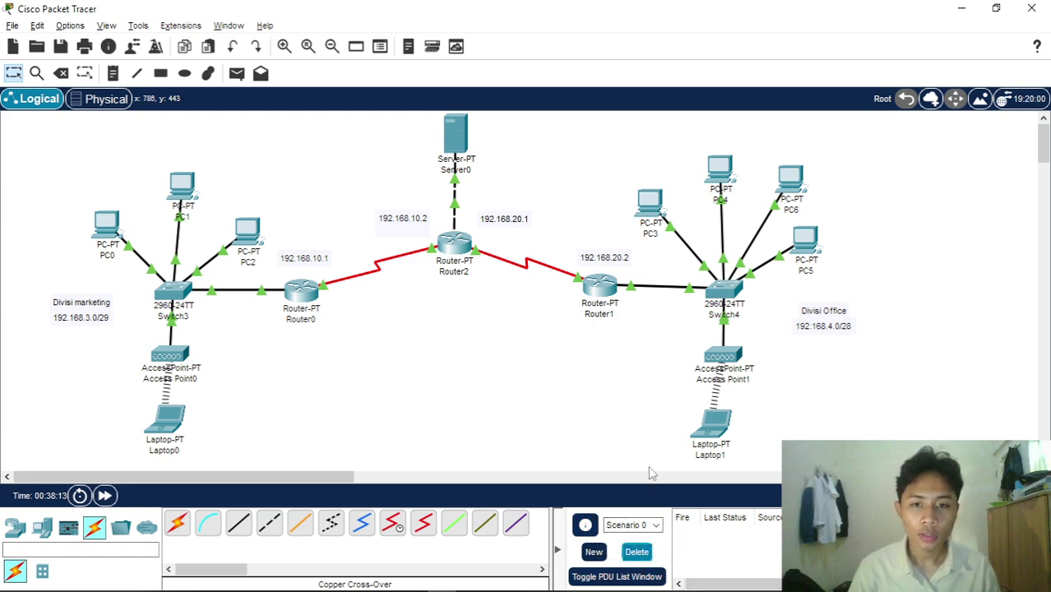
- Send simple PDUs from the marketing laptop Laptop0 to PC3 and to PC6 in the office division
{"action": "left_click", "coordinate": [236, 73]}
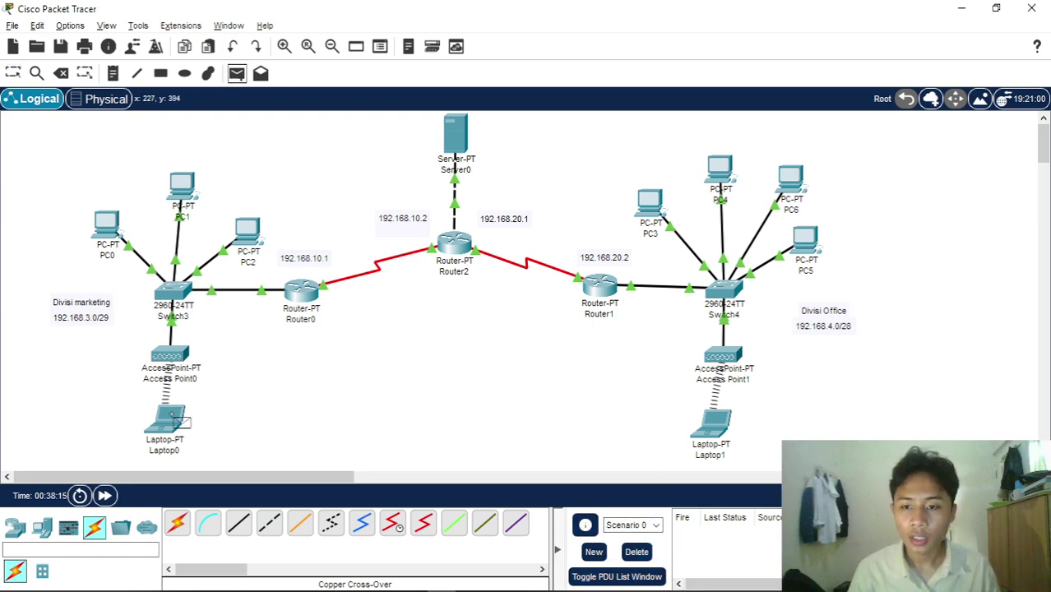
{"action": "left_click", "coordinate": [168, 419]}
{"action": "left_click", "coordinate": [667, 212]}
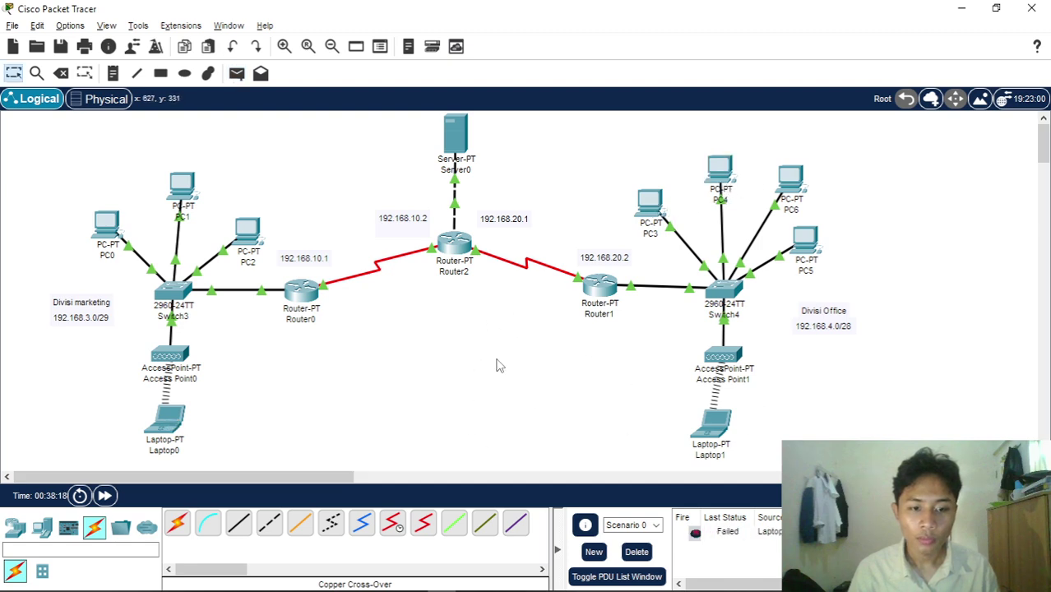
{"action": "left_click", "coordinate": [236, 73]}
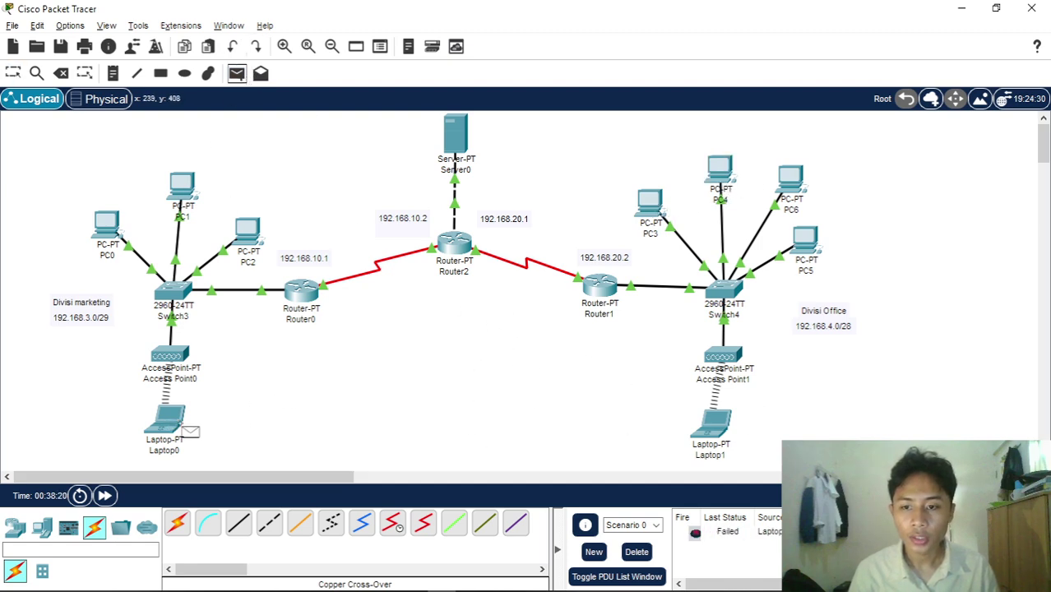
{"action": "left_click", "coordinate": [171, 423]}
{"action": "left_click", "coordinate": [788, 180]}
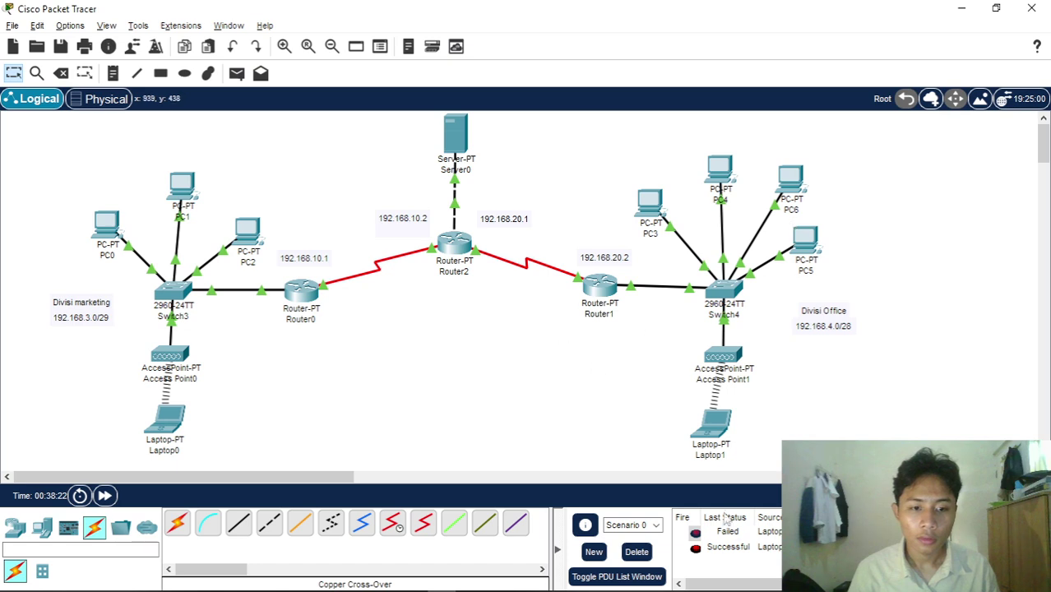
- Send simple PDUs from the office laptop Laptop1 to PC2 and to PC0, and clear the scenario's PDU list
{"action": "left_click", "coordinate": [236, 73]}
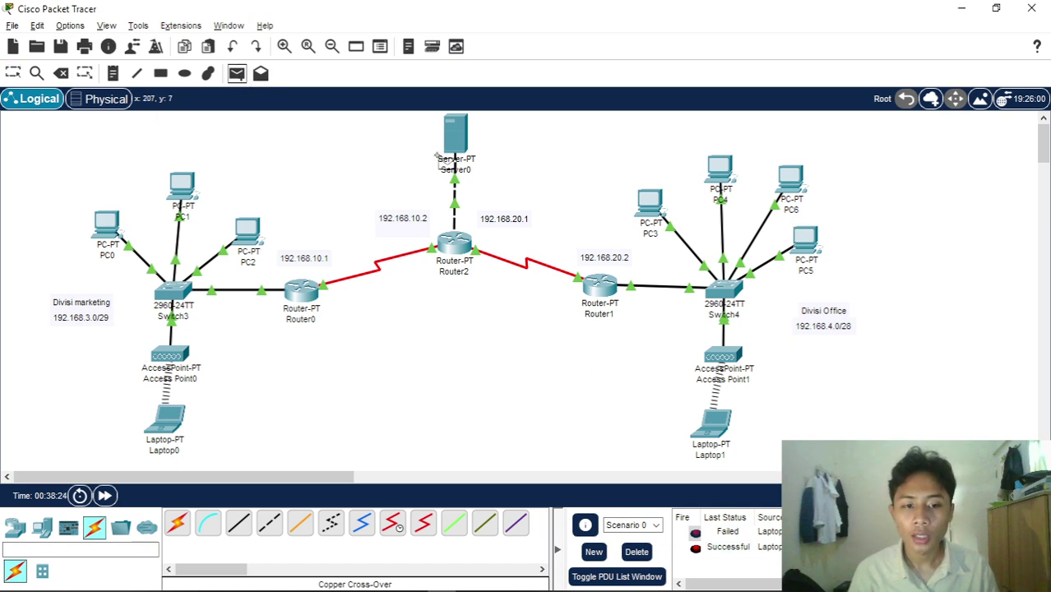
{"action": "left_click", "coordinate": [714, 422]}
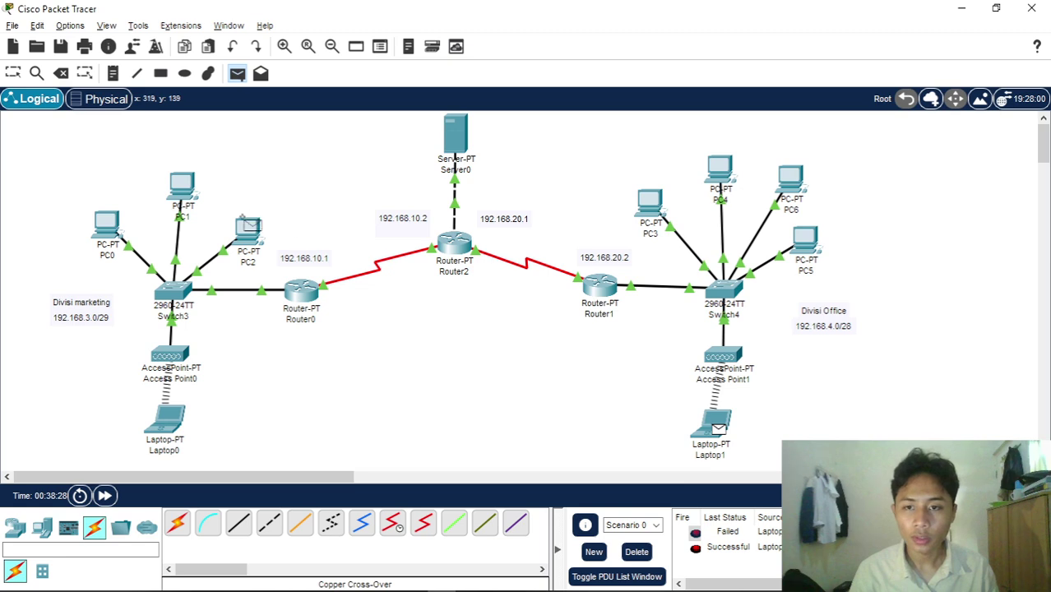
{"action": "left_click", "coordinate": [256, 244]}
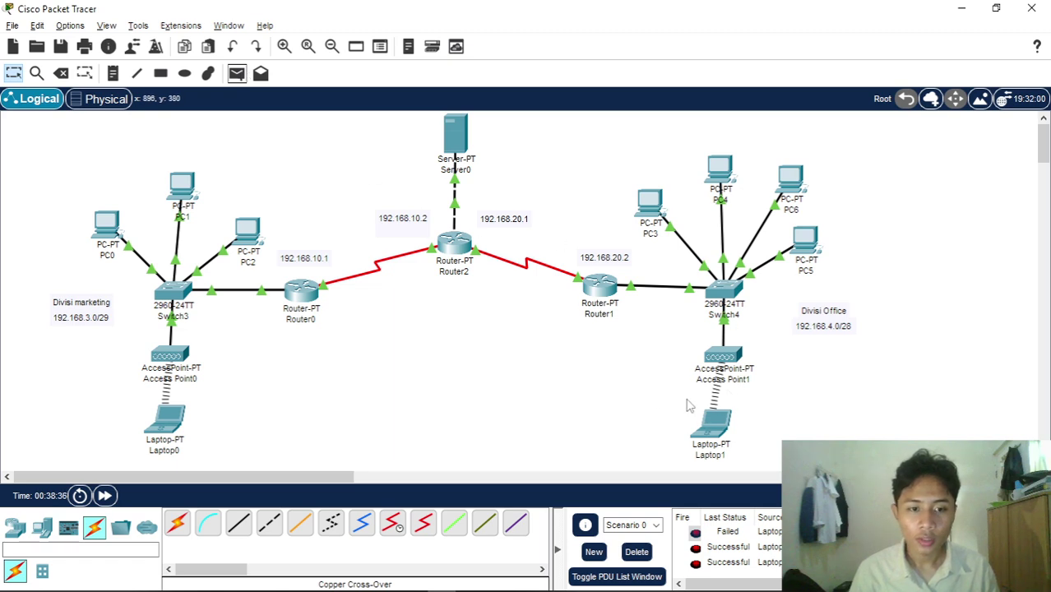
{"action": "left_click", "coordinate": [237, 73]}
{"action": "left_click", "coordinate": [709, 428]}
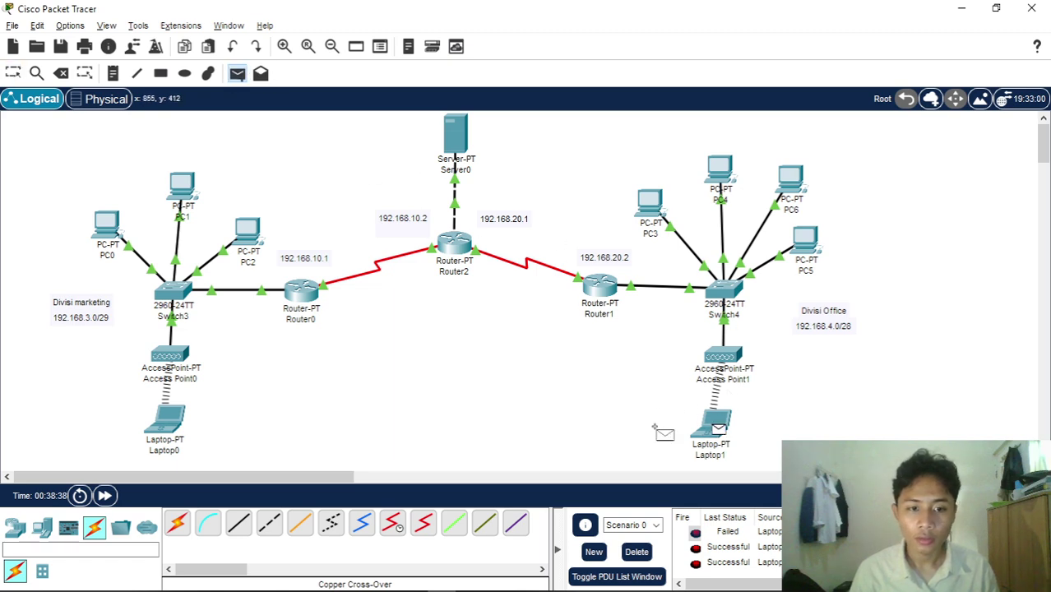
{"action": "left_click", "coordinate": [106, 230]}
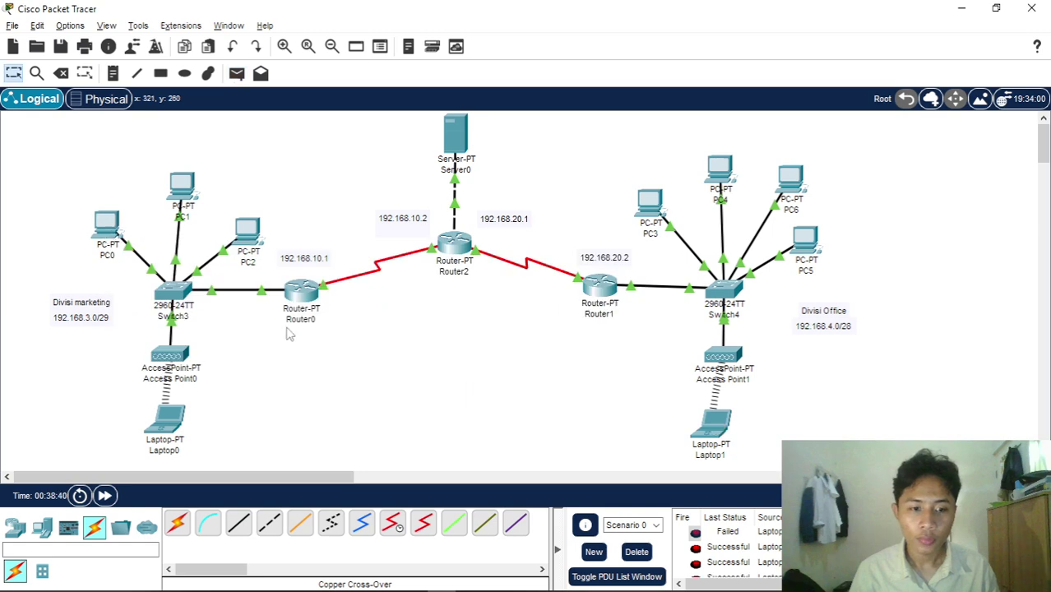
{"action": "left_click", "coordinate": [637, 552]}
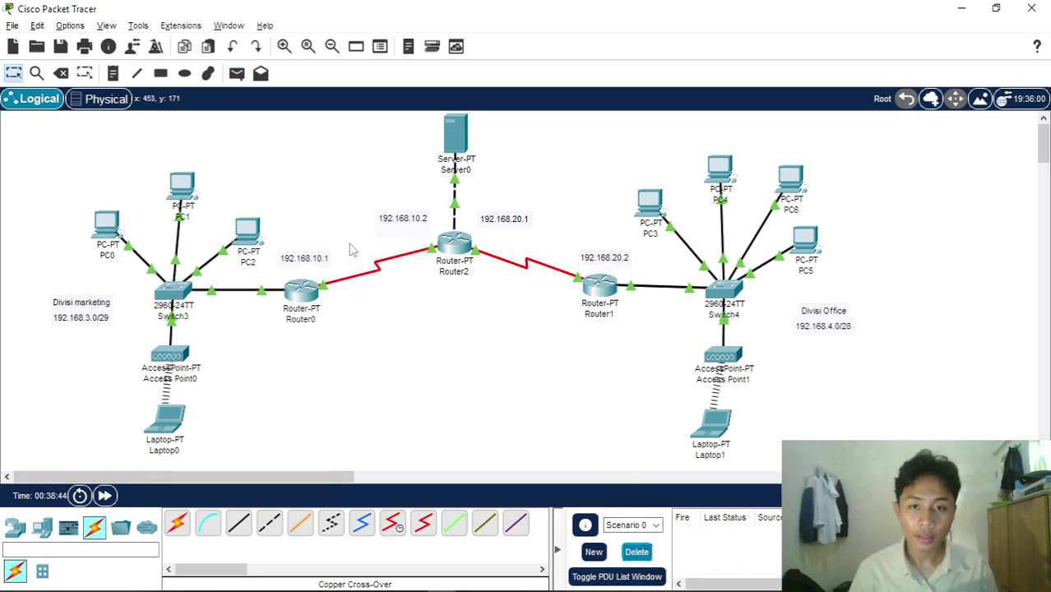
- Recheck the assignment tasks and send a simple PDU from PC1 in the marketing division to Server0
{"action": "key", "text": "alt+Tab"}
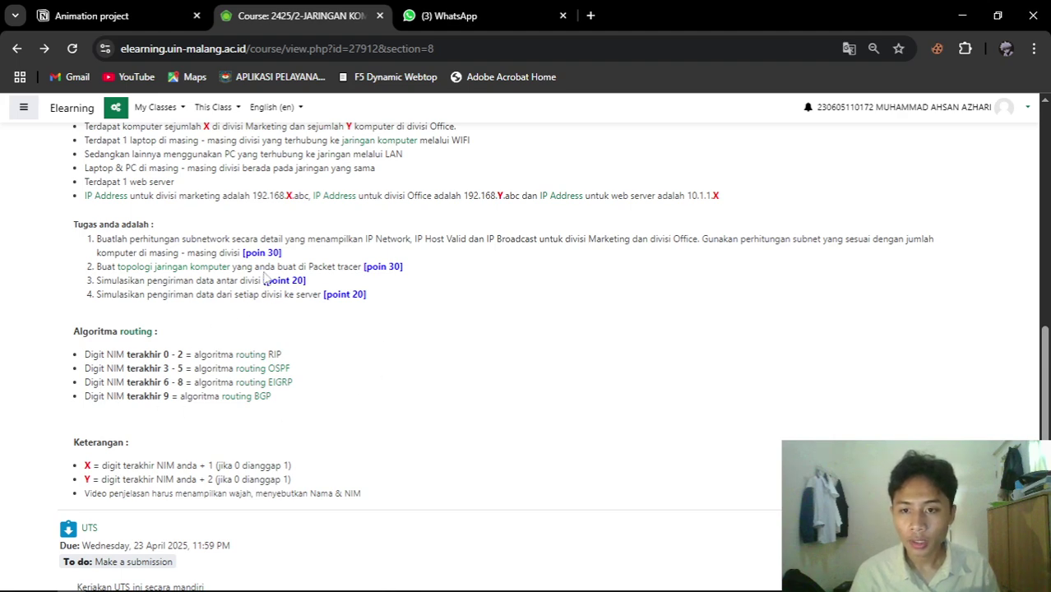
{"action": "key", "text": "alt+Tab"}
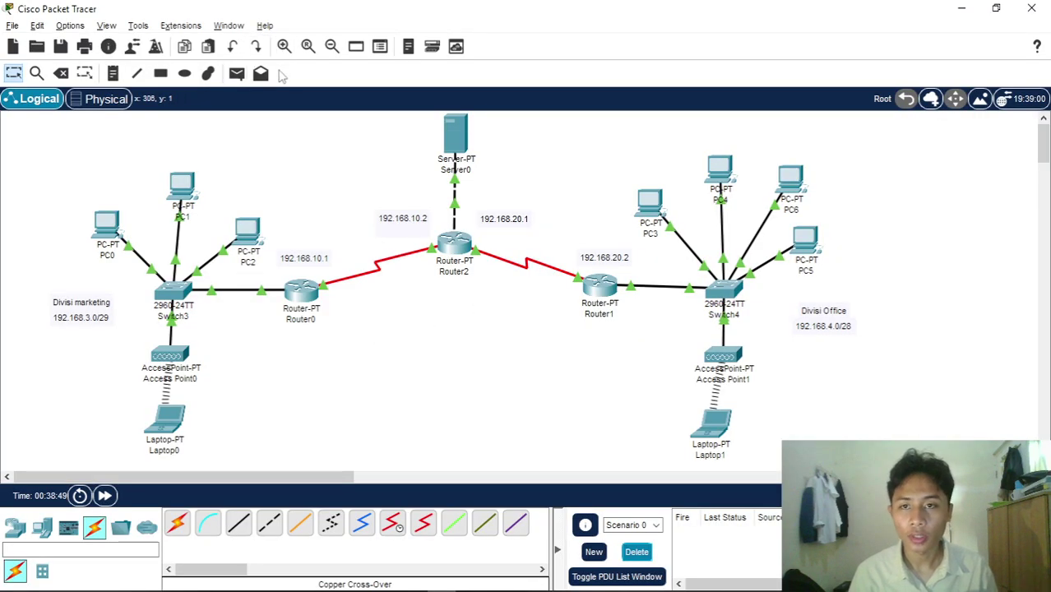
{"action": "left_click", "coordinate": [236, 74]}
{"action": "left_click", "coordinate": [179, 182]}
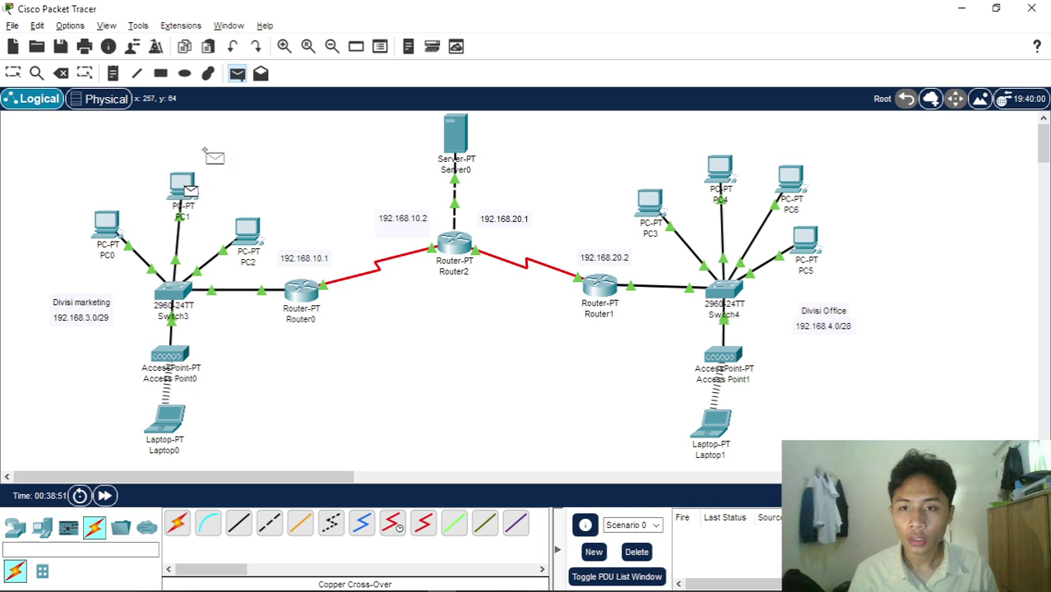
{"action": "left_click", "coordinate": [451, 134]}
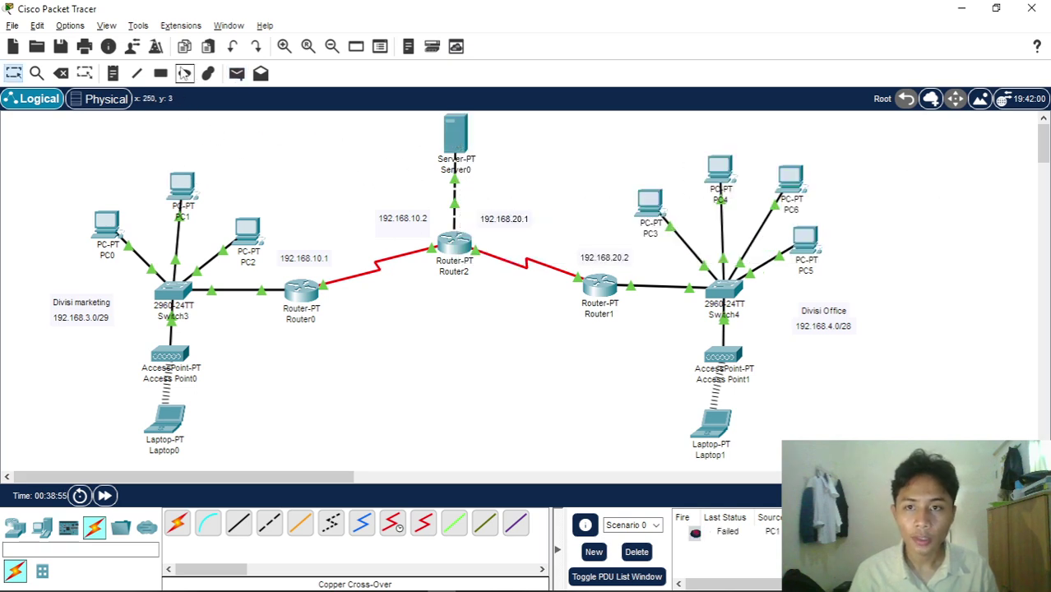
- Send simple PDUs from PC1 and from Laptop0 in the marketing division to Server0
{"action": "left_click", "coordinate": [236, 73]}
{"action": "left_click", "coordinate": [184, 184]}
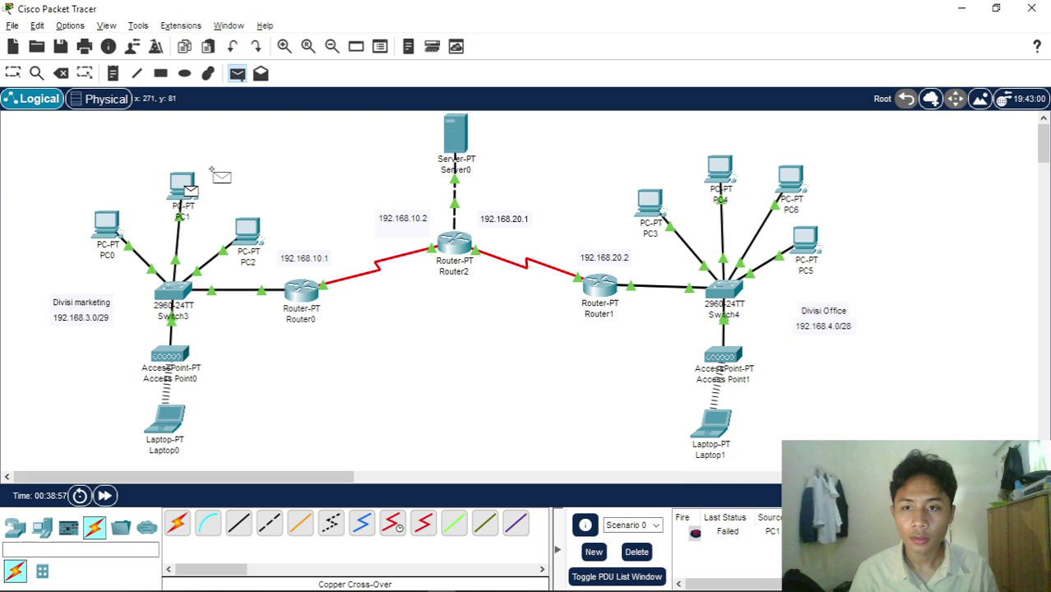
{"action": "left_click", "coordinate": [457, 135]}
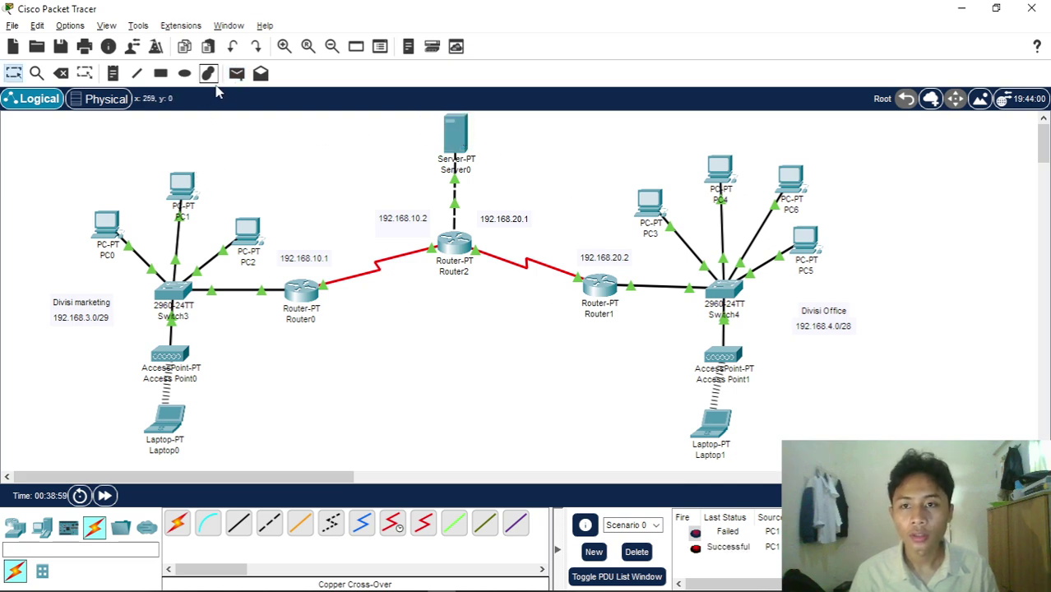
{"action": "left_click", "coordinate": [237, 73]}
{"action": "left_click", "coordinate": [170, 421]}
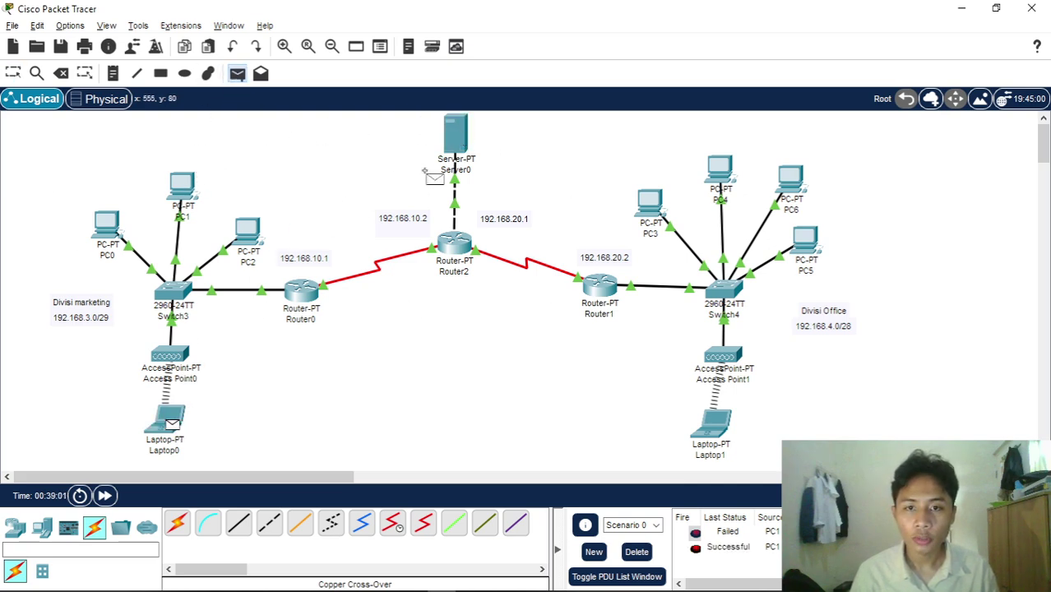
{"action": "left_click", "coordinate": [451, 146]}
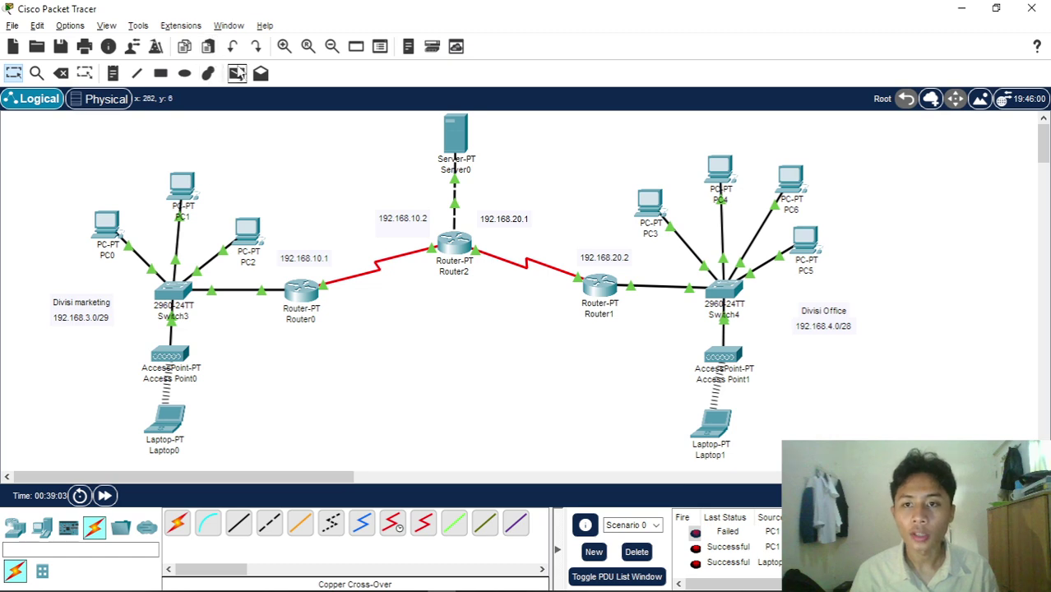
- Send simple PDUs from PC6 and from Laptop1 in the office division to Server0, and clear the scenario's PDU list
{"action": "left_click", "coordinate": [237, 74]}
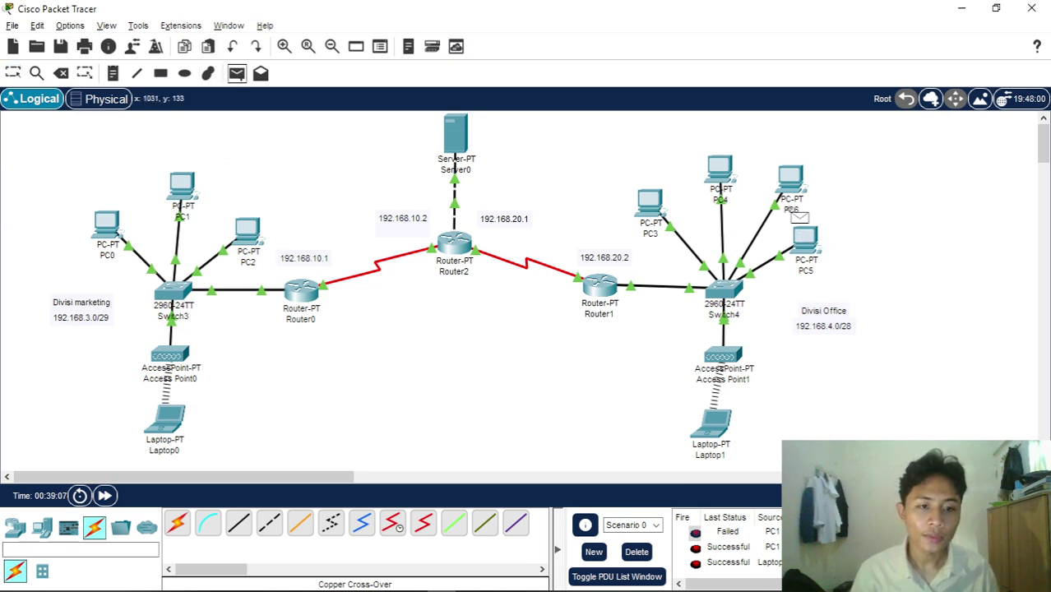
{"action": "left_click", "coordinate": [792, 187]}
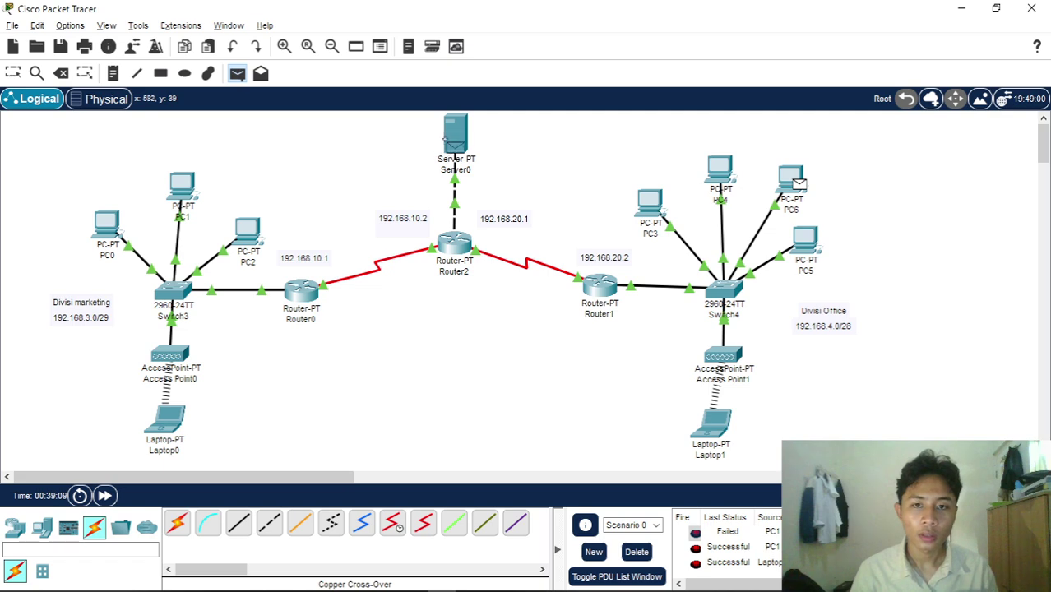
{"action": "left_click", "coordinate": [458, 141]}
{"action": "key", "text": "Delete"}
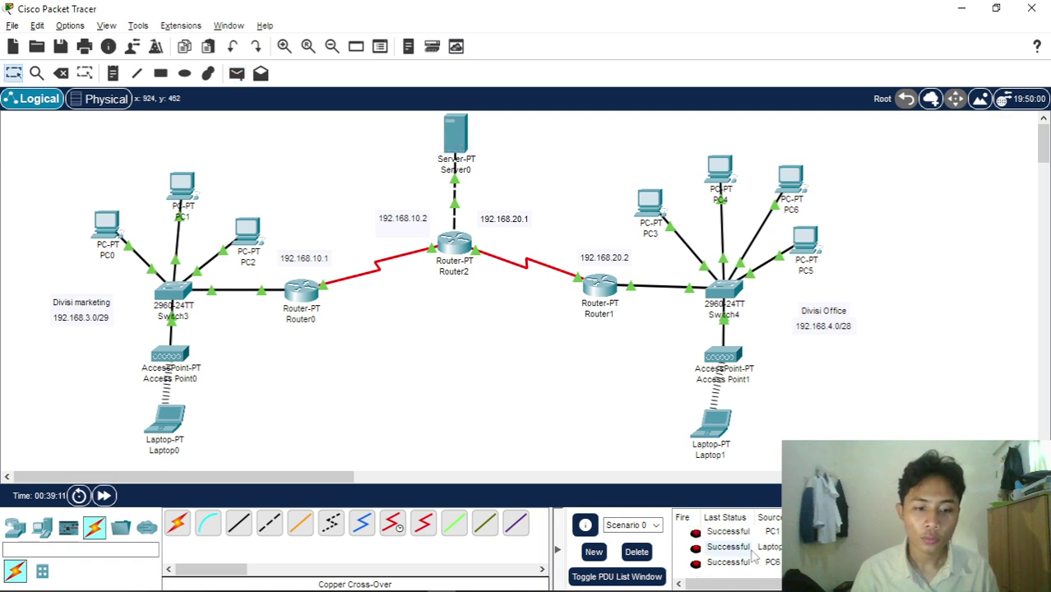
{"action": "left_click", "coordinate": [236, 77]}
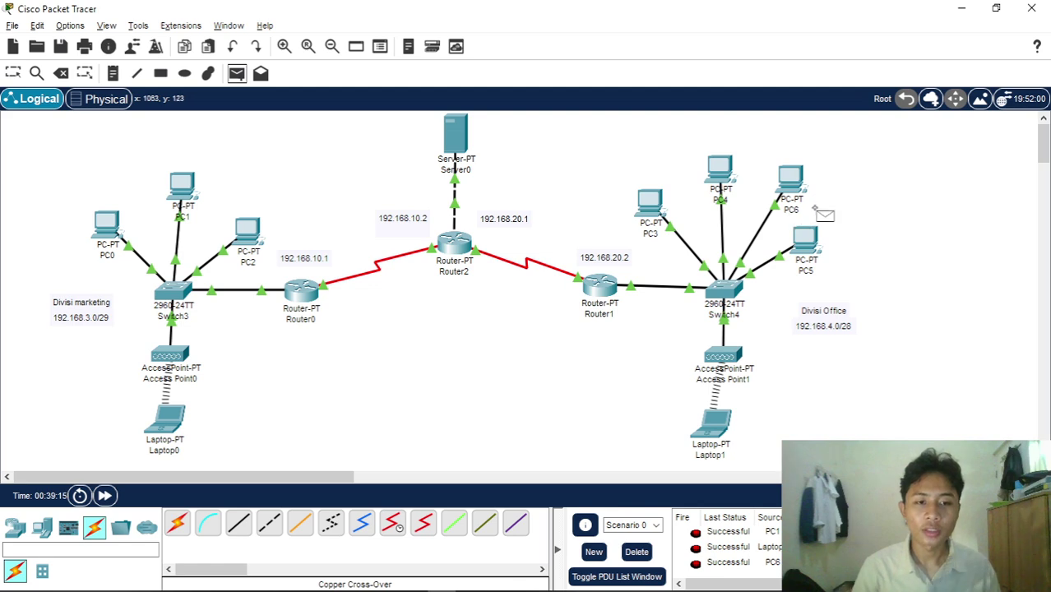
{"action": "left_click", "coordinate": [712, 425]}
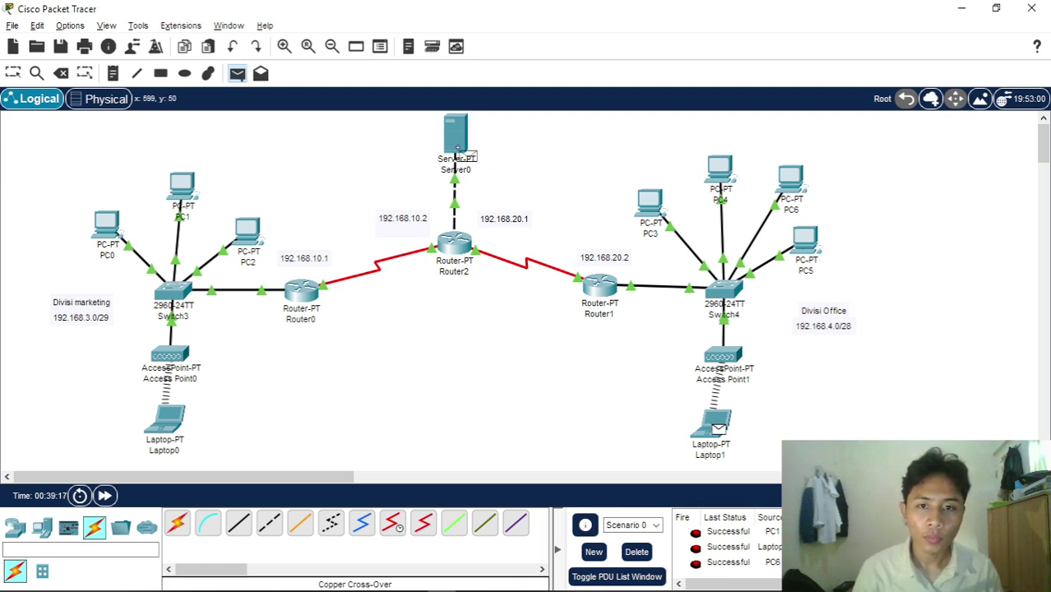
{"action": "left_click", "coordinate": [464, 152]}
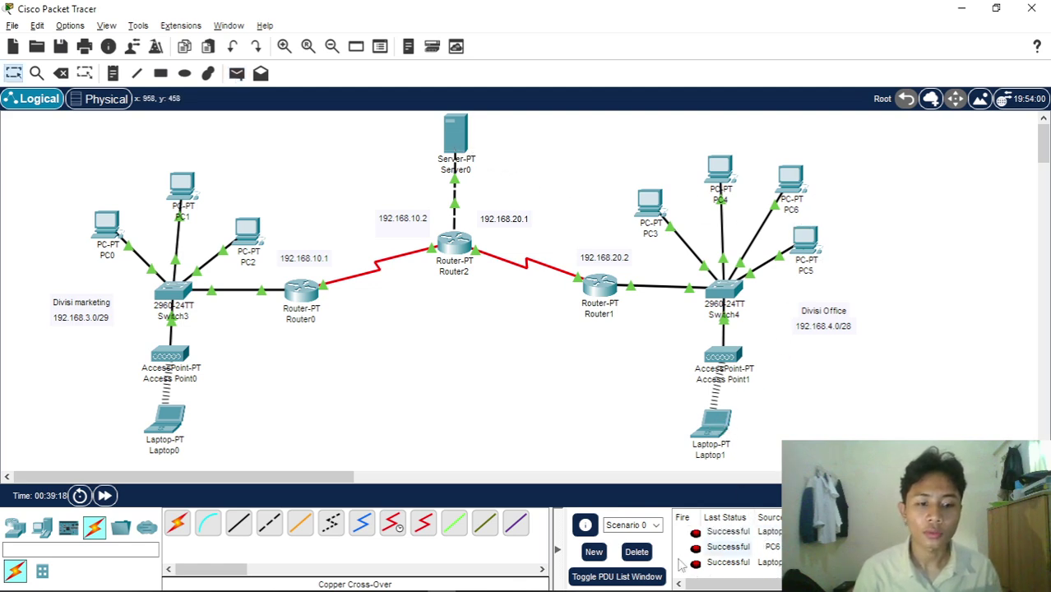
{"action": "left_click", "coordinate": [636, 552]}
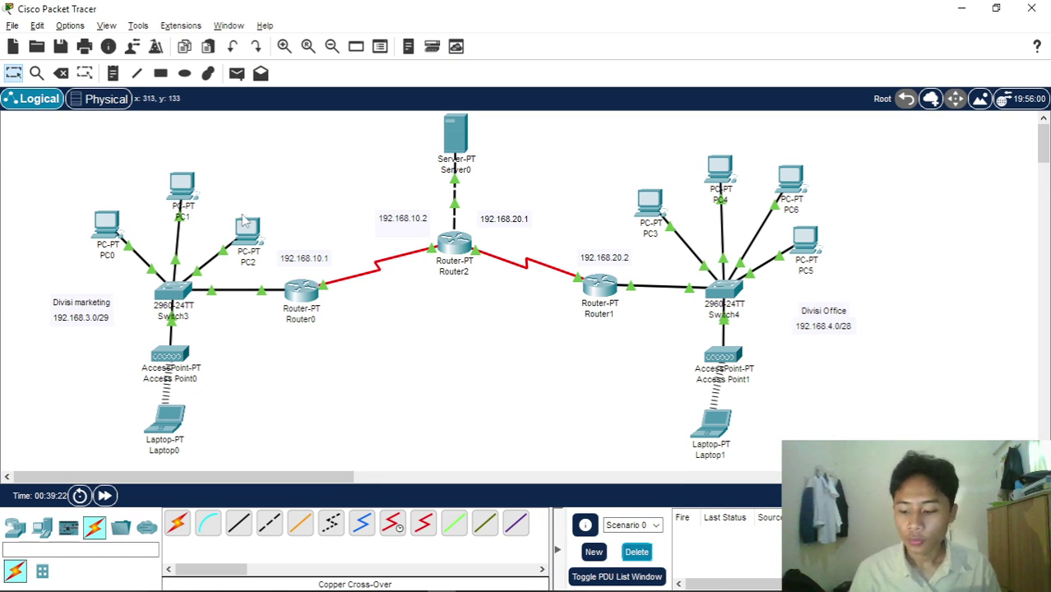
- Check the network requirements and task list on the e-learning assignment page, and return to Packet Tracer
{"action": "key", "text": "alt+Tab"}
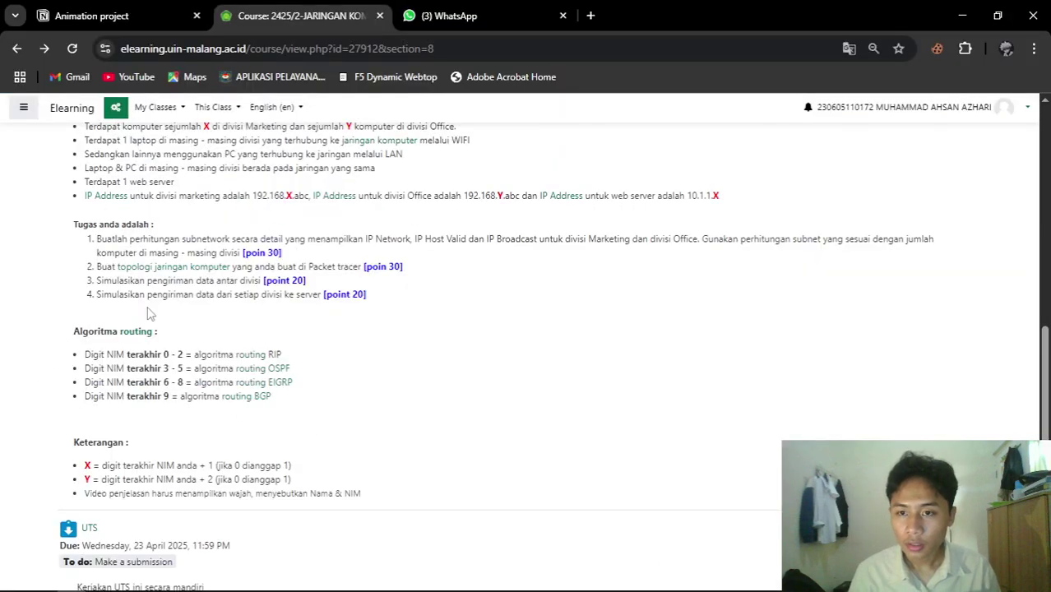
{"action": "scroll", "coordinate": [149, 311], "scroll_direction": "up", "scroll_amount": 2}
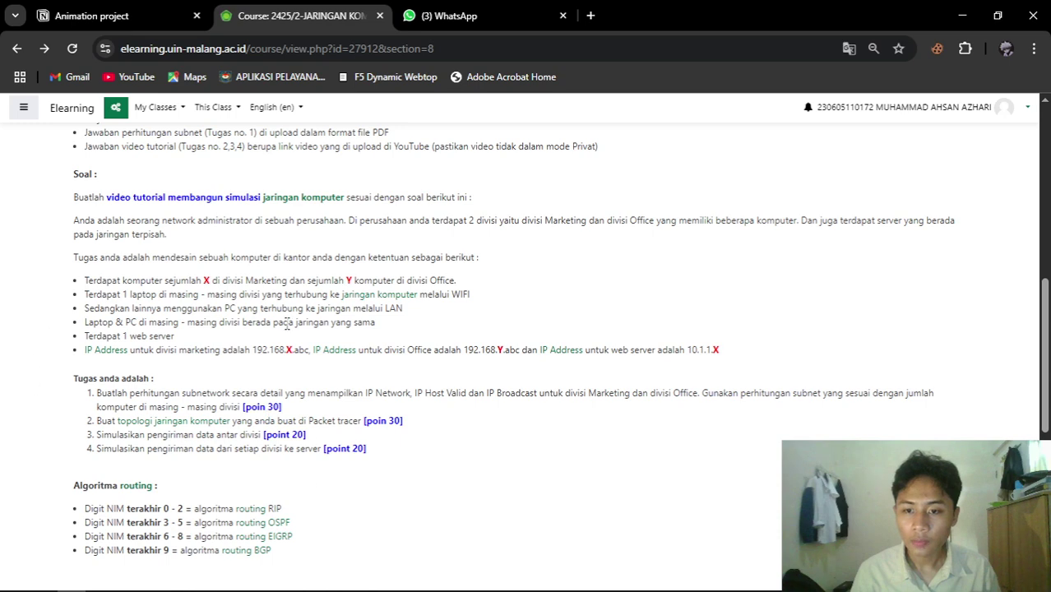
{"action": "key", "text": "alt+Tab"}
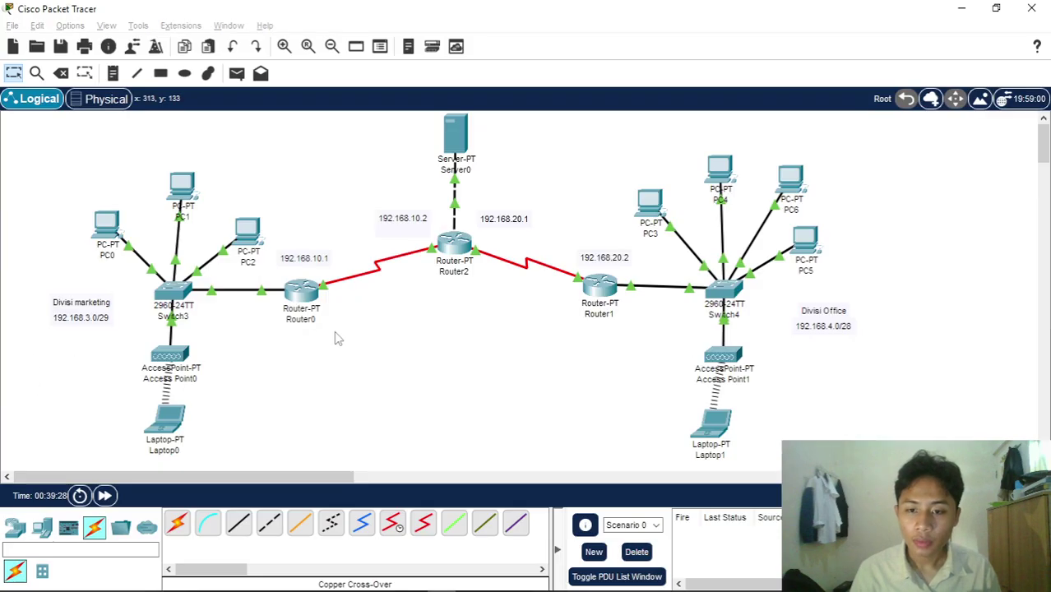
- Send simple PDUs from PC2 and from PC5 to Server0, and clear the scenario's PDU list
{"action": "left_click", "coordinate": [236, 73]}
{"action": "left_click", "coordinate": [247, 232]}
{"action": "left_click", "coordinate": [456, 173]}
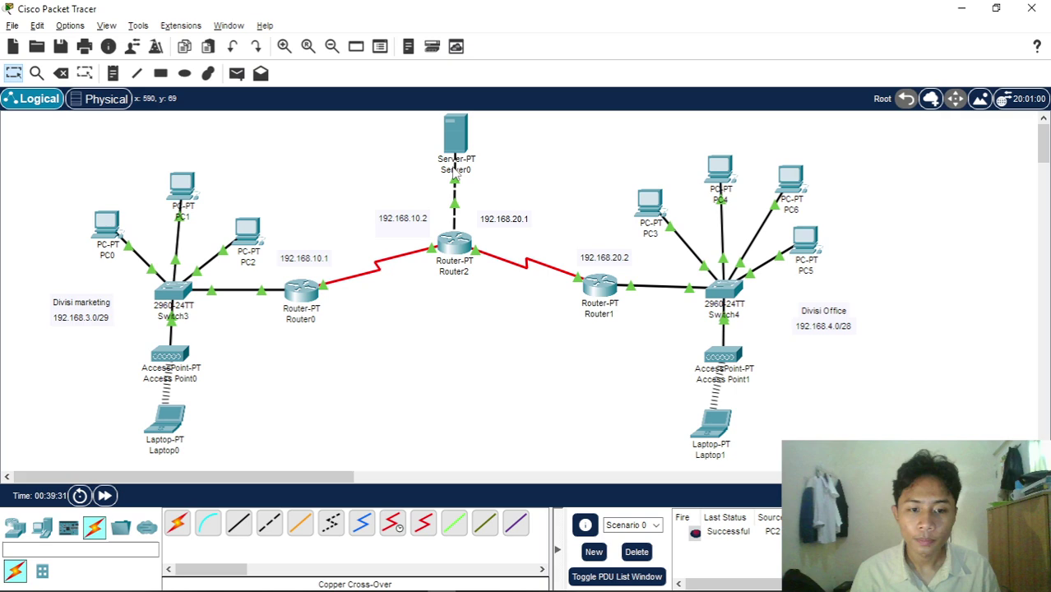
{"action": "left_click", "coordinate": [237, 73]}
{"action": "left_click", "coordinate": [805, 238]}
{"action": "left_click", "coordinate": [453, 145]}
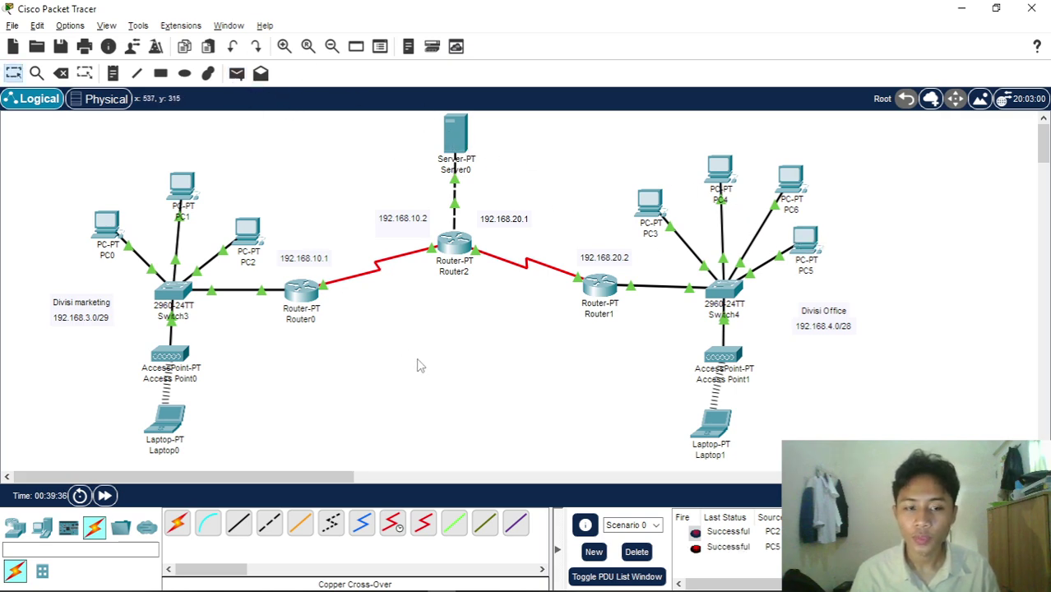
{"action": "left_click", "coordinate": [636, 552]}
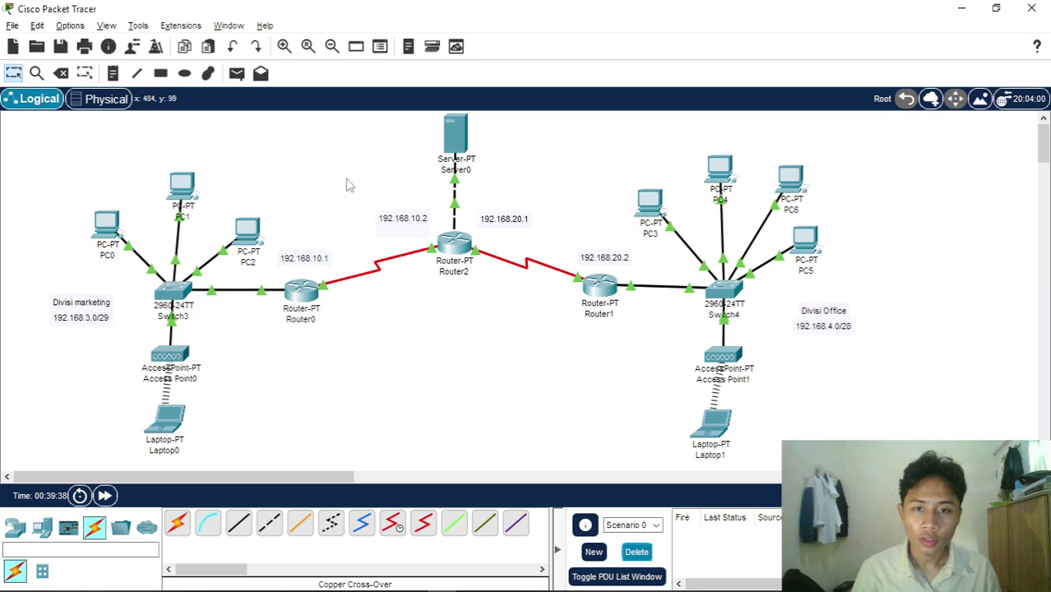
- Load the web server's page at 10.1.1.3 in PC1's web browser and close the PC1 window
{"action": "left_click", "coordinate": [247, 233]}
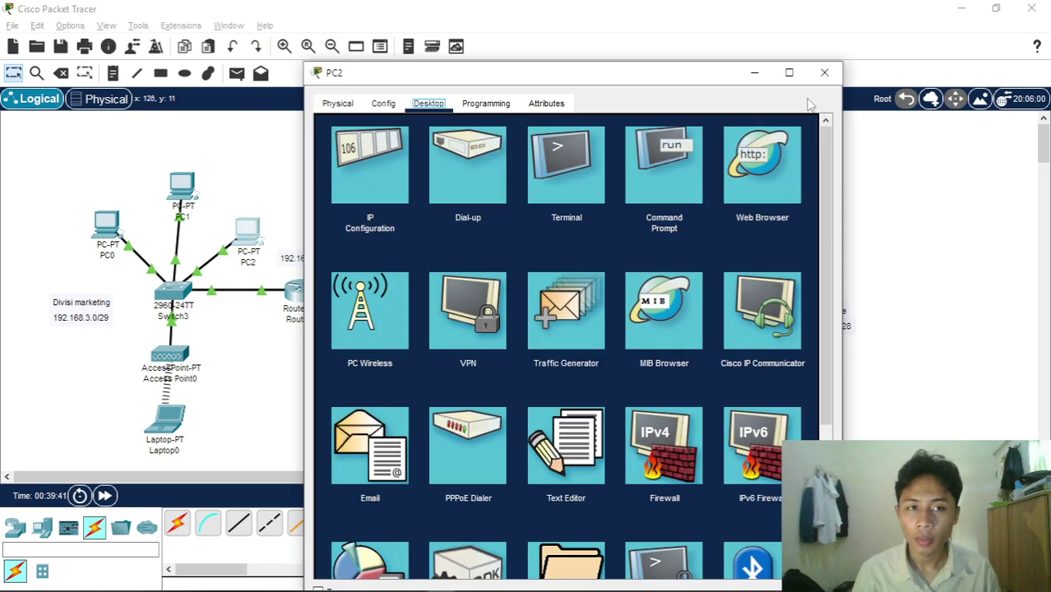
{"action": "left_click", "coordinate": [824, 73]}
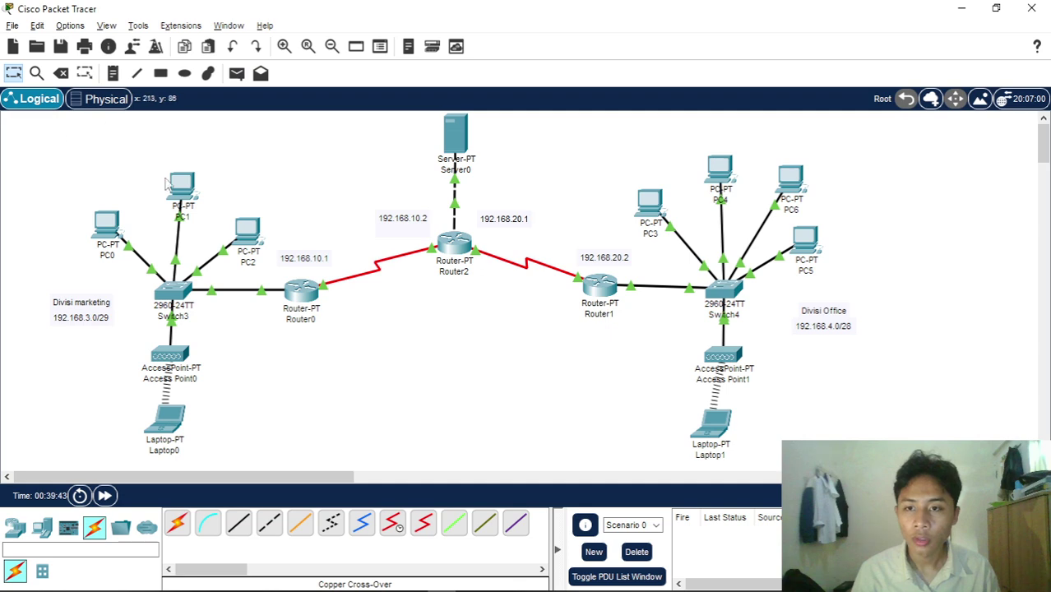
{"action": "left_click", "coordinate": [177, 184]}
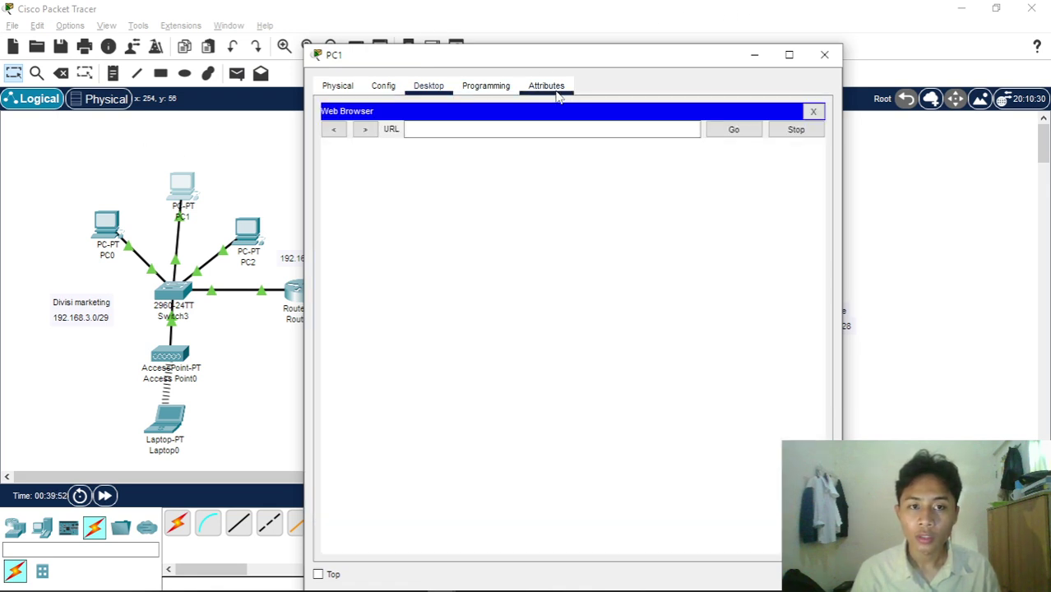
{"action": "left_click", "coordinate": [504, 134]}
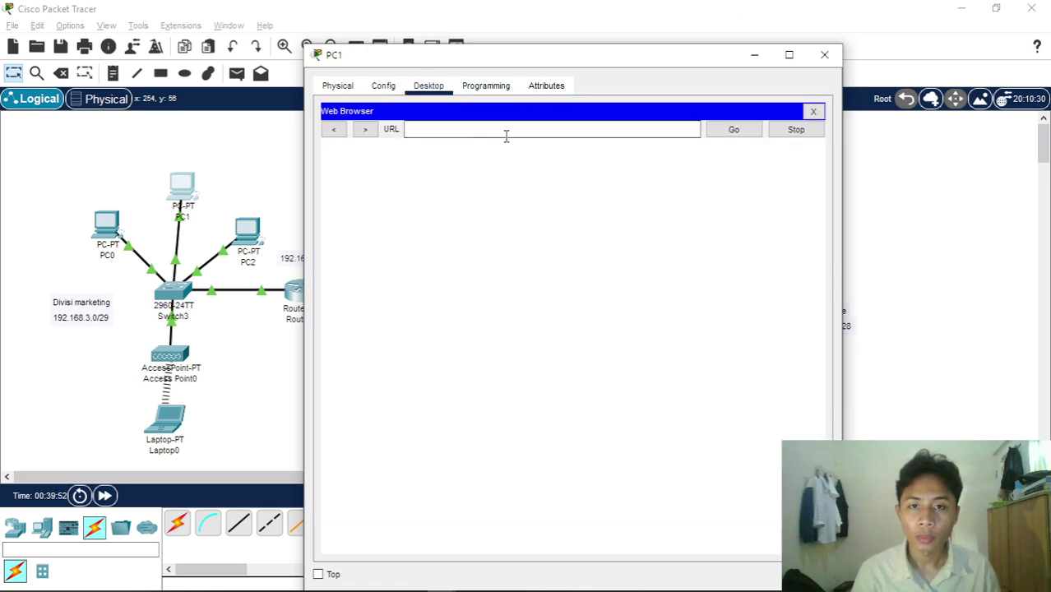
{"action": "type", "text": "10"}
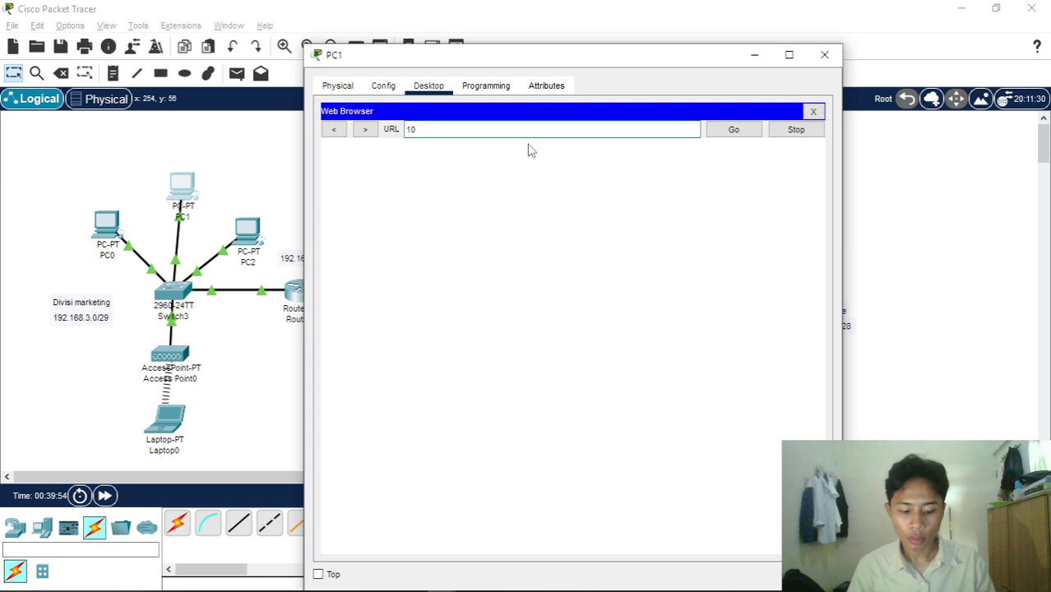
{"action": "type", "text": ".1."}
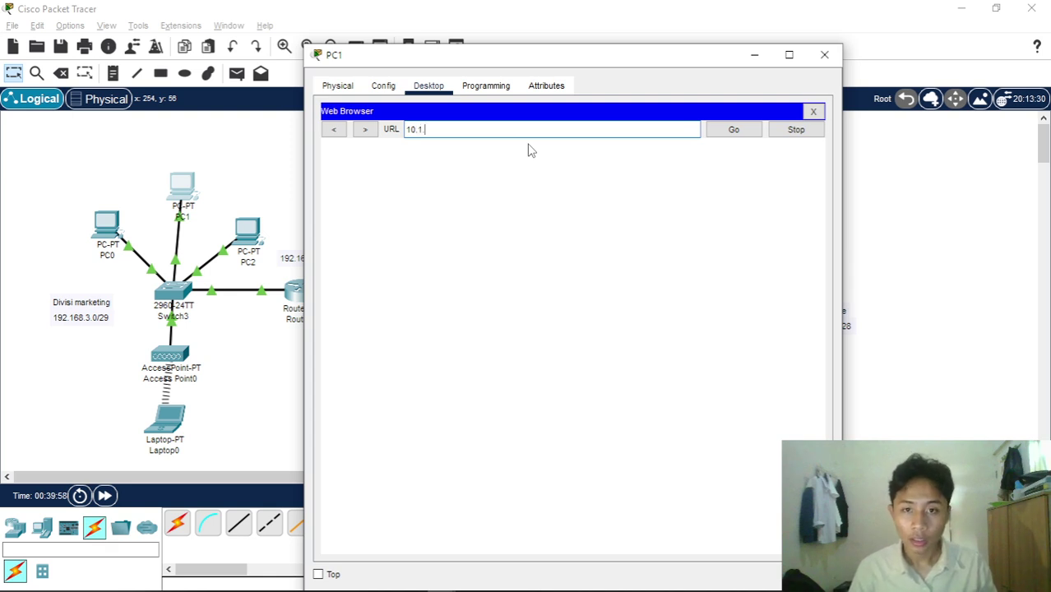
{"action": "type", "text": "3"}
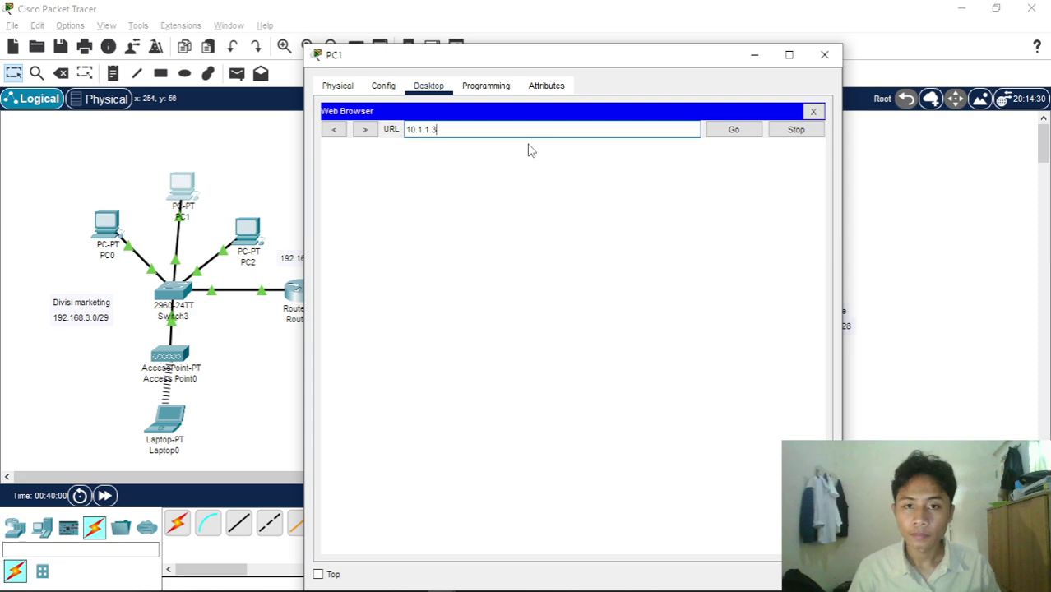
{"action": "left_click", "coordinate": [740, 133]}
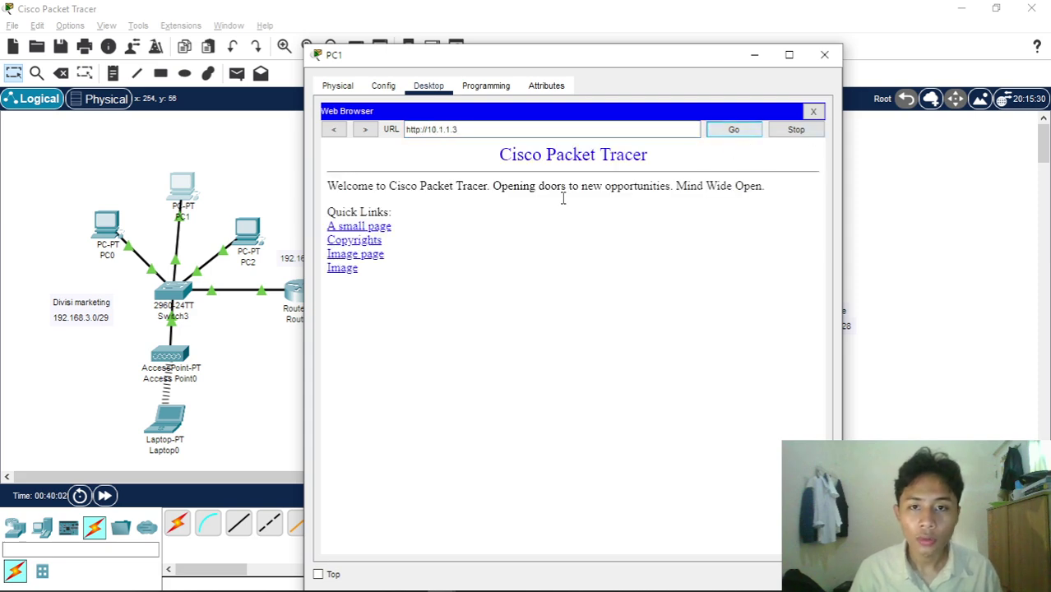
{"action": "left_click_drag", "start_coordinate": [497, 154], "coordinate": [609, 271]}
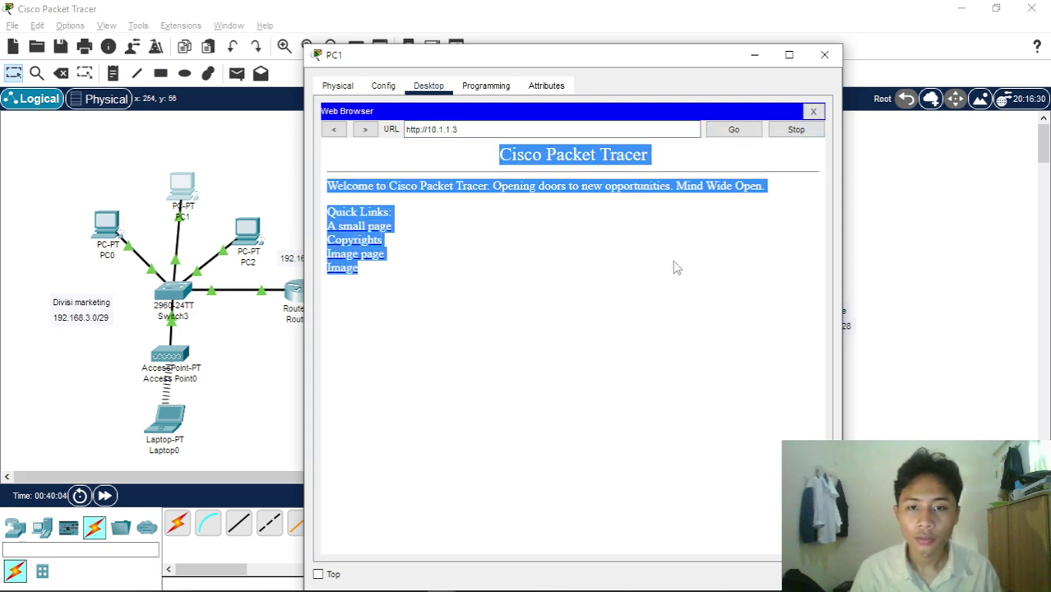
{"action": "left_click", "coordinate": [689, 227]}
{"action": "left_click_drag", "start_coordinate": [679, 64], "coordinate": [785, 95]}
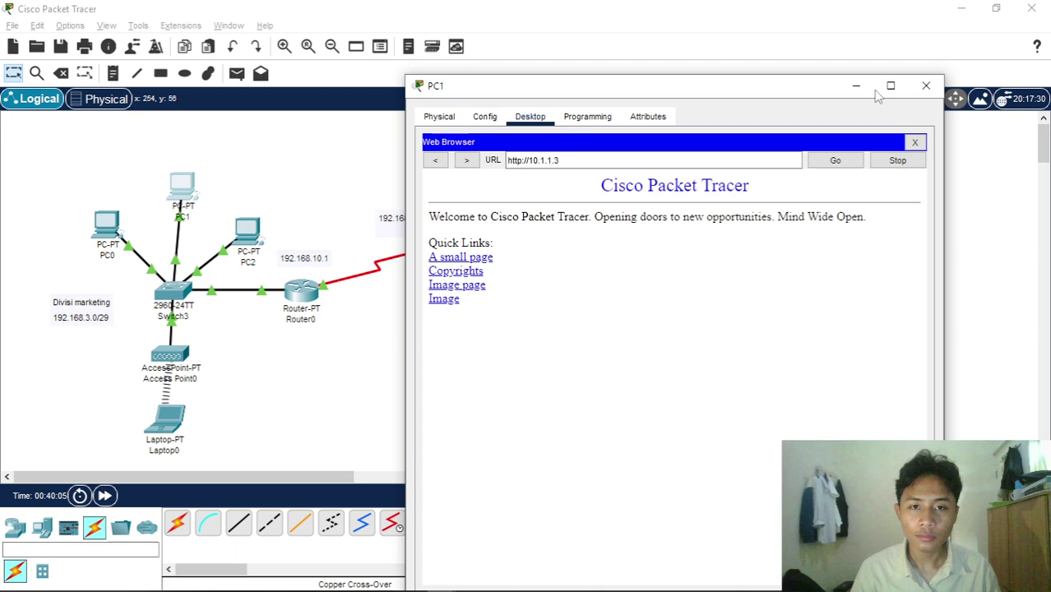
{"action": "left_click", "coordinate": [930, 85]}
- Load the web server's page at 10.1.1.3 in PC6's web browser and close the PC6 window
{"action": "left_click", "coordinate": [789, 177]}
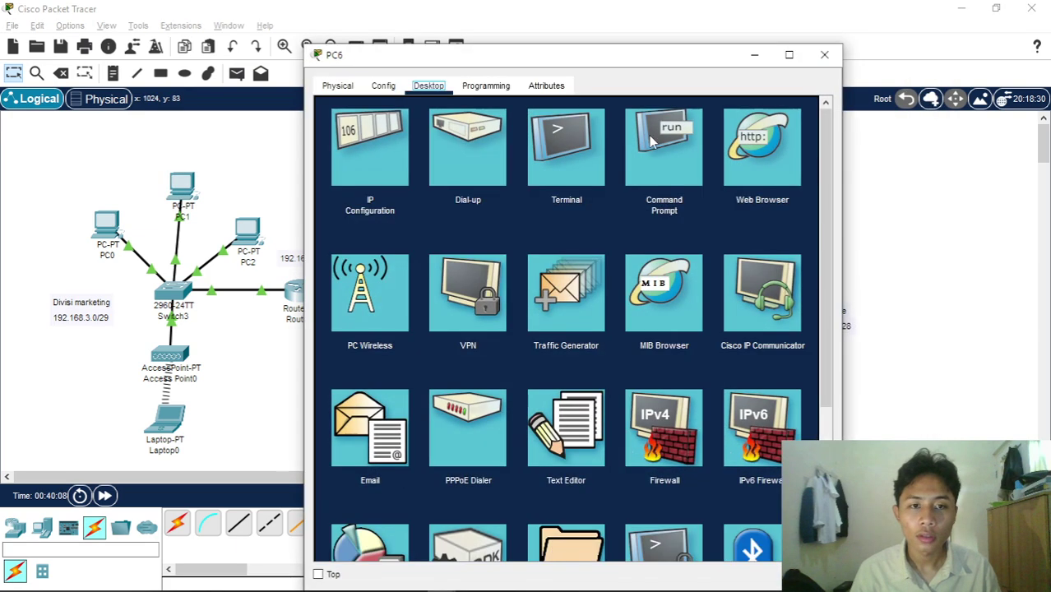
{"action": "left_click", "coordinate": [747, 148]}
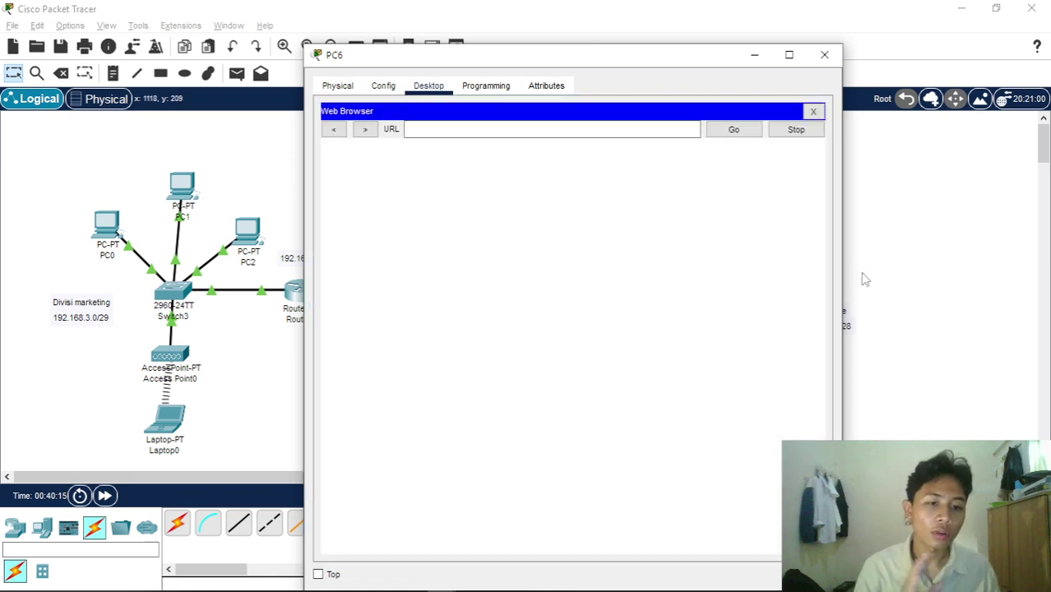
{"action": "left_click", "coordinate": [592, 131]}
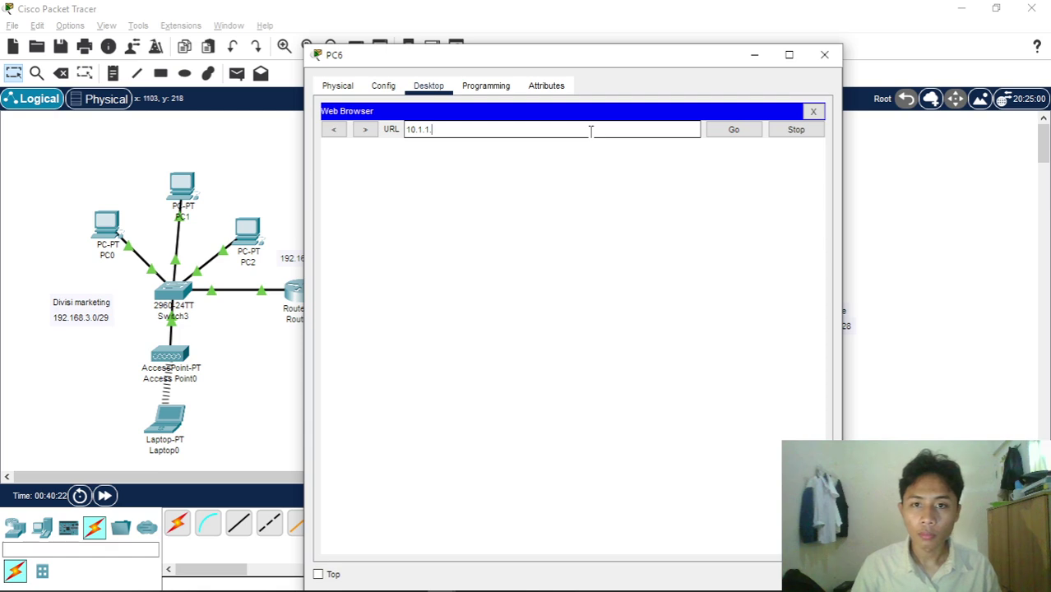
{"action": "type", "text": "10.1.1.3"}
{"action": "left_click", "coordinate": [753, 130]}
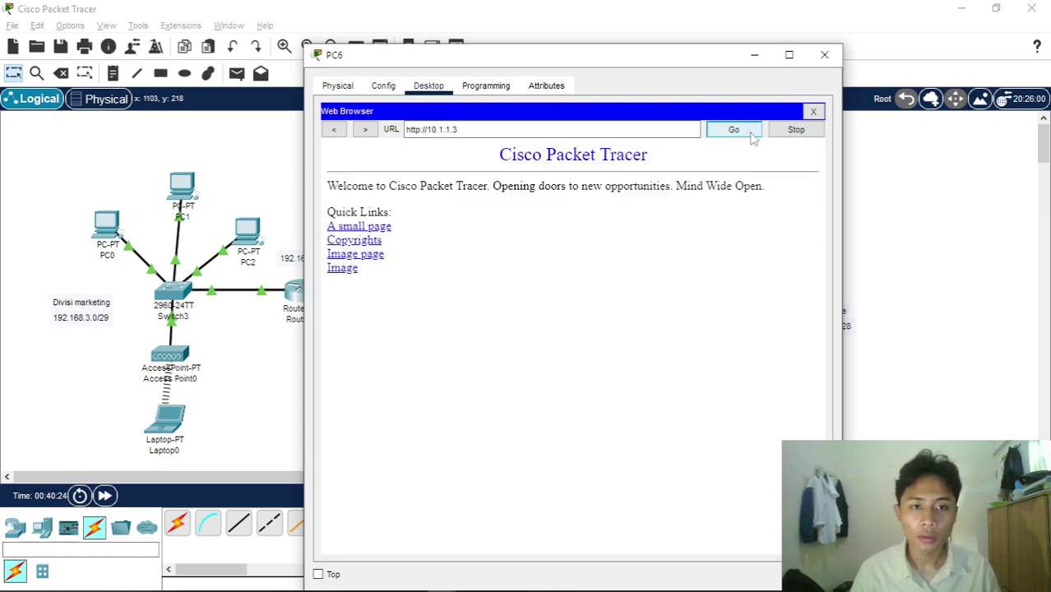
{"action": "left_click_drag", "start_coordinate": [441, 164], "coordinate": [639, 306]}
{"action": "left_click", "coordinate": [639, 306]}
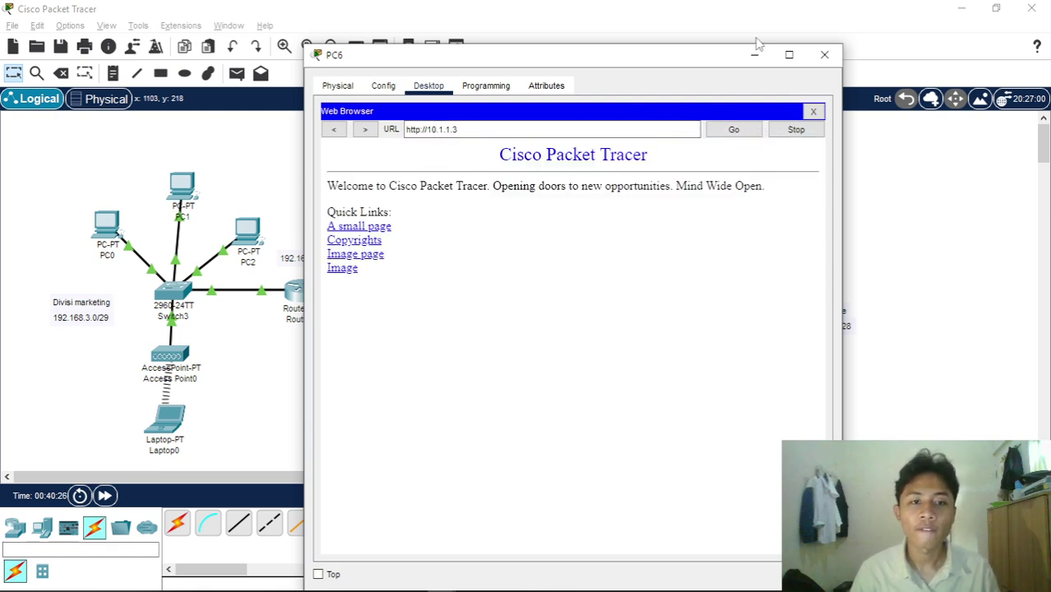
{"action": "left_click", "coordinate": [825, 57]}
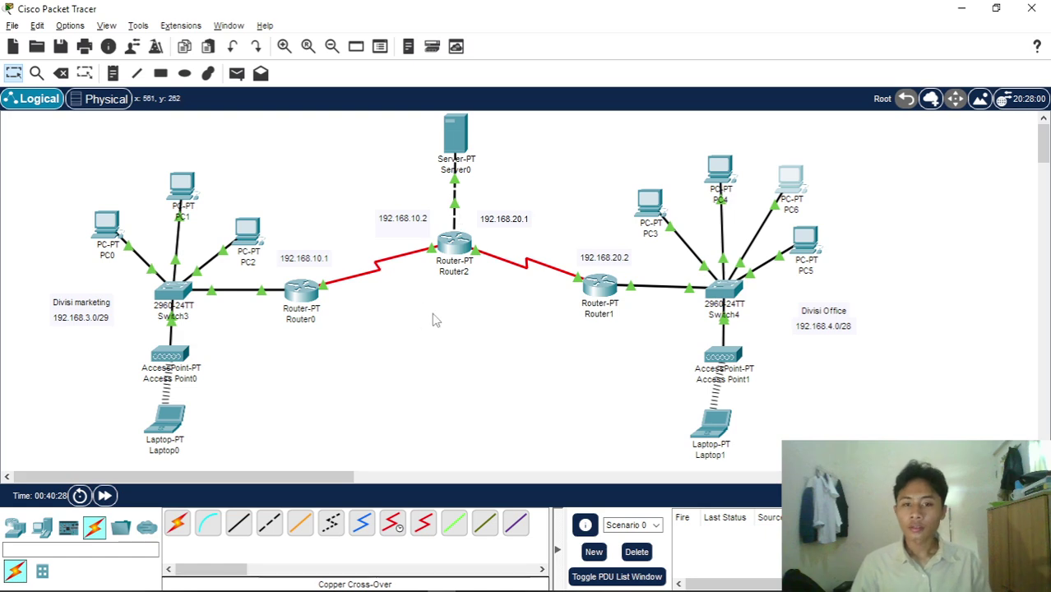
- Recheck the assignment requirements on the e-learning page against the finished topology, and switch to OBS
{"action": "key", "text": "alt+Tab"}
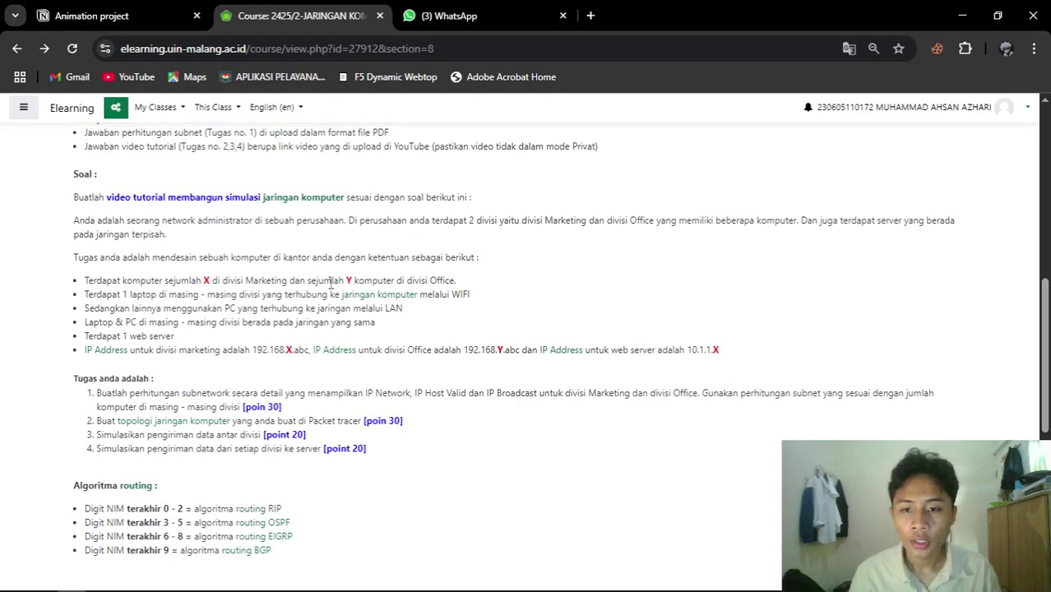
{"action": "key", "text": "alt+Tab"}
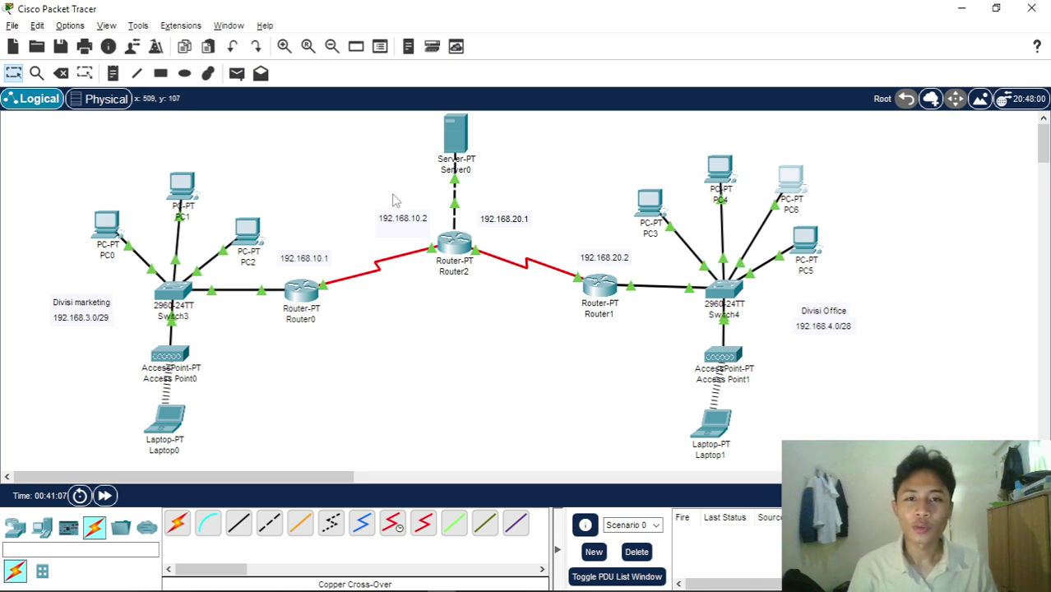
{"action": "key", "text": "alt+Tab"}
{"action": "key", "text": "Tab"}
{"action": "key", "text": "Tab"}
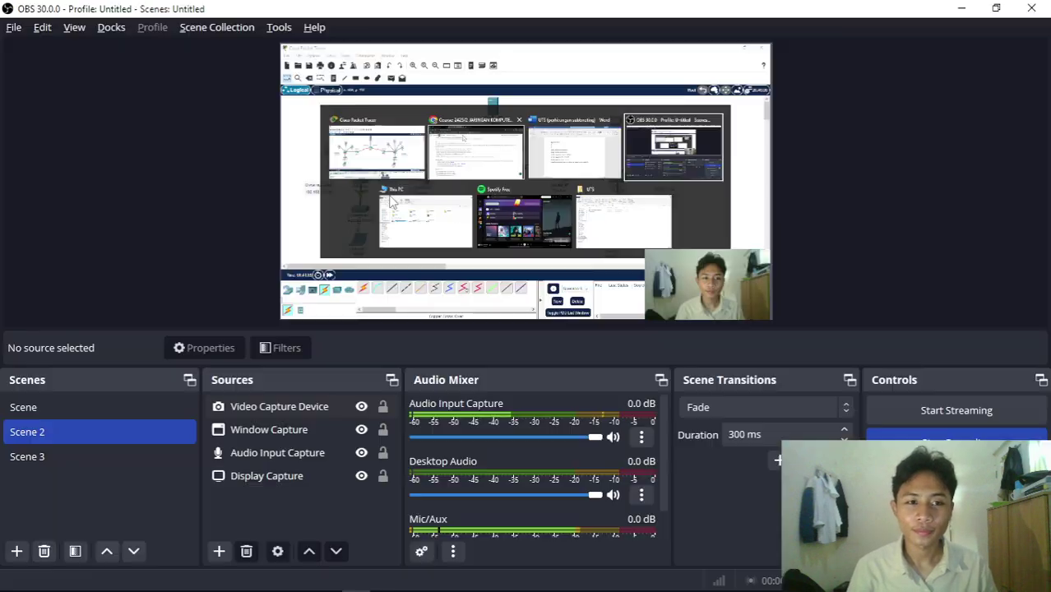